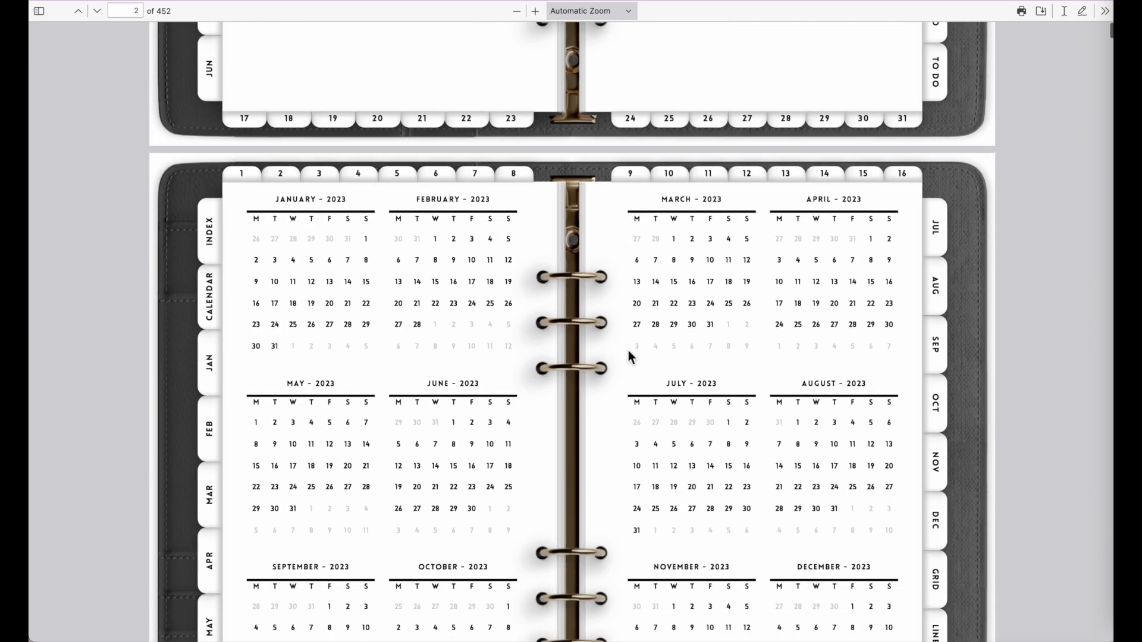
Examine the planner's cover and index page, the 2023 yearly calendars and the January monthly spread
scroll(628, 351, up, 15)
scroll(628, 351, down, 1)
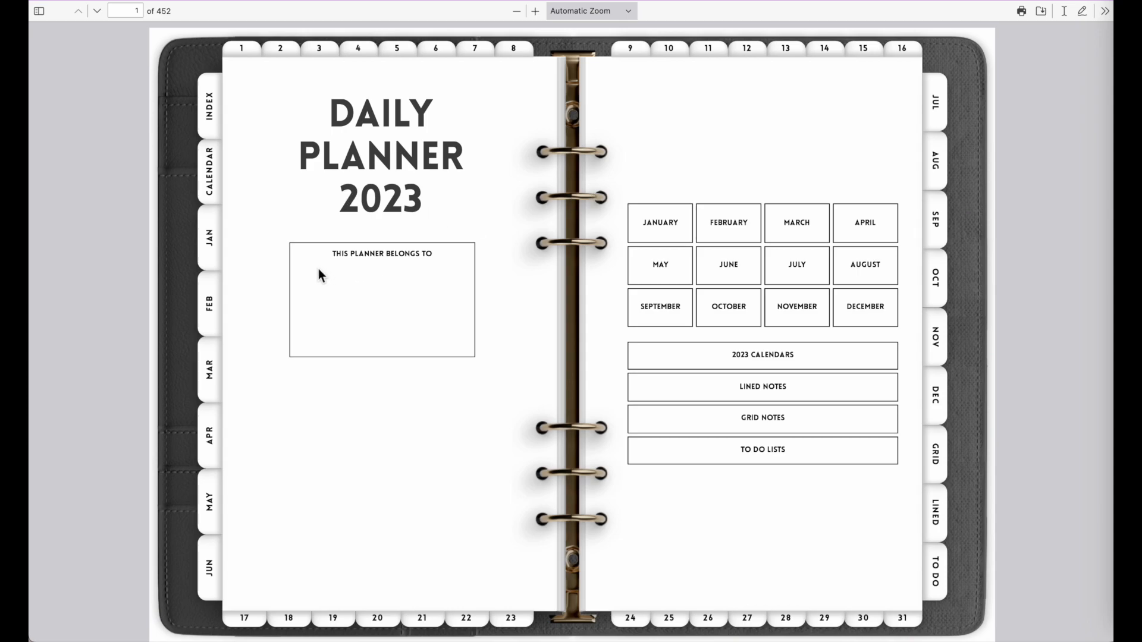
scroll(311, 277, down, 10)
scroll(310, 277, up, 10)
scroll(533, 416, down, 20)
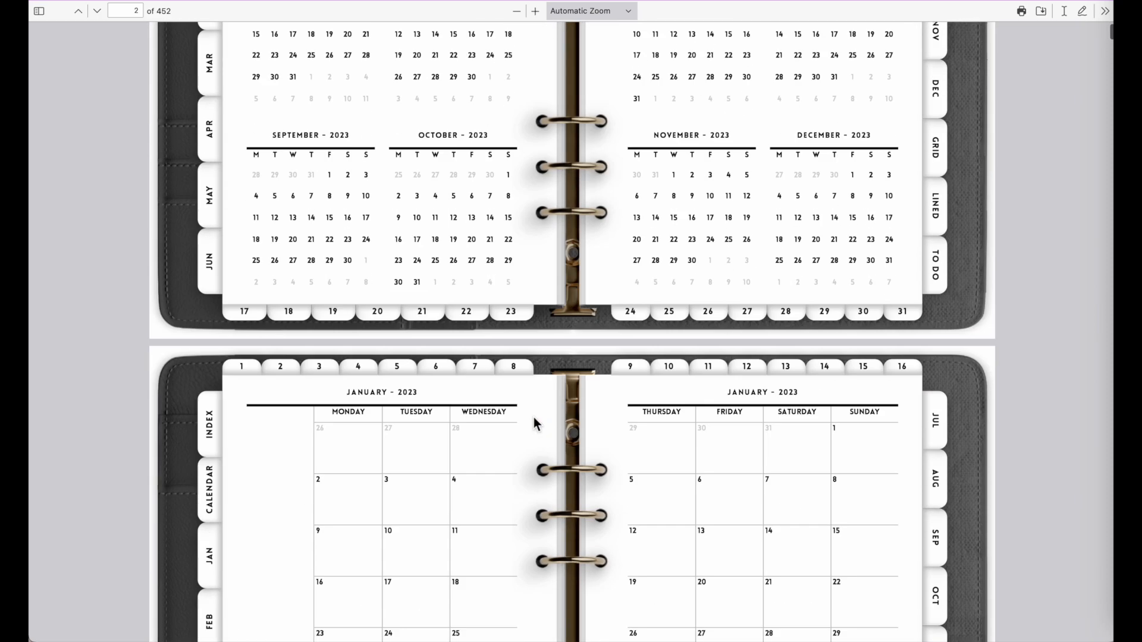
scroll(533, 423, down, 1)
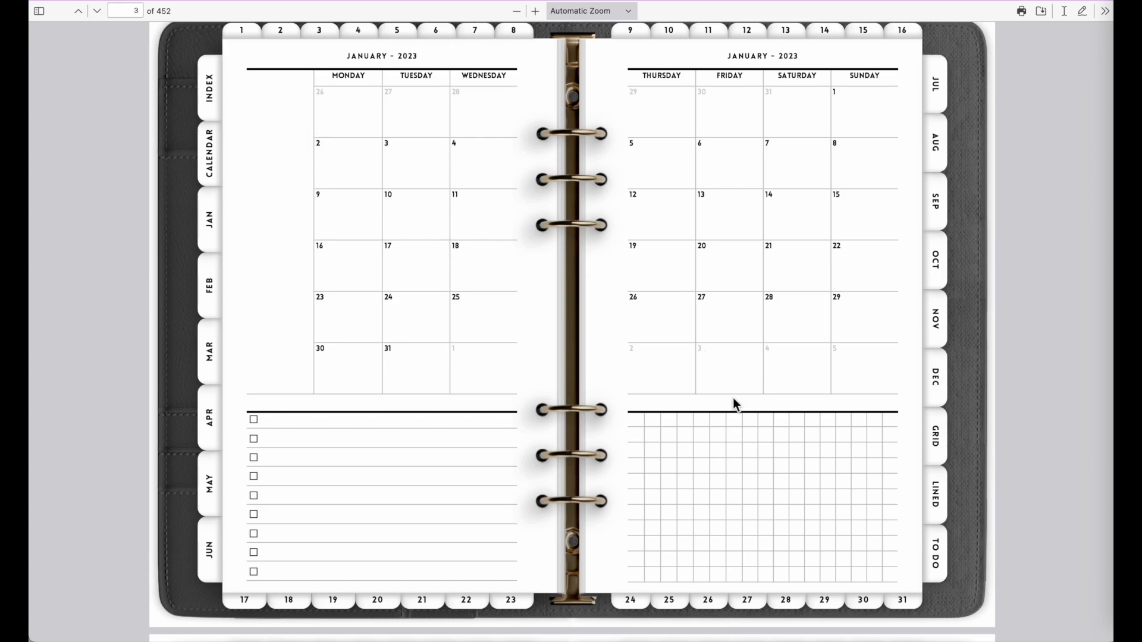
Examine the January weekly spreads with habit tracker and shopping list, through to the January 1 daily page
scroll(465, 427, down, 10)
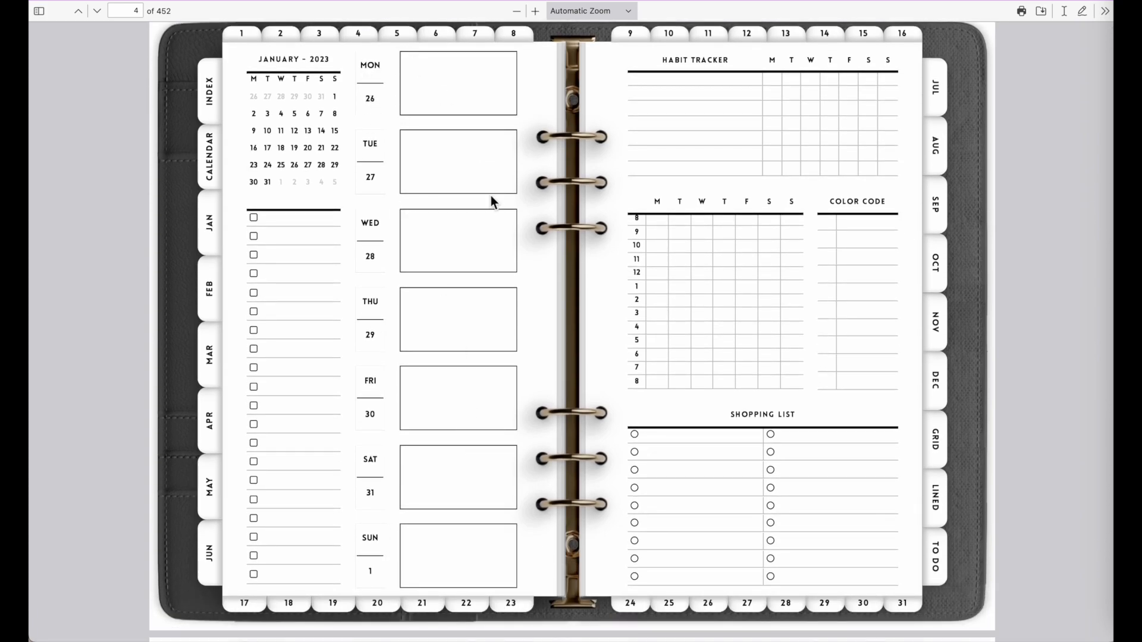
scroll(490, 196, down, 10)
scroll(491, 195, down, 20)
scroll(491, 195, down, 20)
scroll(490, 195, down, 6)
scroll(491, 195, up, 4)
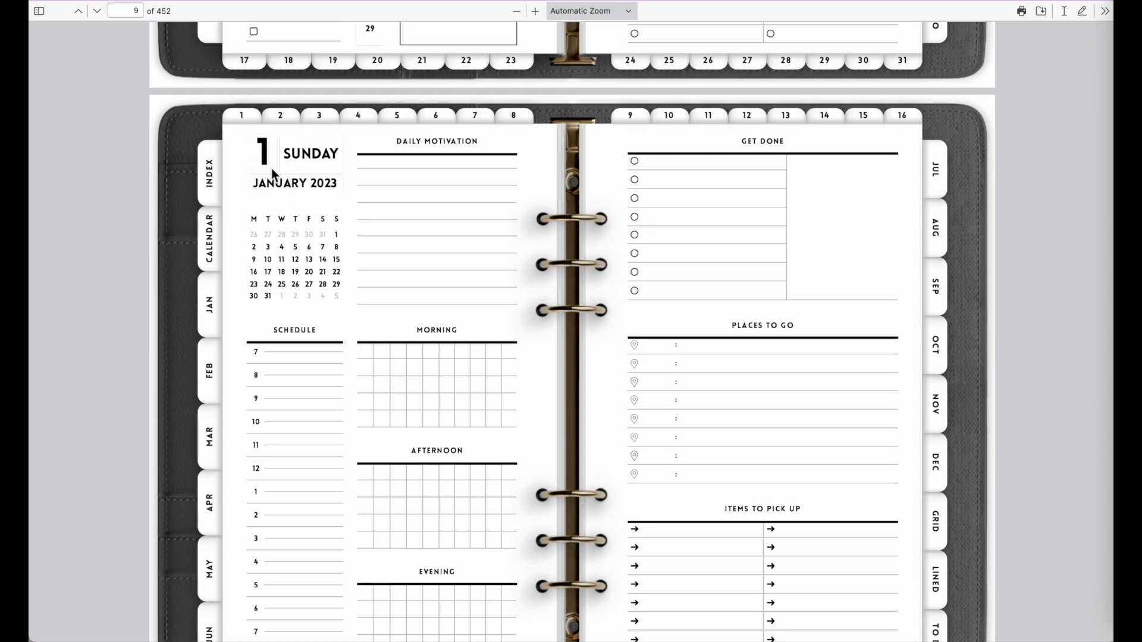
Look through the January daily pages and jump to the daily page for January 31
scroll(334, 293, down, 11)
scroll(334, 298, down, 20)
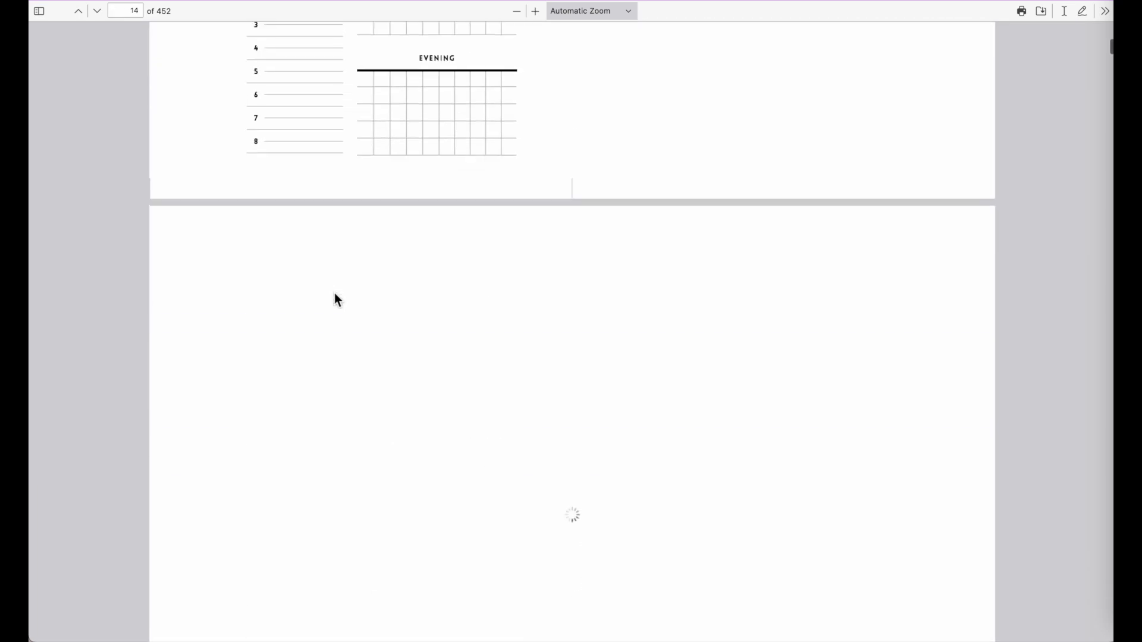
scroll(335, 293, up, 3)
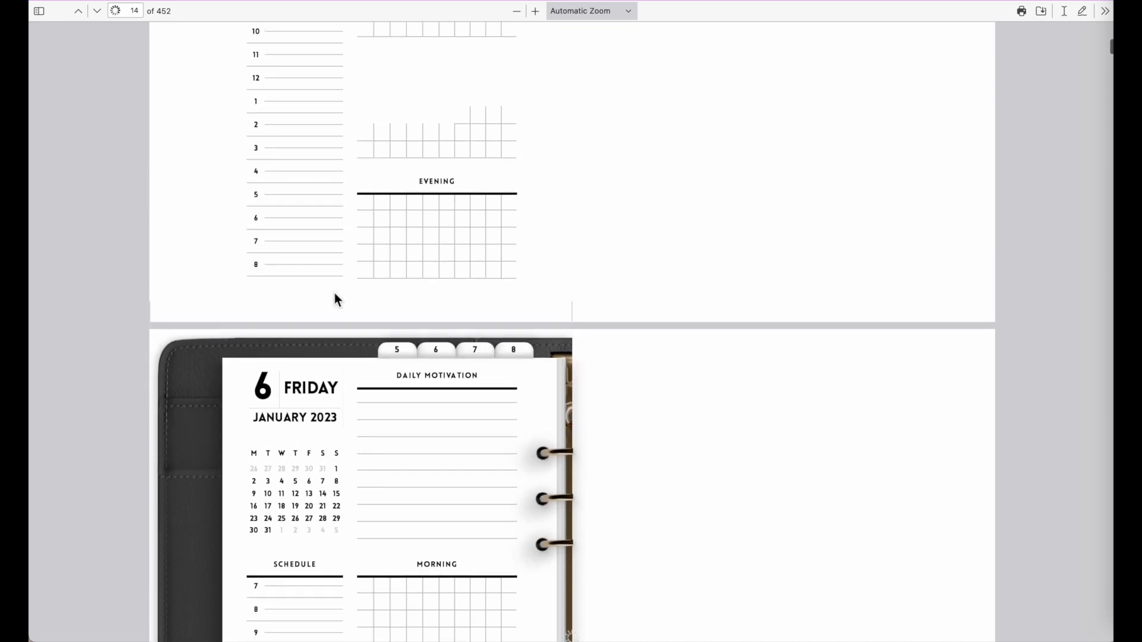
scroll(335, 298, down, 8)
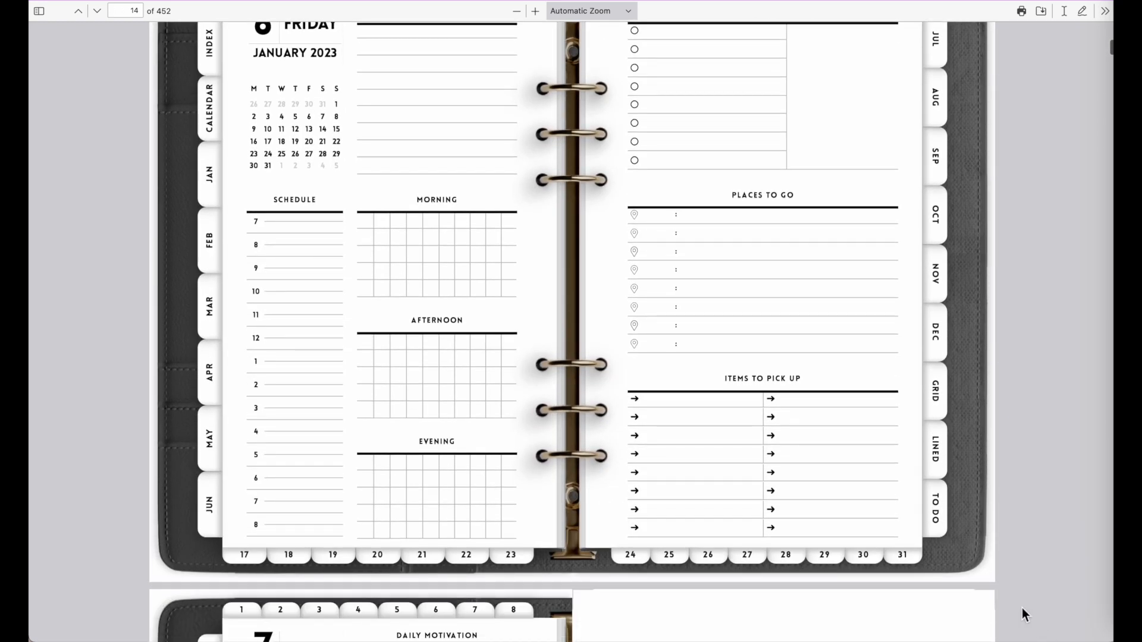
click(905, 556)
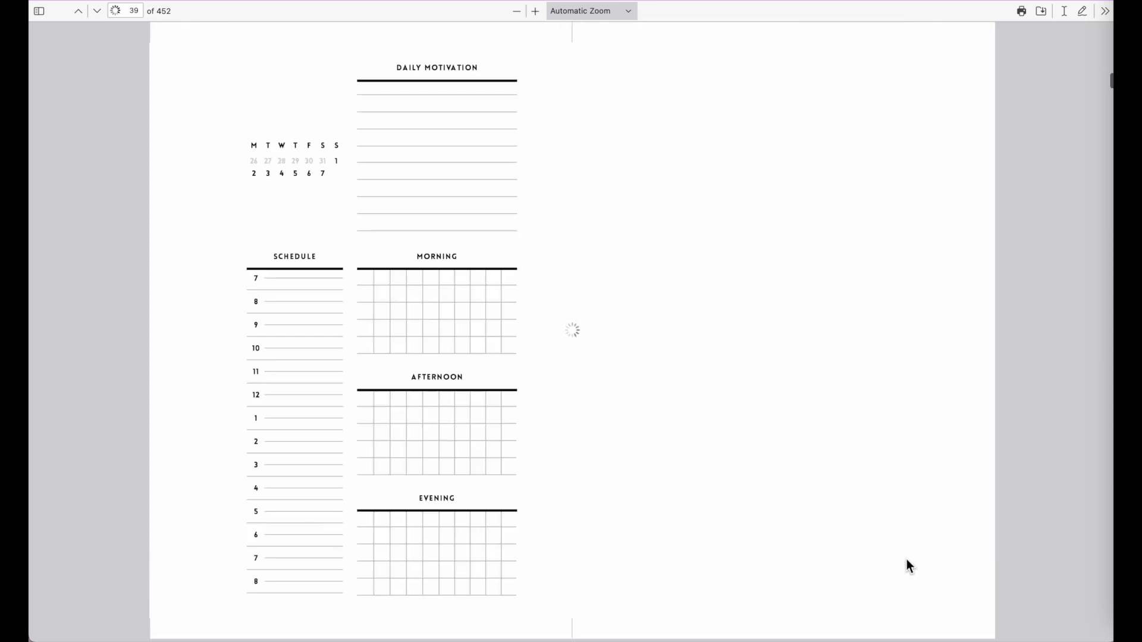
scroll(437, 261, up, 2)
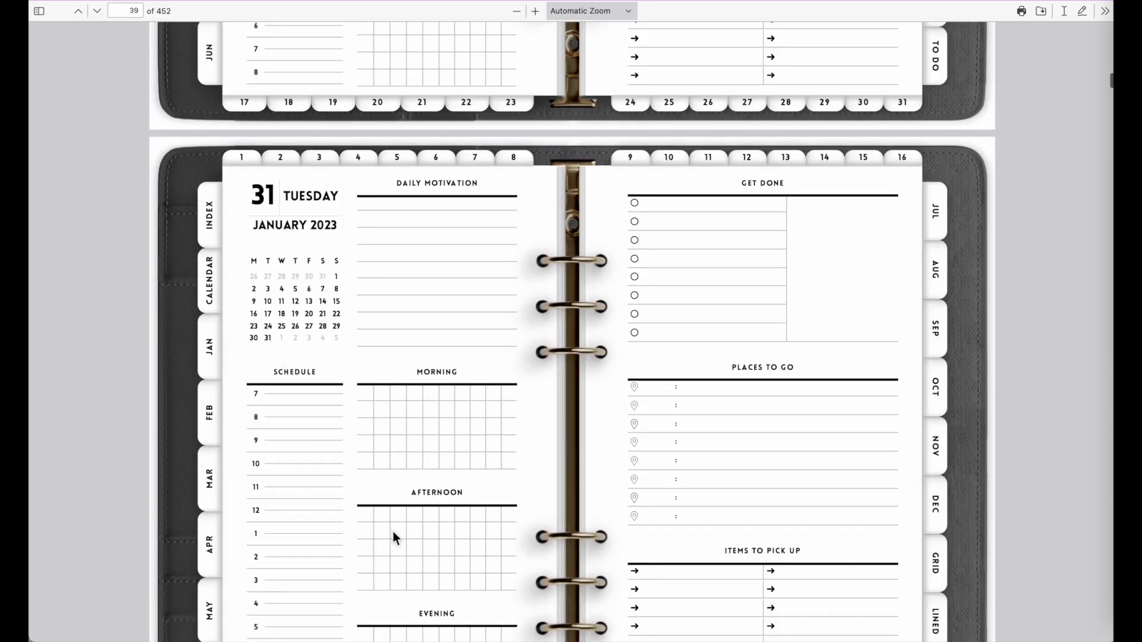
Examine the February monthly spread, its weekly spreads and the February 1 daily page
scroll(393, 533, down, 8)
scroll(393, 533, down, 3)
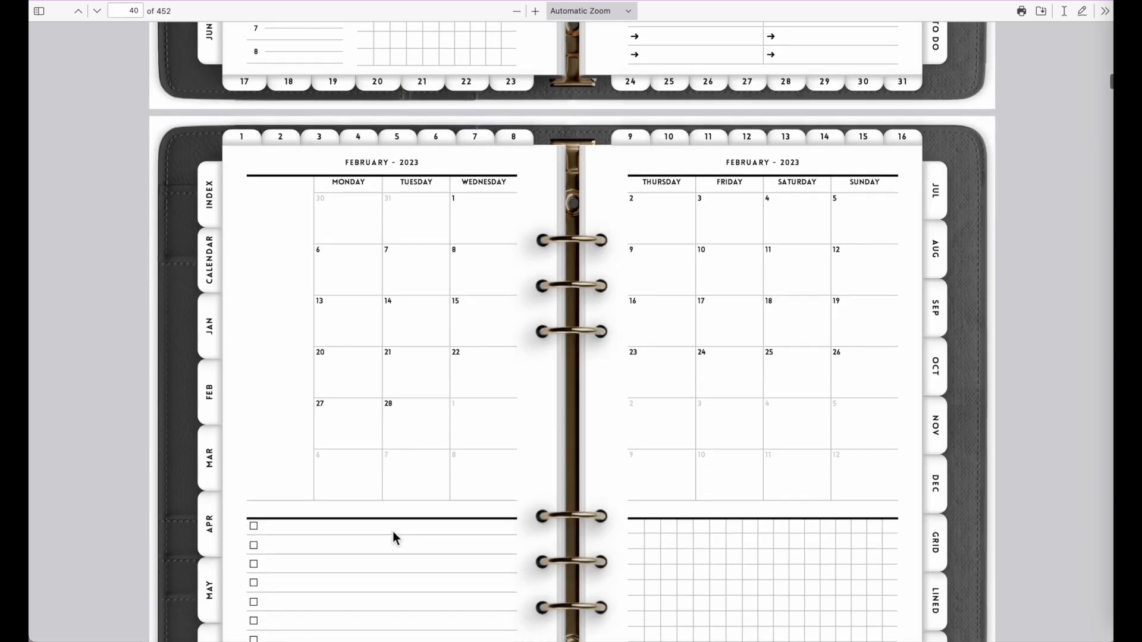
scroll(509, 430, down, 9)
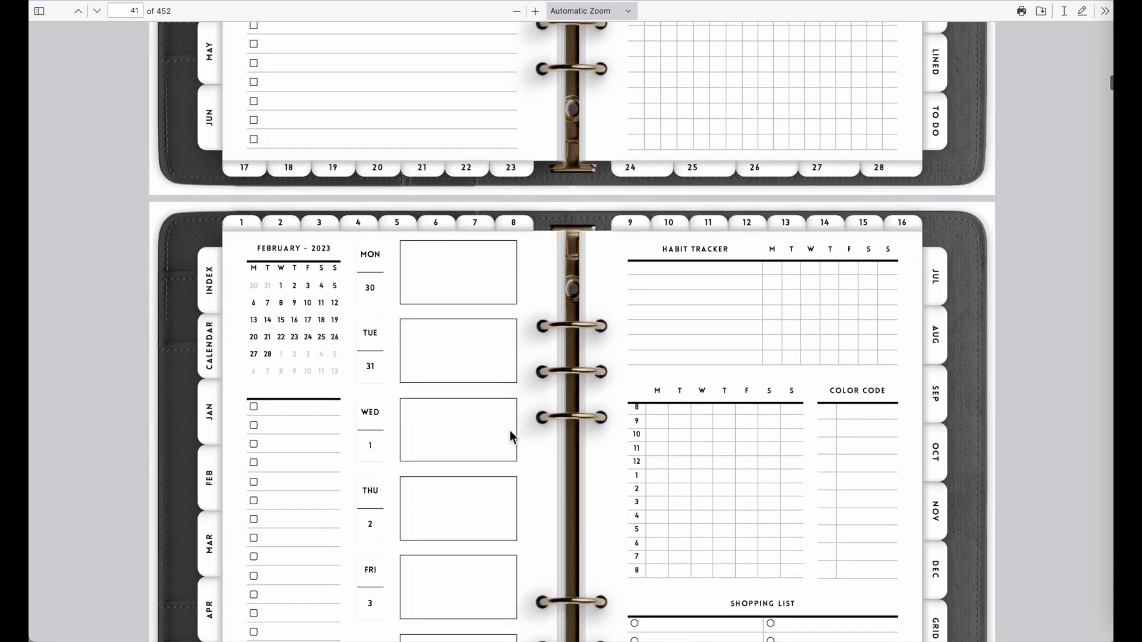
scroll(392, 531, down, 14)
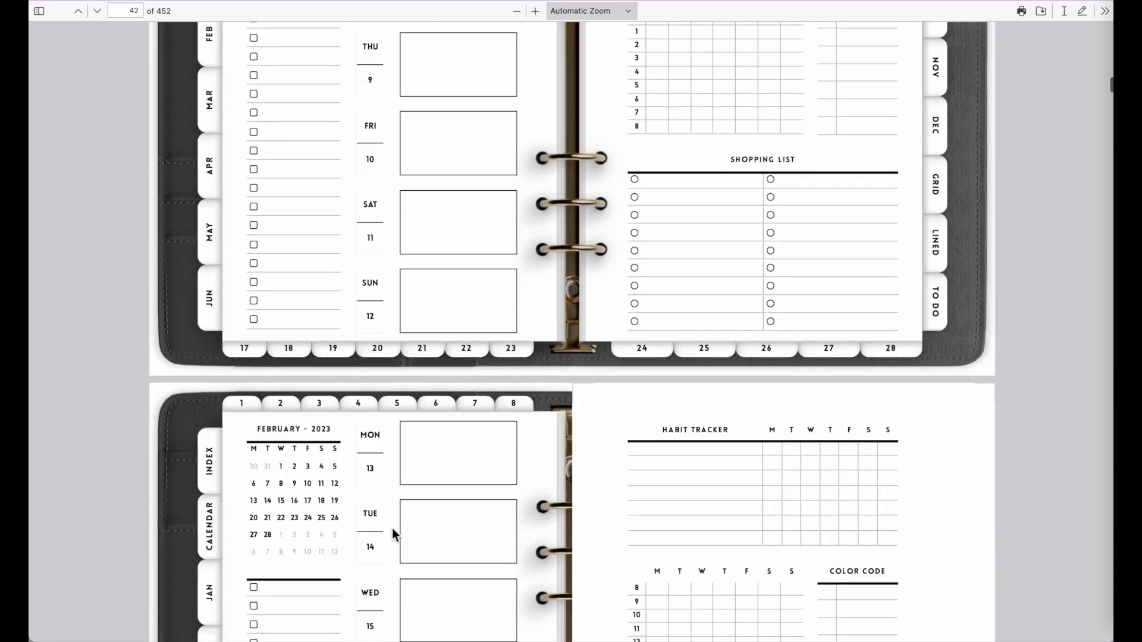
scroll(393, 531, down, 15)
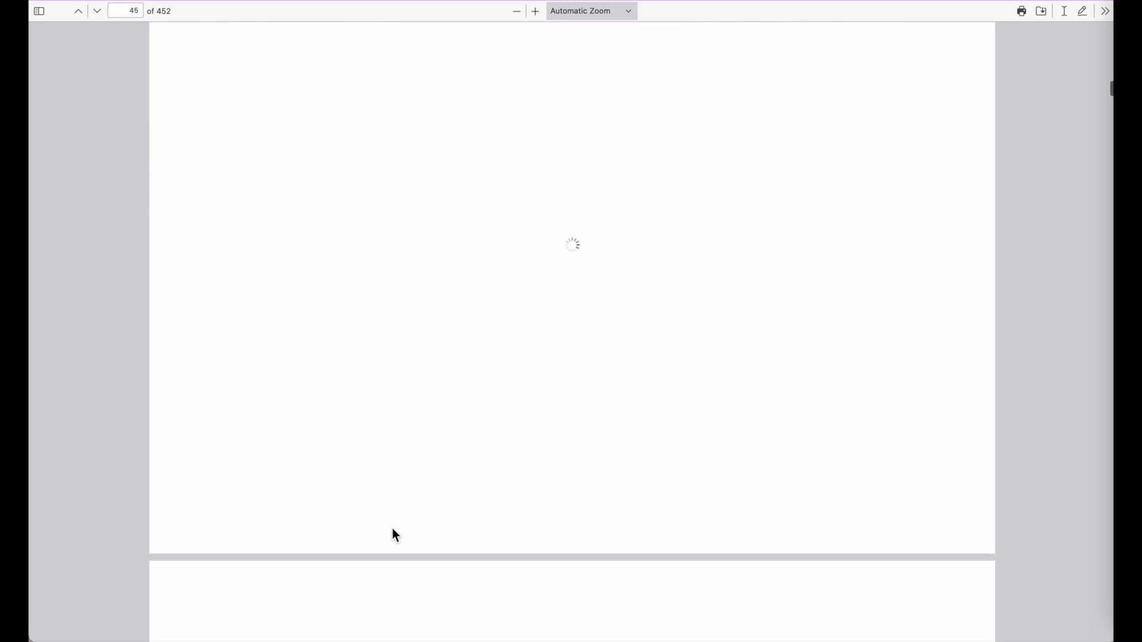
scroll(391, 528, down, 6)
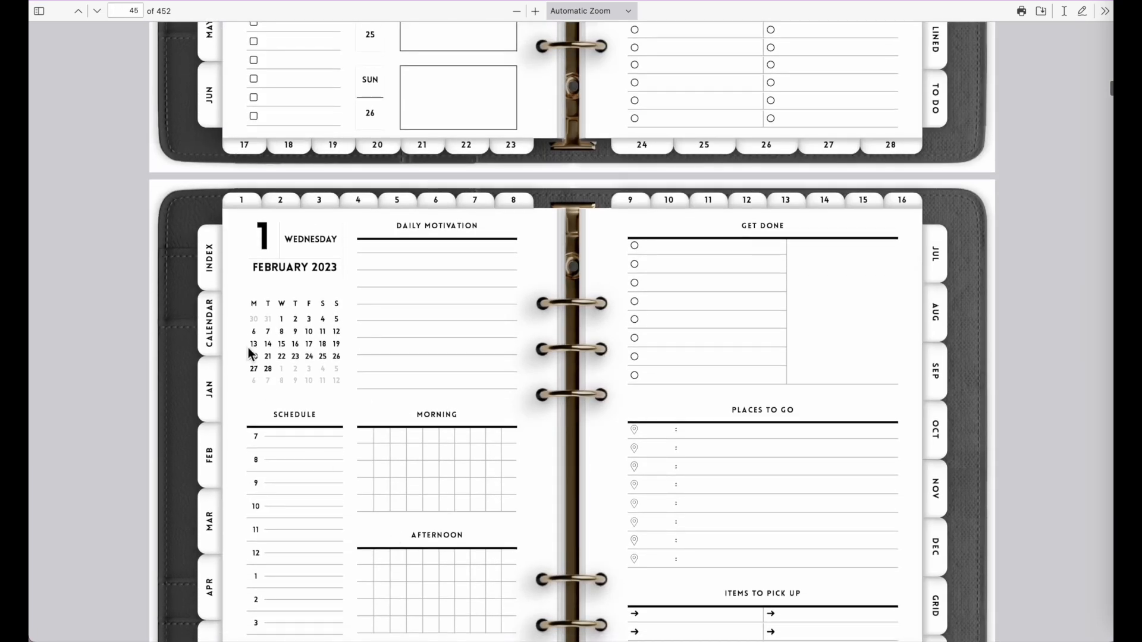
scroll(405, 456, down, 1)
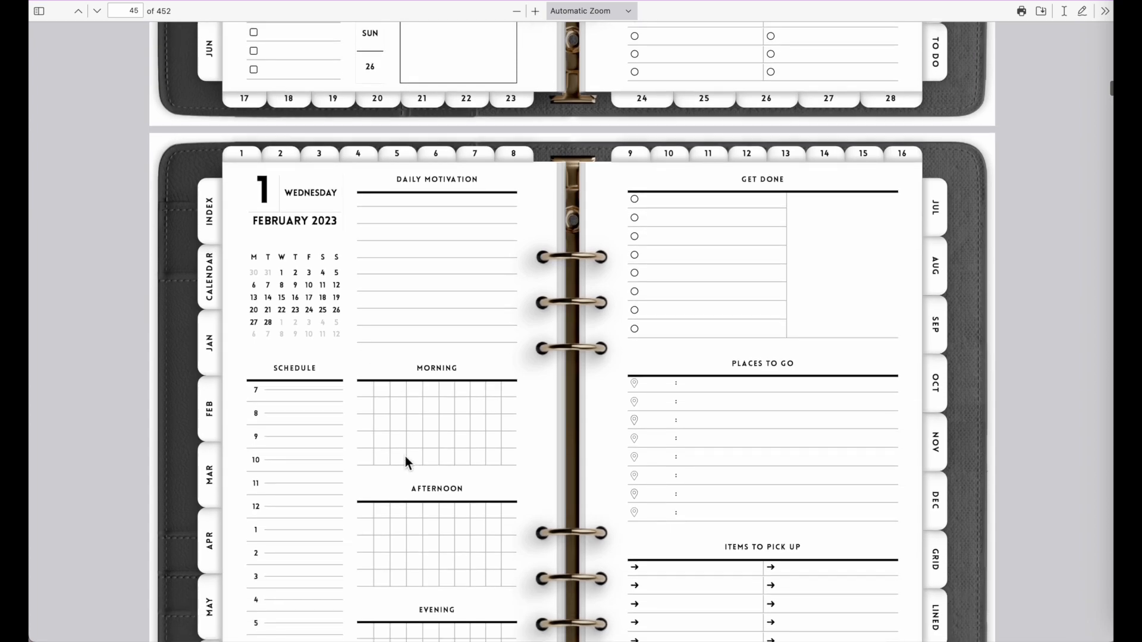
scroll(405, 462, down, 2)
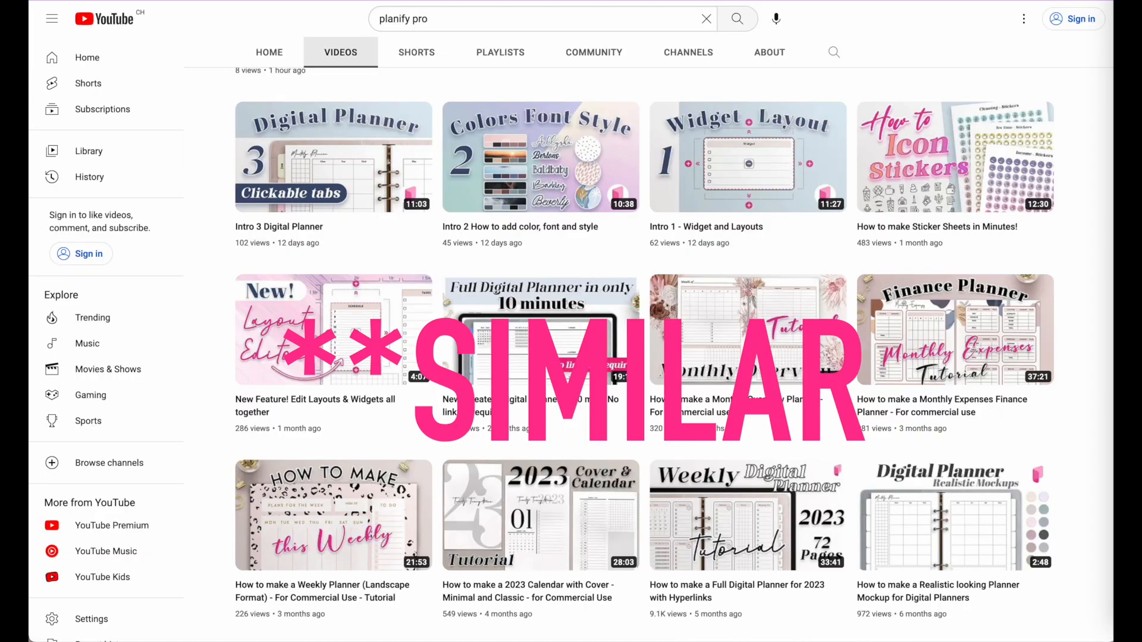
Look over the Planify Pro YouTube videos around the tutorial on creating a digital planner in 10 minutes
scroll(569, 449, up, 5)
scroll(570, 449, up, 2)
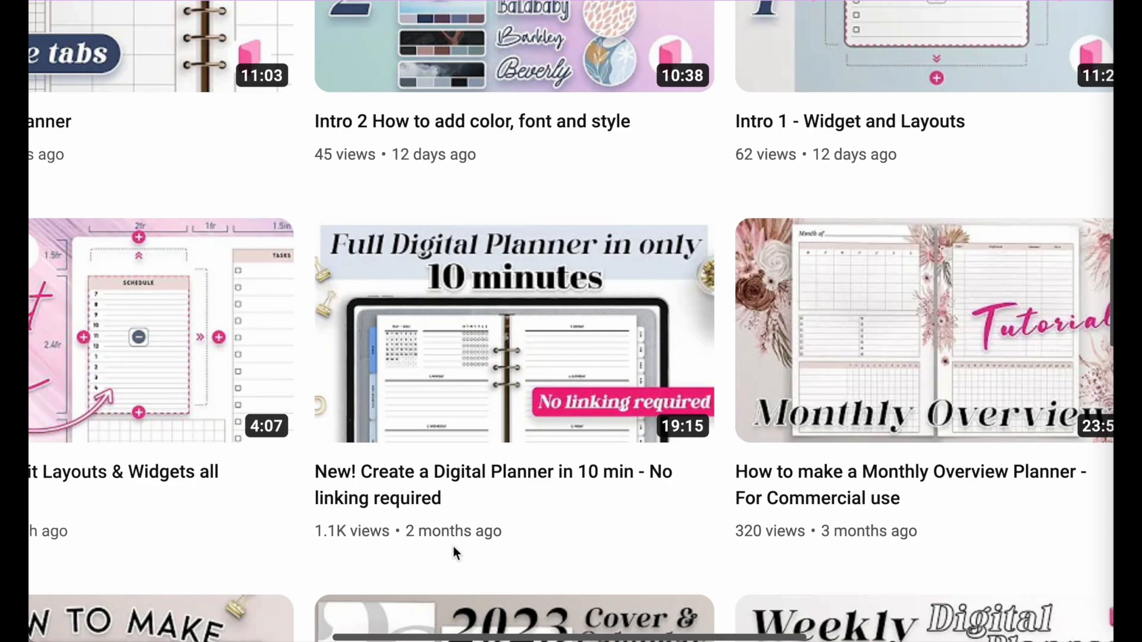
scroll(453, 545, up, 3)
scroll(453, 546, up, 1)
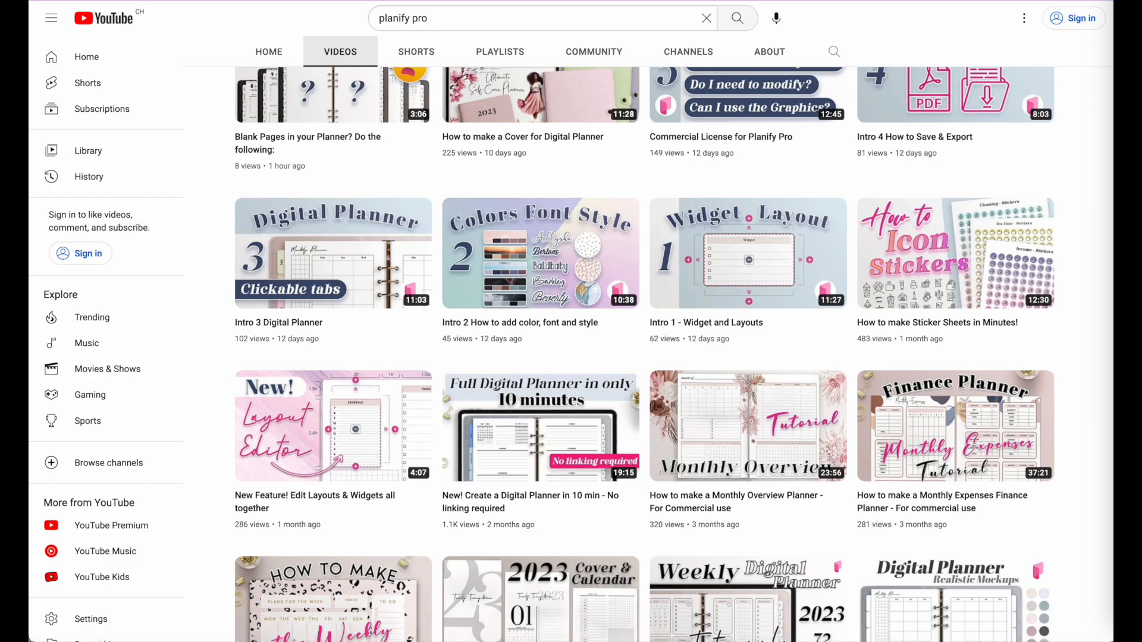
mouse_move(564, 437)
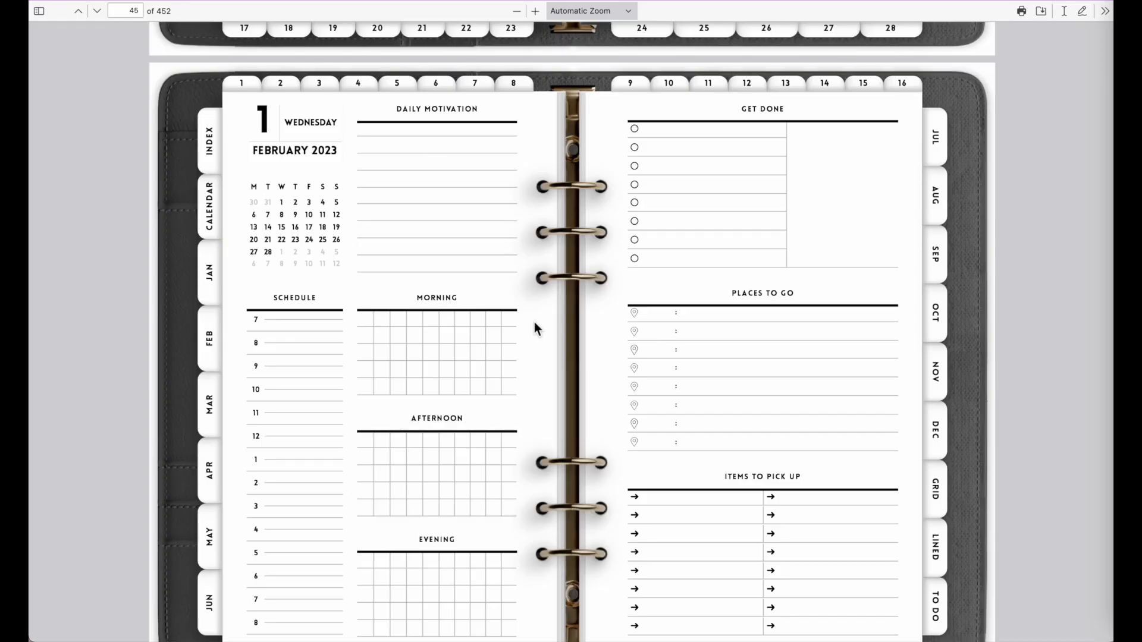
Examine the full layout of the February 1 daily page in the planner PDF
scroll(534, 322, down, 10)
scroll(534, 322, up, 10)
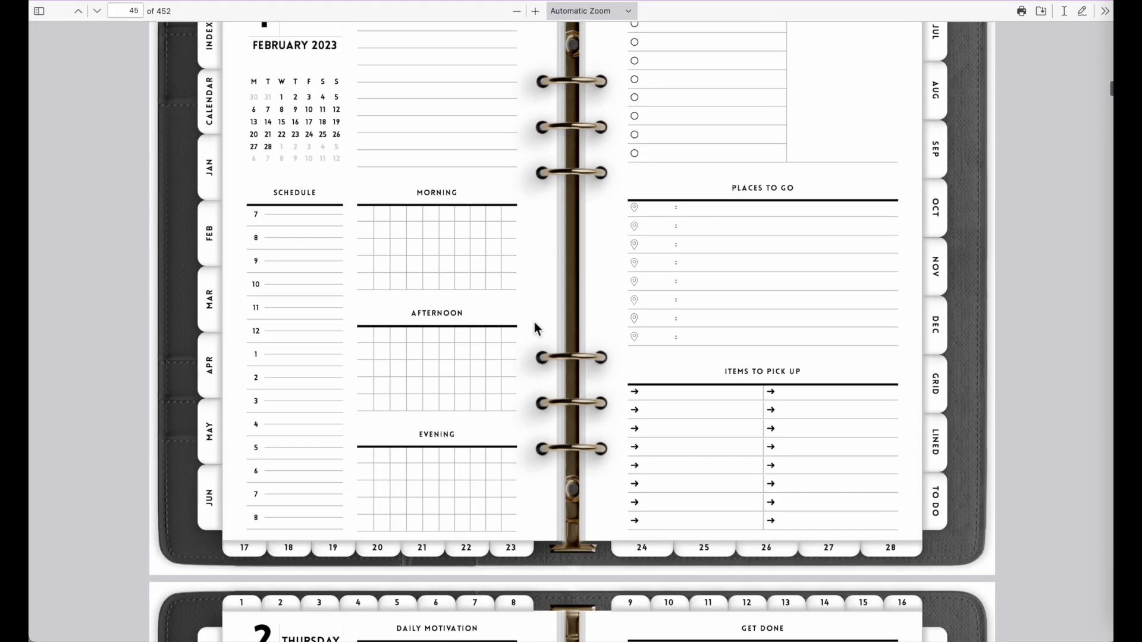
scroll(534, 322, down, 3)
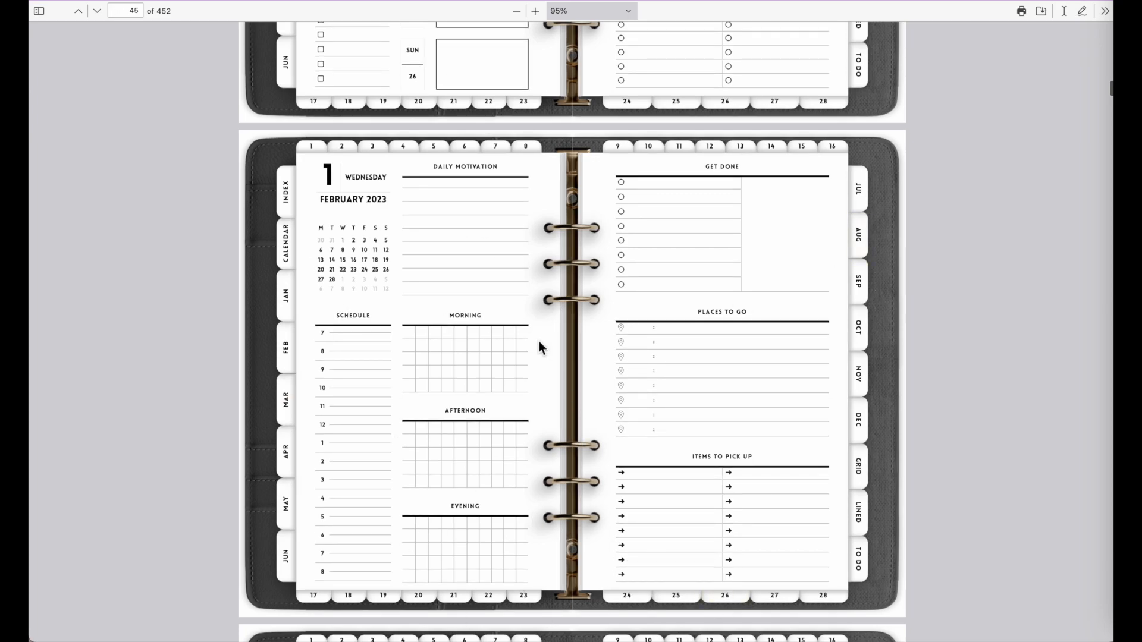
scroll(539, 341, up, 5)
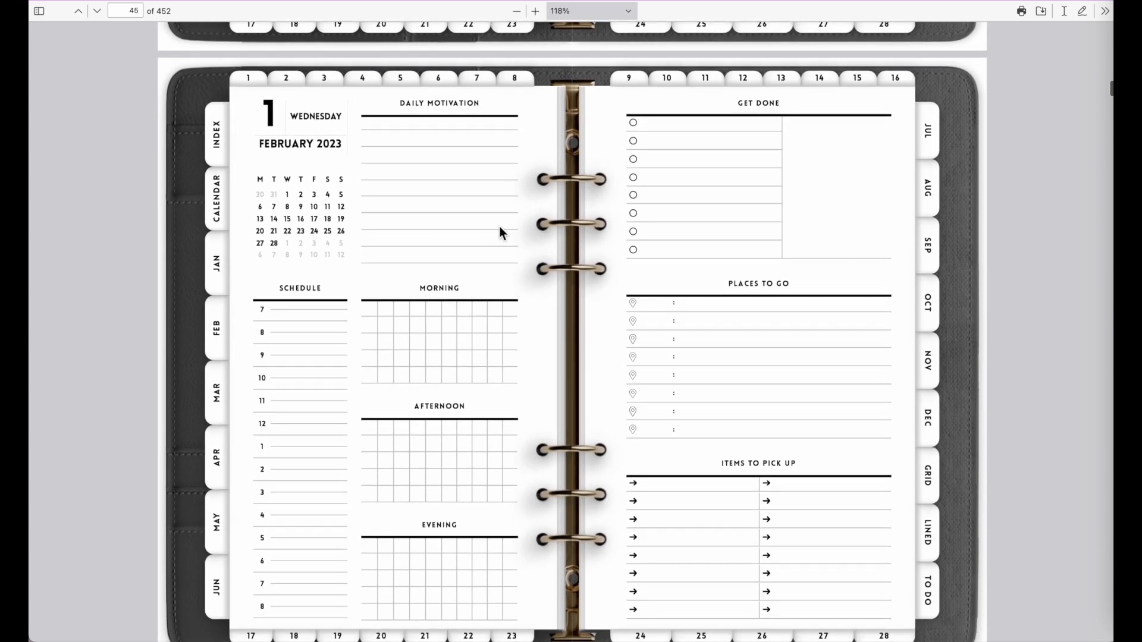
scroll(821, 434, down, 2)
scroll(820, 434, up, 1)
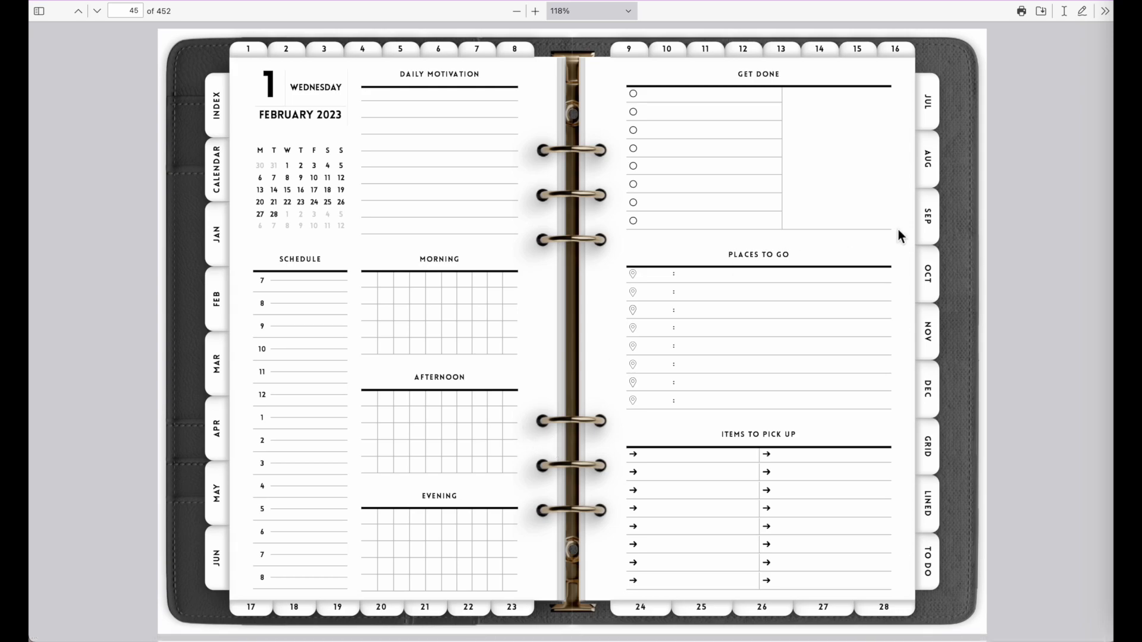
Test the planner's hyperlinks by opening November, November 15, June and June 21
click(939, 336)
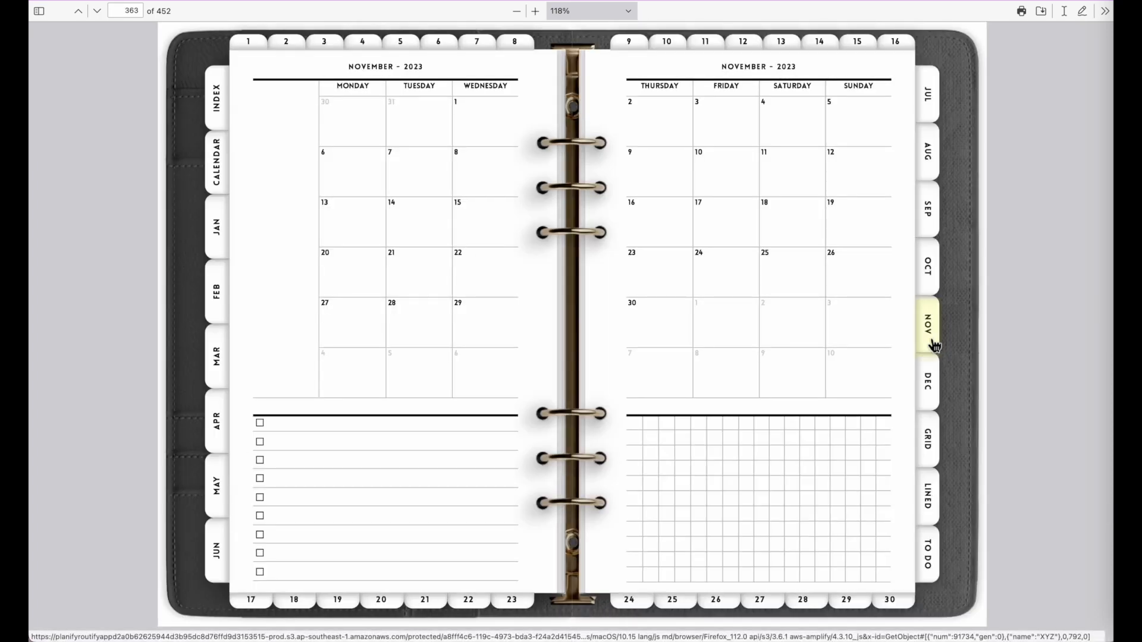
click(857, 45)
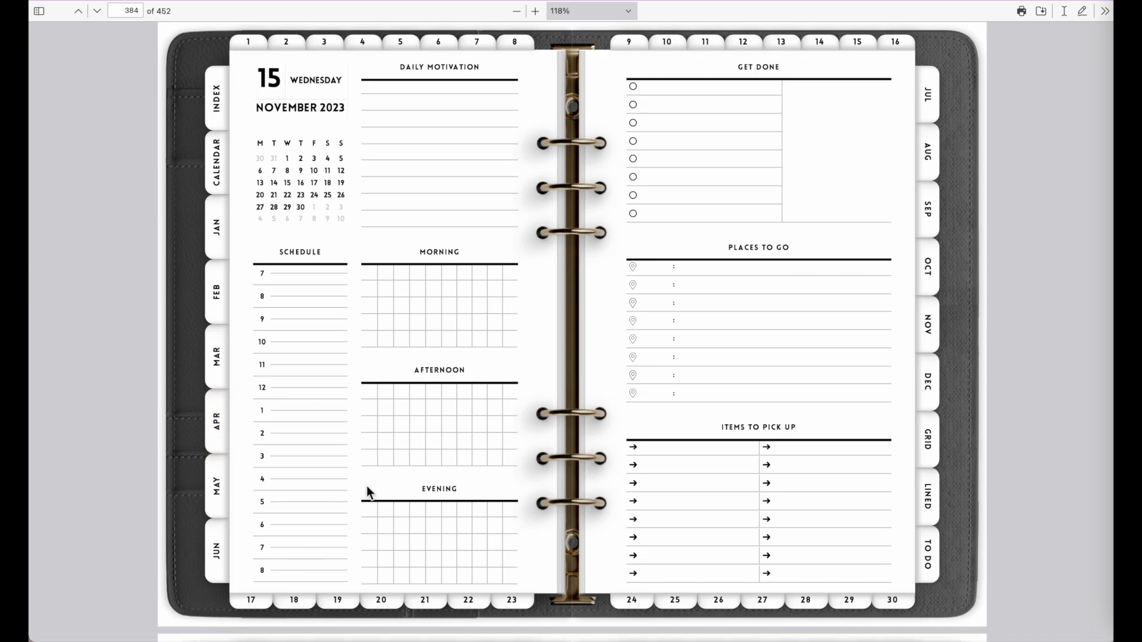
click(217, 557)
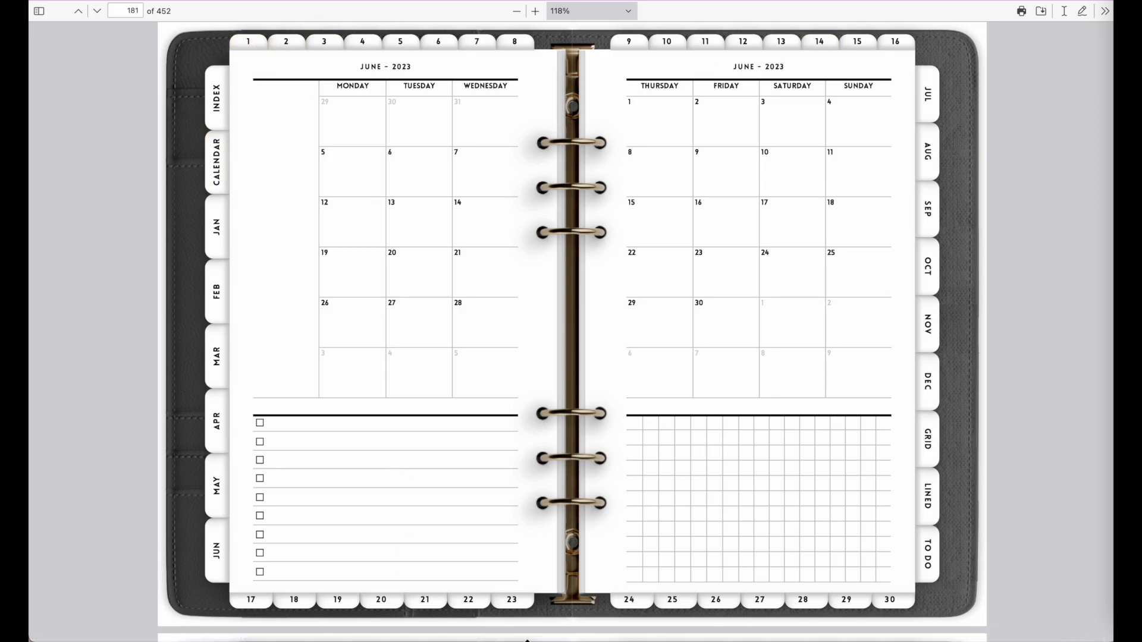
click(427, 607)
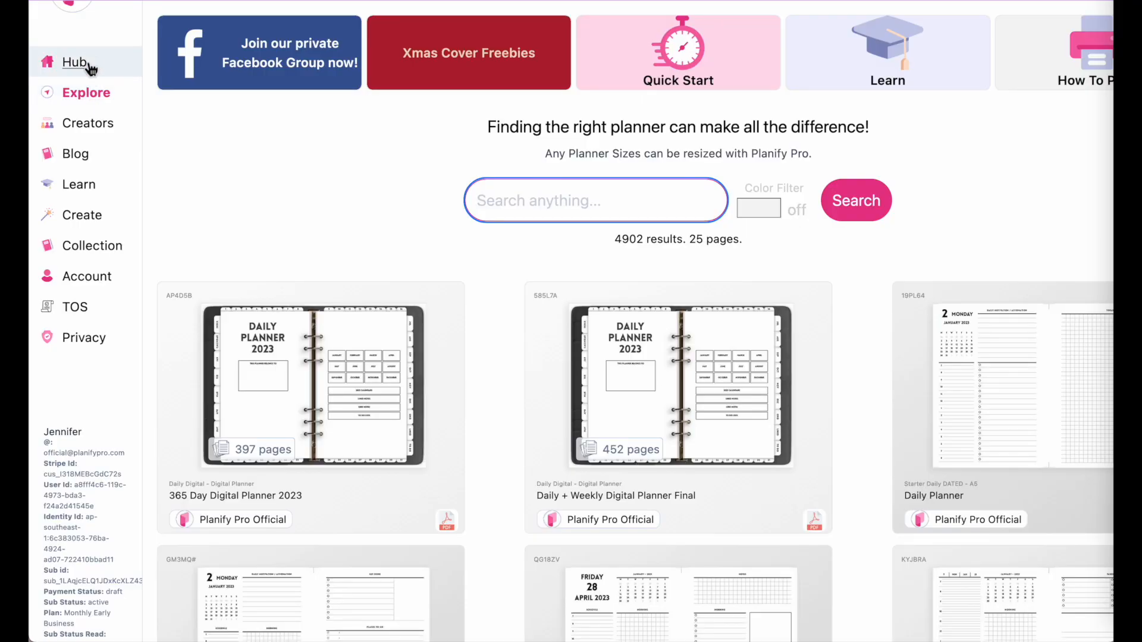
Open the Planify Pro Hub and look over its introduction videos and newest publicly shared planners
click(83, 63)
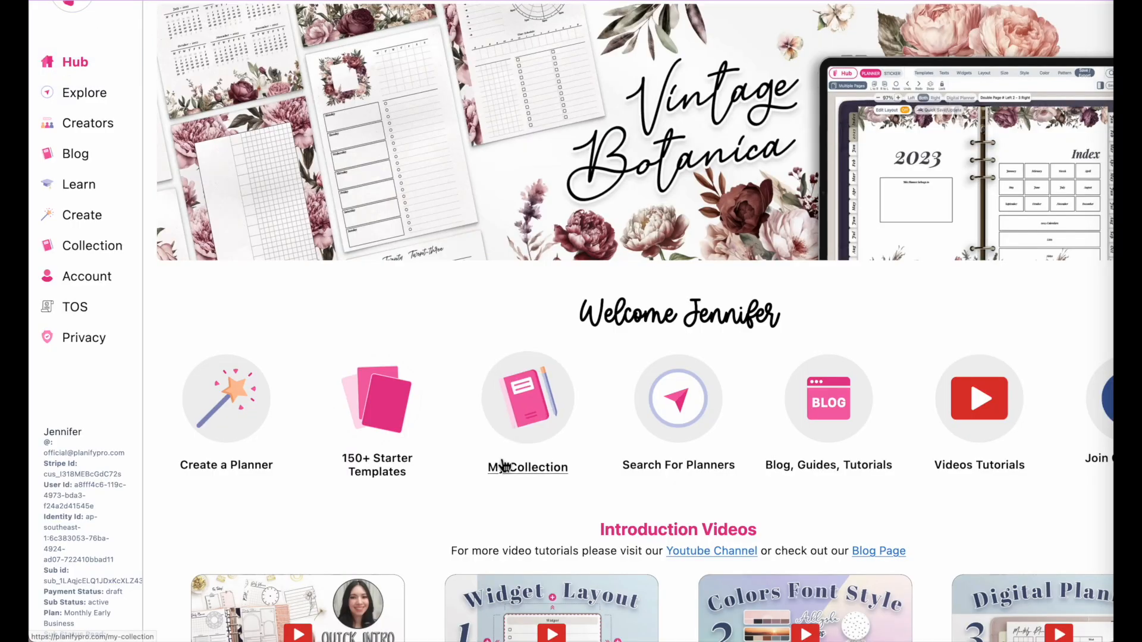
scroll(504, 466, down, 10)
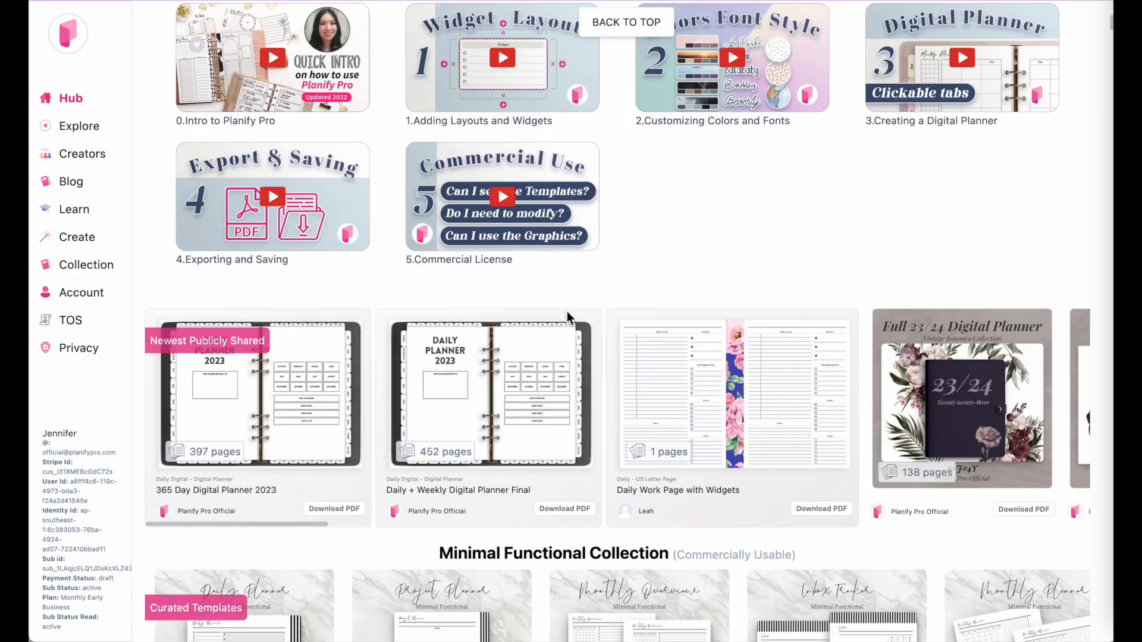
Search the Explore page for the planner template with code 585L7A
click(75, 132)
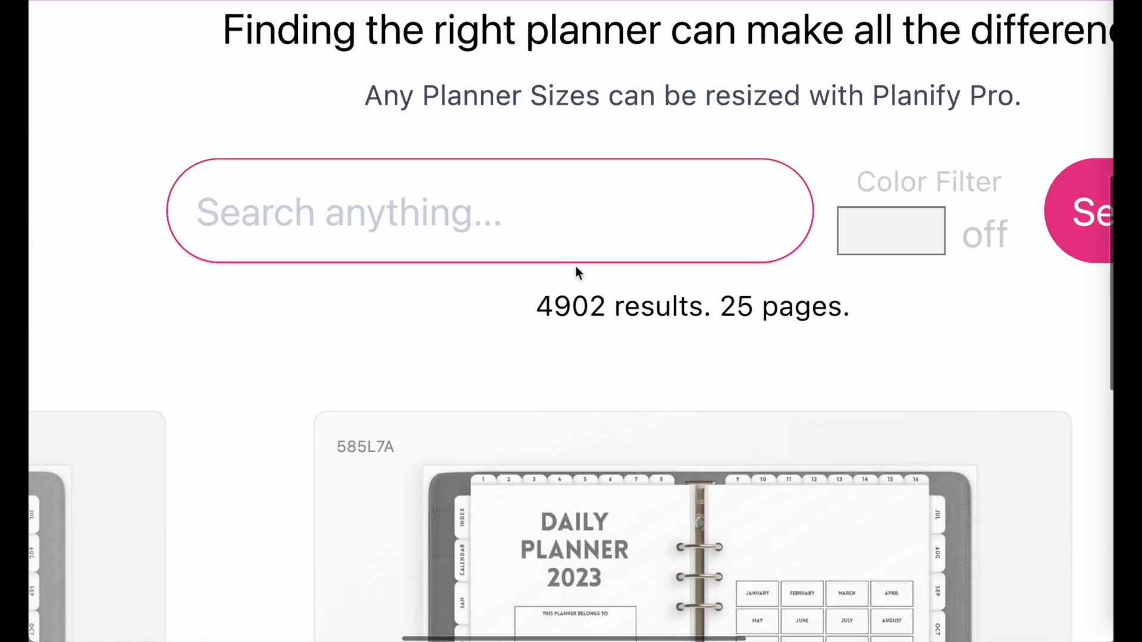
click(469, 229)
text(6)
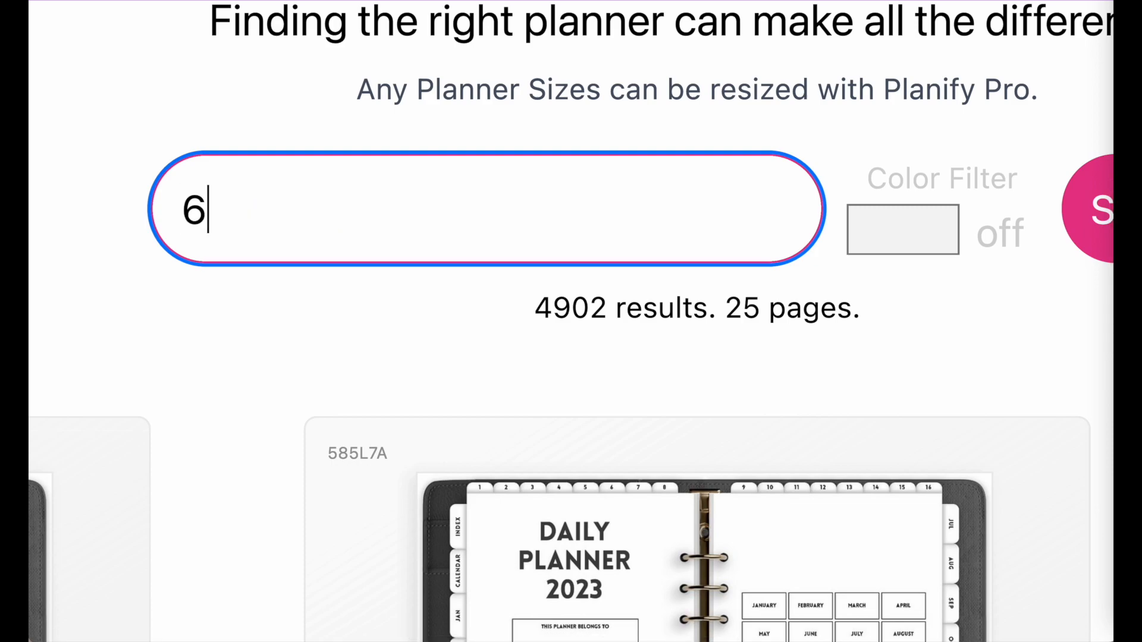
key(BackSpace)
text(585L7A)
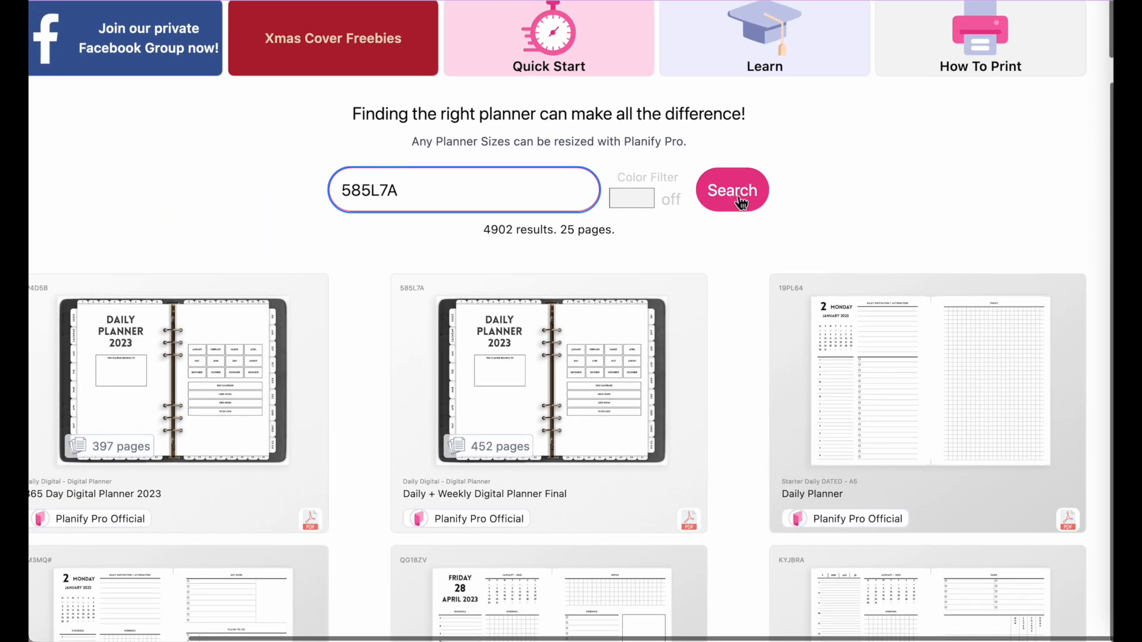
click(741, 204)
scroll(269, 360, left, 5)
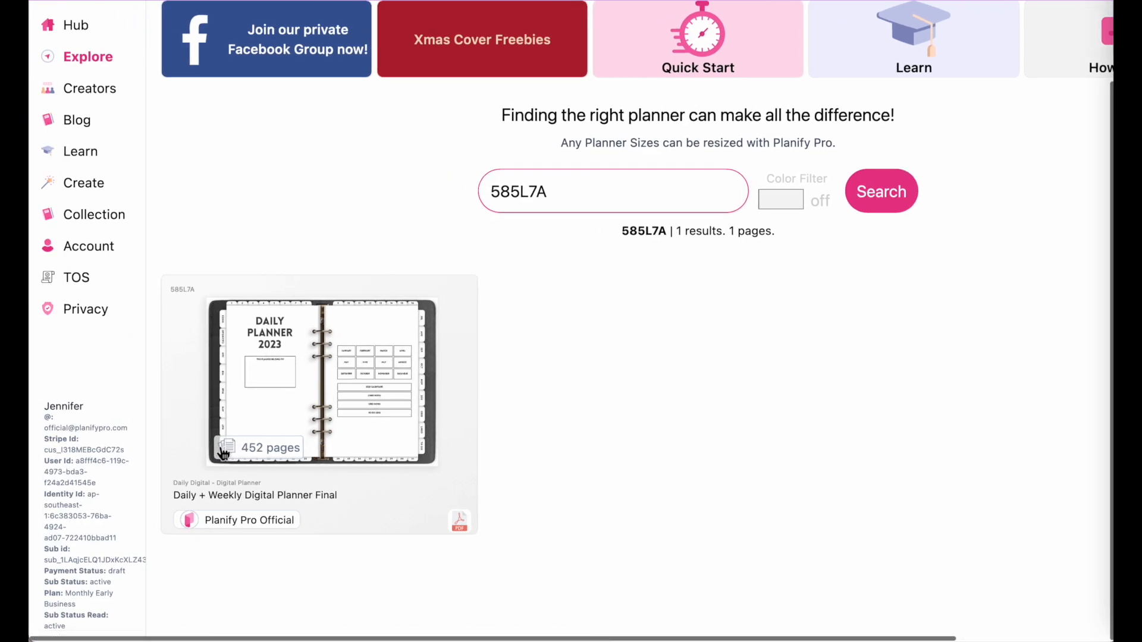
scroll(223, 454, up, 5)
scroll(291, 461, down, 5)
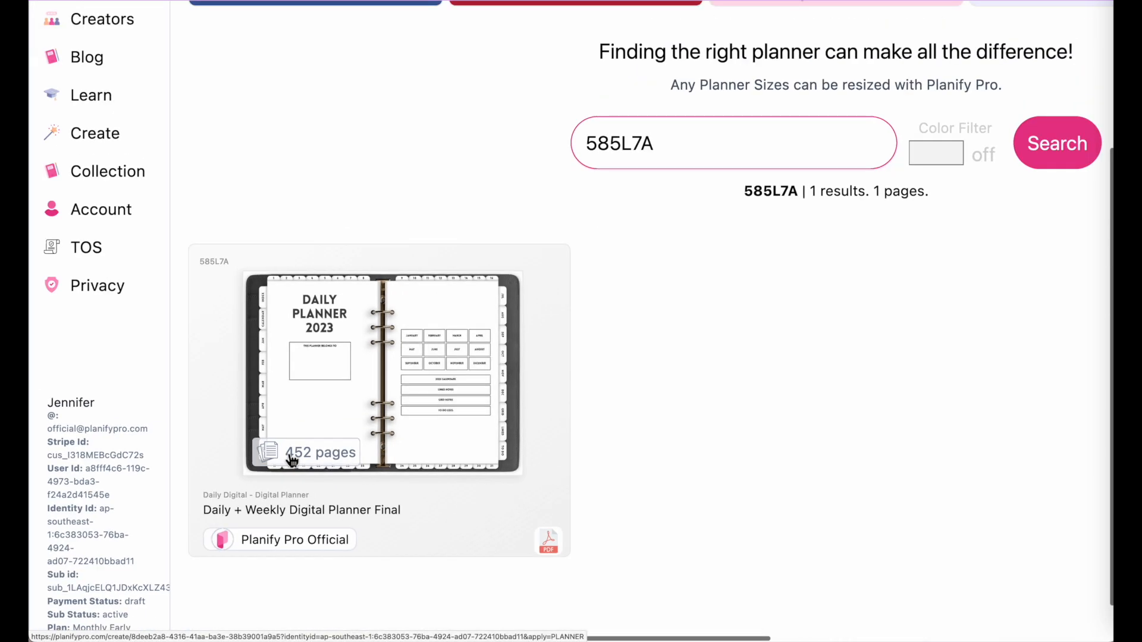
Load the Daily + Weekly Digital Planner Final template into the planner editor and show its list of multiple pages
click(388, 383)
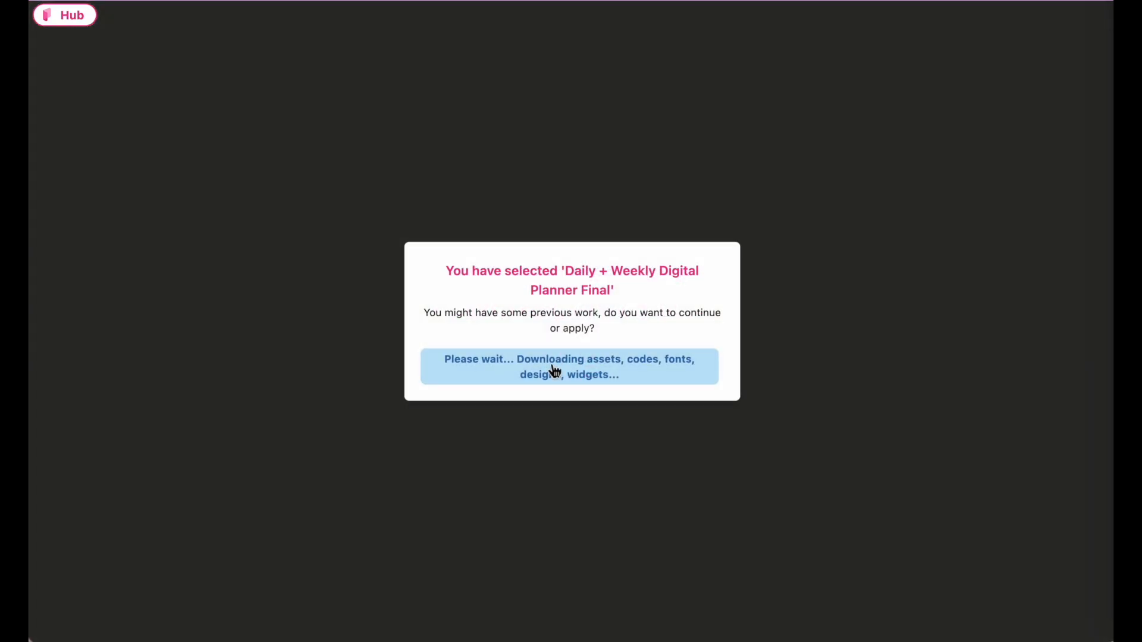
click(638, 376)
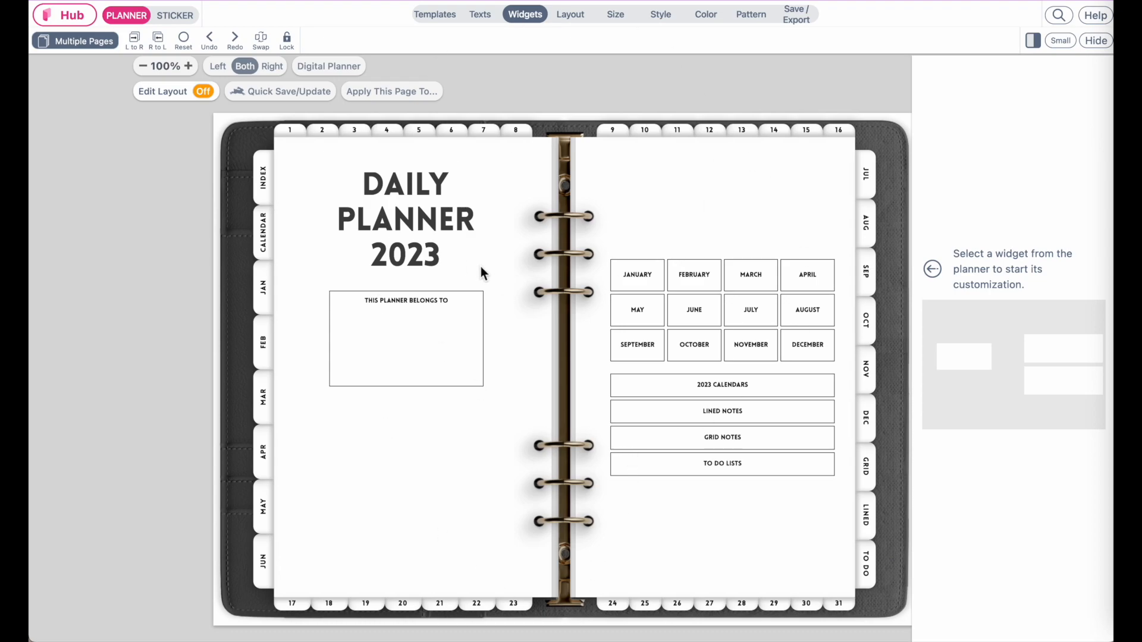
click(67, 48)
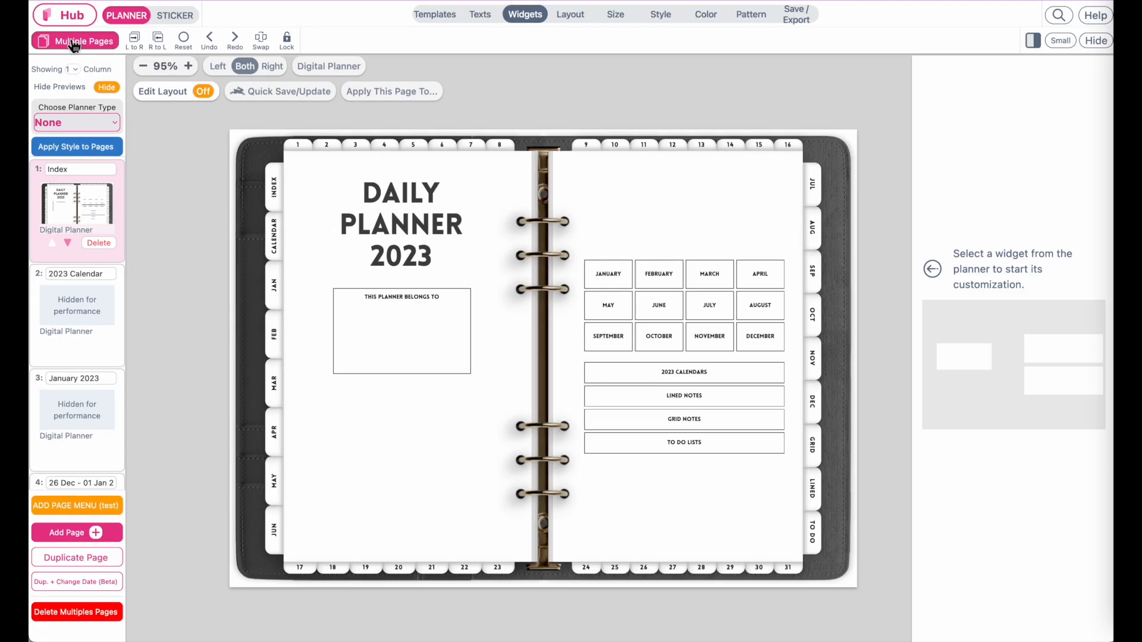
Look through the planner's page list from first to last page and view the 2023 Calendar page
scroll(80, 261, down, 2)
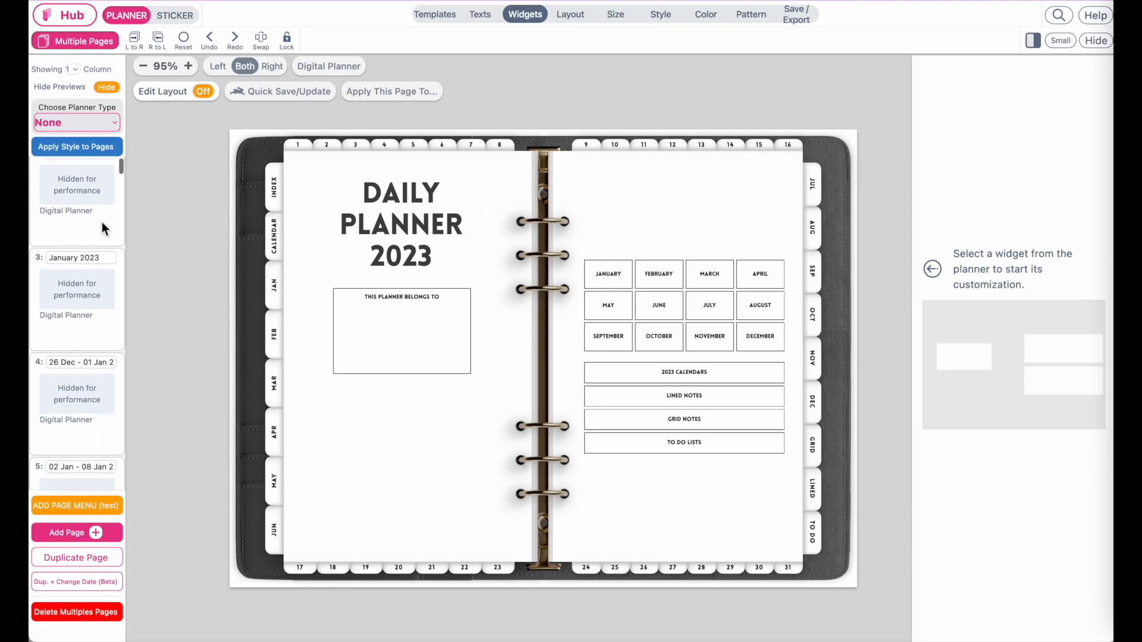
drag(119, 170, 121, 505)
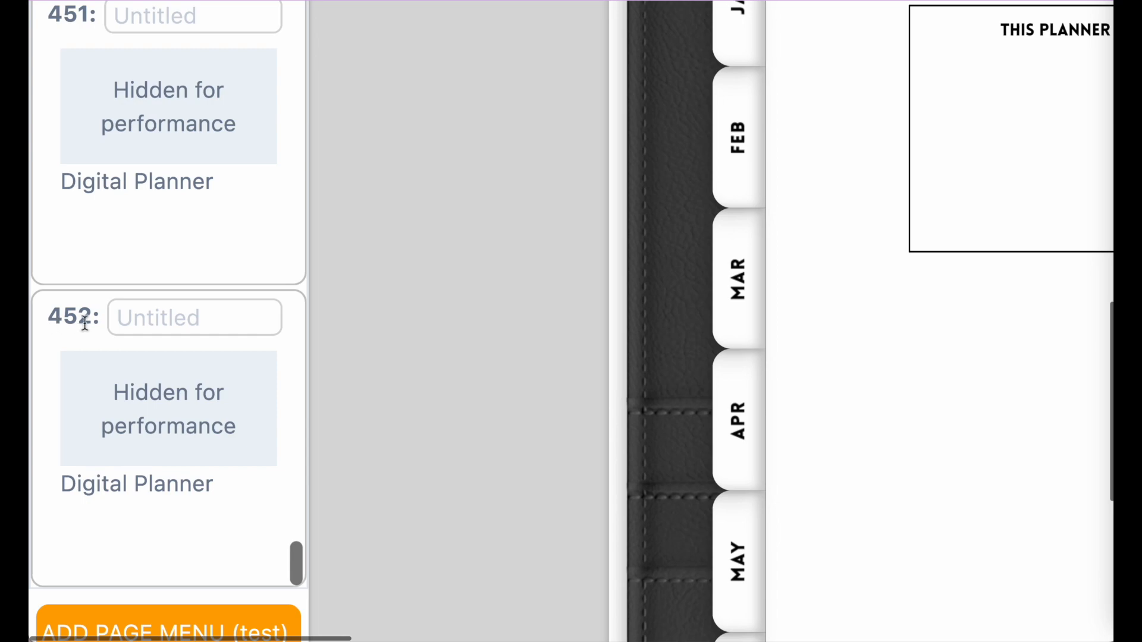
scroll(87, 323, down, 5)
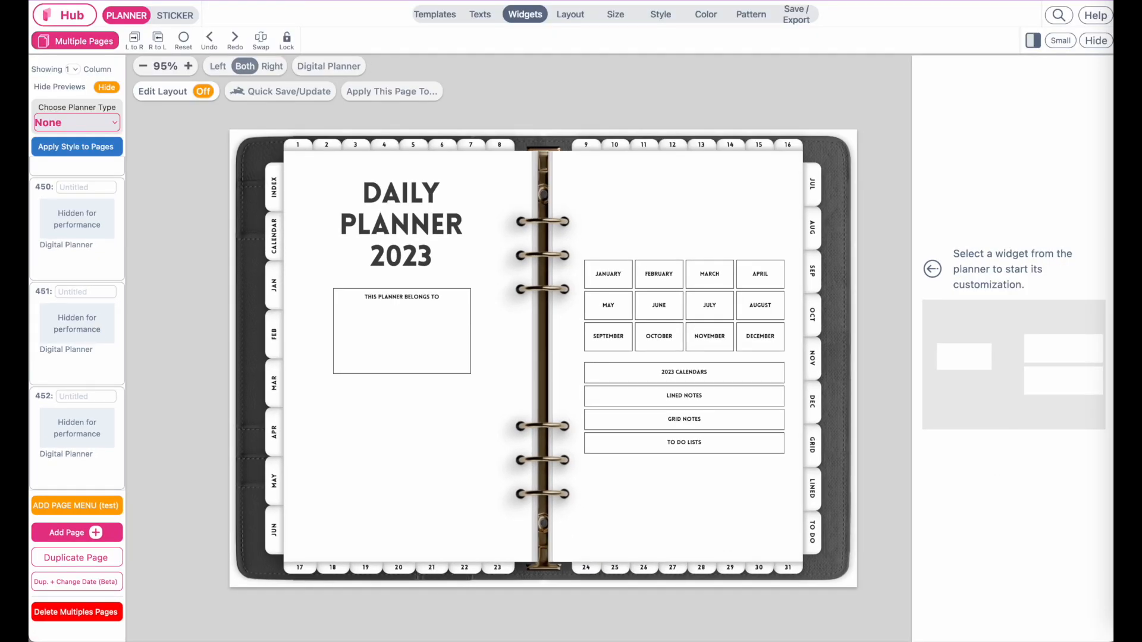
scroll(86, 365, up, 9)
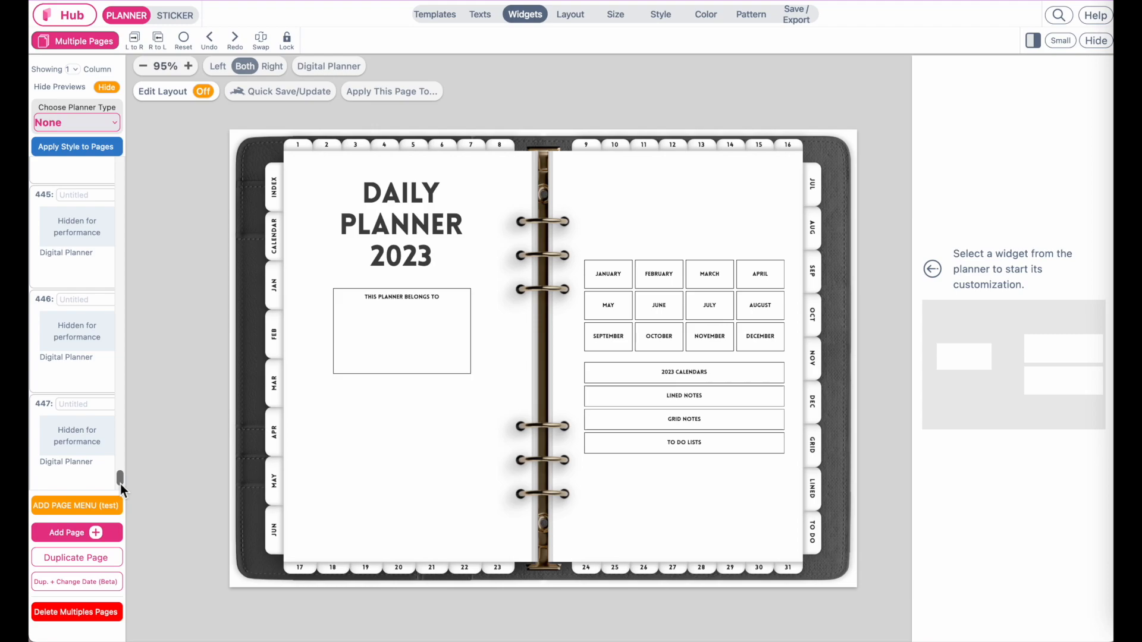
drag(120, 483, 120, 168)
scroll(92, 303, up, 5)
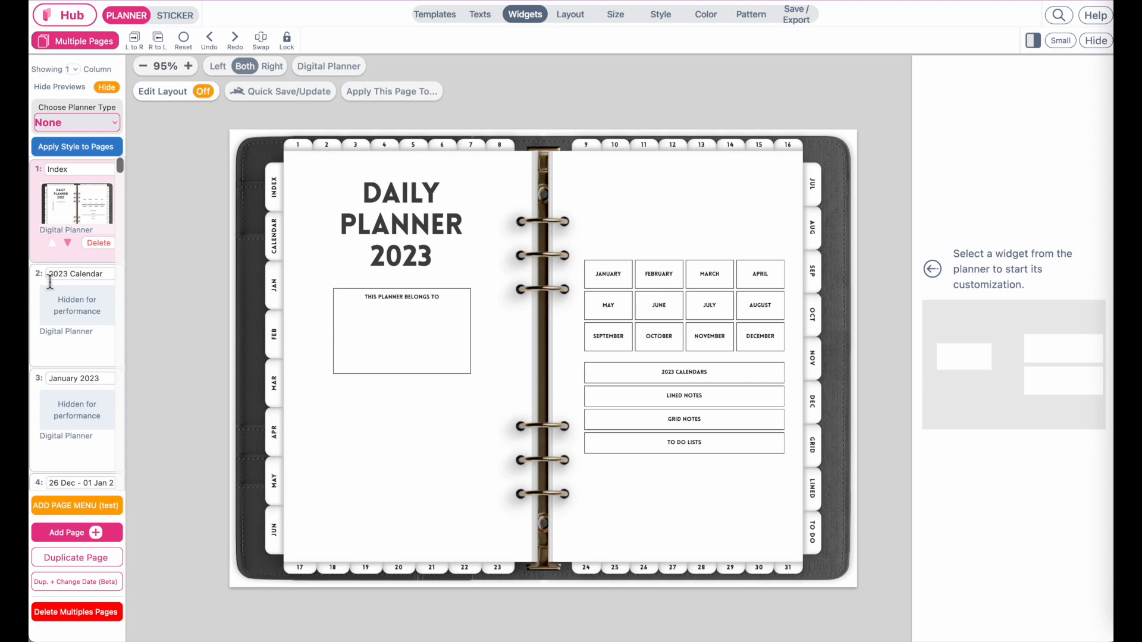
click(56, 312)
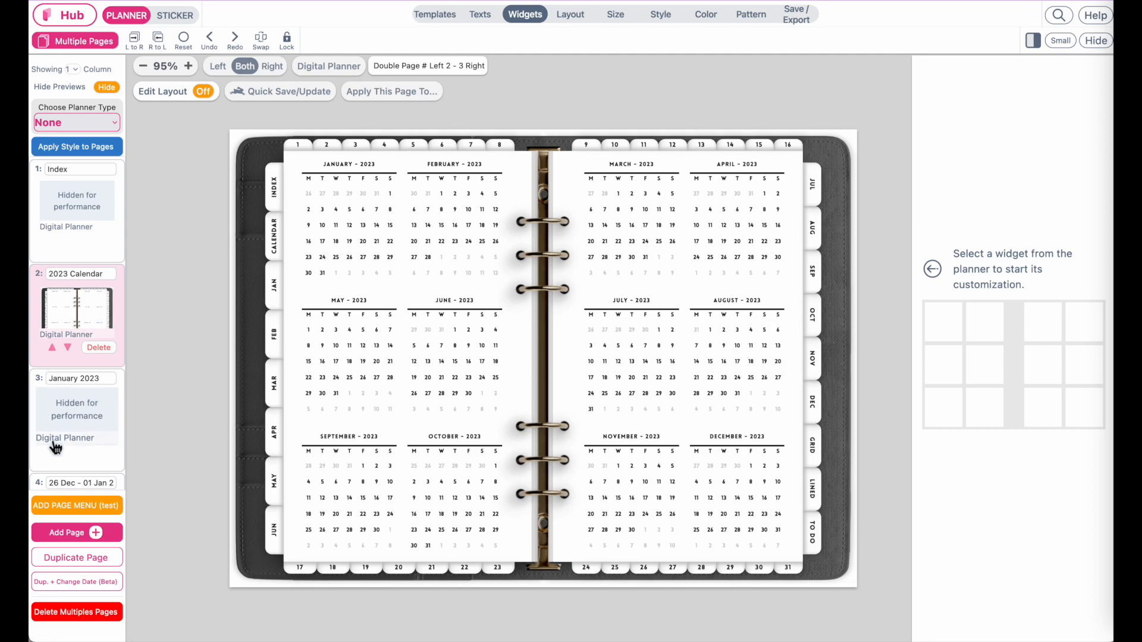
On the January 2023 page, replace the to-do list widget below the calendar with the Grid note widget
click(63, 424)
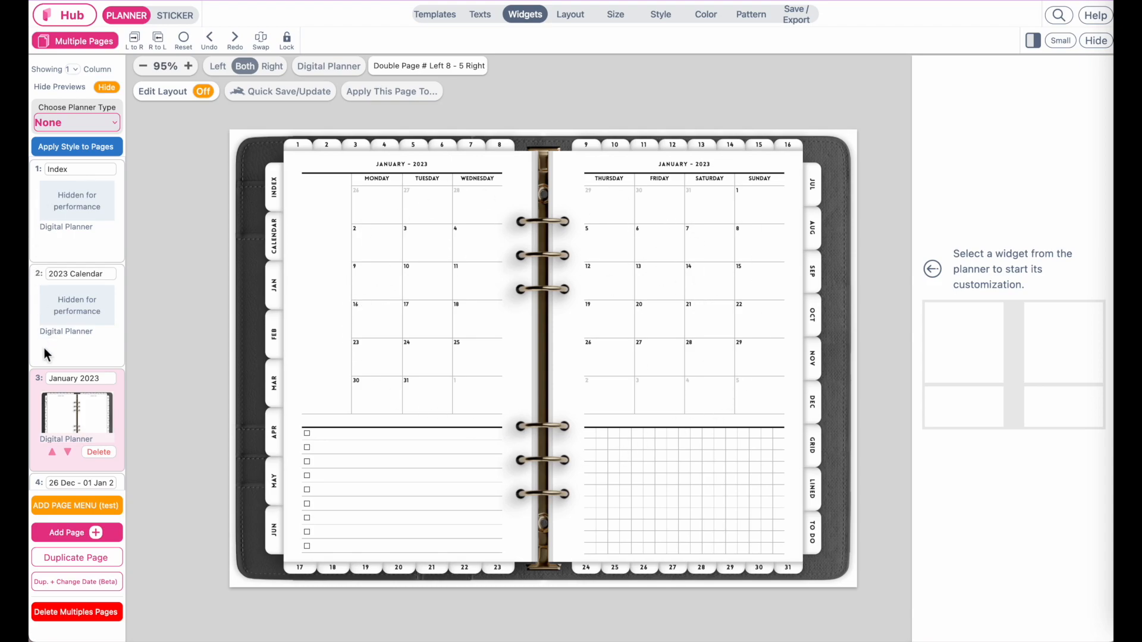
scroll(44, 347, down, 3)
scroll(62, 459, up, 4)
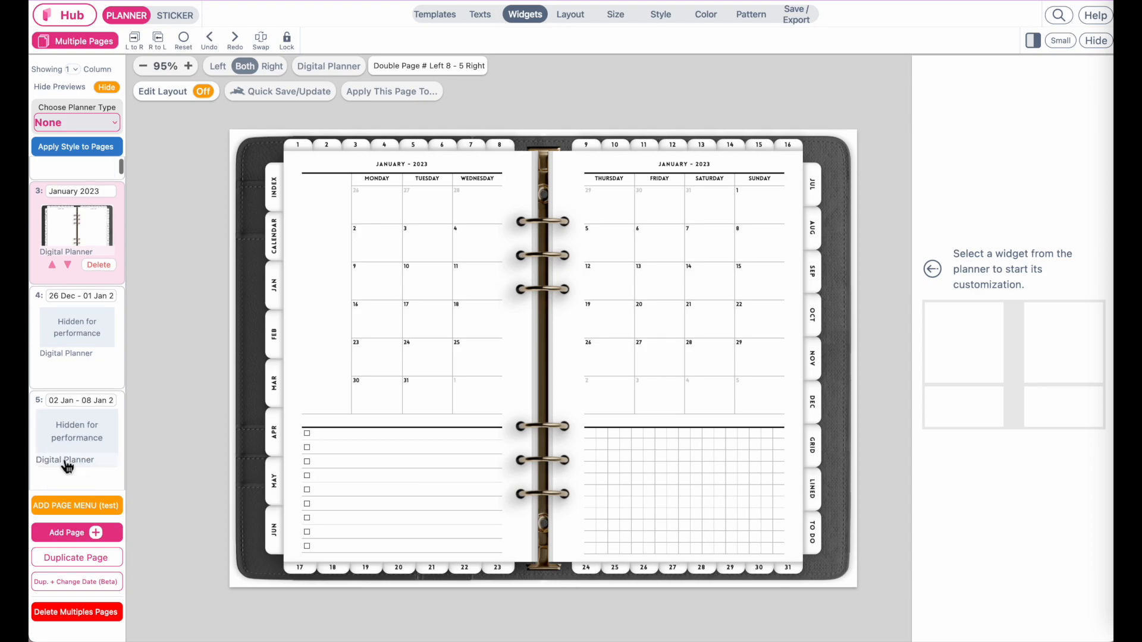
scroll(615, 305, up, 1)
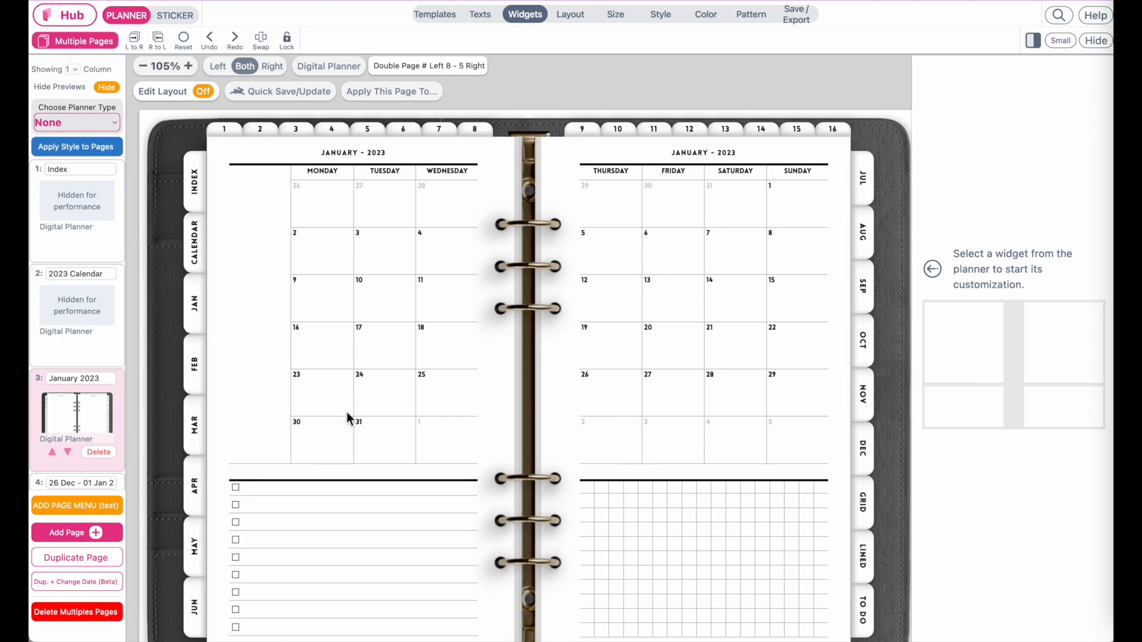
scroll(348, 352, down, 1)
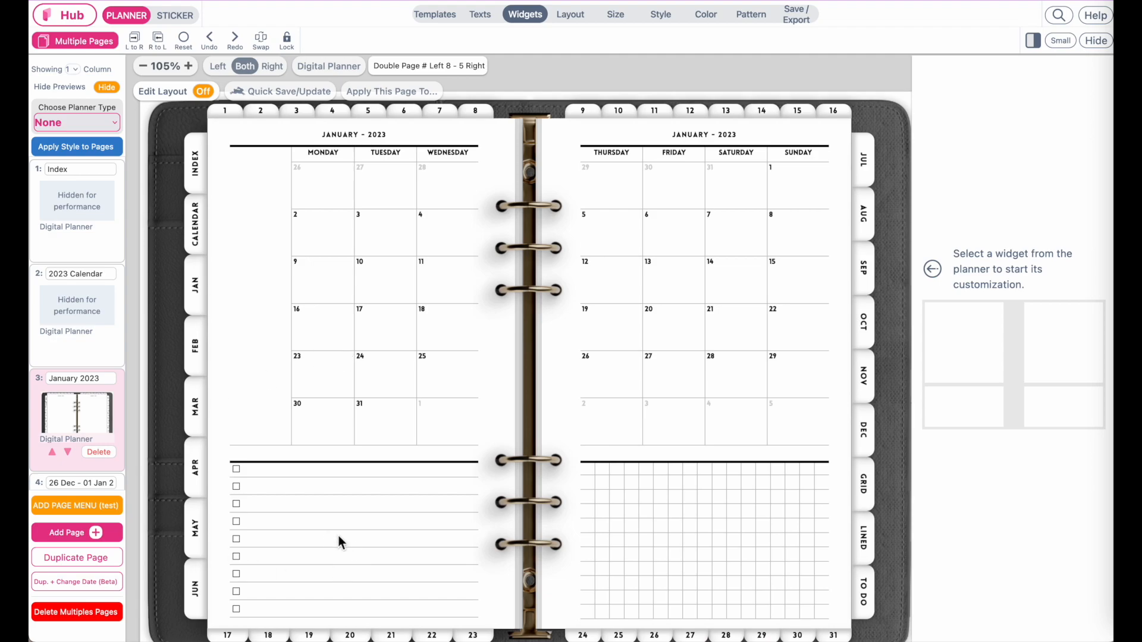
click(327, 533)
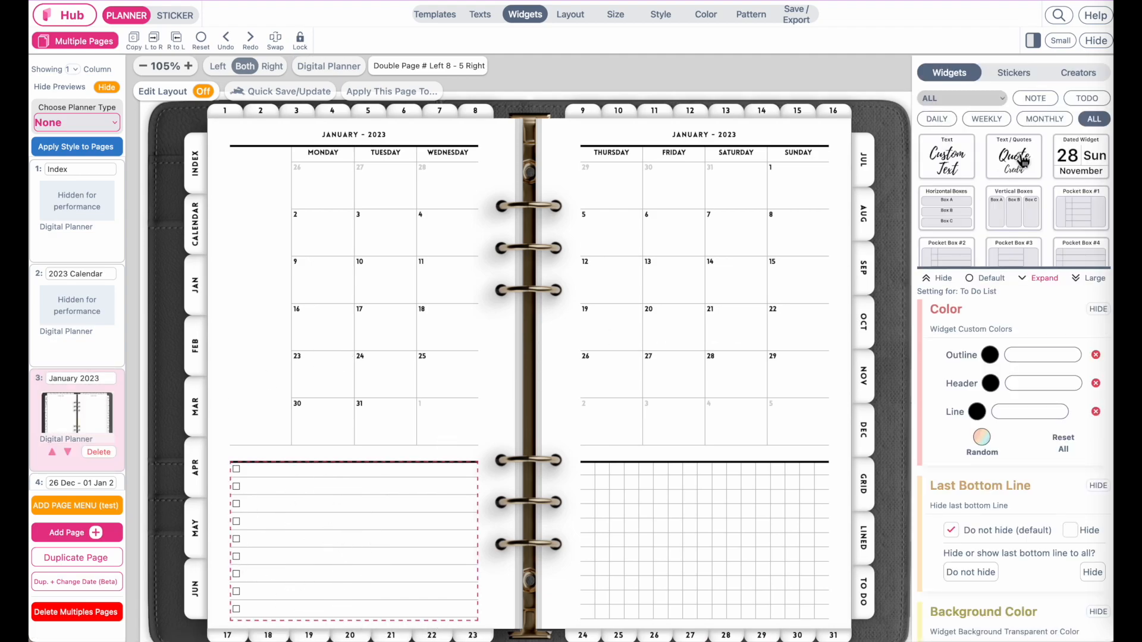
click(1035, 98)
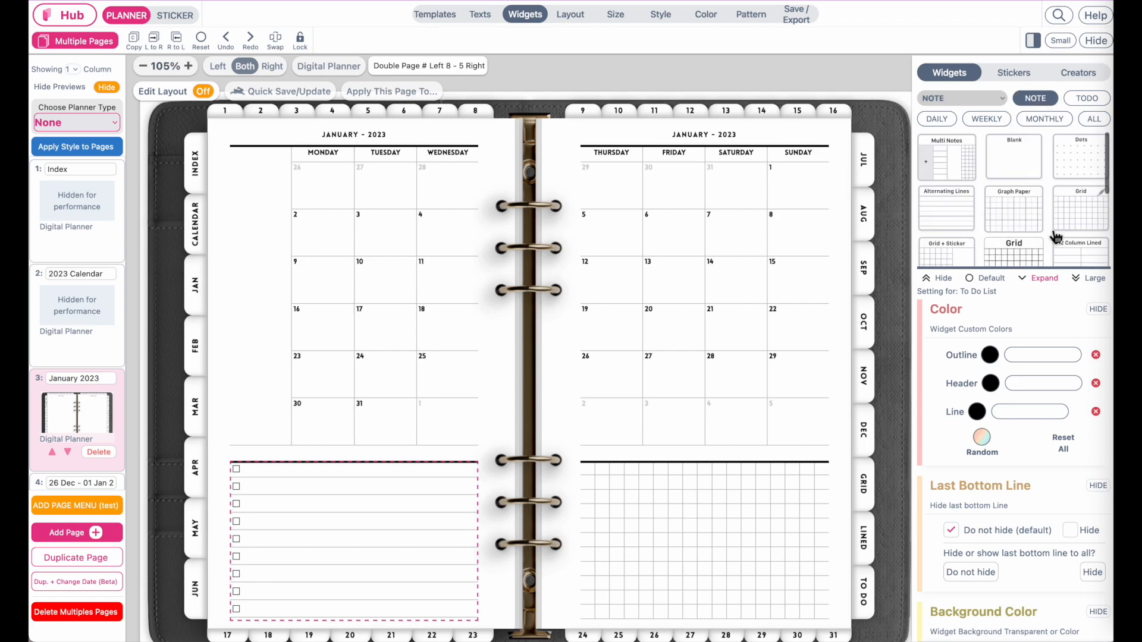
click(1072, 225)
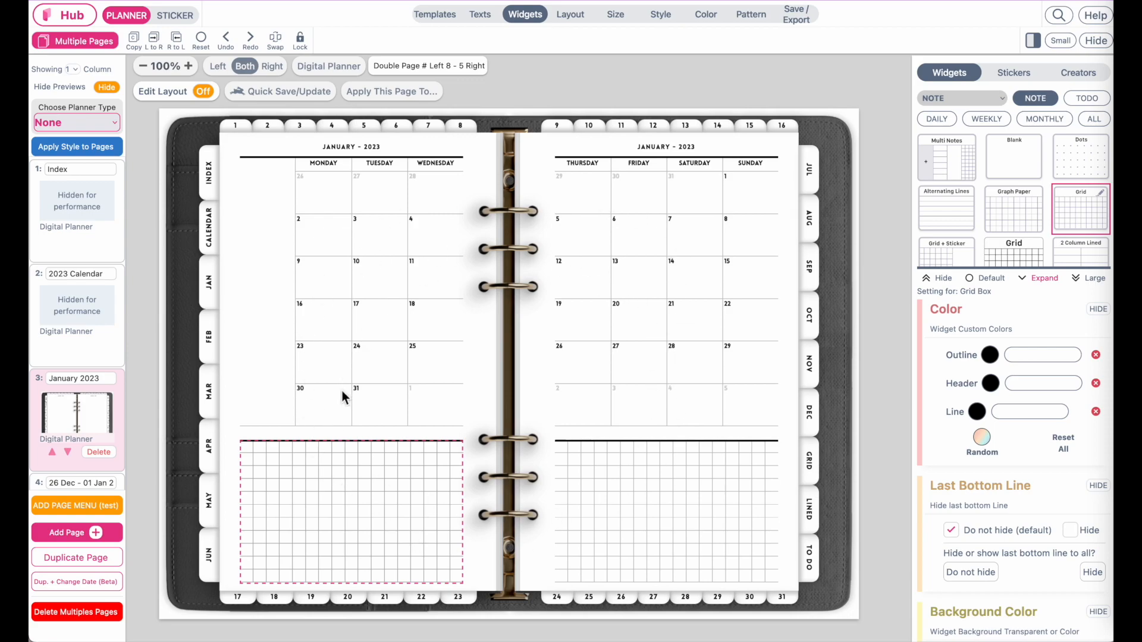
Start applying the current page's widgets and layout to other pages and select January 2023 as a target
click(422, 96)
click(383, 191)
scroll(375, 94, up, 10)
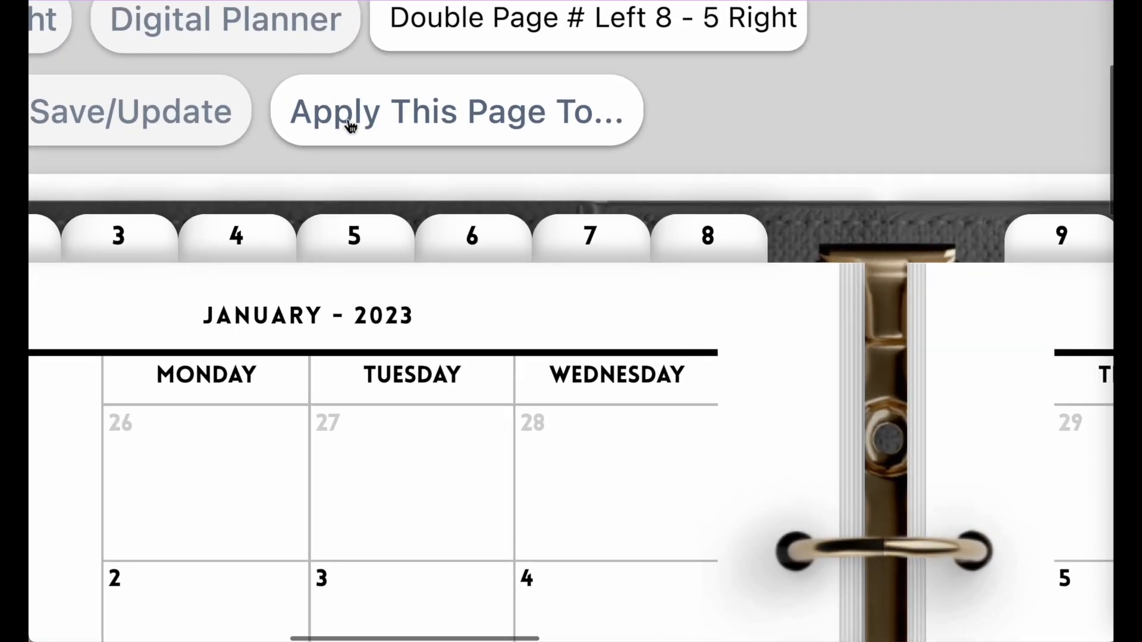
scroll(414, 121, down, 10)
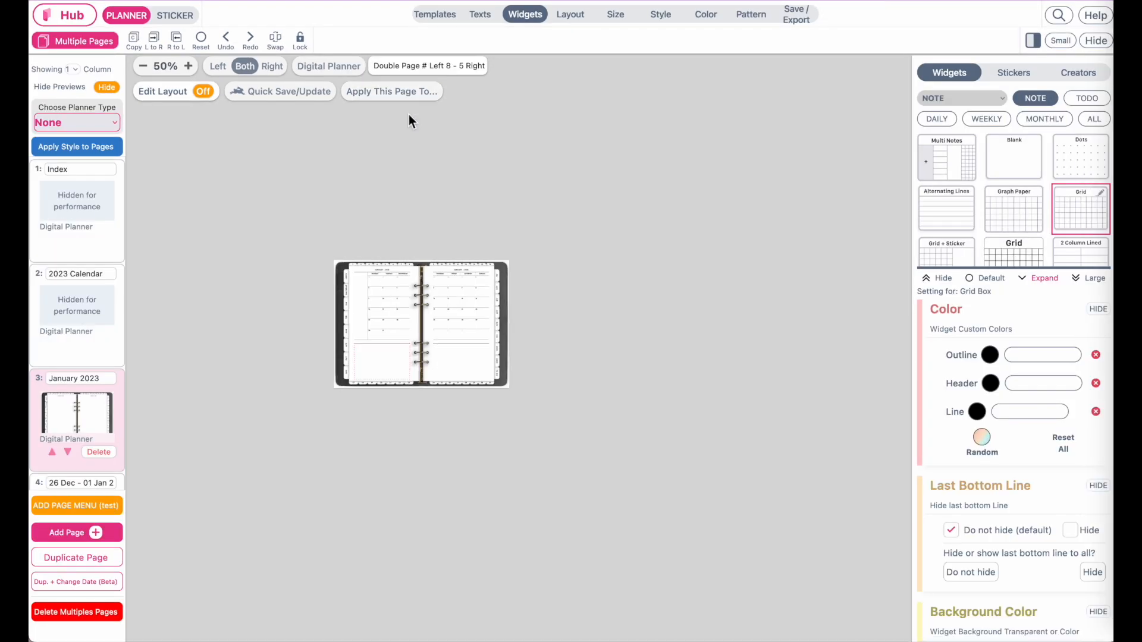
click(400, 92)
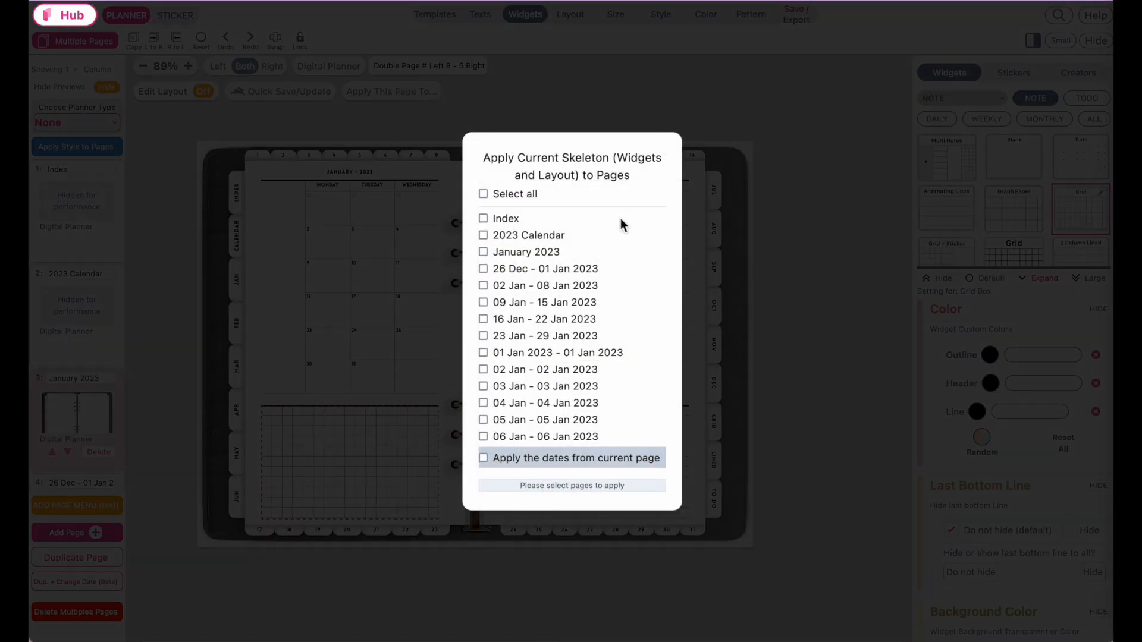
scroll(620, 225, up, 5)
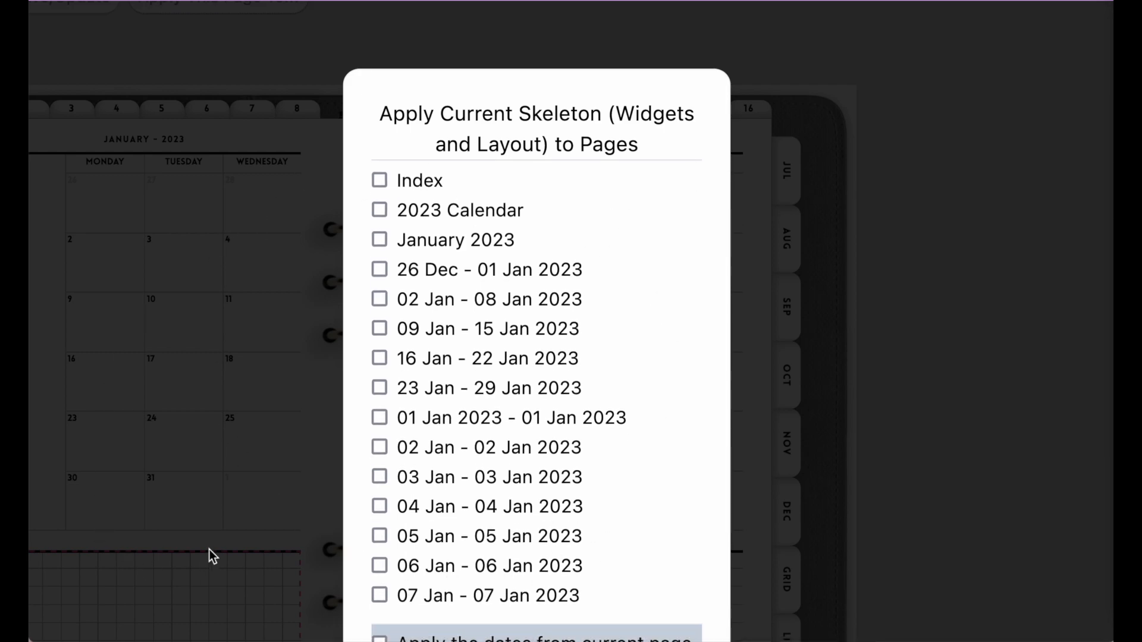
click(211, 497)
scroll(210, 497, left, 3)
scroll(210, 497, down, 5)
scroll(210, 497, up, 3)
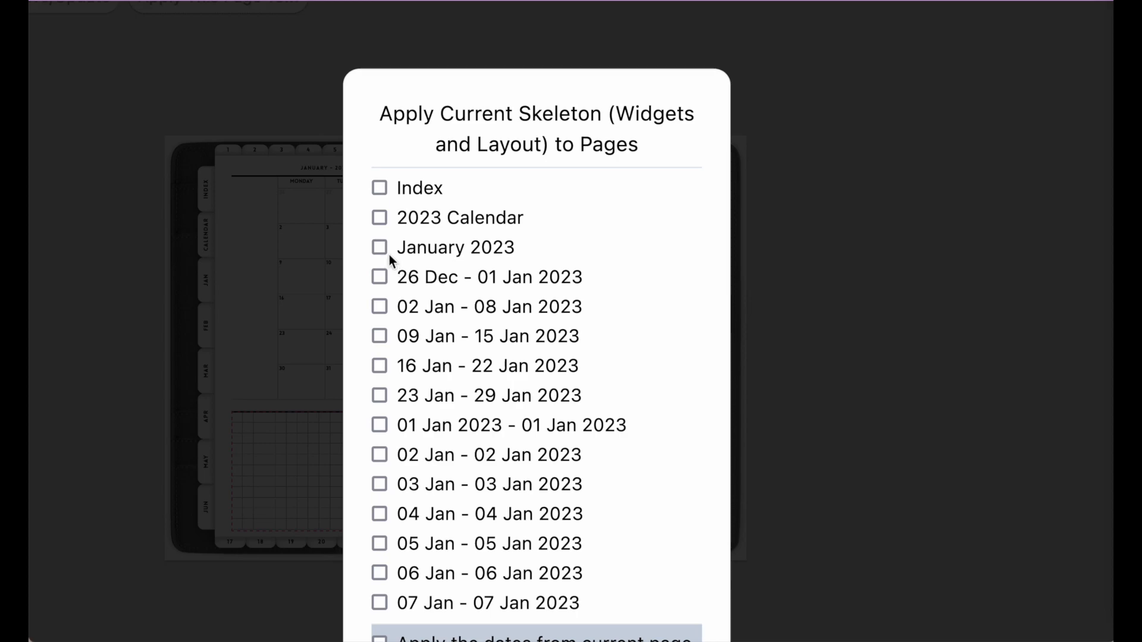
click(381, 248)
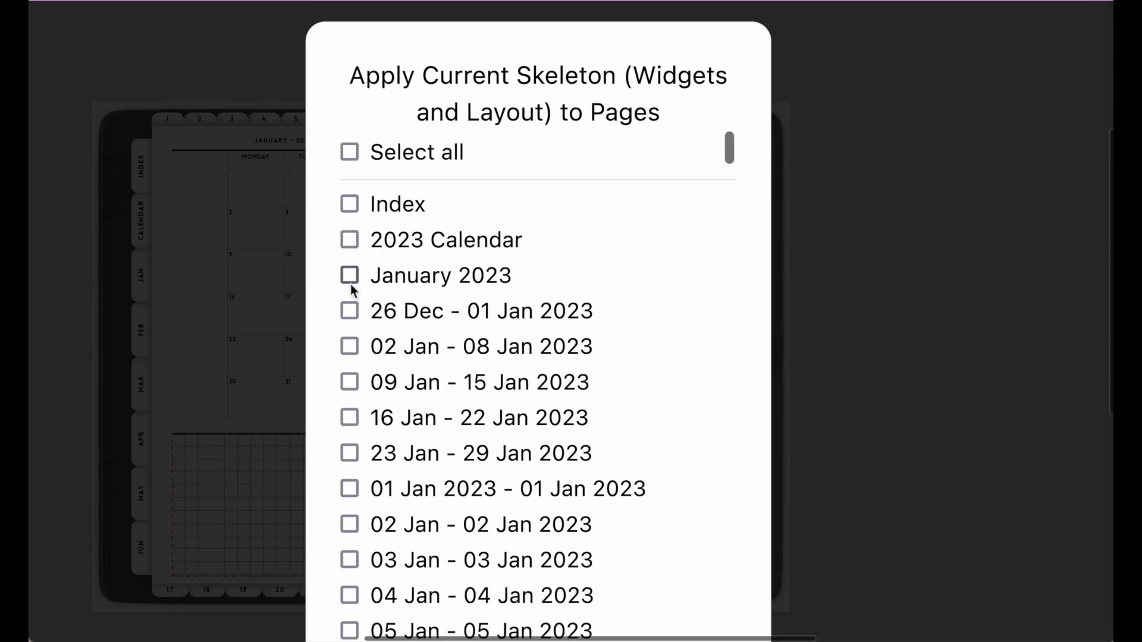
click(350, 276)
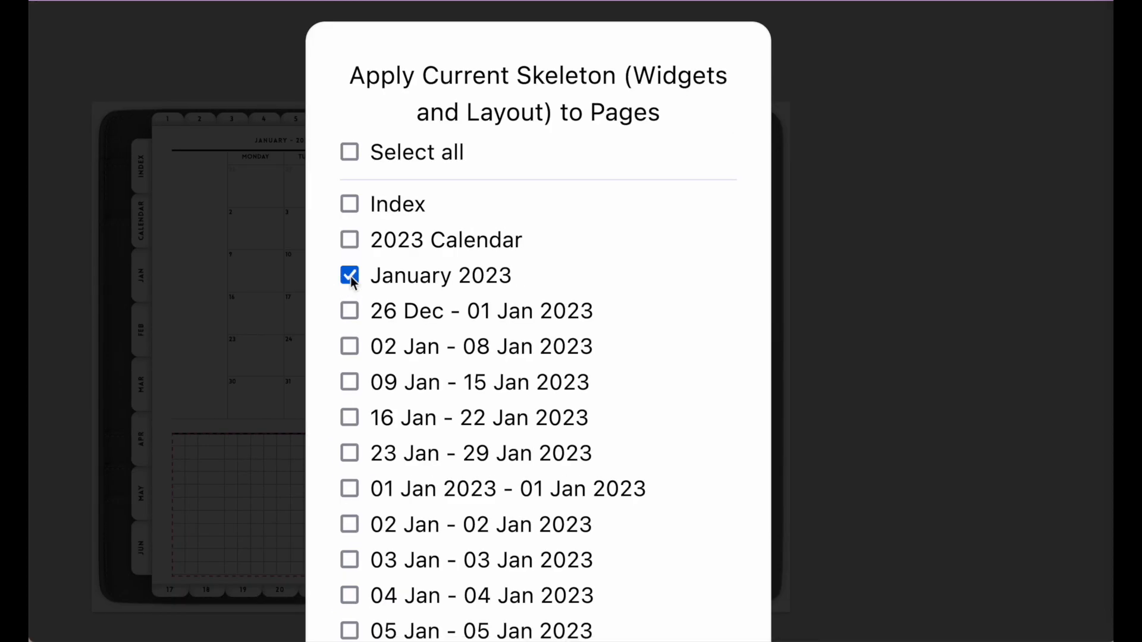
Add the March 2023 and February 2023 monthly pages to the target pages
scroll(476, 315, down, 15)
scroll(476, 322, down, 10)
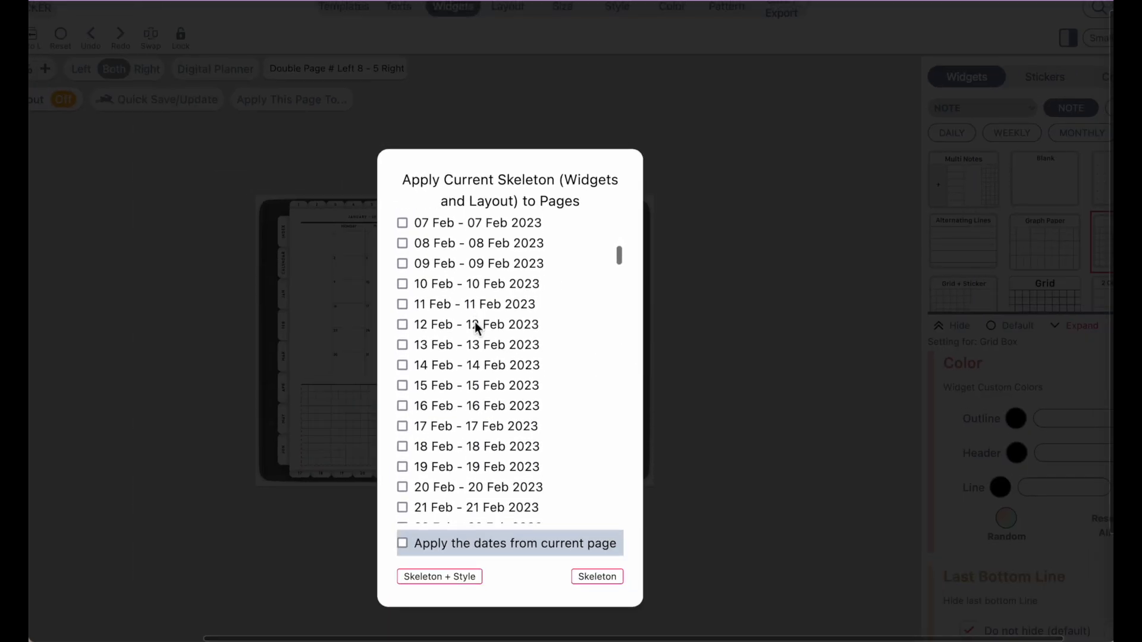
scroll(474, 322, down, 5)
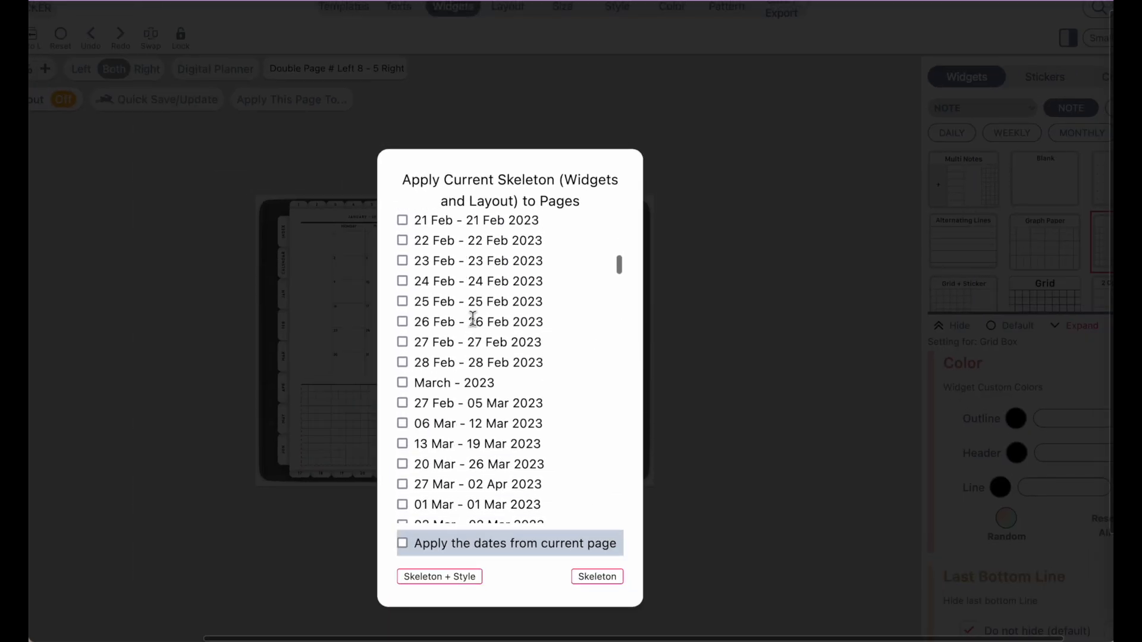
click(402, 383)
scroll(499, 296, up, 8)
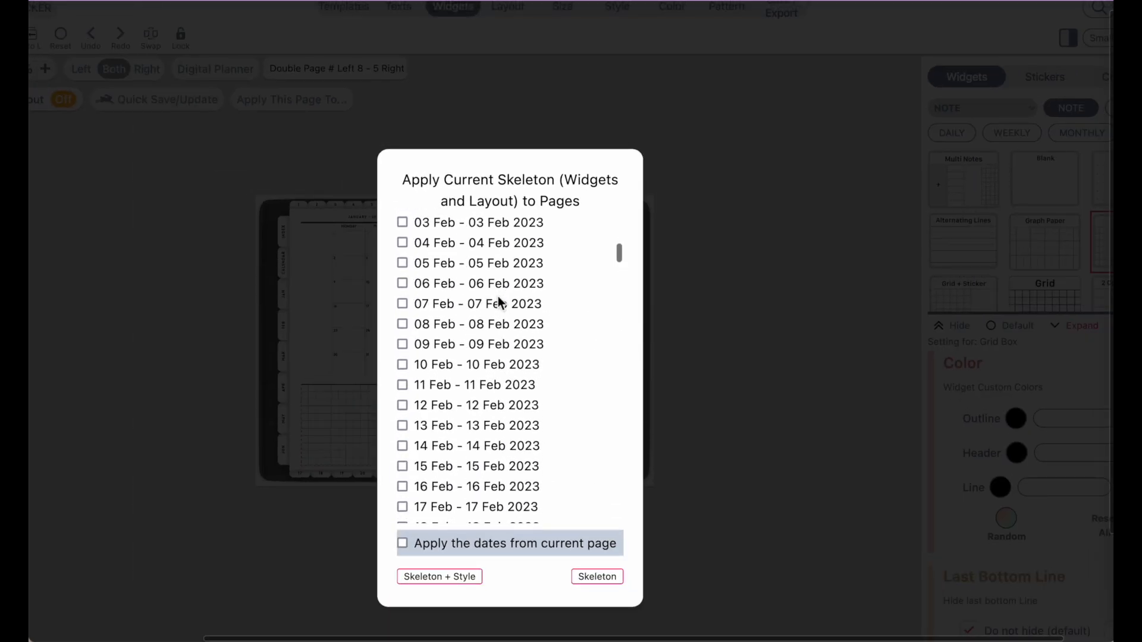
scroll(495, 292, up, 3)
click(403, 369)
Add the April 2023 and May 2023 monthly pages to the target pages
scroll(523, 403, down, 9)
scroll(524, 403, down, 10)
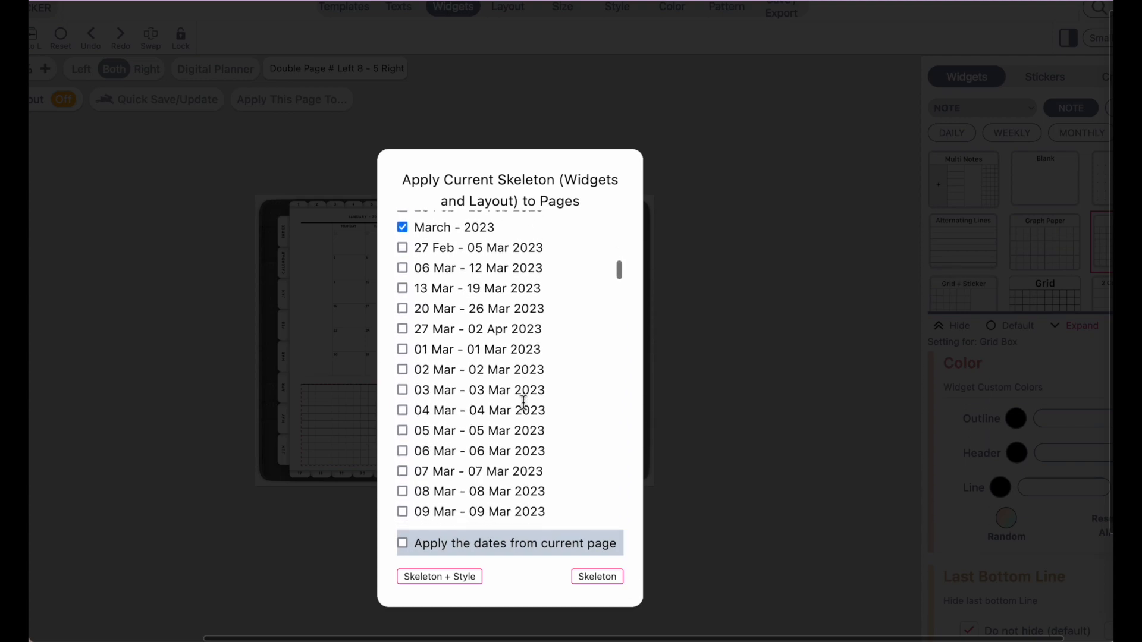
scroll(524, 407, down, 4)
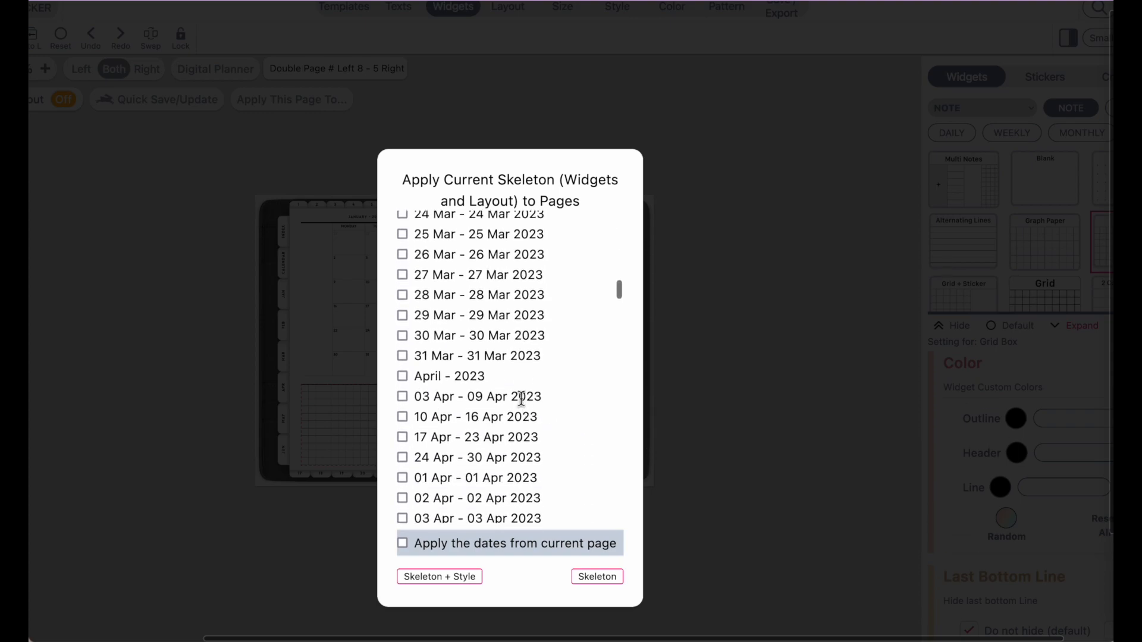
click(403, 377)
scroll(473, 384, down, 10)
scroll(471, 385, down, 4)
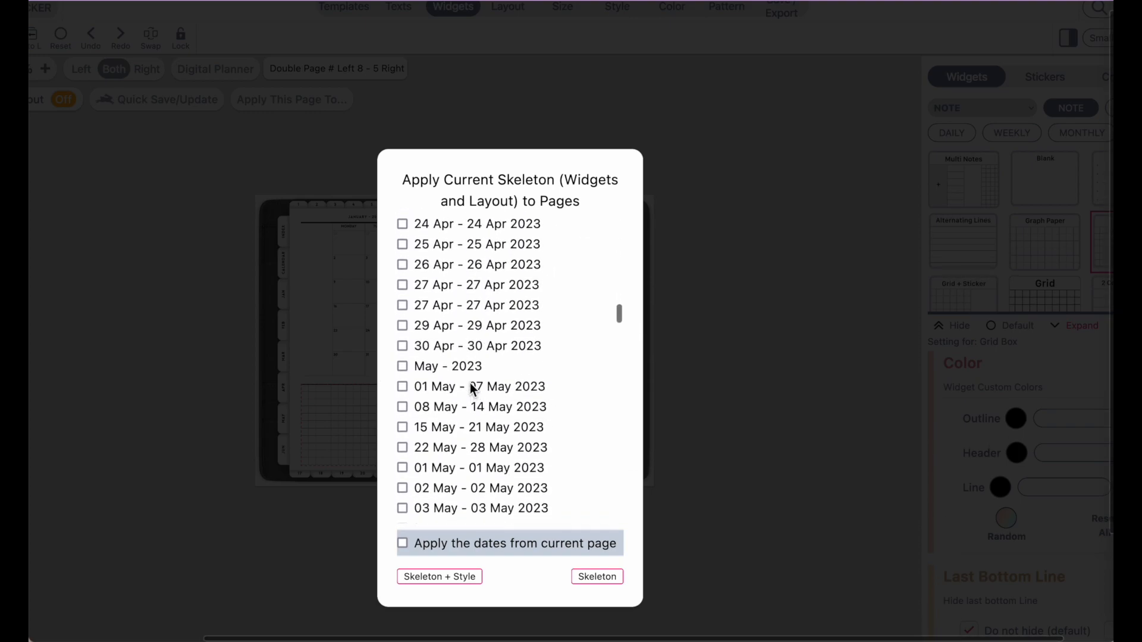
click(403, 366)
Add the June, July and August 2023 monthly pages to the target pages
scroll(470, 405, down, 20)
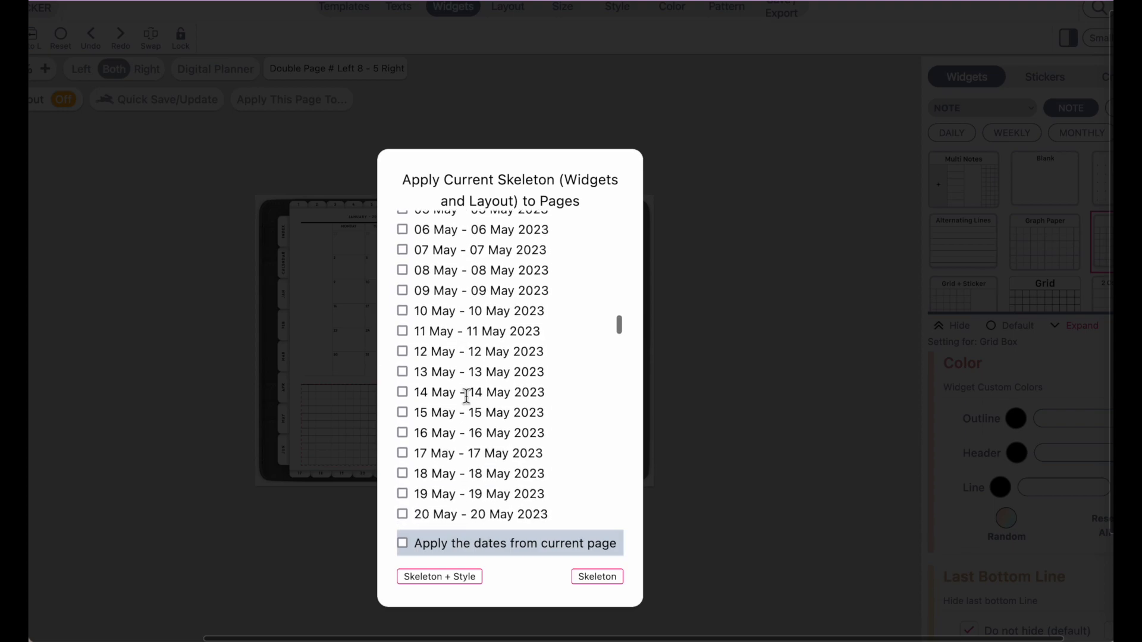
click(402, 266)
scroll(506, 385, down, 10)
scroll(489, 387, down, 10)
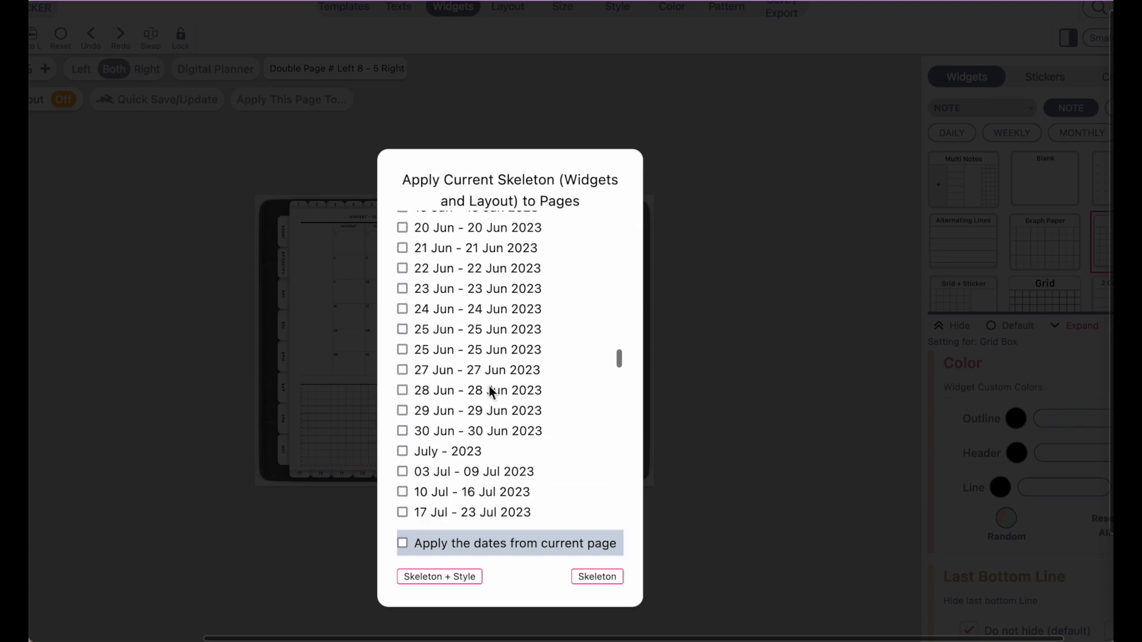
click(403, 309)
scroll(483, 437, down, 15)
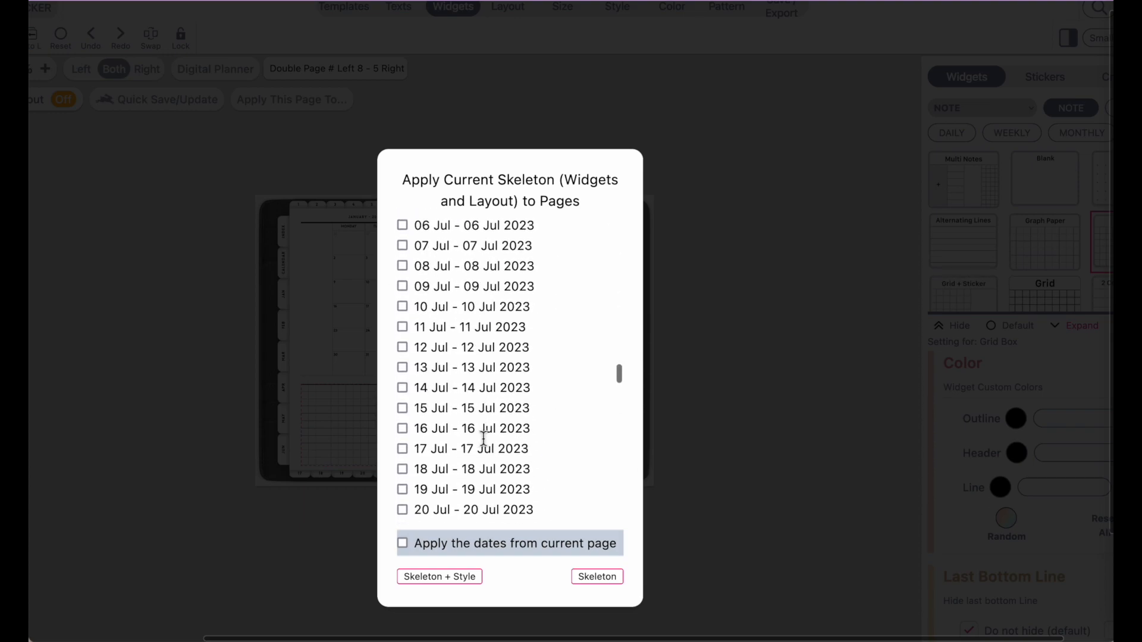
click(405, 332)
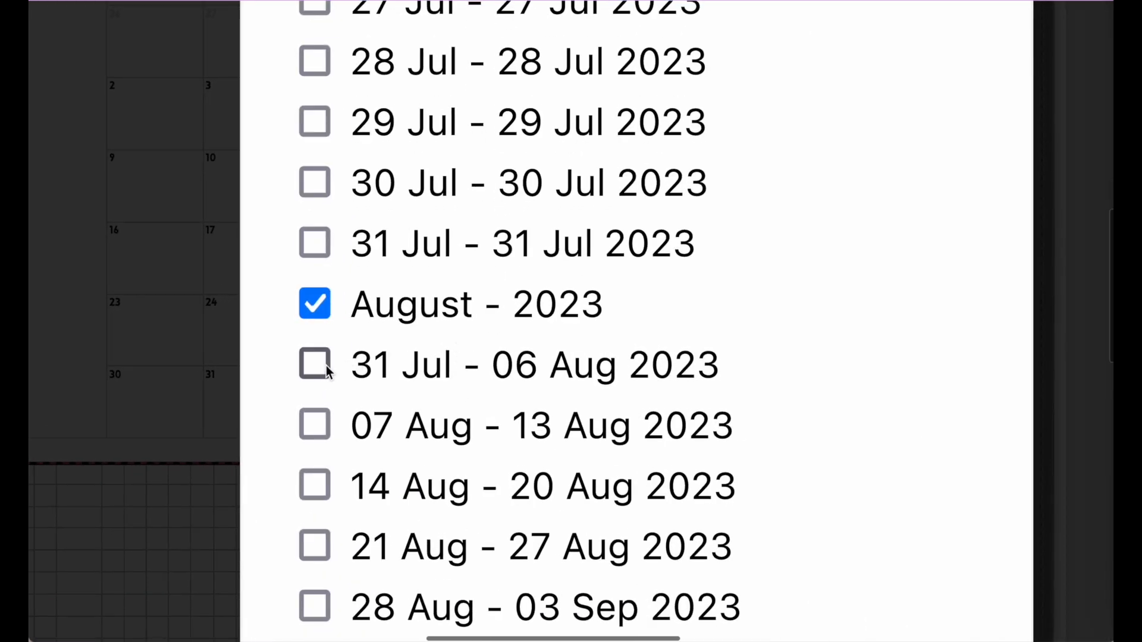
click(315, 365)
click(315, 425)
click(314, 486)
click(315, 364)
click(314, 425)
click(315, 485)
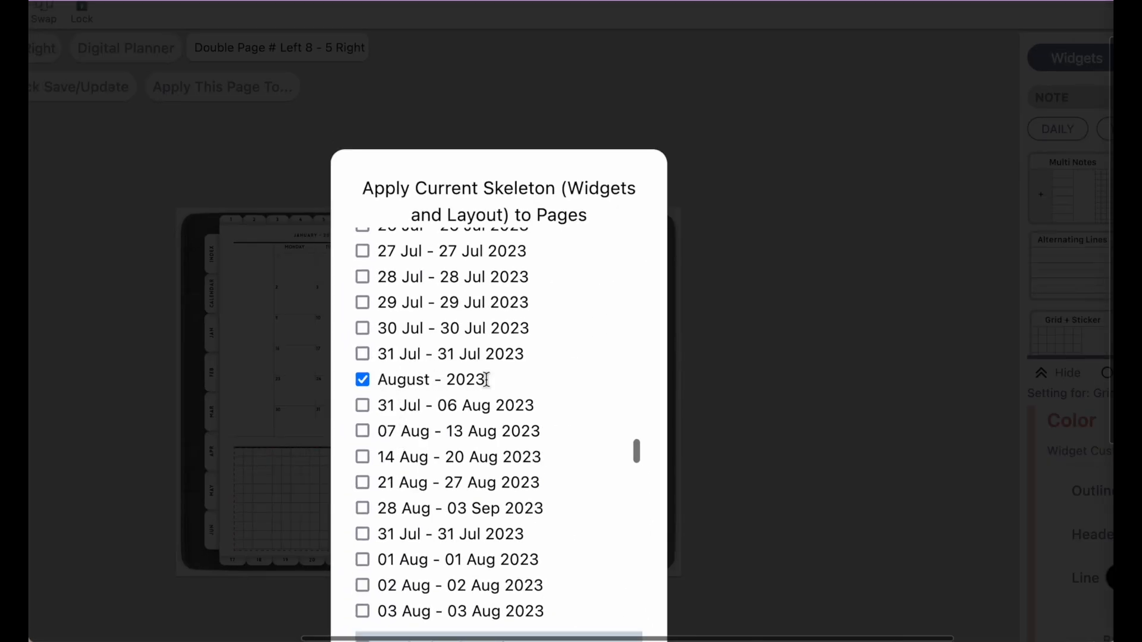
Add the September and October 2023 monthly pages to the target pages
scroll(485, 378, down, 20)
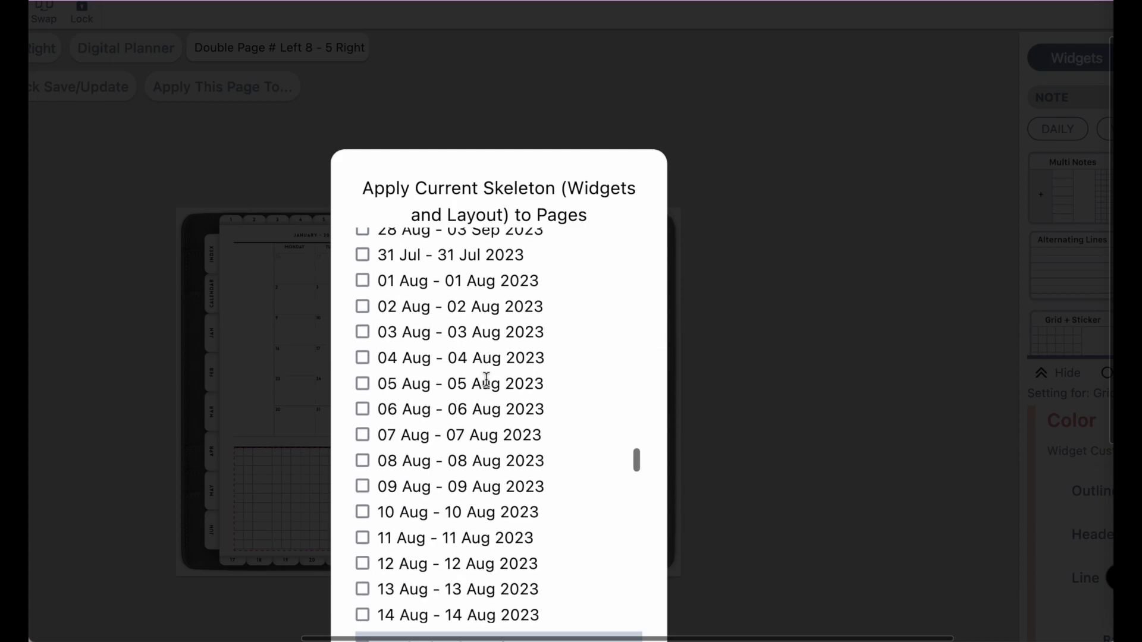
click(360, 307)
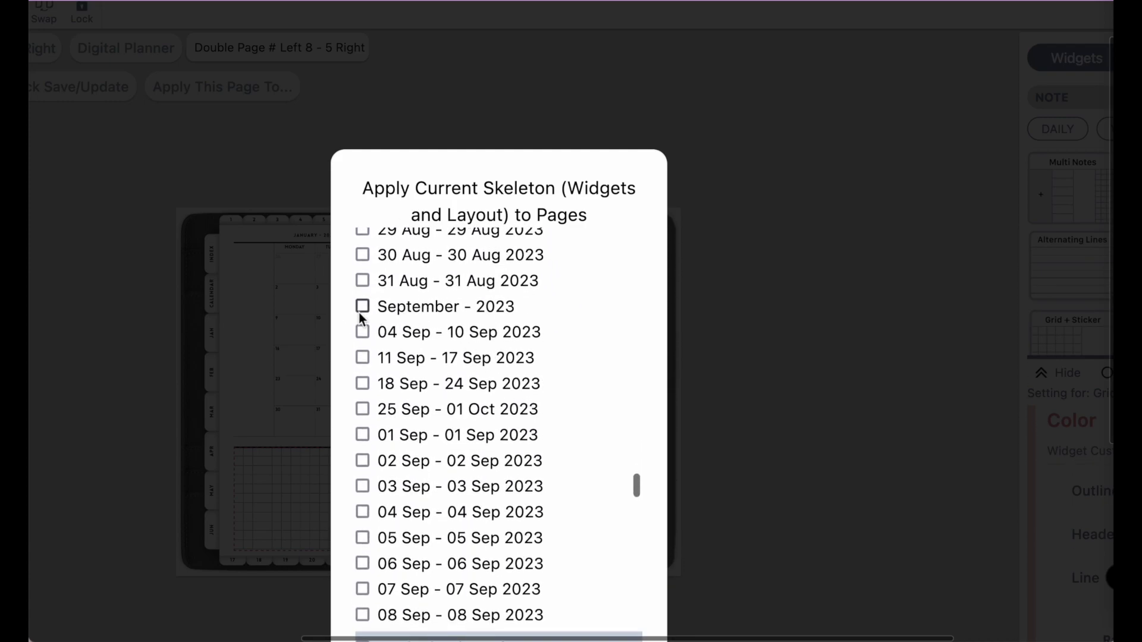
scroll(420, 484, down, 10)
scroll(454, 466, down, 5)
scroll(433, 421, up, 4)
click(364, 397)
Add the November and December 2023 monthly pages to the targets and apply only the skeleton to all selected pages
scroll(438, 446, down, 15)
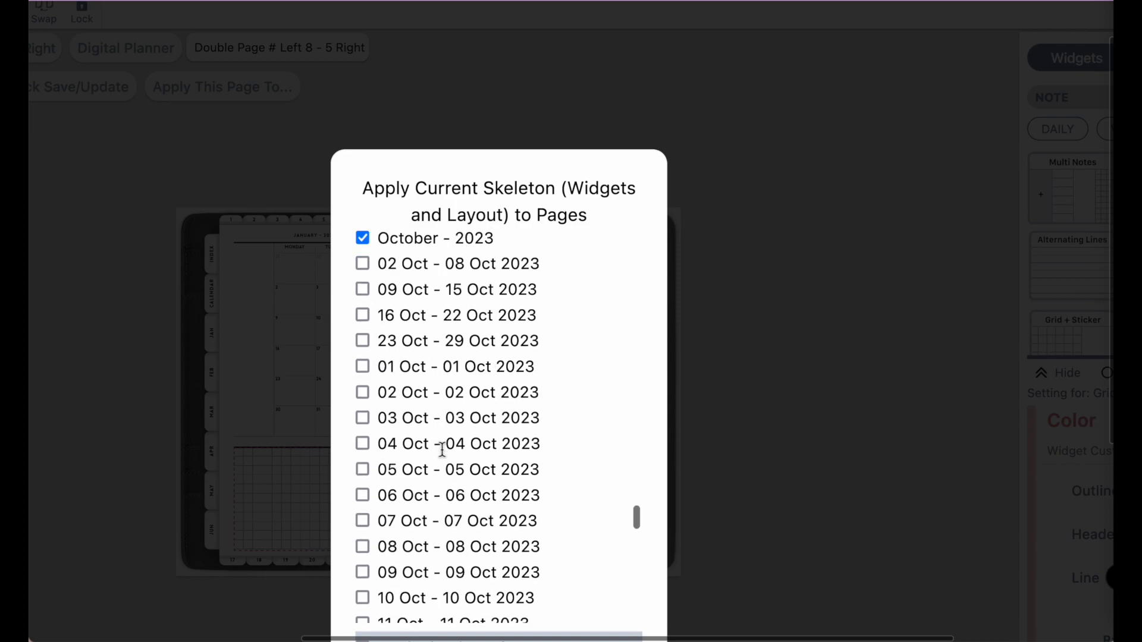
click(365, 509)
scroll(441, 524, down, 10)
scroll(440, 525, down, 10)
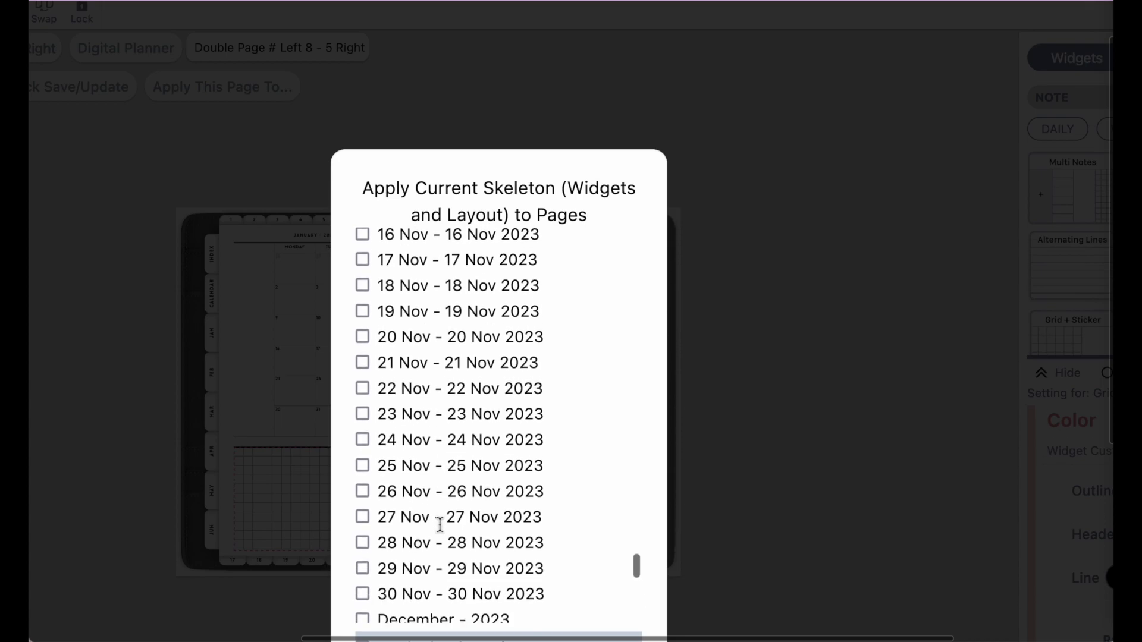
click(361, 324)
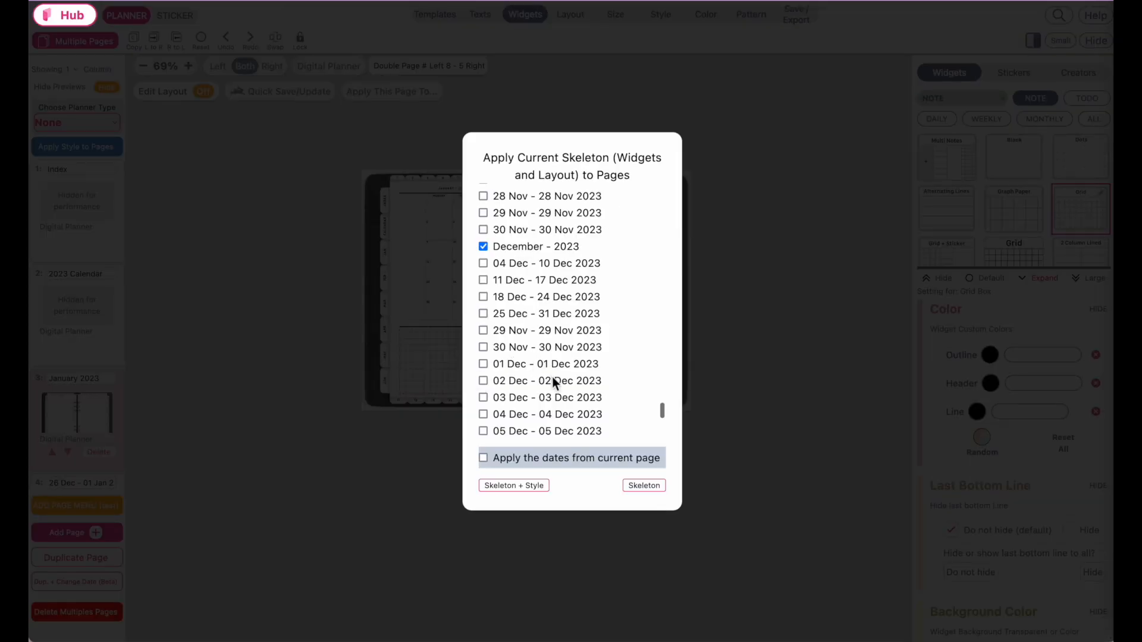
scroll(553, 379, down, 3)
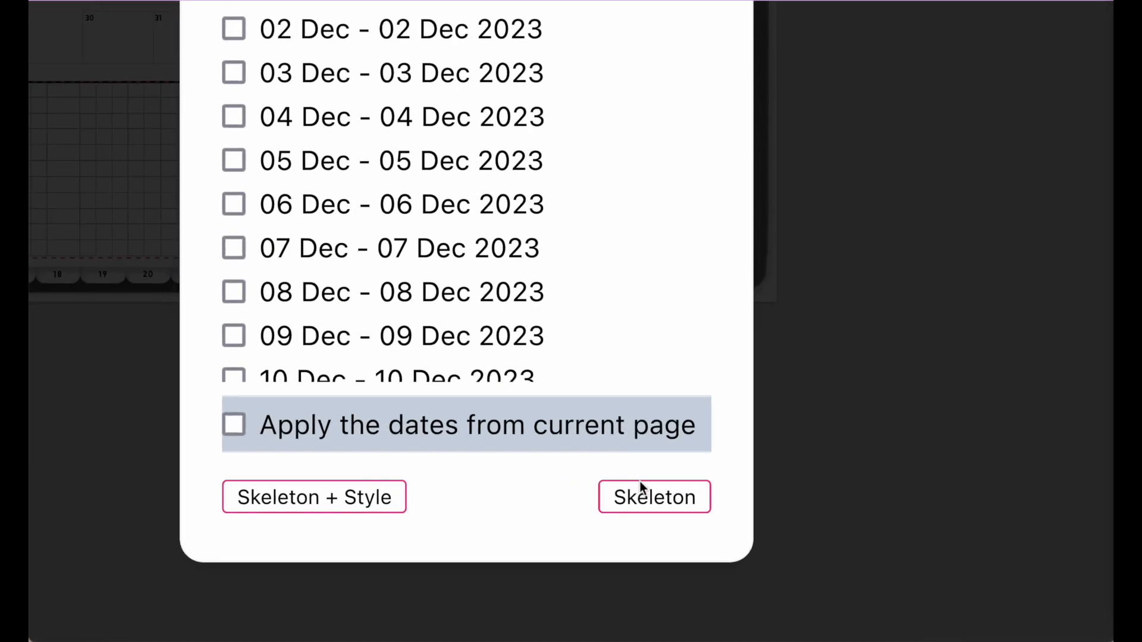
click(644, 487)
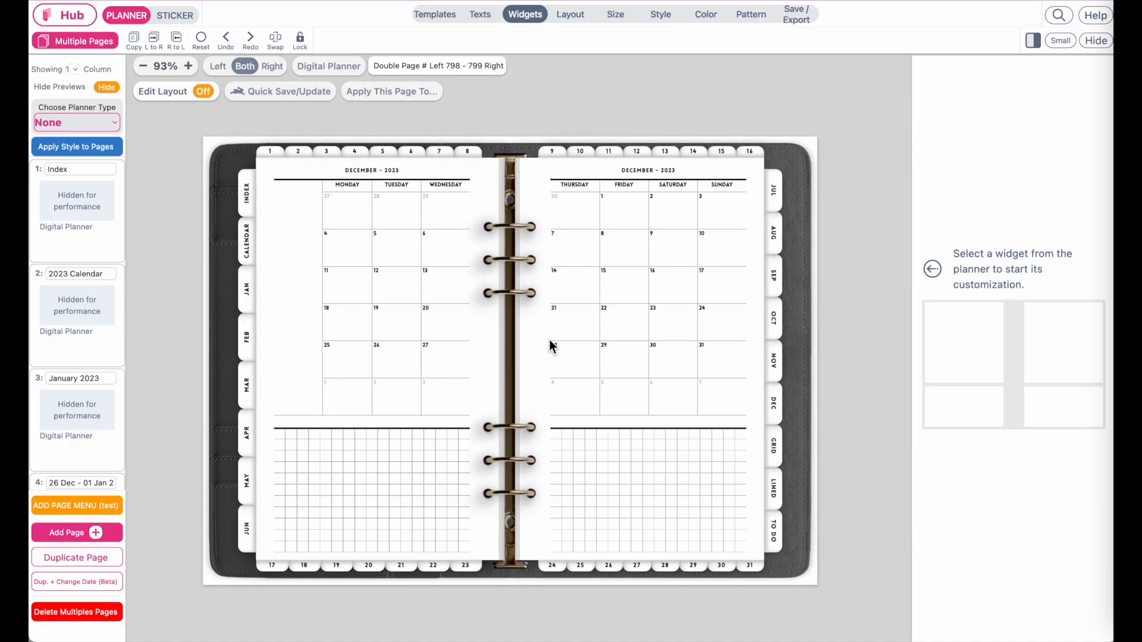
Open the January 2023 and February 2023 monthly pages to check the applied layout
click(75, 410)
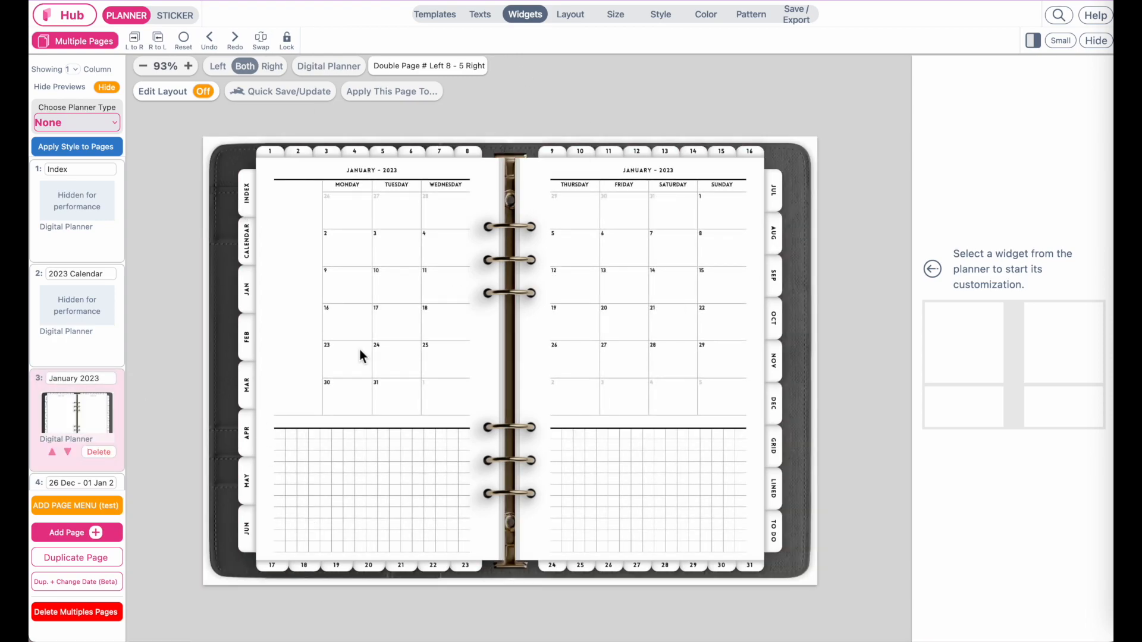
scroll(354, 543, up, 2)
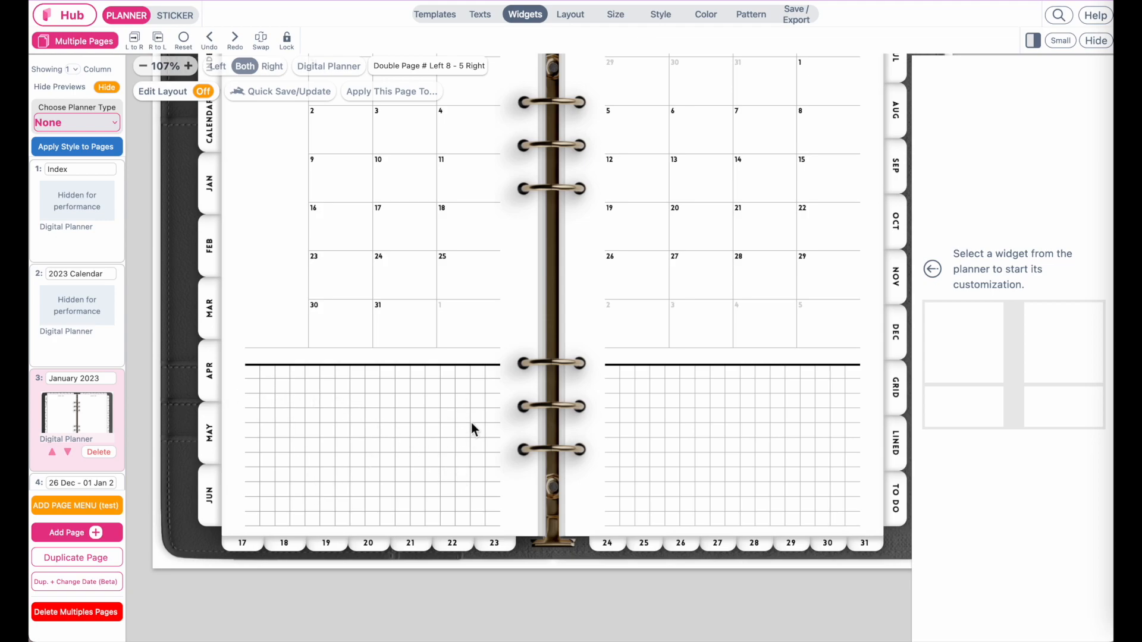
scroll(57, 438, down, 10)
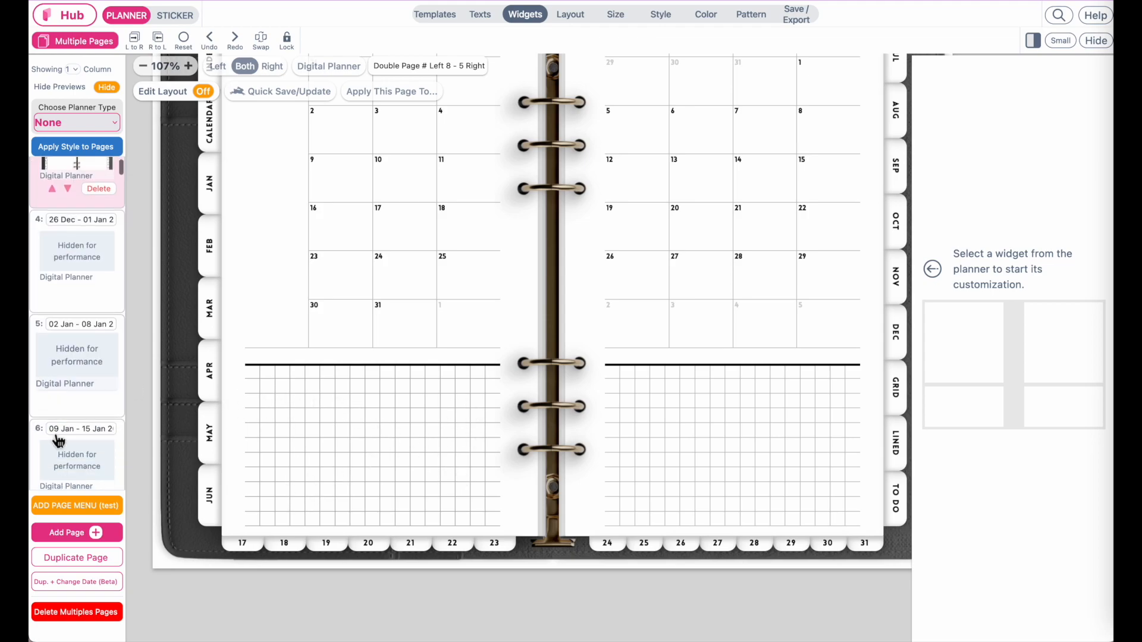
scroll(54, 440, down, 8)
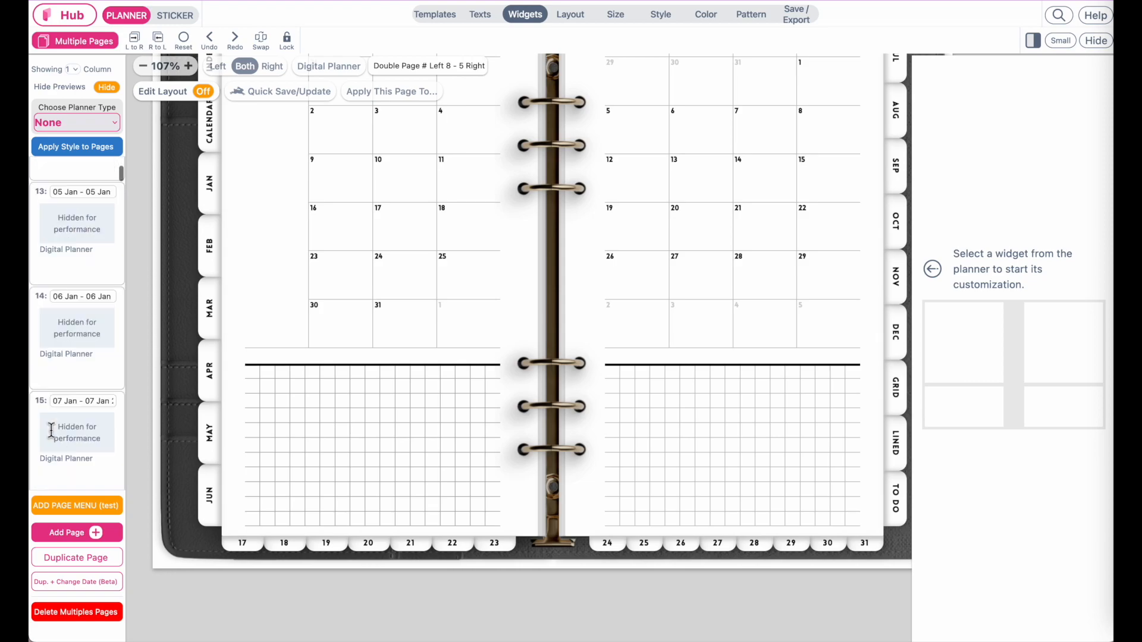
scroll(52, 439, down, 10)
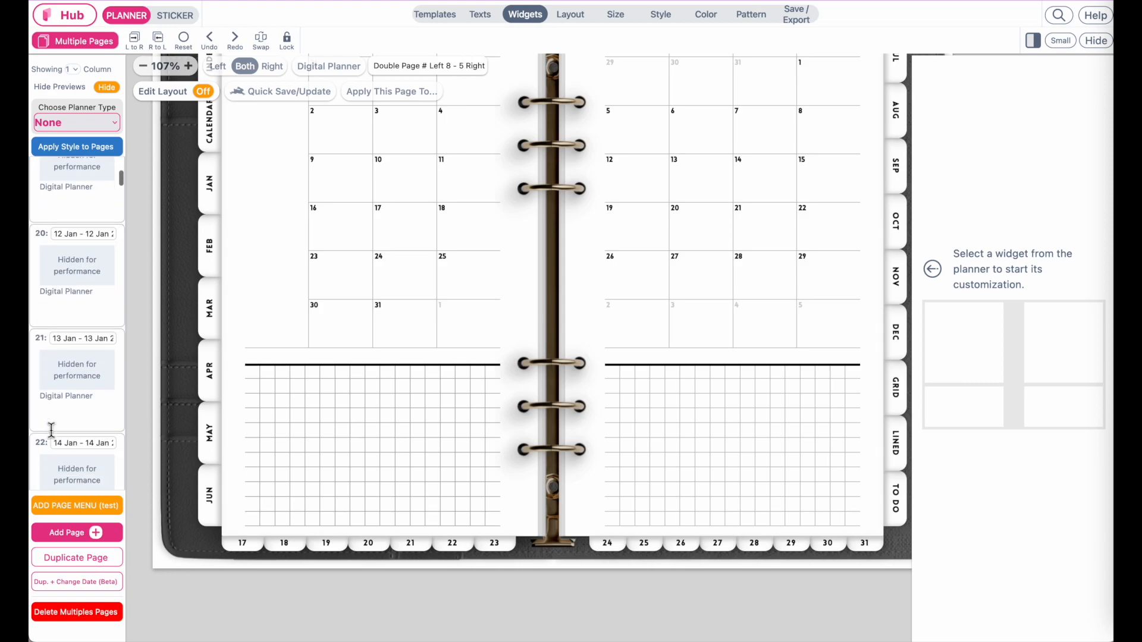
scroll(53, 439, down, 10)
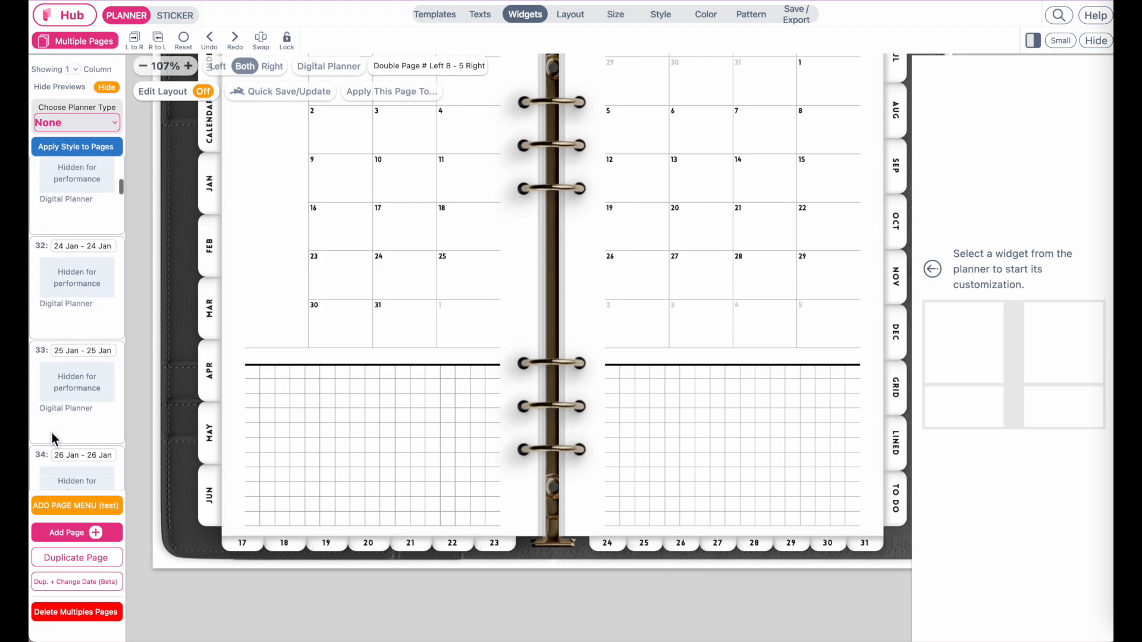
scroll(52, 437, down, 3)
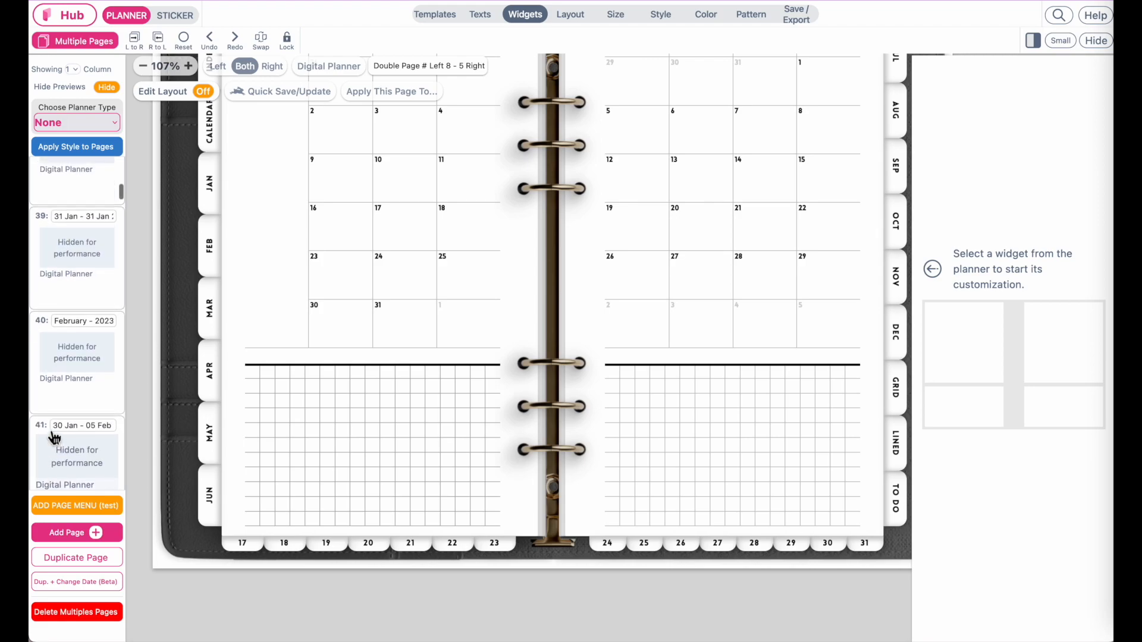
click(66, 363)
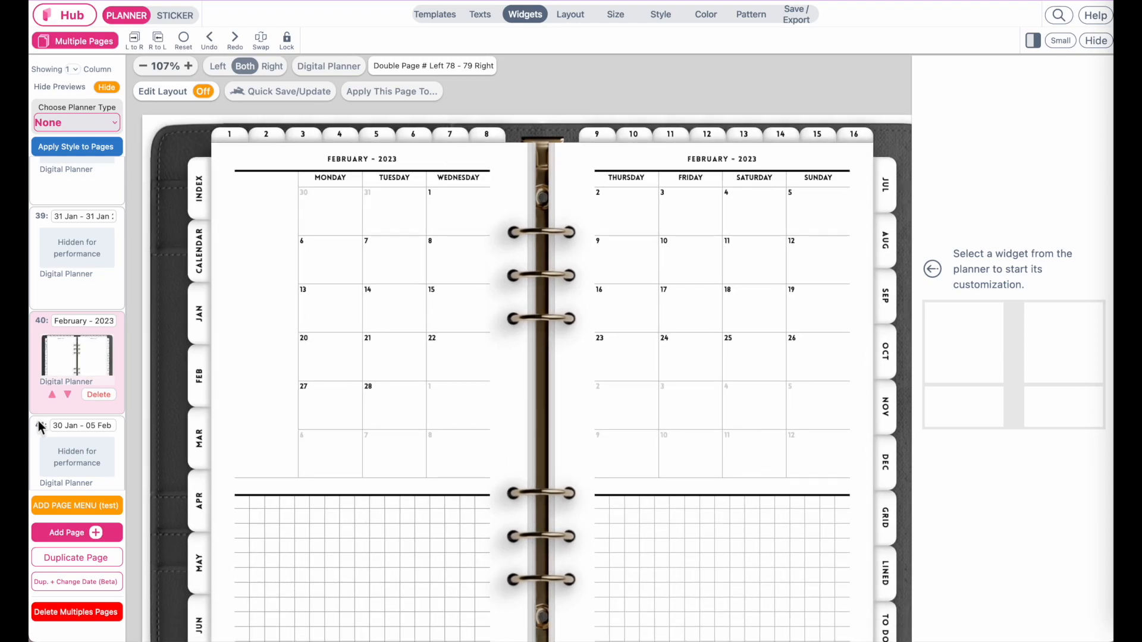
Open the September 2023 monthly page and check its full two-page layout
scroll(38, 420, down, 20)
scroll(38, 420, down, 10)
scroll(38, 421, down, 20)
drag(120, 237, 120, 364)
scroll(70, 423, down, 8)
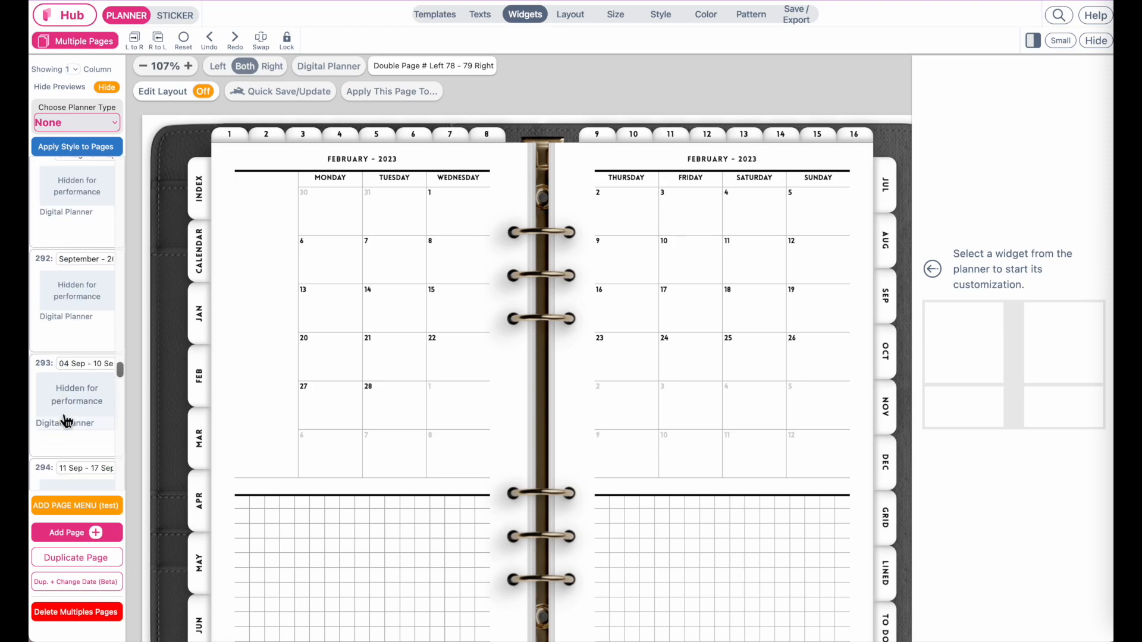
scroll(69, 410, up, 2)
click(69, 399)
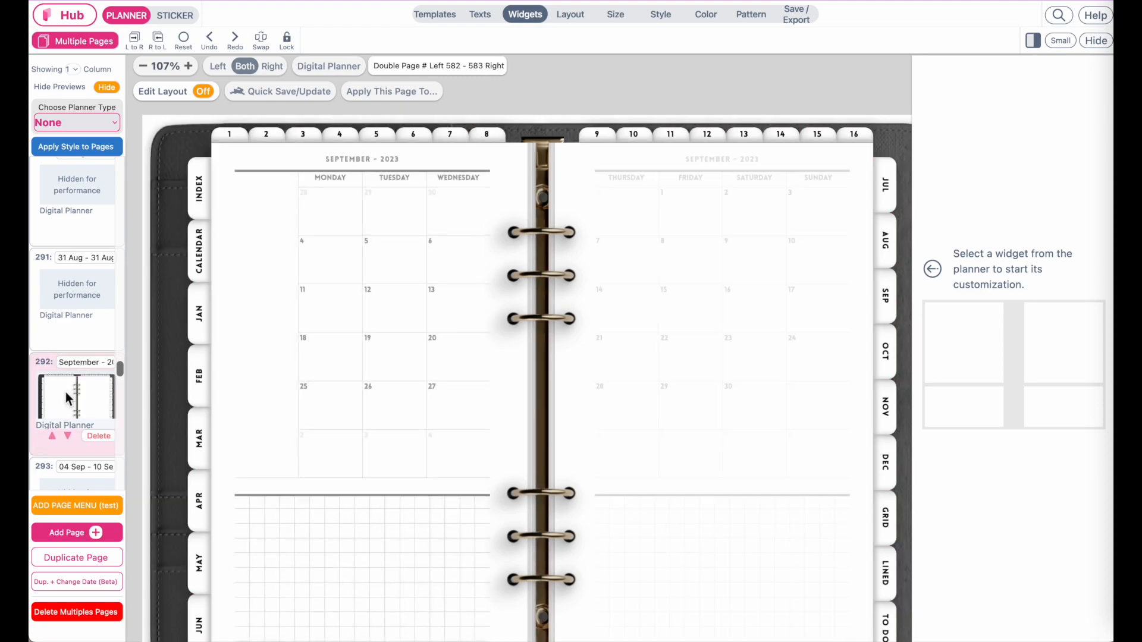
scroll(537, 305, down, 2)
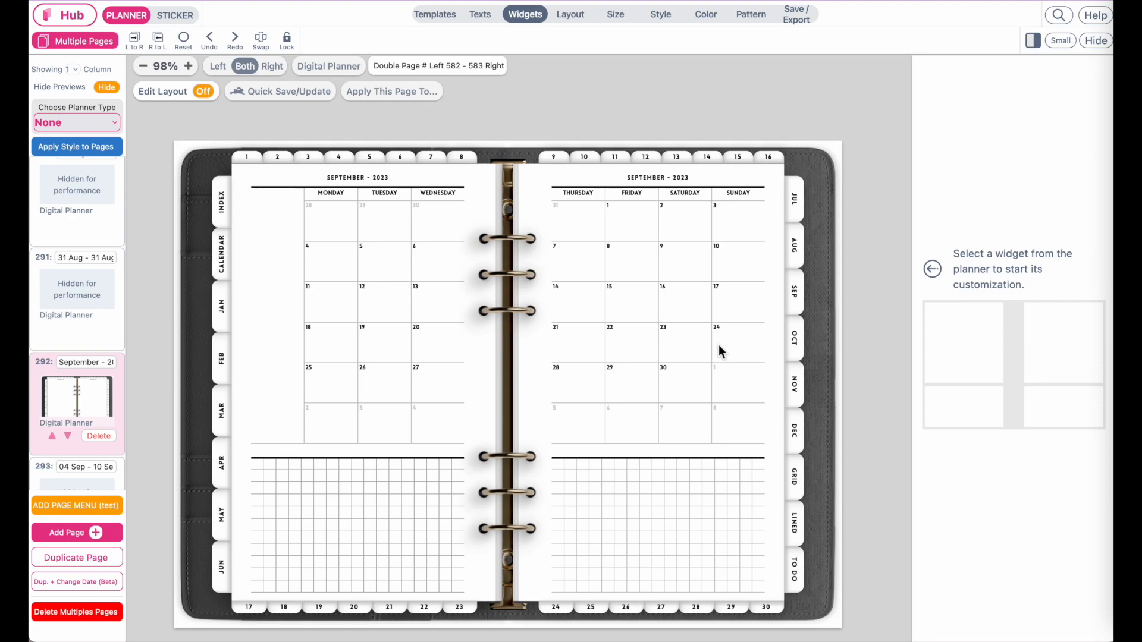
With layout editing on, add a to-do list beside the right-hand page's grid box and extend that page's calendar across both columns
click(669, 515)
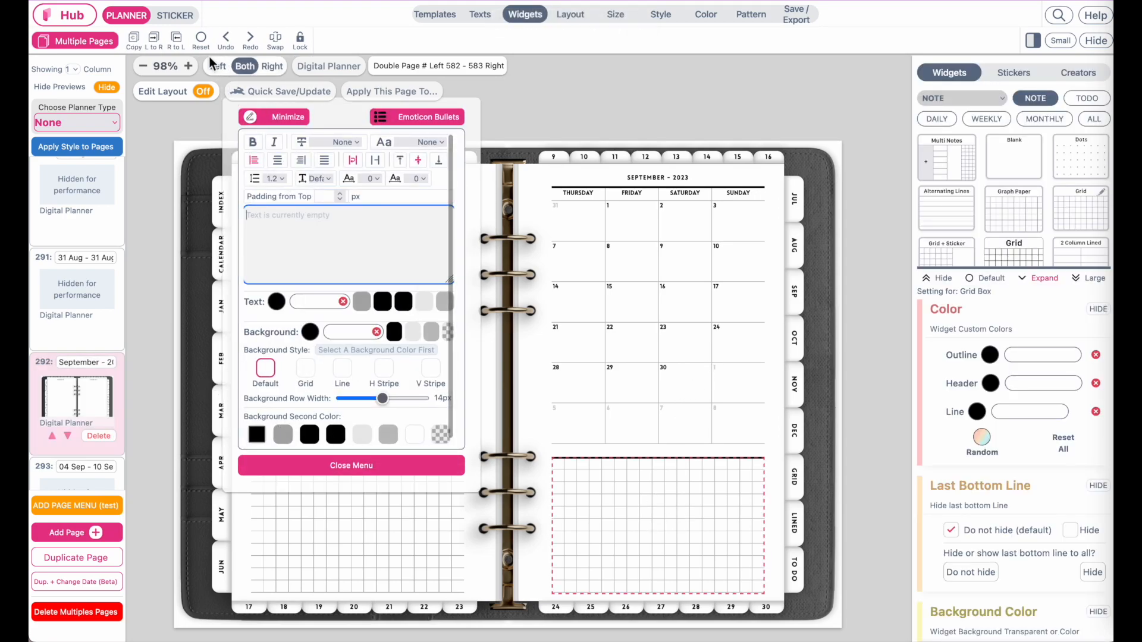
click(147, 118)
click(168, 94)
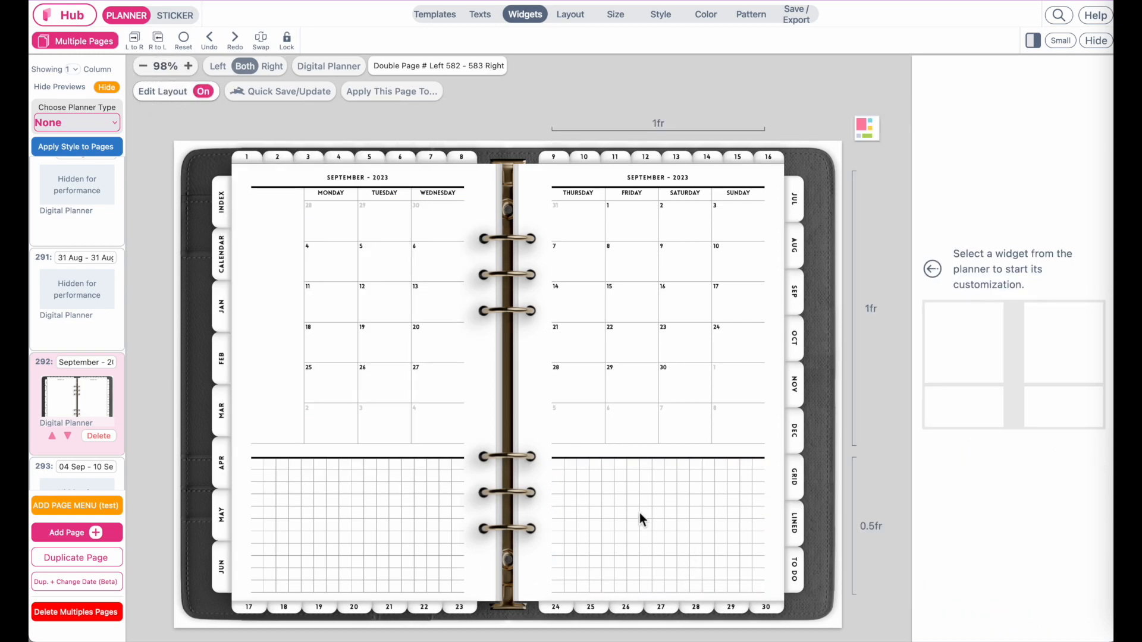
click(617, 512)
click(772, 526)
click(720, 528)
click(611, 340)
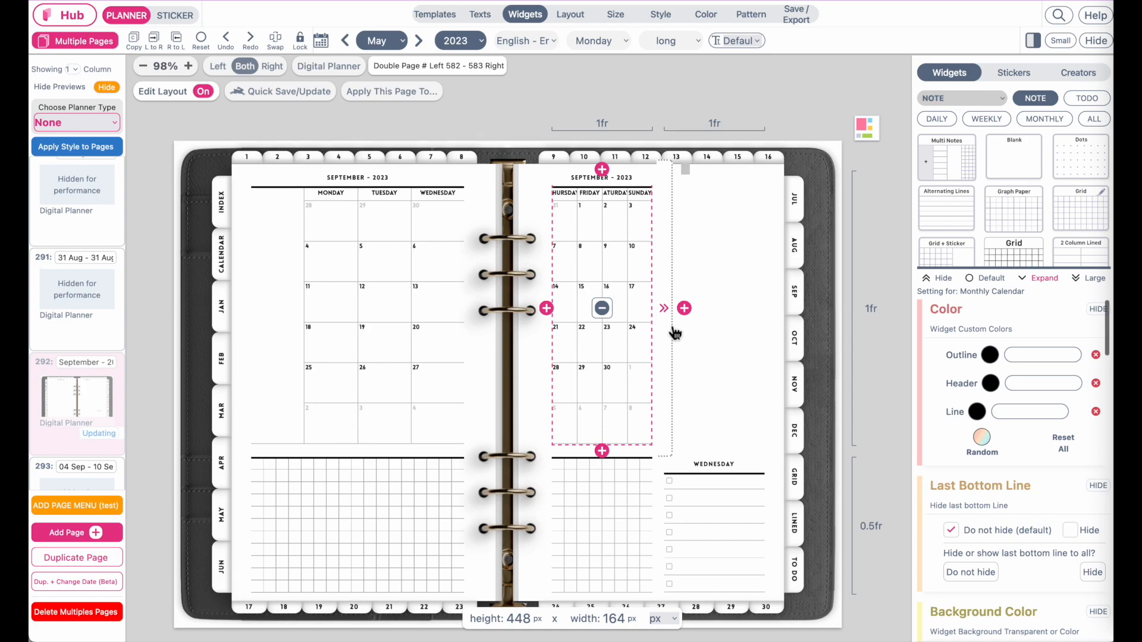
click(663, 308)
Remove the Wednesday header from the new to-do list widget
click(719, 497)
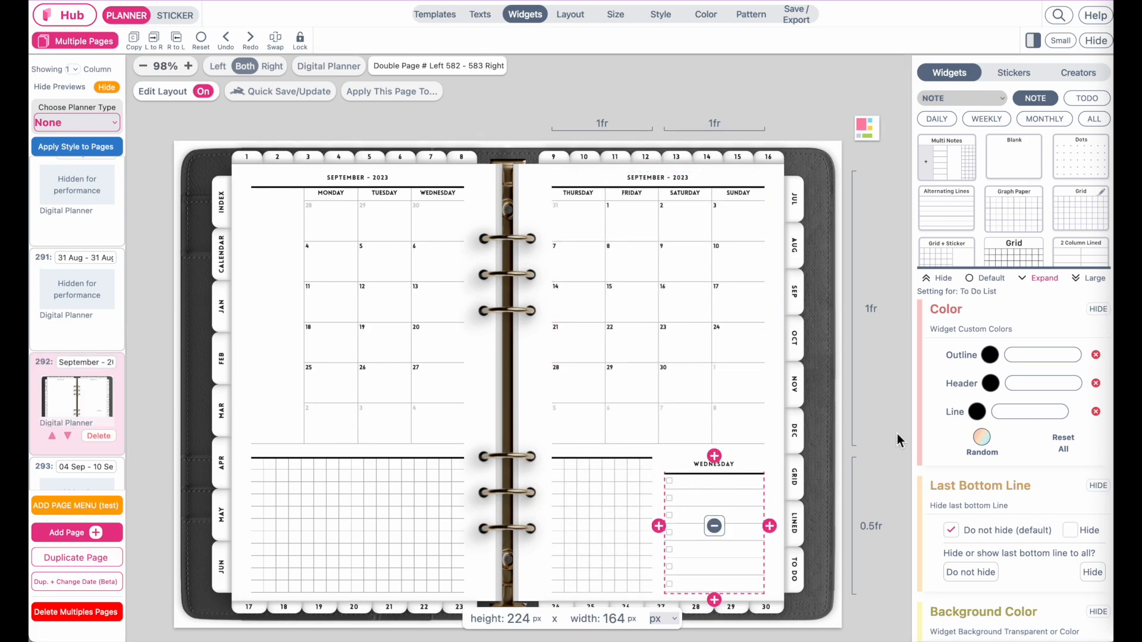
scroll(1009, 224, down, 3)
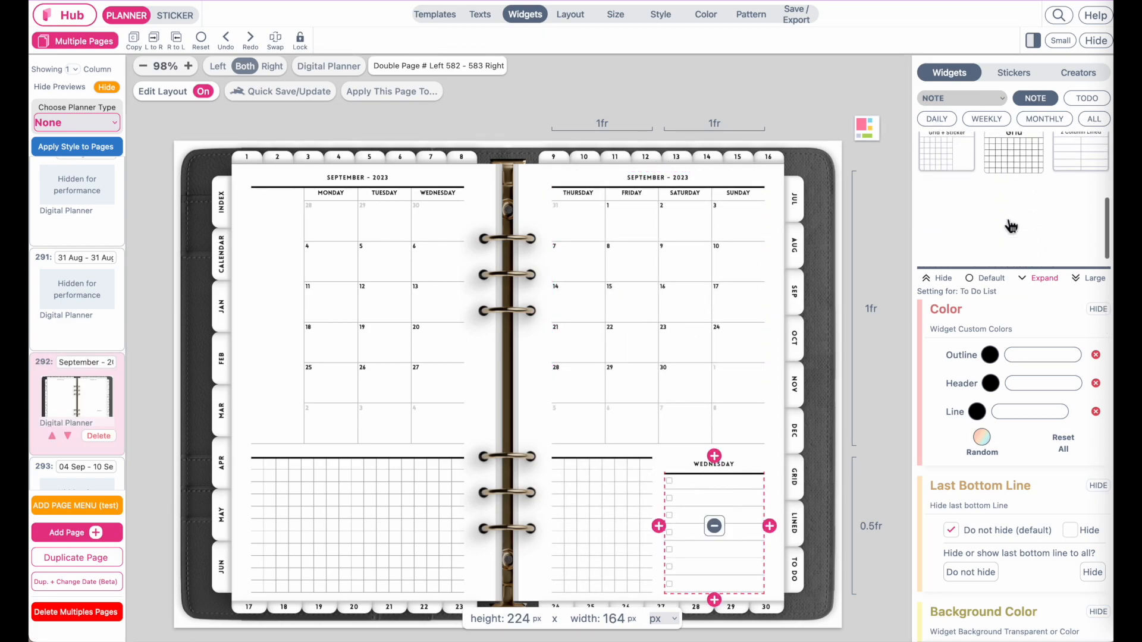
scroll(1010, 224, up, 3)
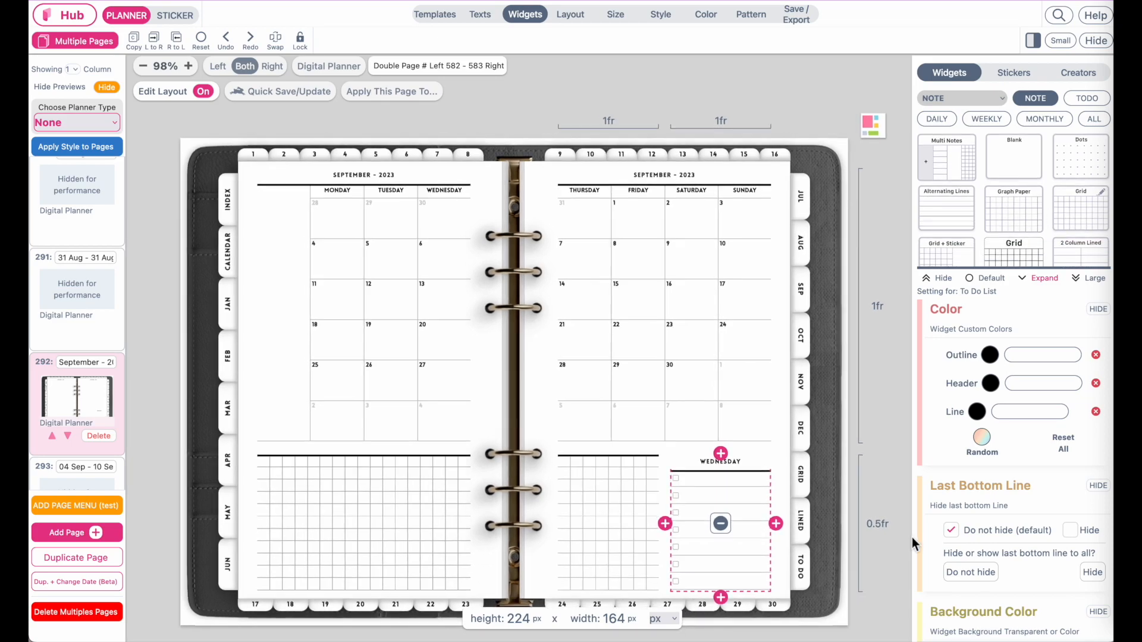
scroll(973, 539, down, 4)
scroll(973, 538, down, 1)
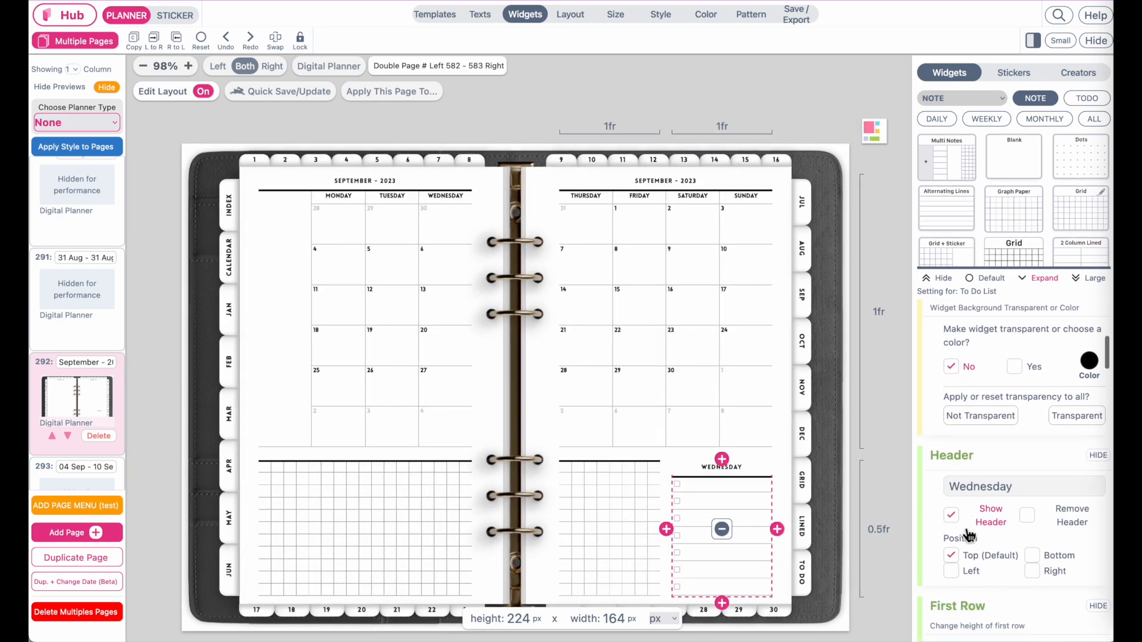
click(1029, 519)
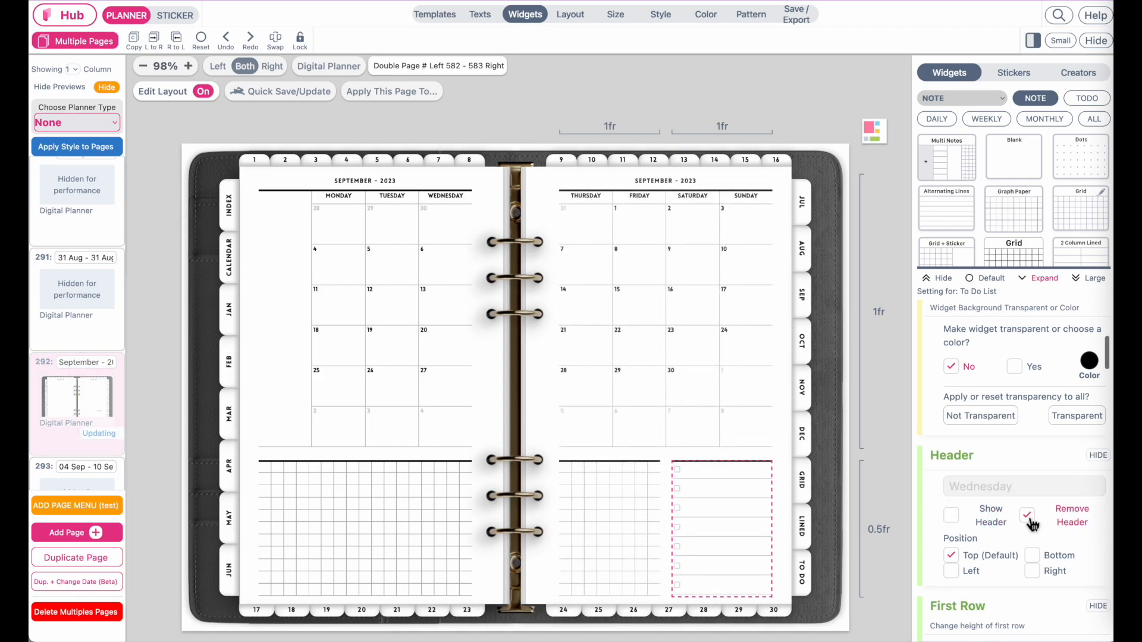
Change the to-do list's checkboxes to filled hearts, colour them black for this widget and make them slightly larger
scroll(1030, 525, down, 8)
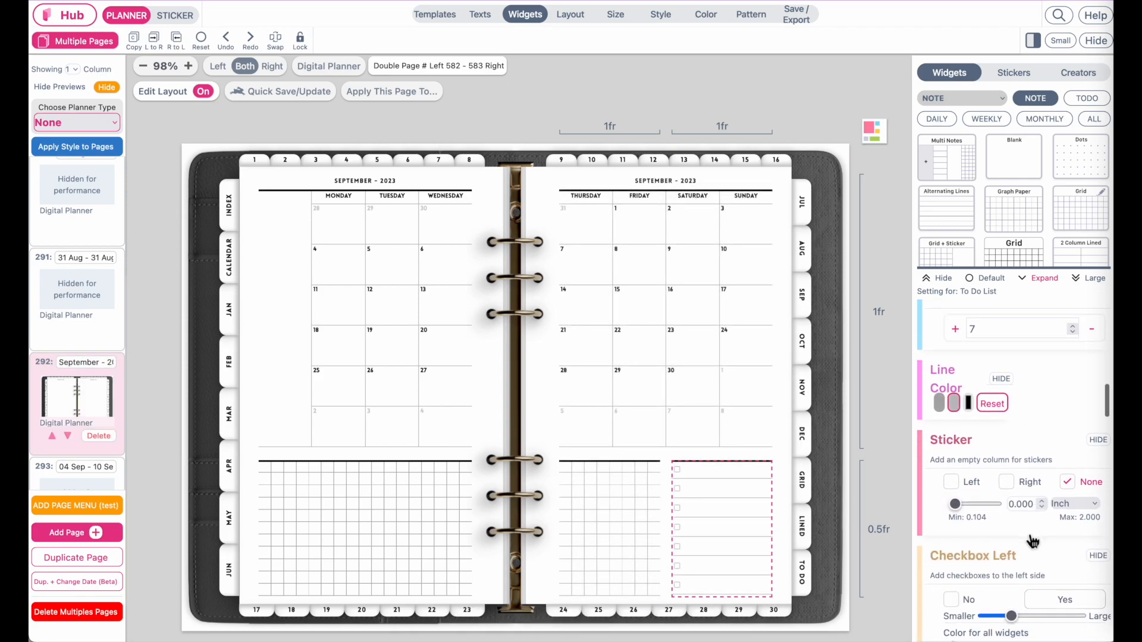
scroll(1032, 541, down, 4)
click(1016, 505)
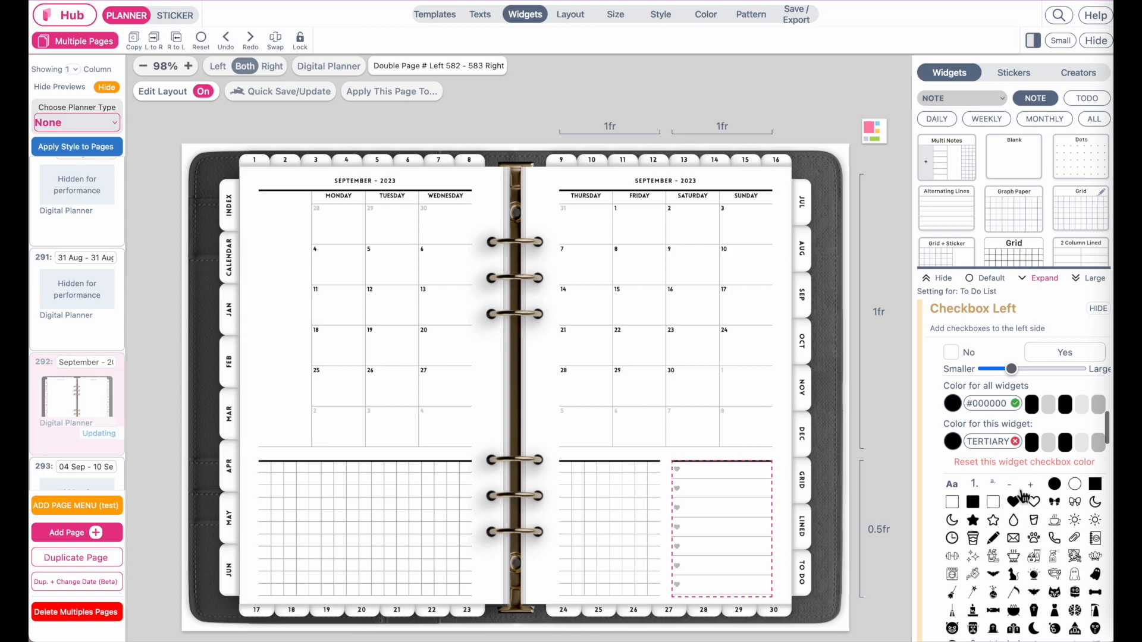
click(1031, 446)
mouse_move(1011, 369)
mouse_down()
mouse_move(1042, 370)
mouse_move(1026, 369)
mouse_up()
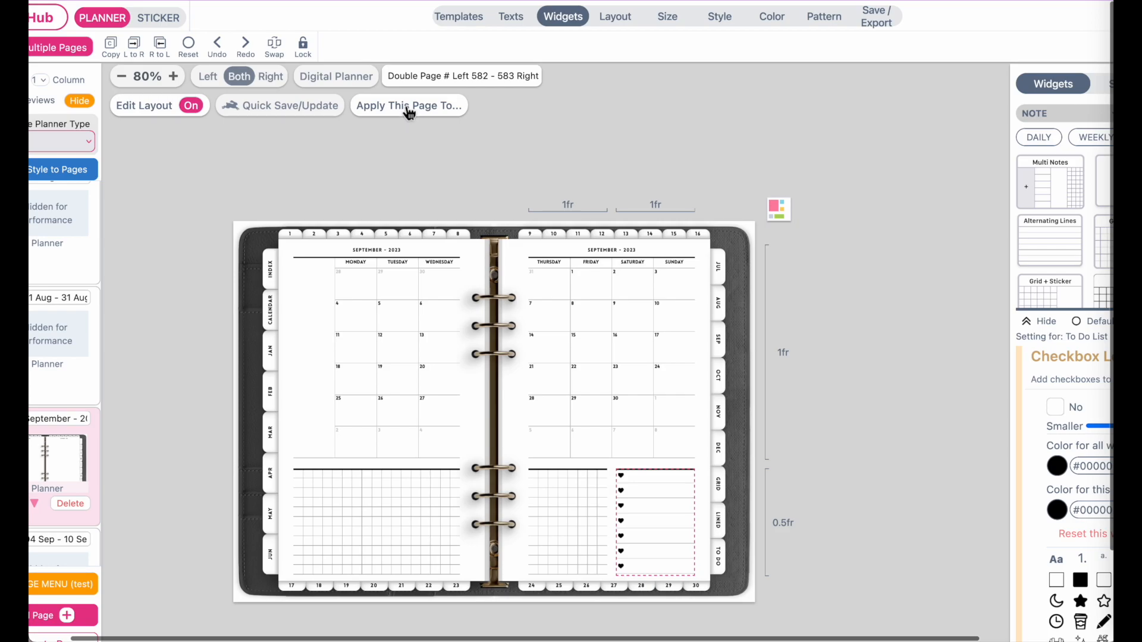
Apply the September page's skeleton, without style, to the monthly pages already selected as targets
click(408, 108)
scroll(637, 395, down, 6)
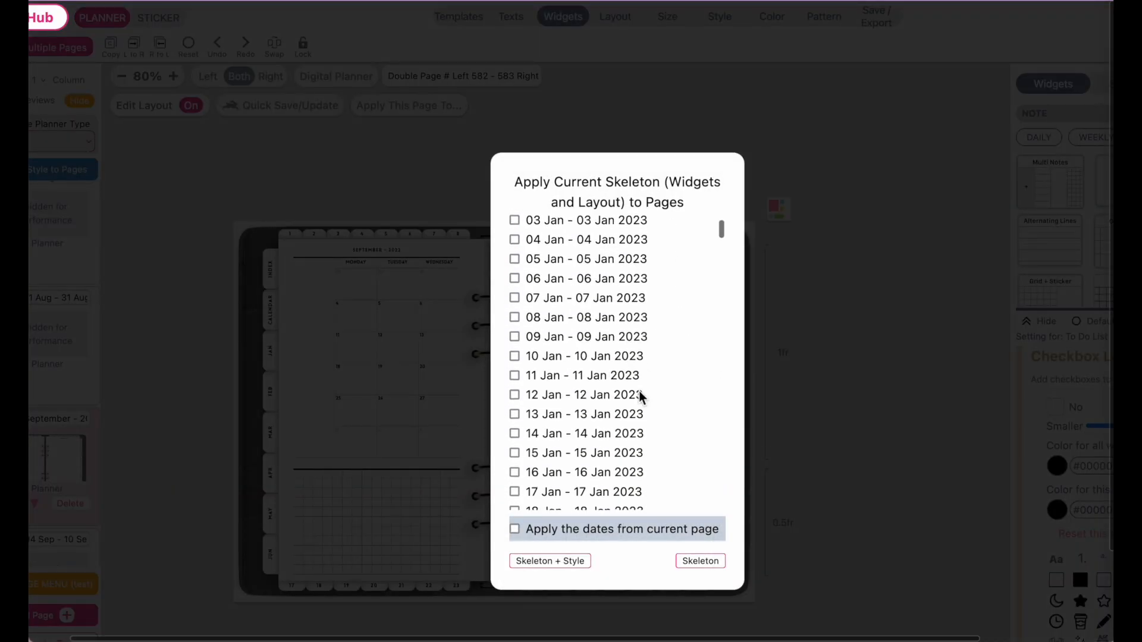
scroll(639, 390, down, 5)
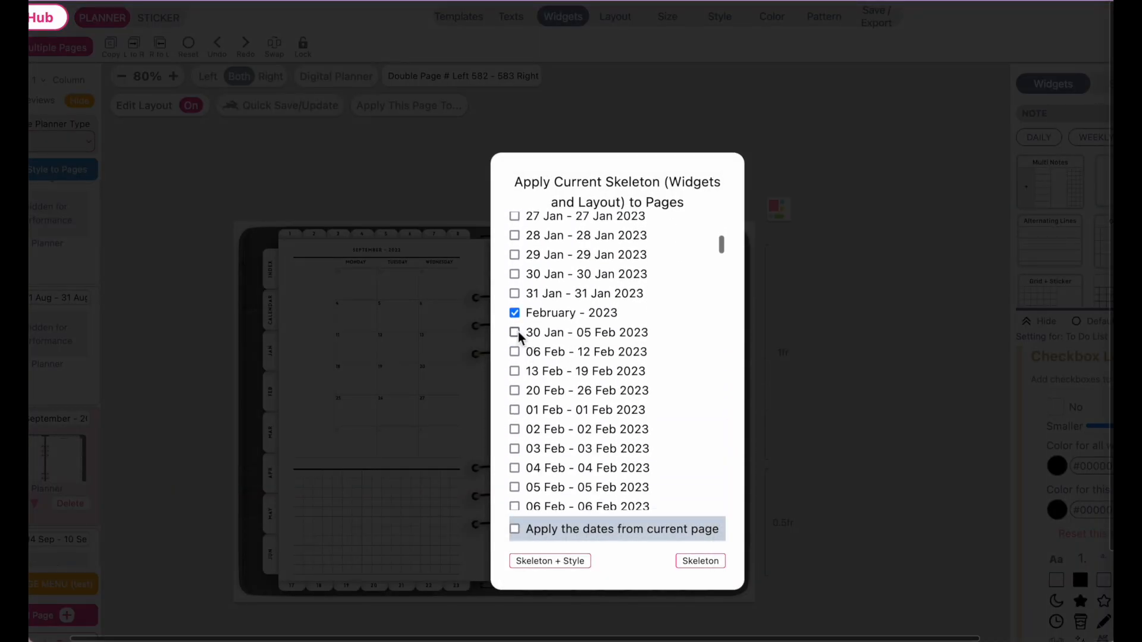
scroll(594, 318, down, 10)
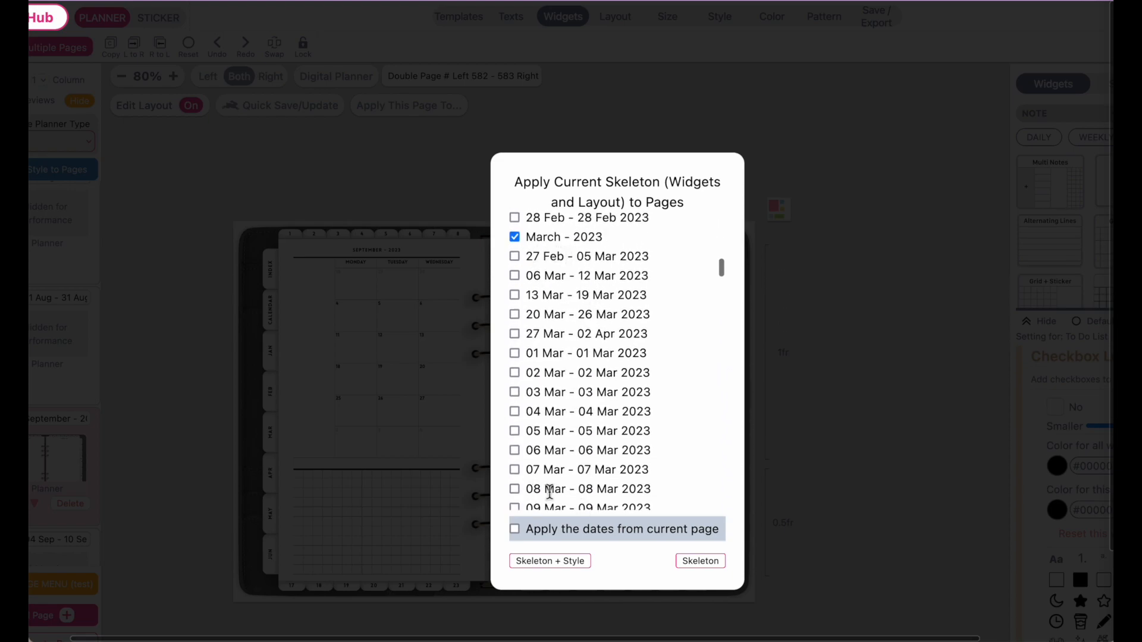
click(701, 569)
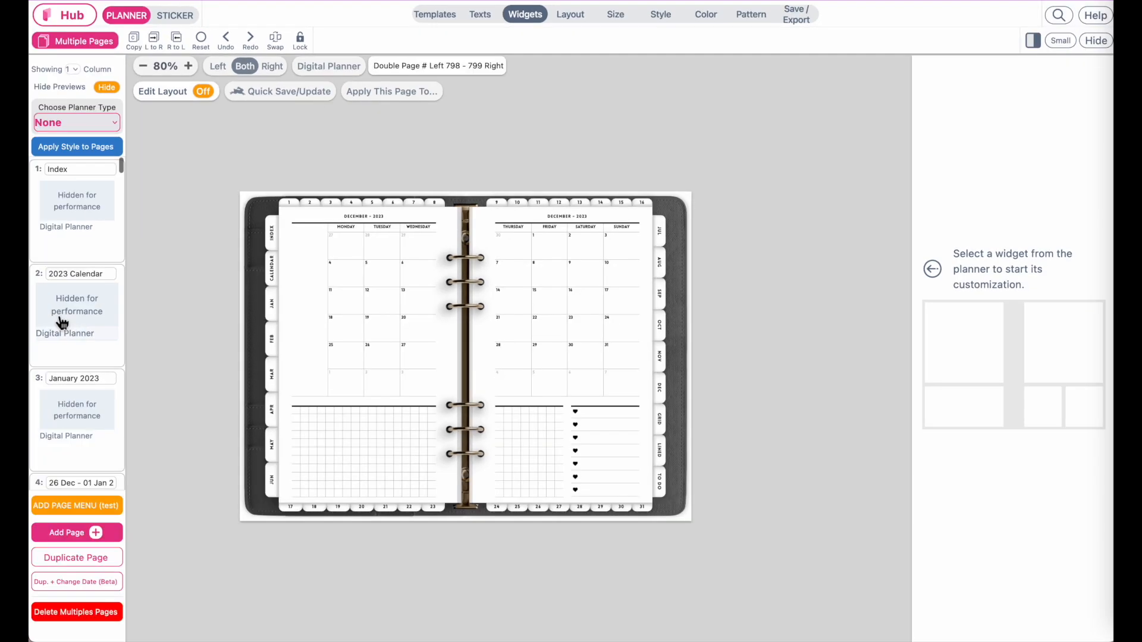
Open the May 2023 monthly page to check the applied calendar, grid and to-do list layout
scroll(77, 323, down, 10)
scroll(76, 323, down, 10)
scroll(76, 323, down, 10)
drag(121, 200, 94, 244)
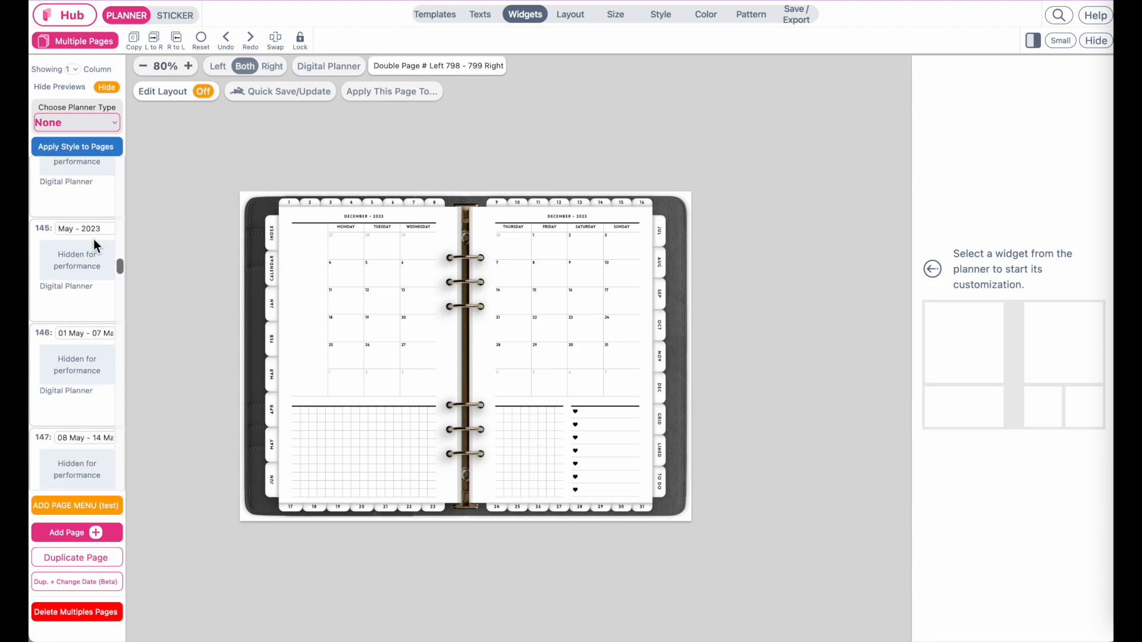
click(83, 277)
scroll(654, 474, up, 3)
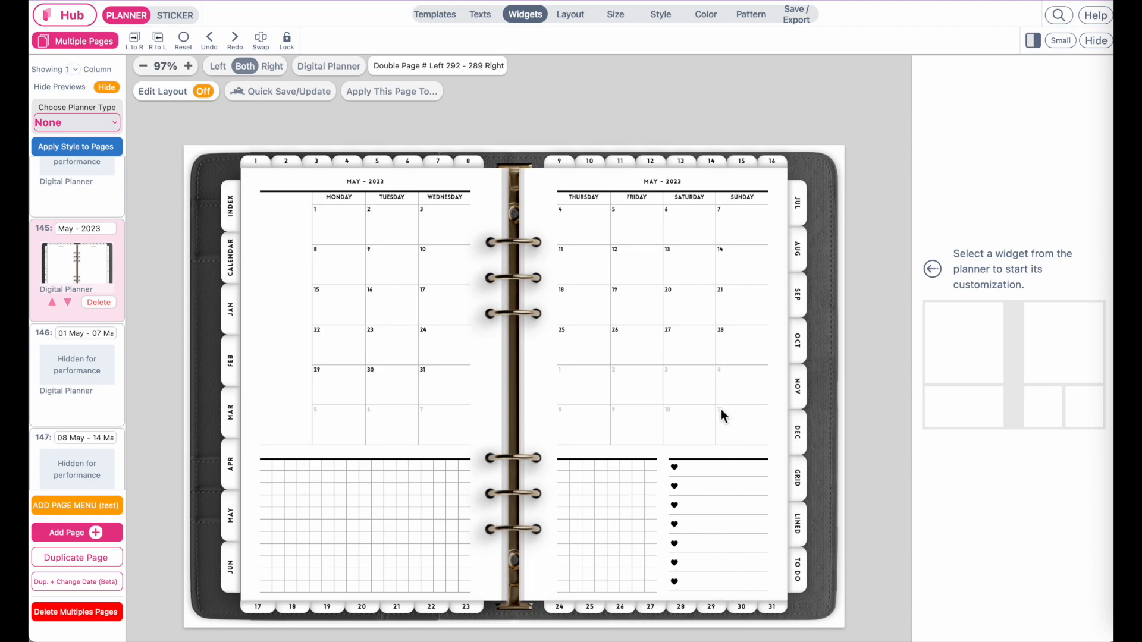
Browse the planner templates in the personal template collection
click(438, 18)
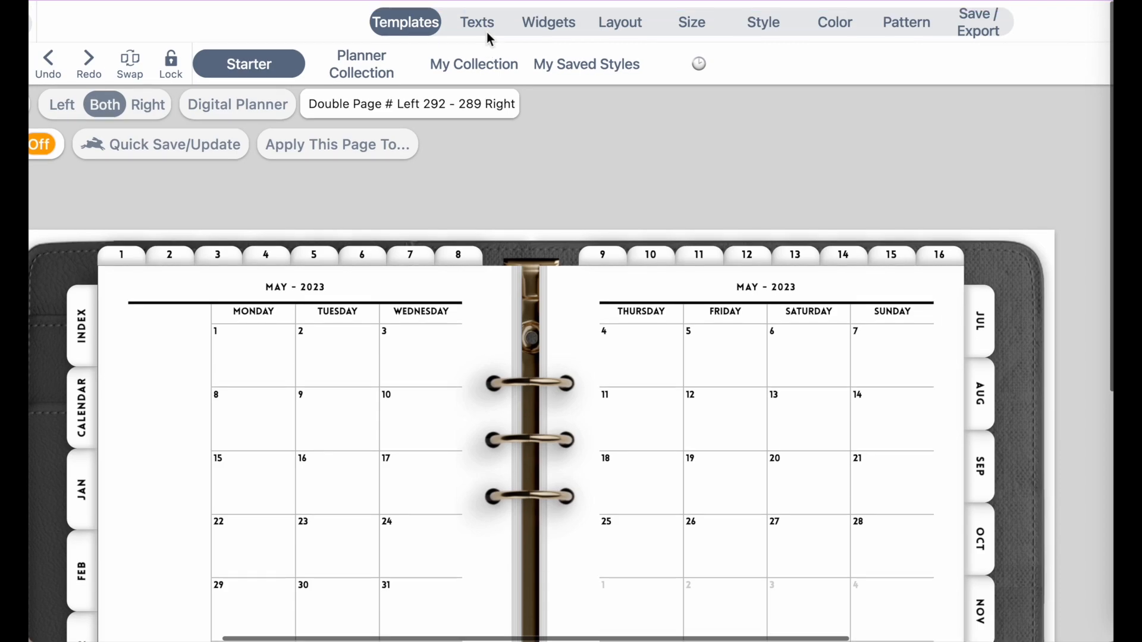
click(474, 64)
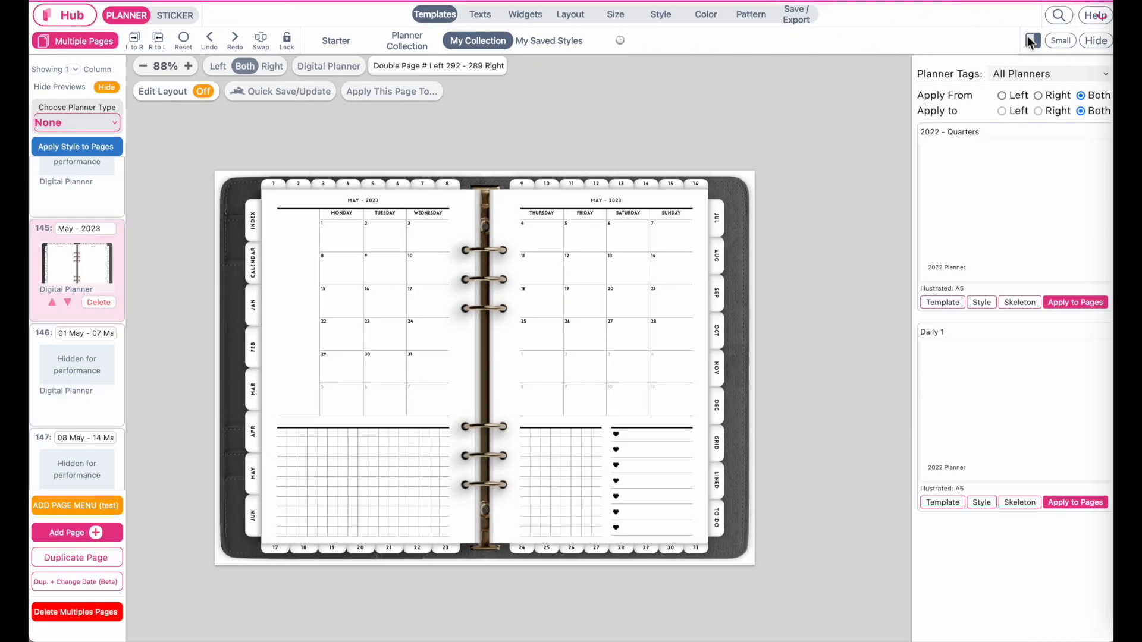
scroll(1041, 176, down, 6)
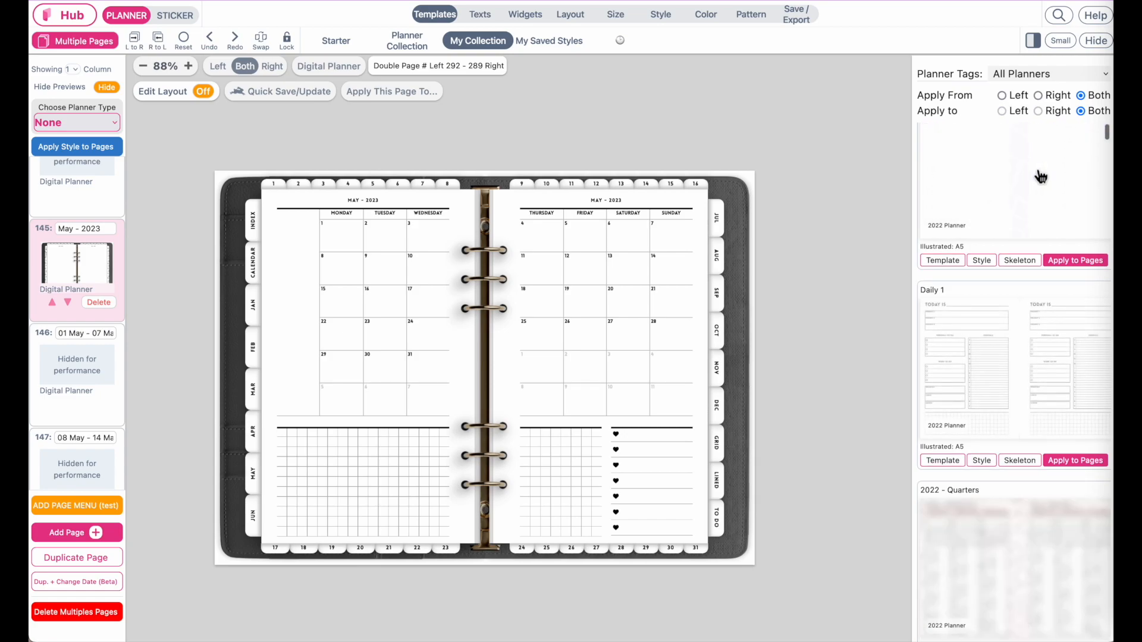
scroll(1041, 176, down, 10)
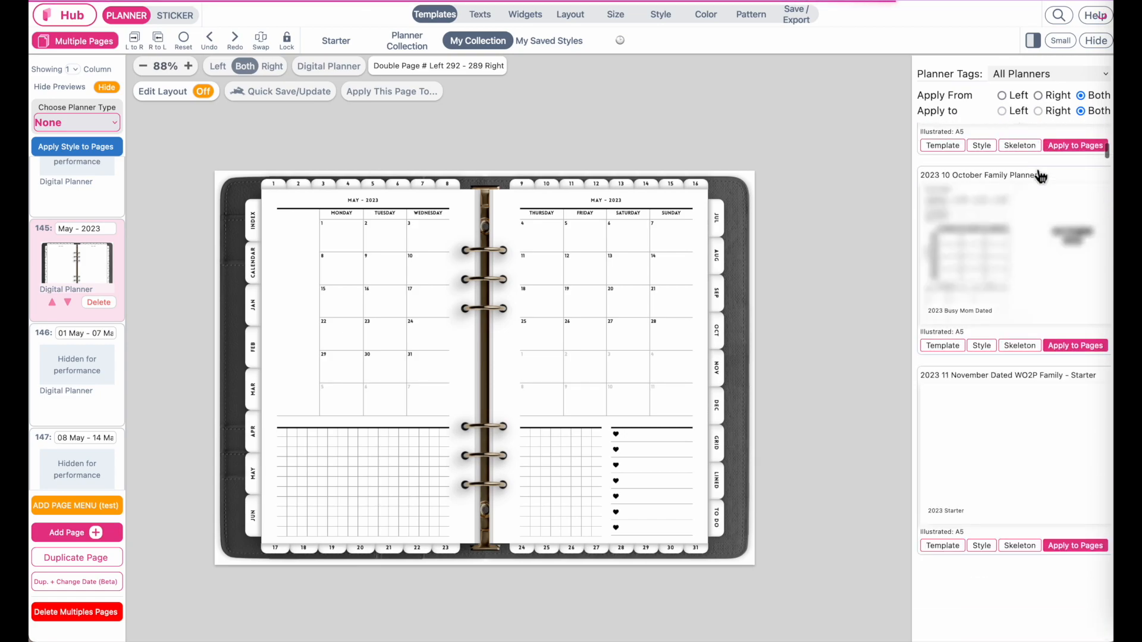
Filter the personal template collection by the Twilight planner tag
click(1046, 75)
scroll(1029, 175, up, 3)
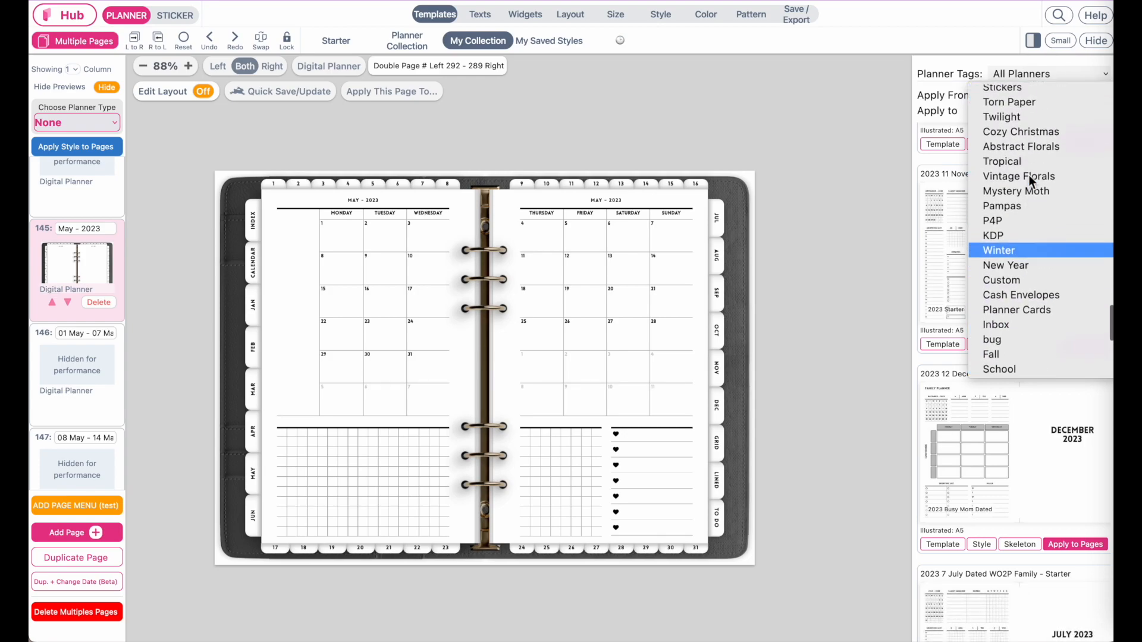
scroll(1029, 175, down, 1)
scroll(1028, 351, down, 1)
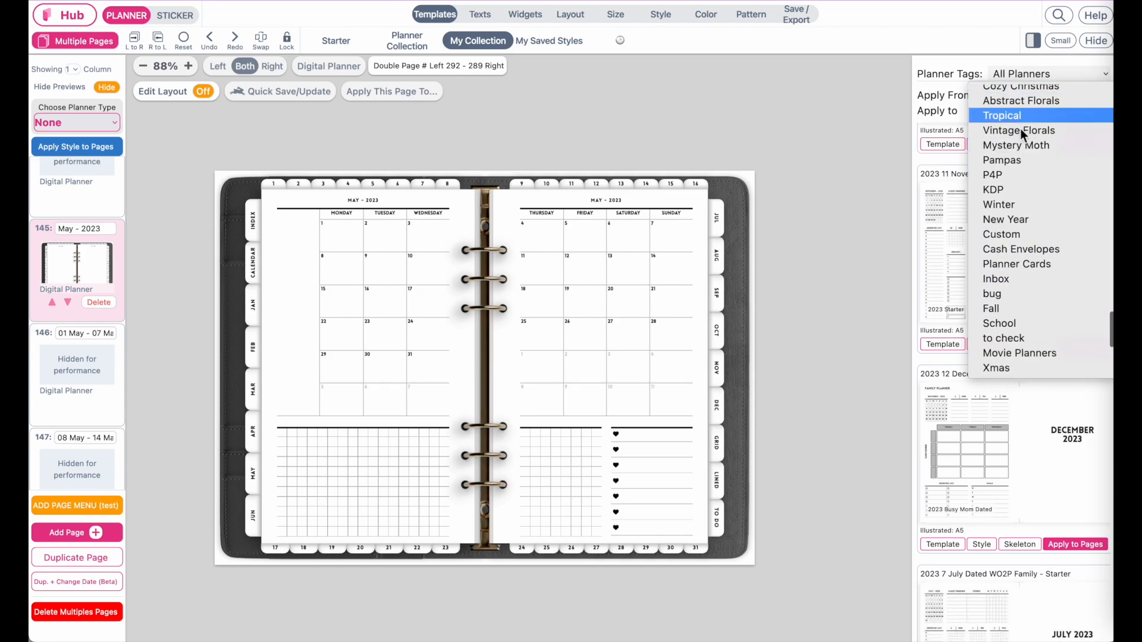
click(960, 83)
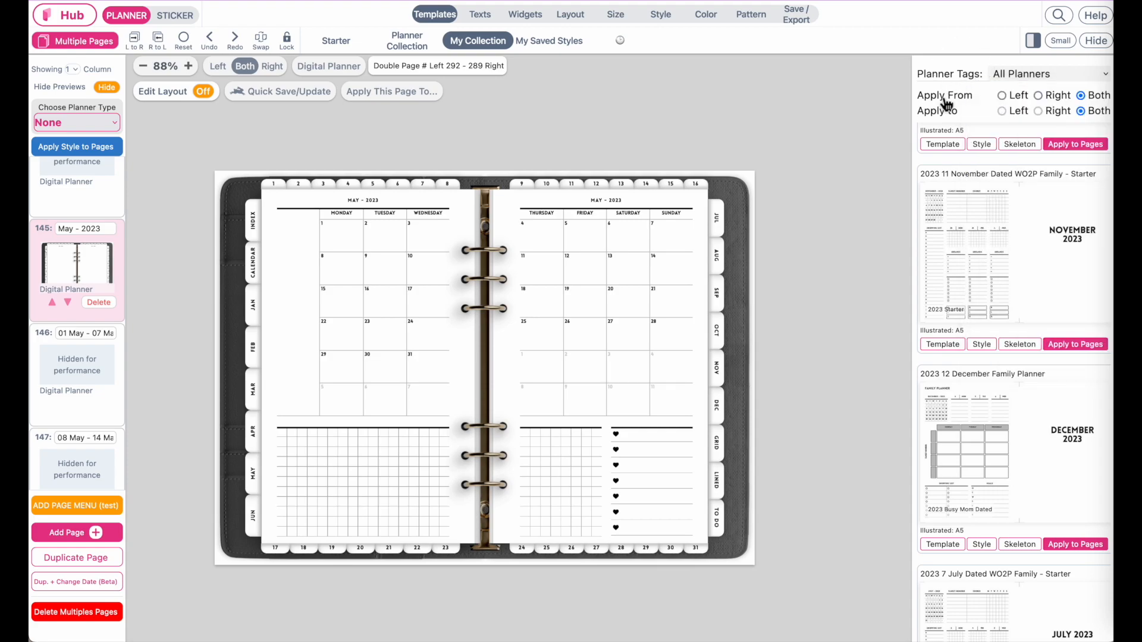
scroll(1046, 451, down, 10)
click(1010, 73)
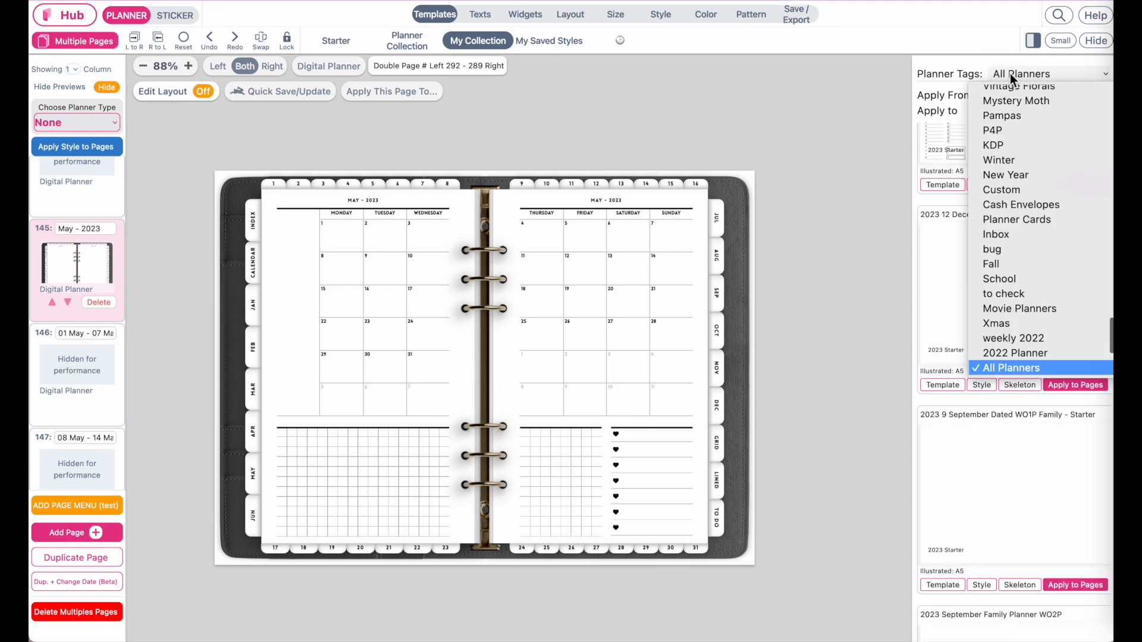
click(1008, 264)
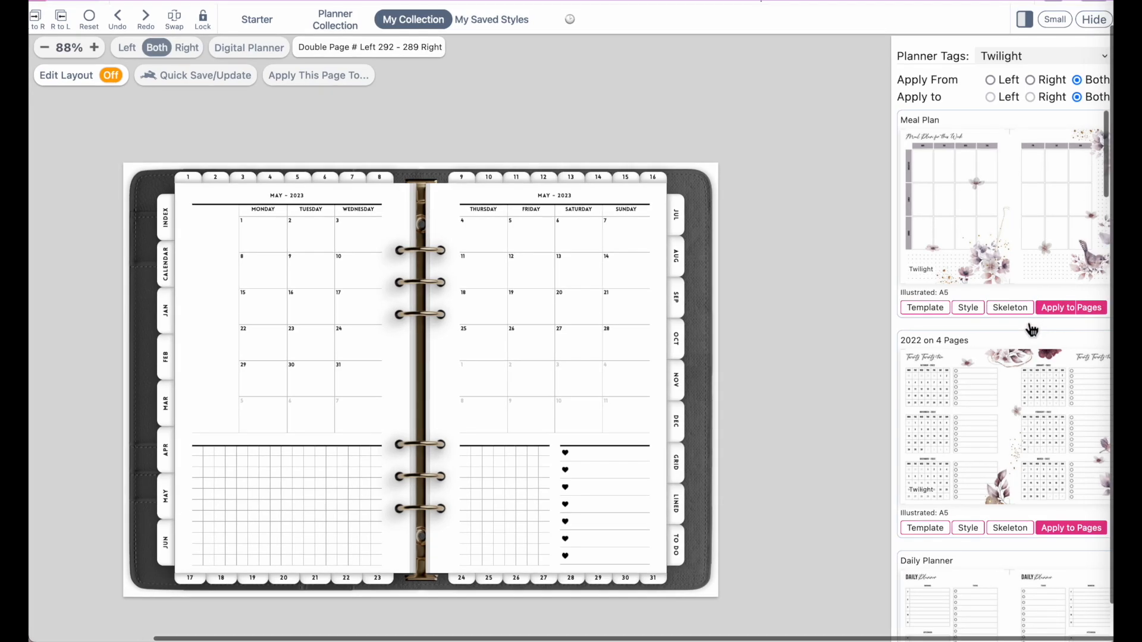
Review the target page list for applying the Meal Plan template, and close it without applying anything
click(1081, 310)
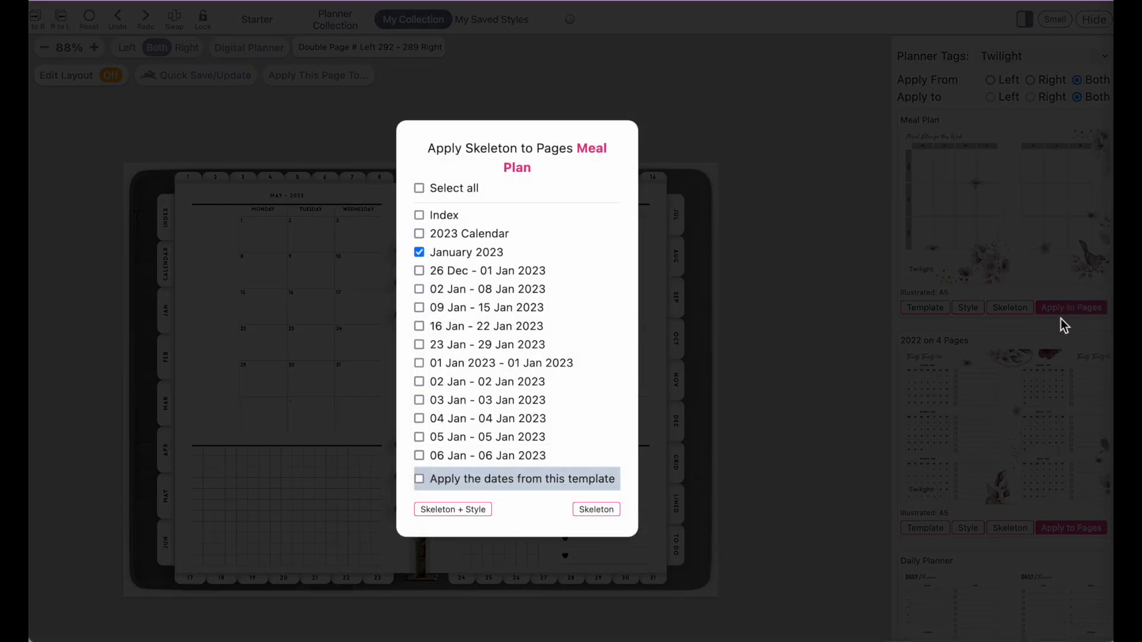
click(771, 161)
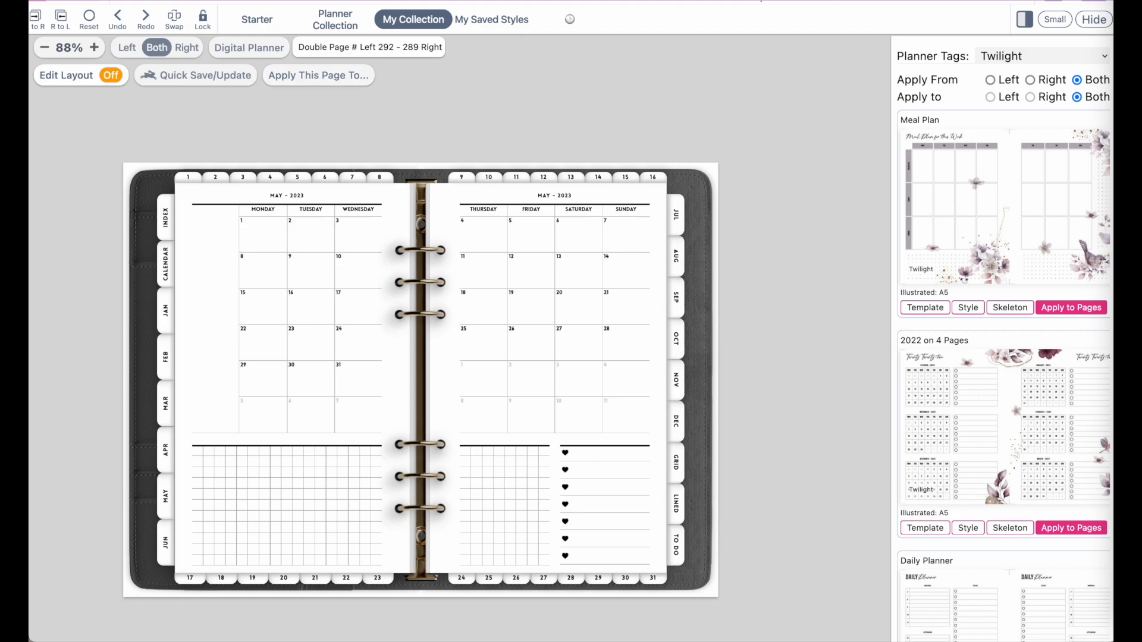
click(1074, 309)
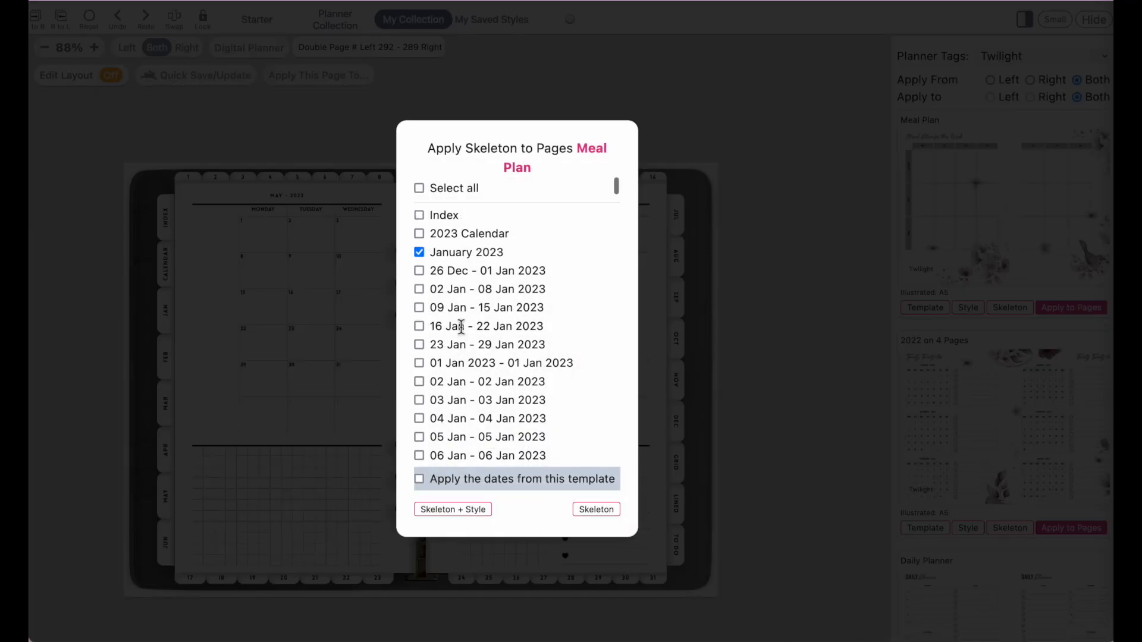
scroll(458, 298, down, 5)
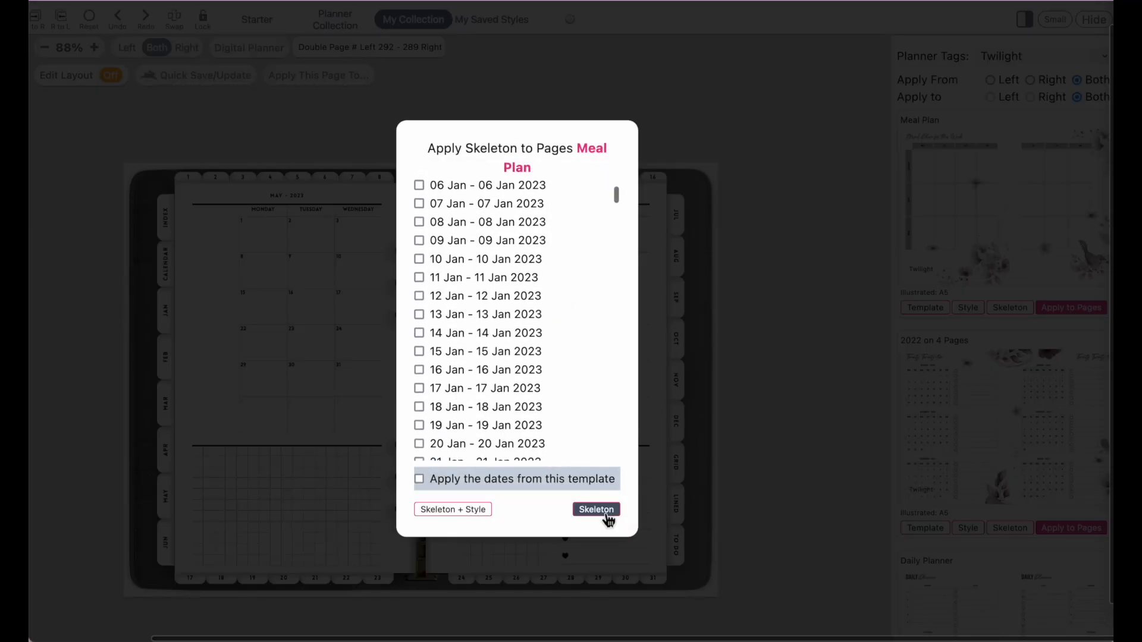
click(741, 437)
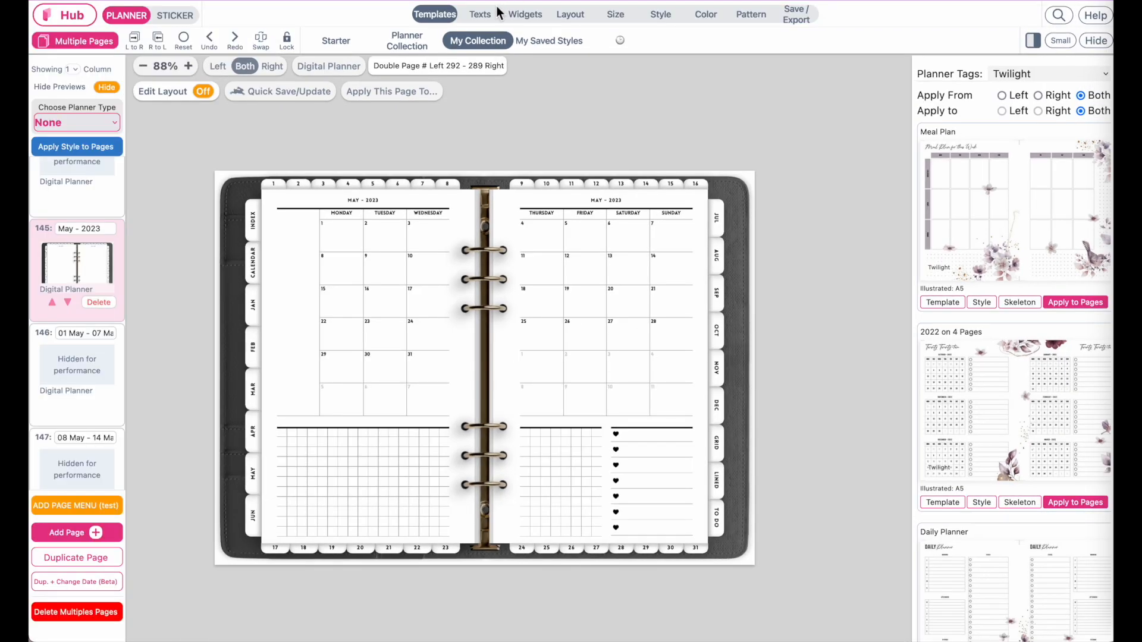
Switch to the starter templates, filter them by Starter Monthly and examine the available monthly planner layouts
click(335, 42)
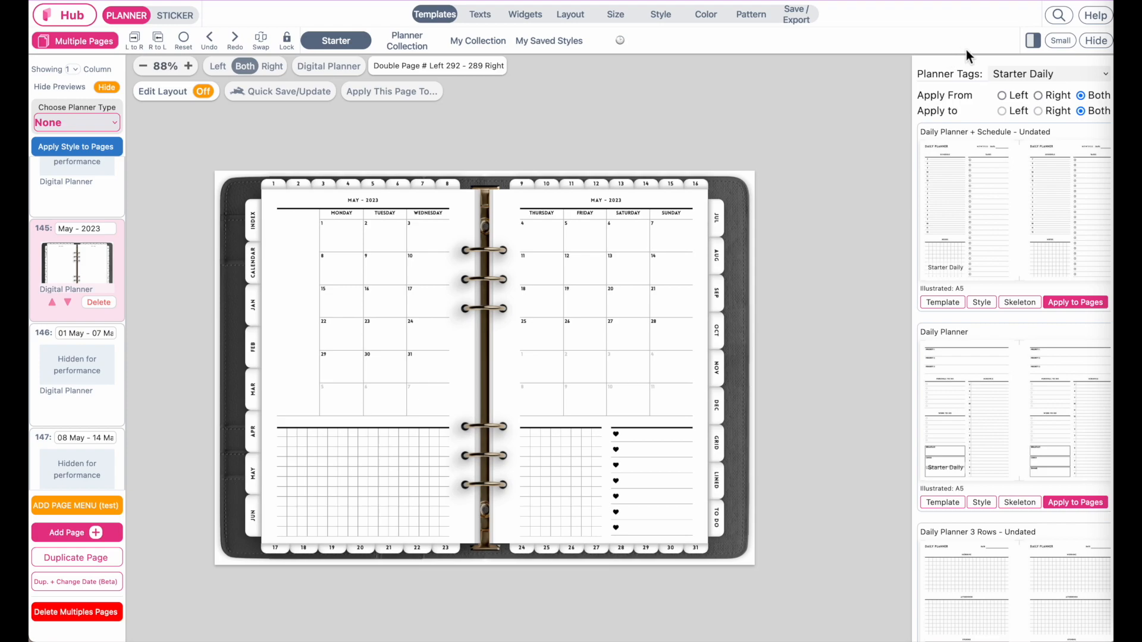
click(1031, 75)
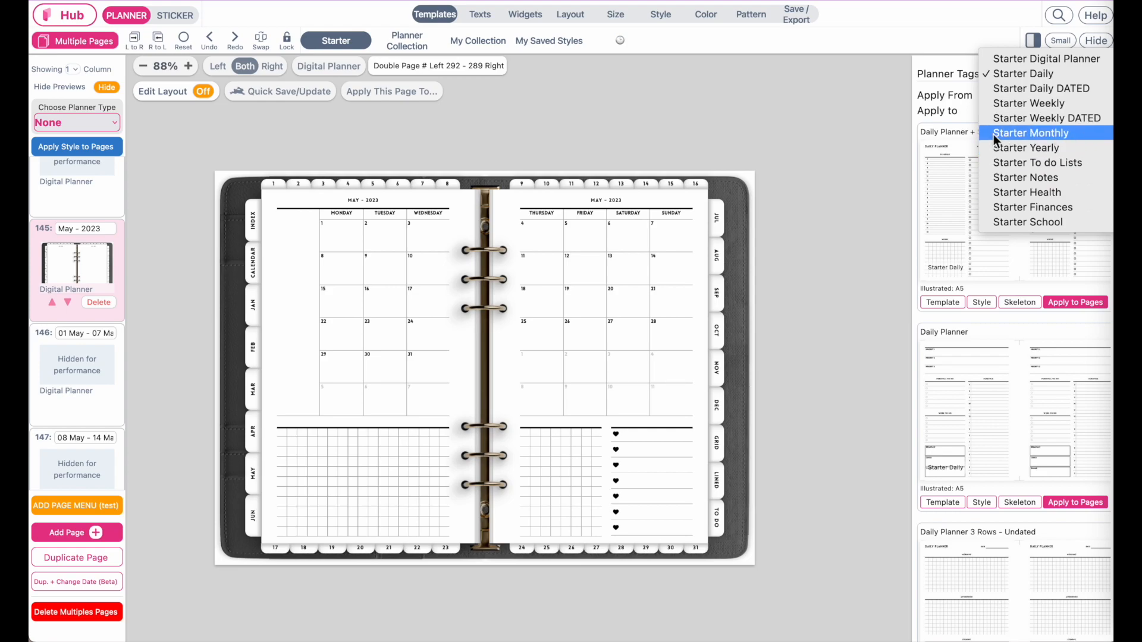
click(1056, 134)
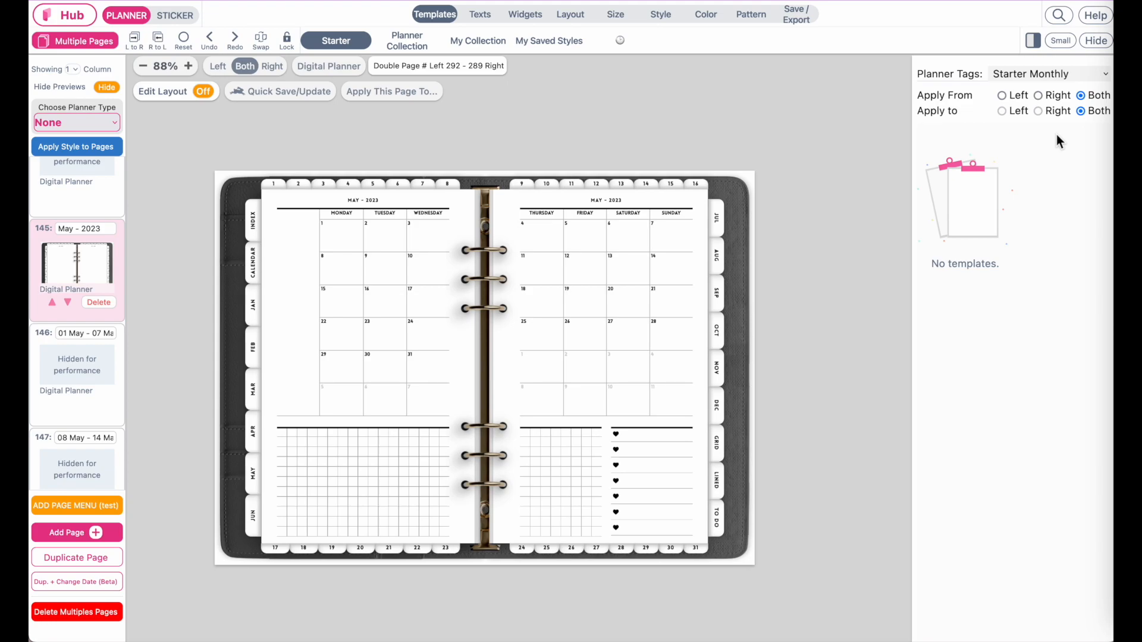
scroll(1025, 500, down, 2)
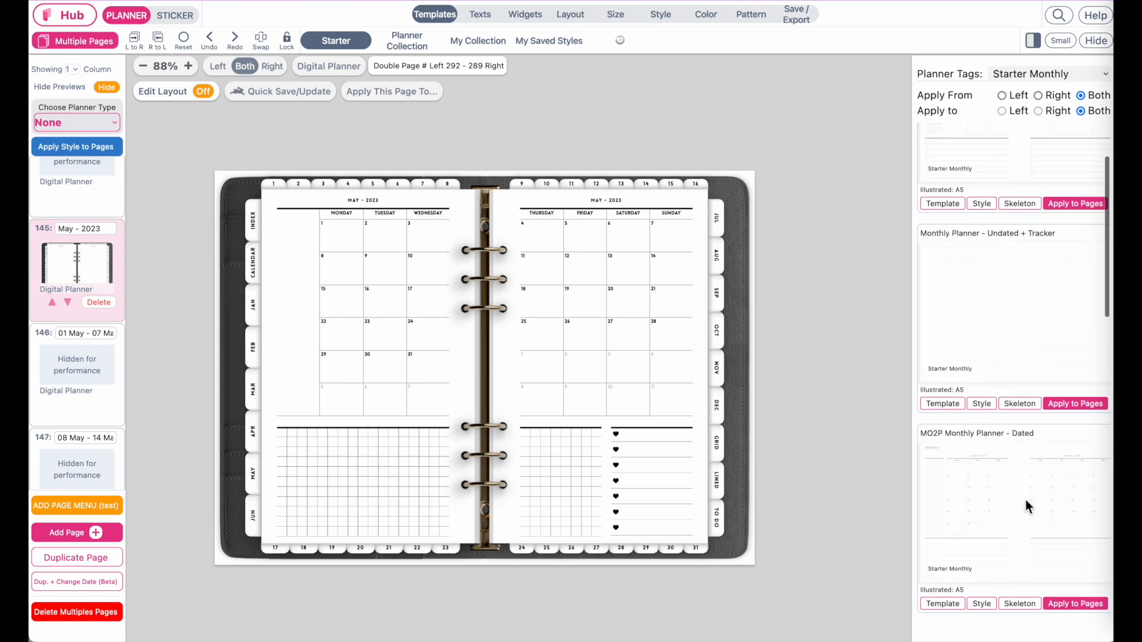
scroll(1025, 499, down, 2)
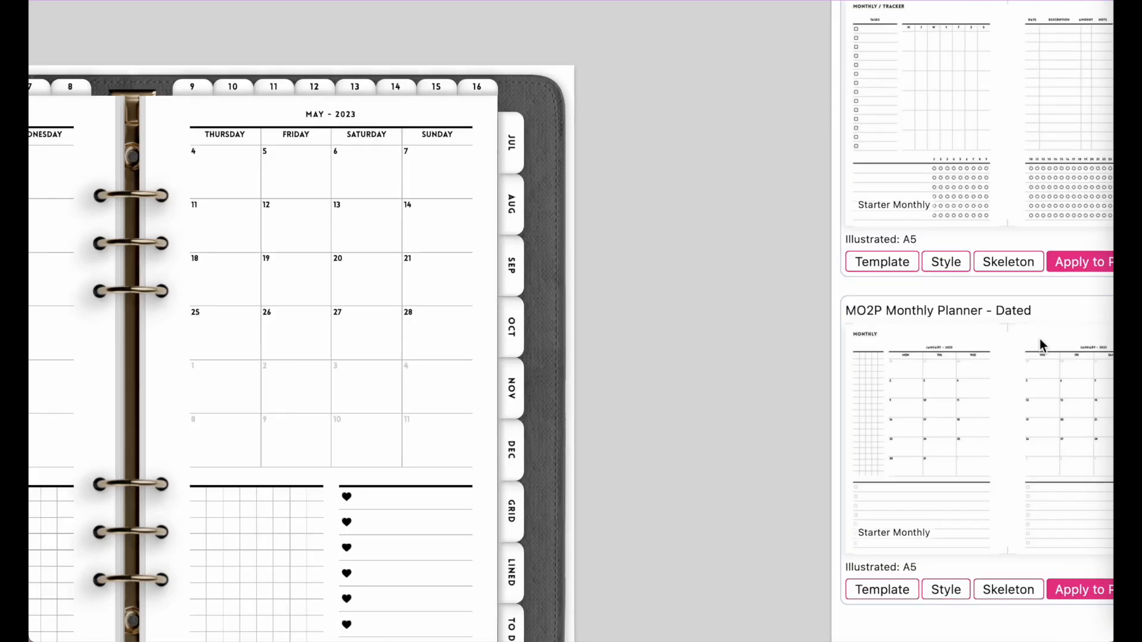
scroll(1039, 340, right, 2)
scroll(946, 391, up, 5)
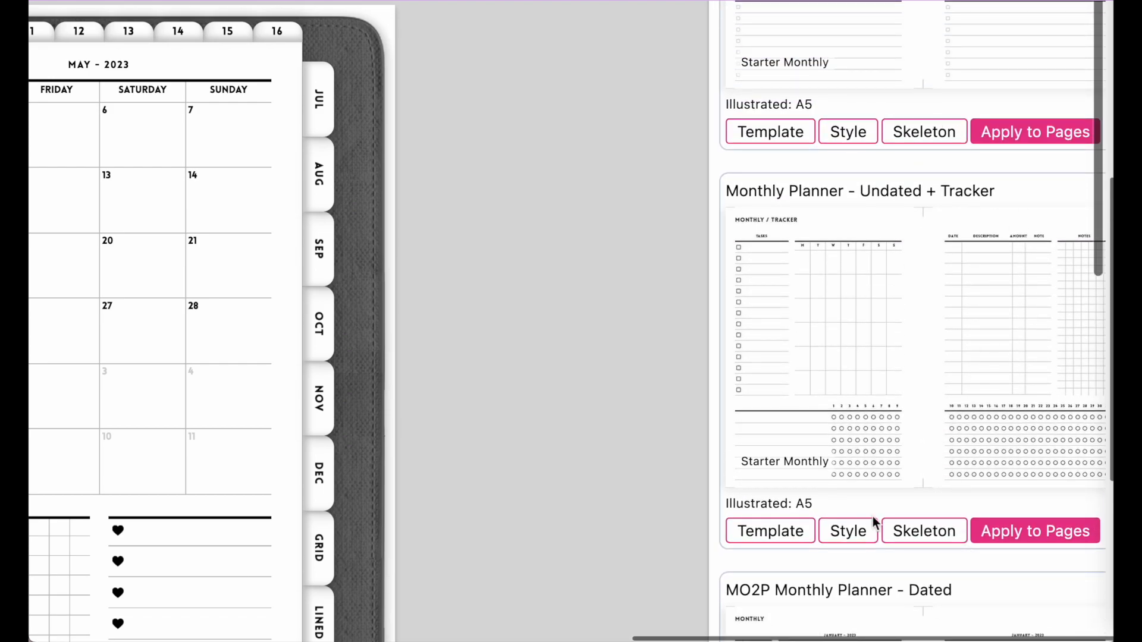
scroll(963, 543, down, 7)
scroll(964, 542, down, 3)
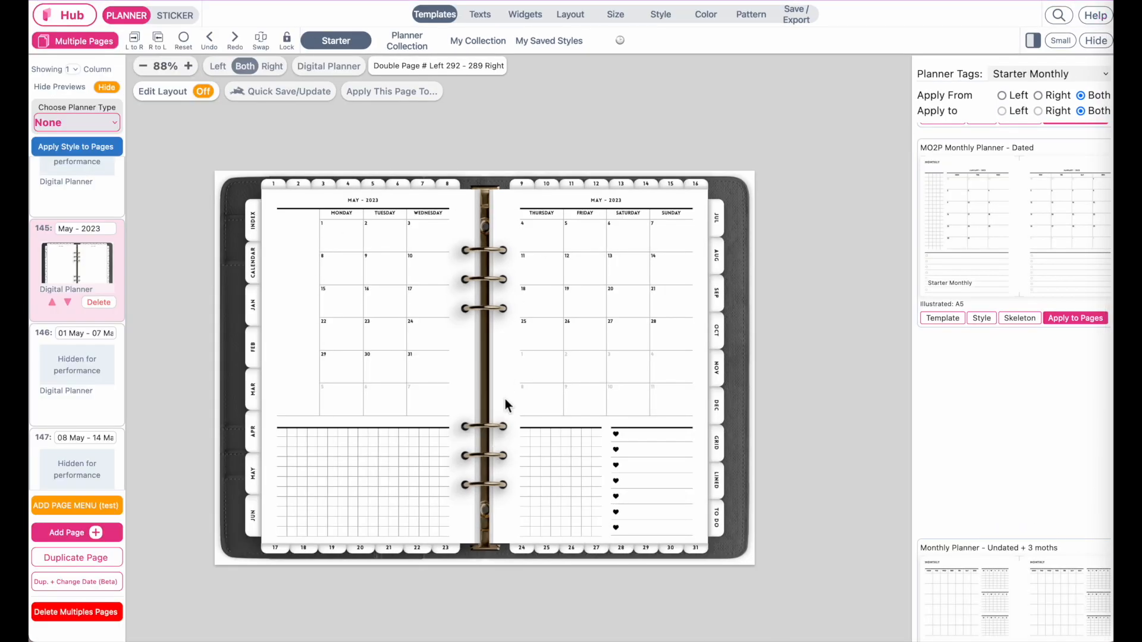
Open the January 2023 monthly page and examine its calendar, grid and to-do list layout
click(92, 366)
scroll(80, 340, up, 10)
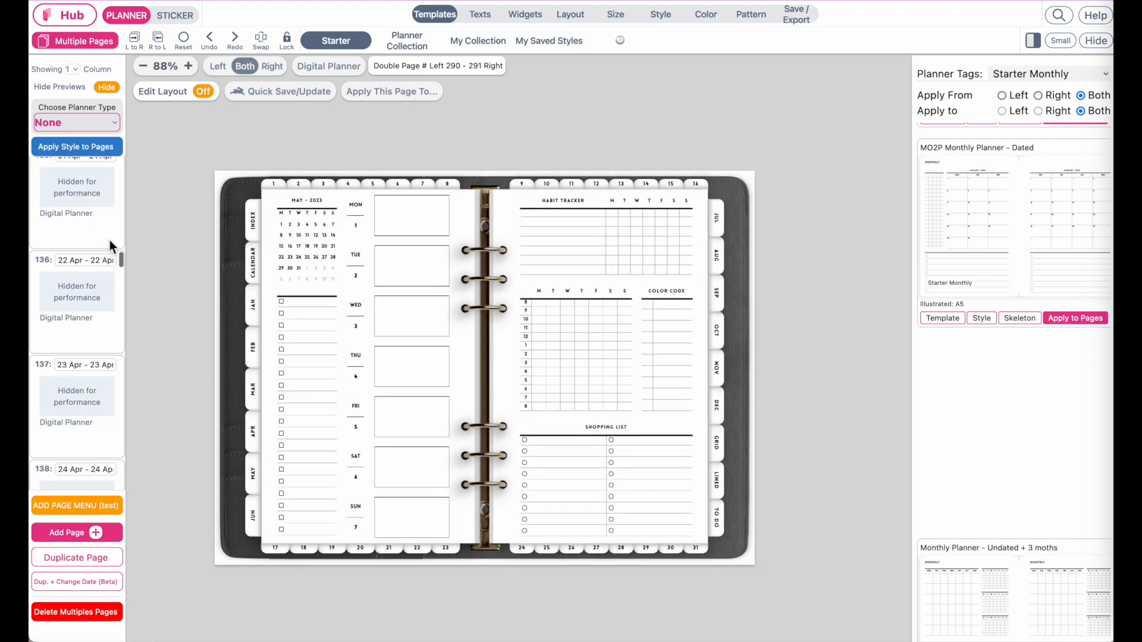
drag(120, 260, 120, 164)
scroll(106, 308, down, 3)
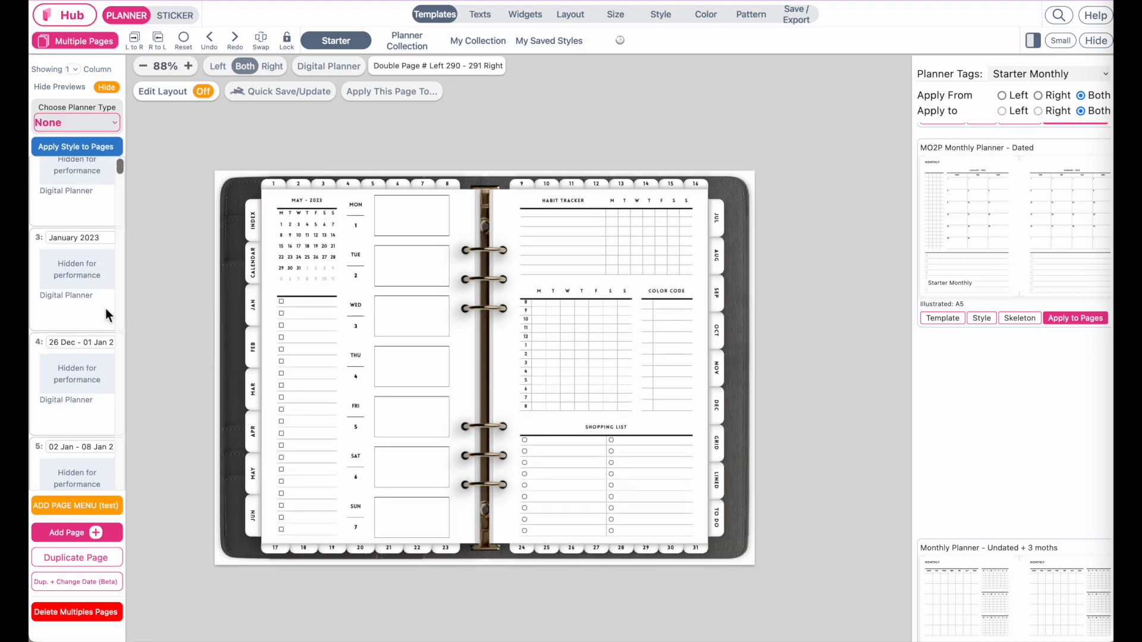
scroll(74, 273, up, 1)
click(74, 274)
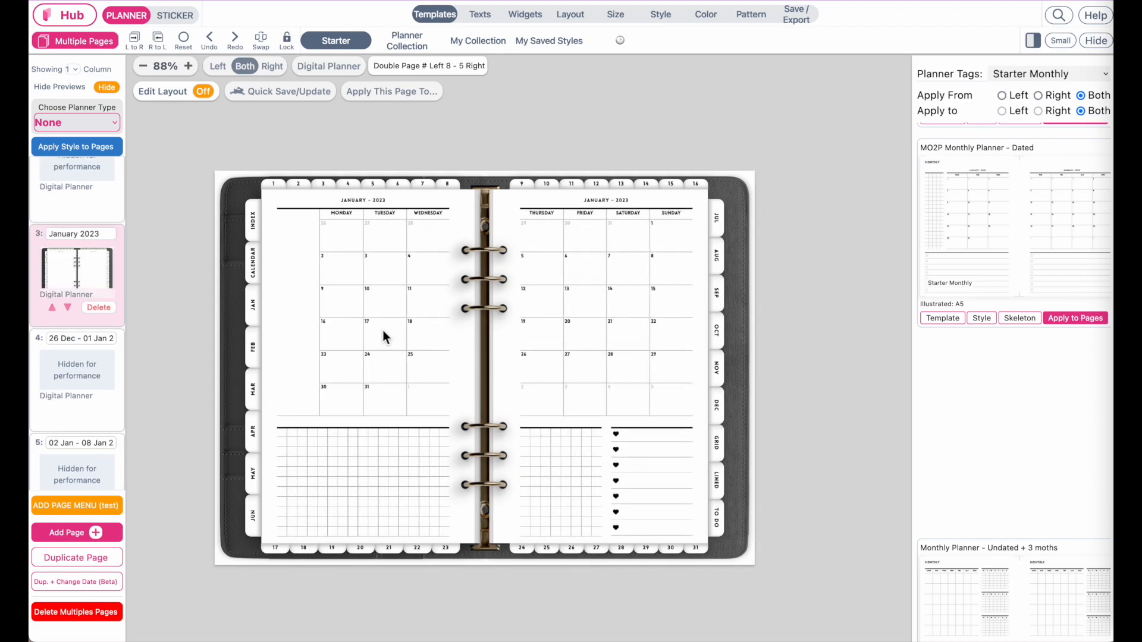
scroll(383, 330, up, 3)
scroll(383, 333, down, 1)
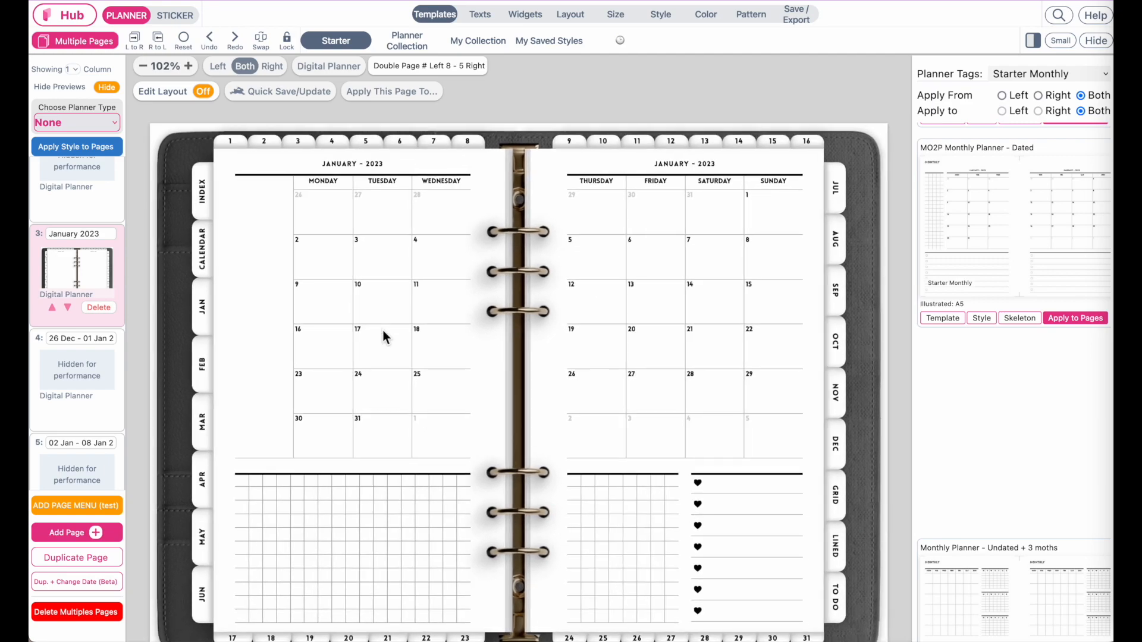
On the 26 Dec - 01 Jan weekly page, turn on layout editing and remove the Habit Tracker widget
click(77, 384)
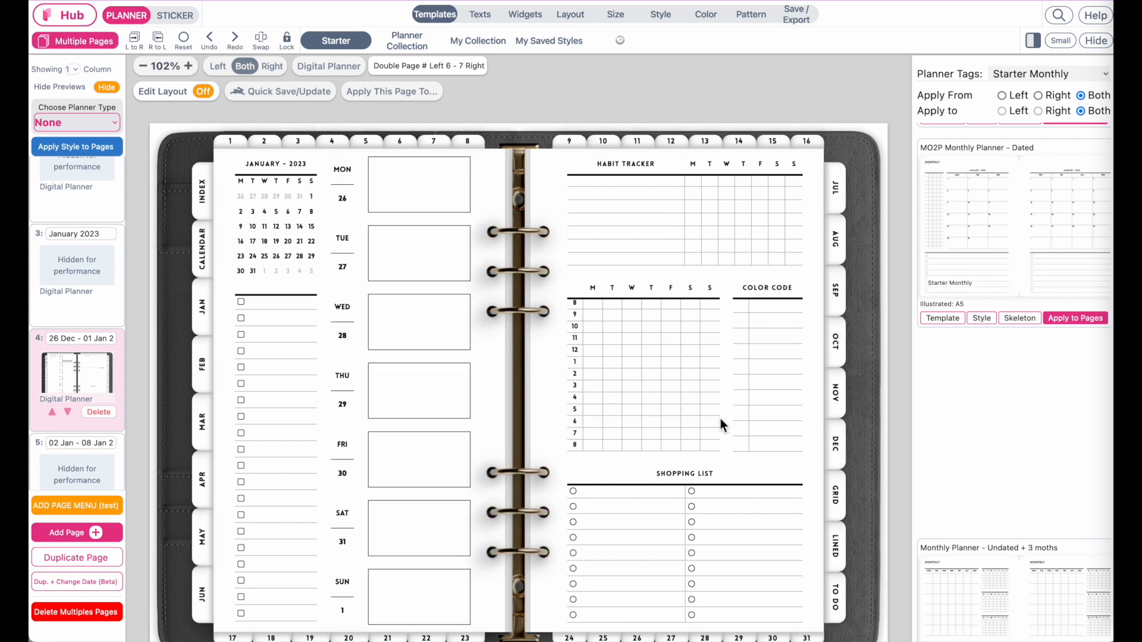
click(693, 232)
click(204, 91)
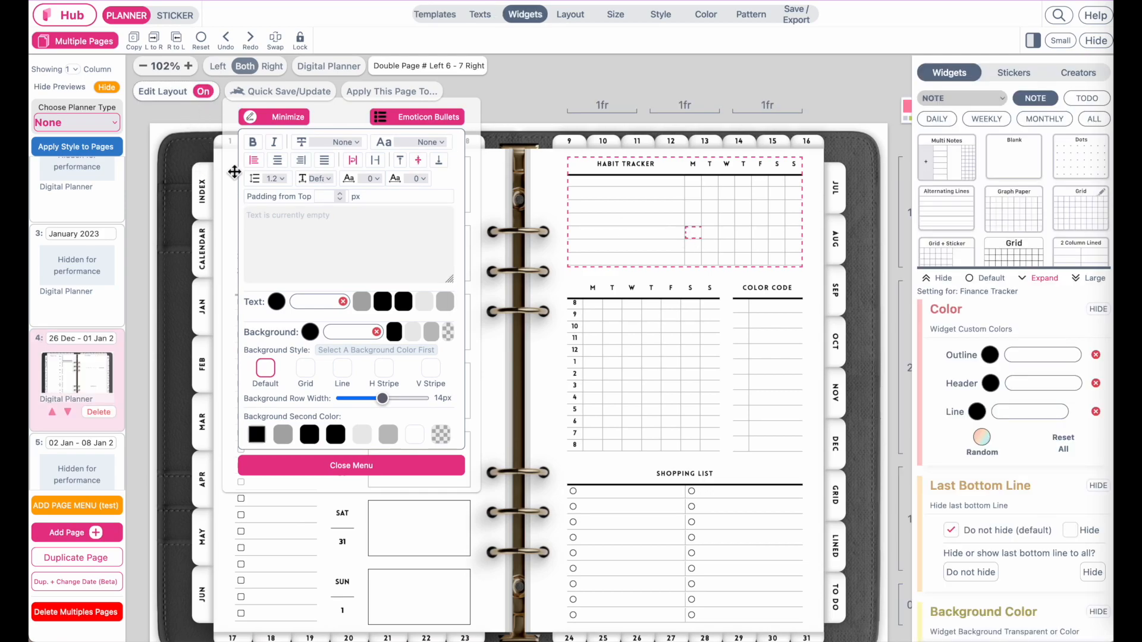
click(684, 214)
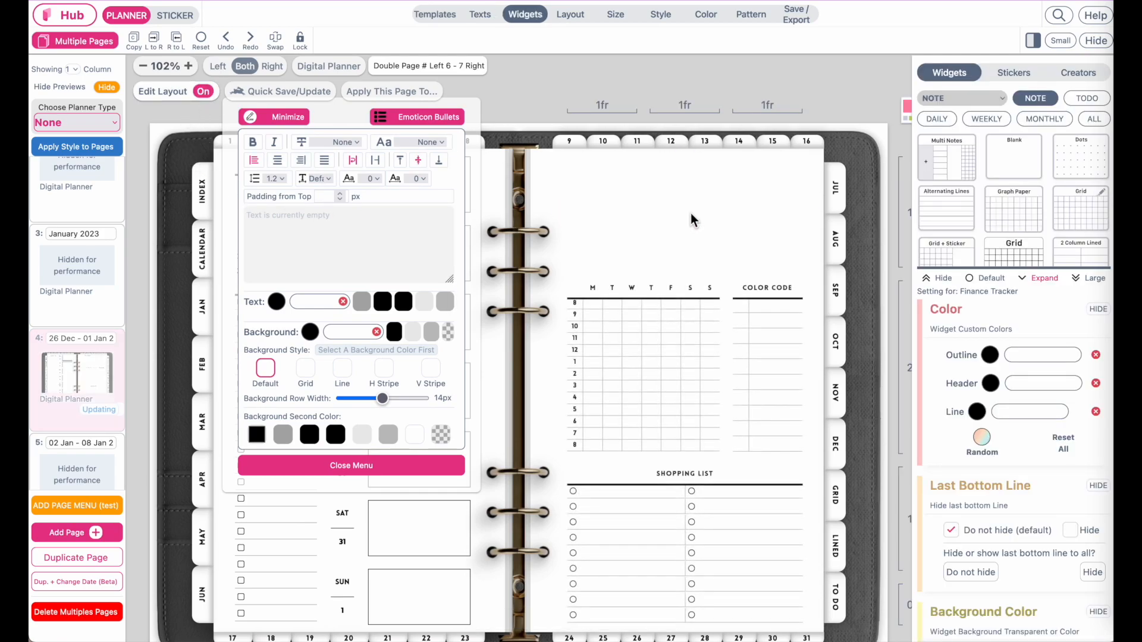
Extend the weekly schedule and Color Code widgets up into the freed space, and replace the schedule with the Grid note widget
click(661, 316)
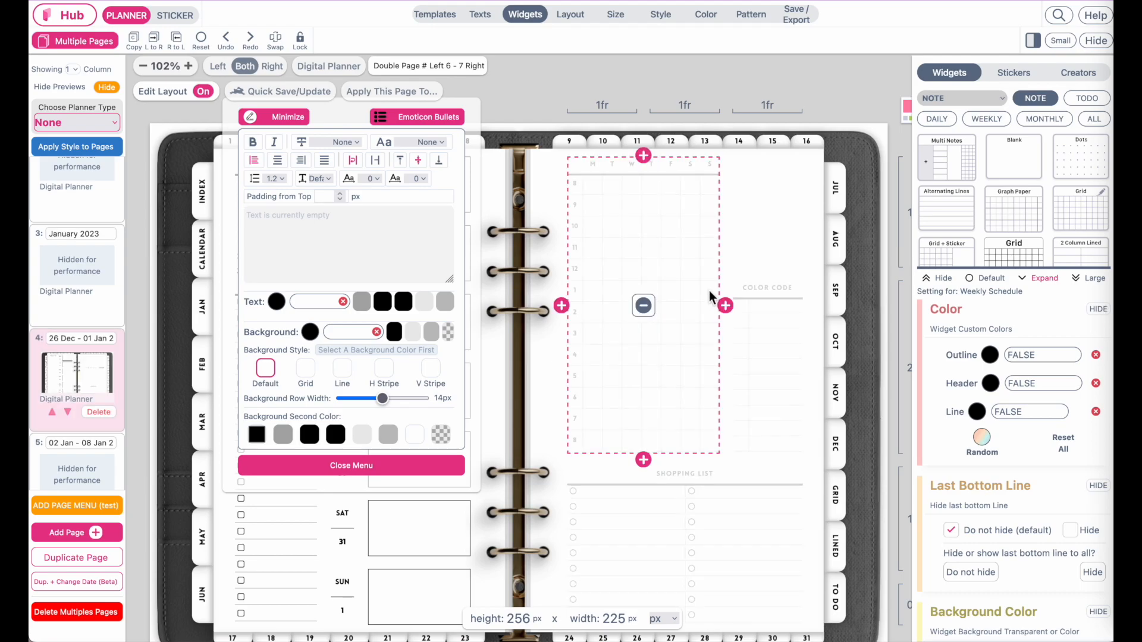
click(770, 321)
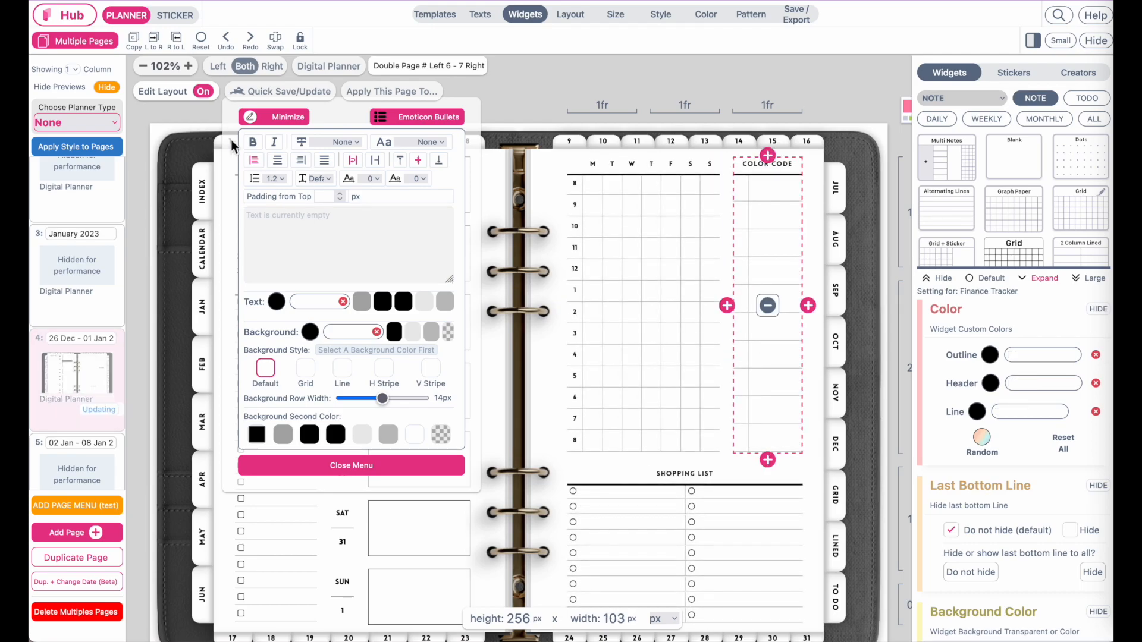
click(261, 119)
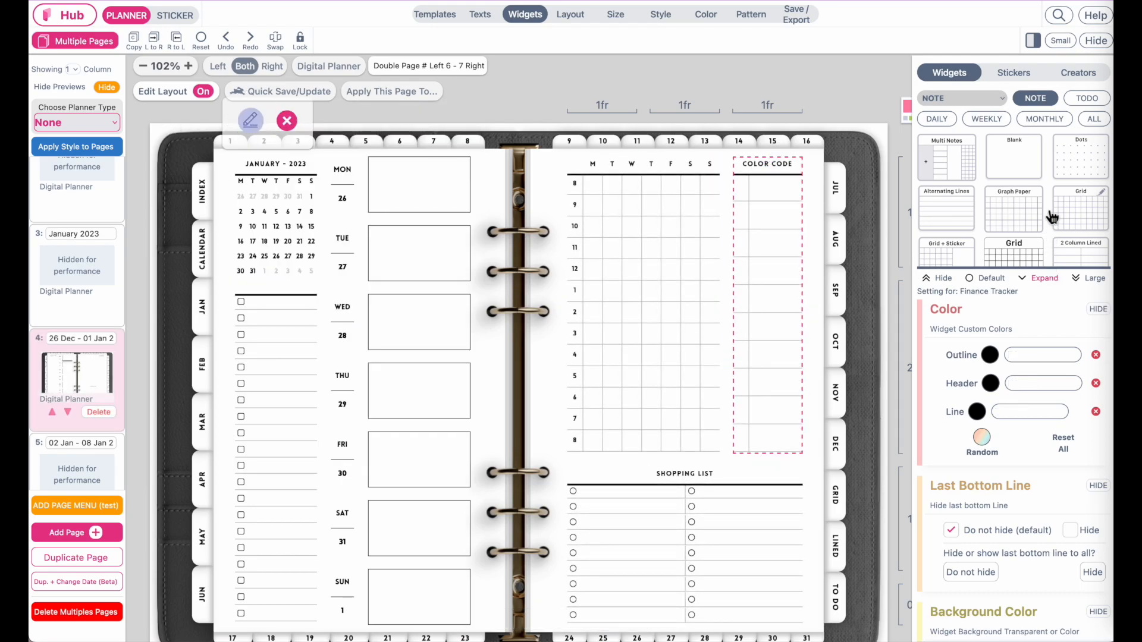
click(666, 310)
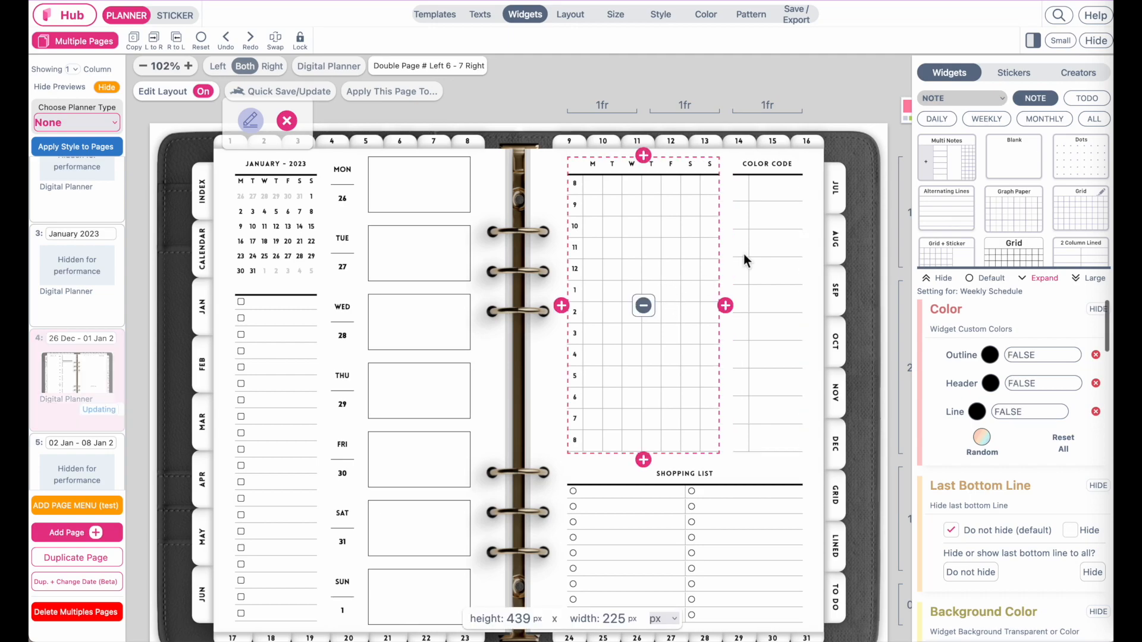
click(1096, 223)
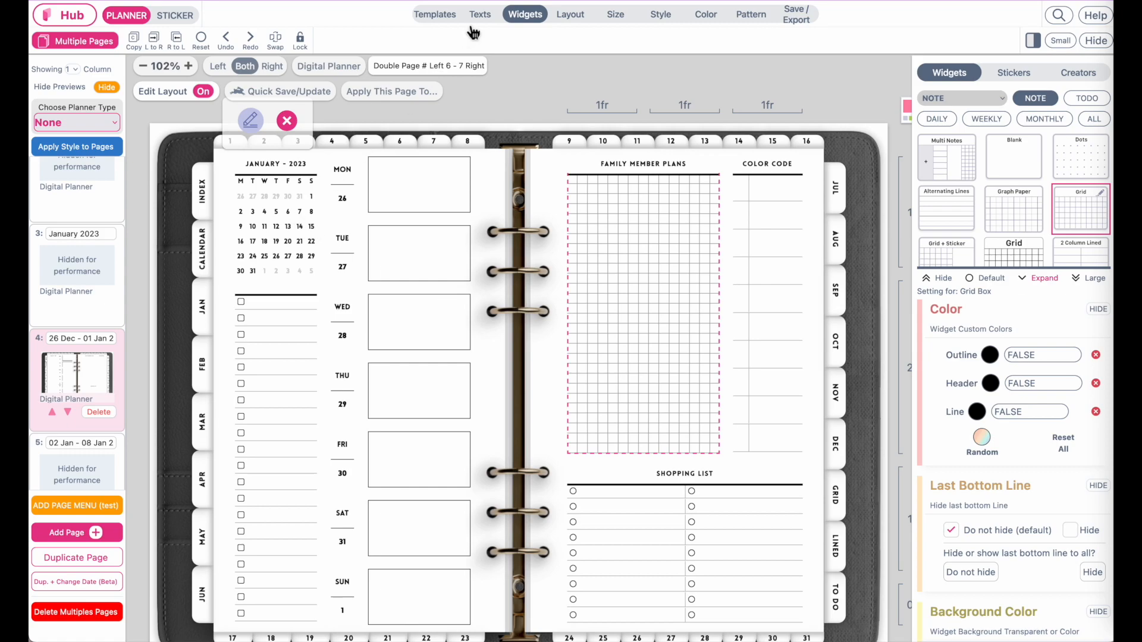
Show the starter templates filtered by the Starter Weekly DATED tag
click(439, 22)
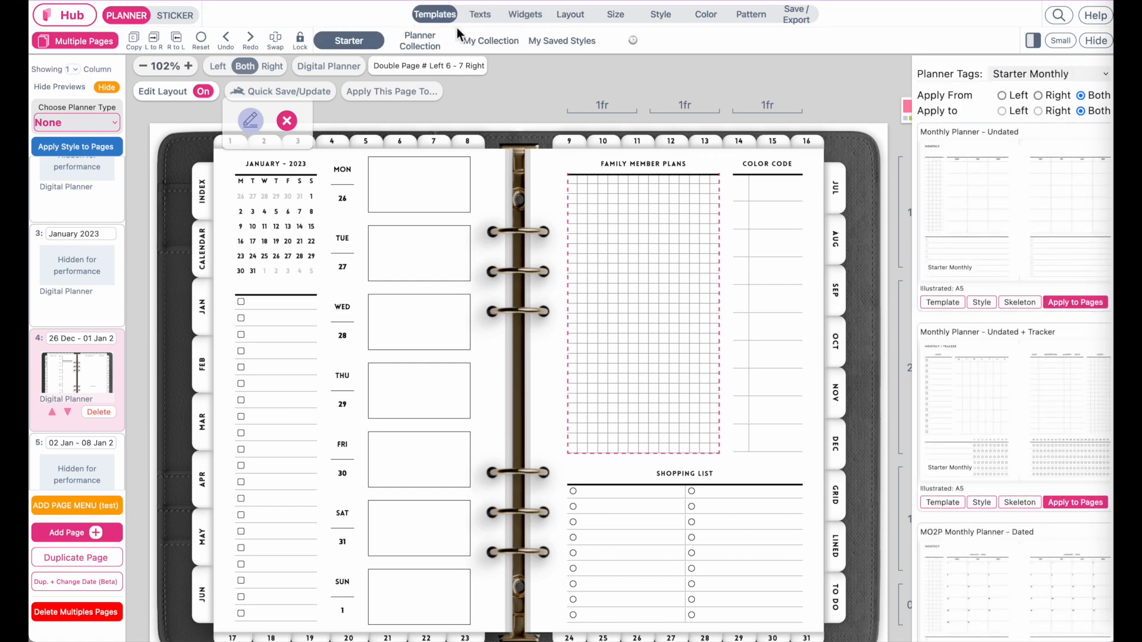
click(1073, 75)
click(1075, 156)
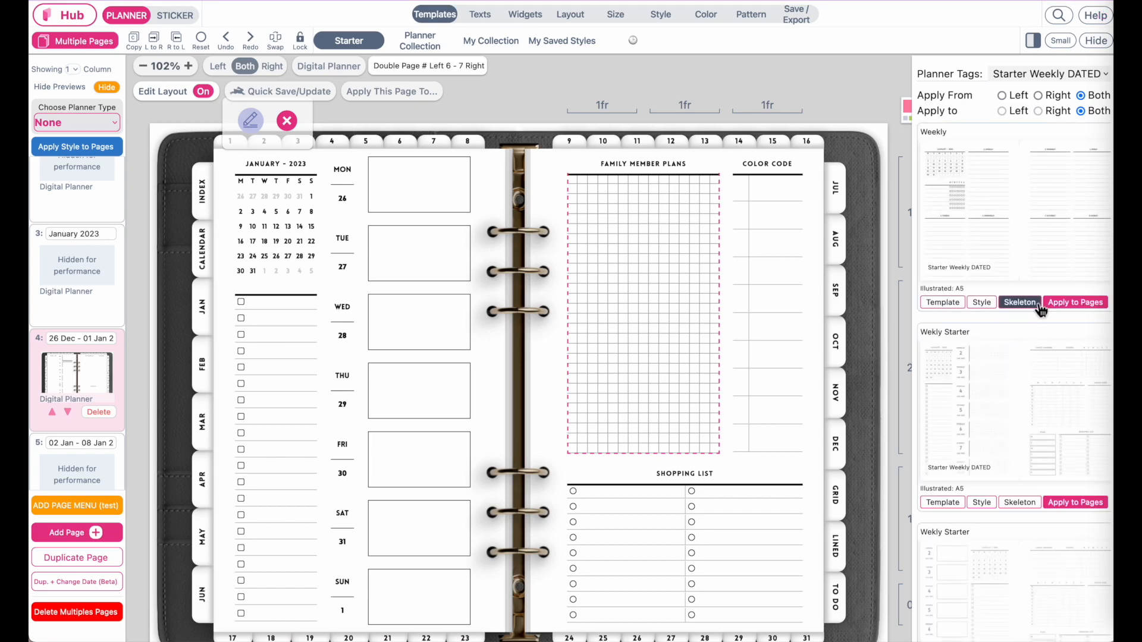
Try the skeletons of the Weekly template and the first Wekly Starter template on the 26 Dec - 01 Jan page
click(1019, 302)
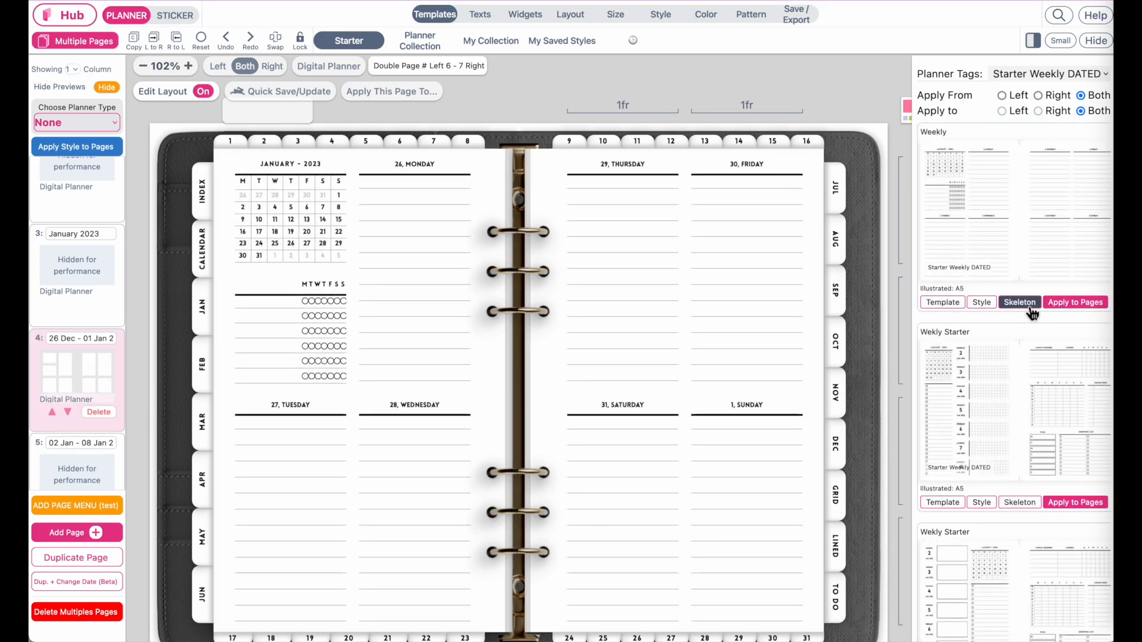
scroll(1032, 313, down, 1)
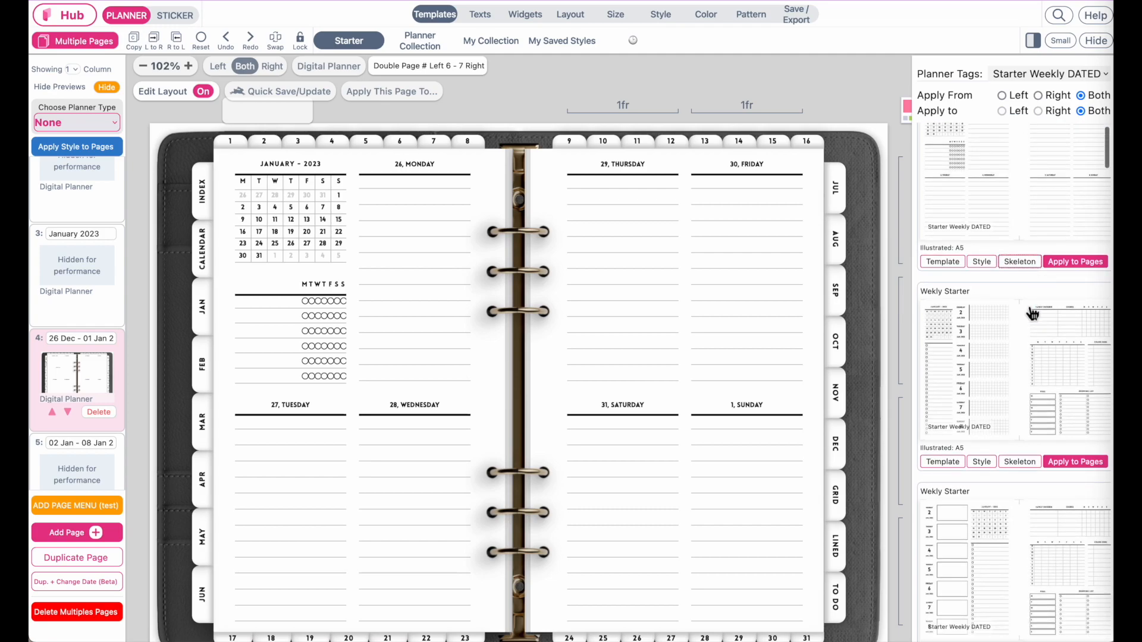
scroll(1032, 314, down, 3)
click(1019, 340)
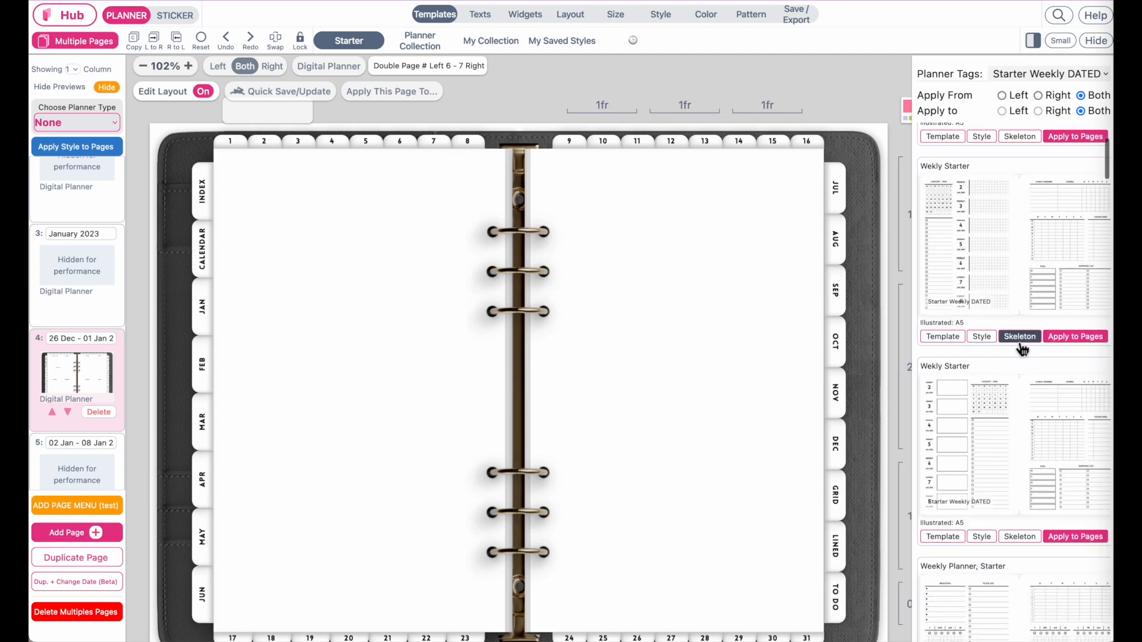
Apply the Weekly template's skeleton to the 26 Dec - 01 Jan page and open its page selection for applying to multiple pages
scroll(1022, 350, up, 3)
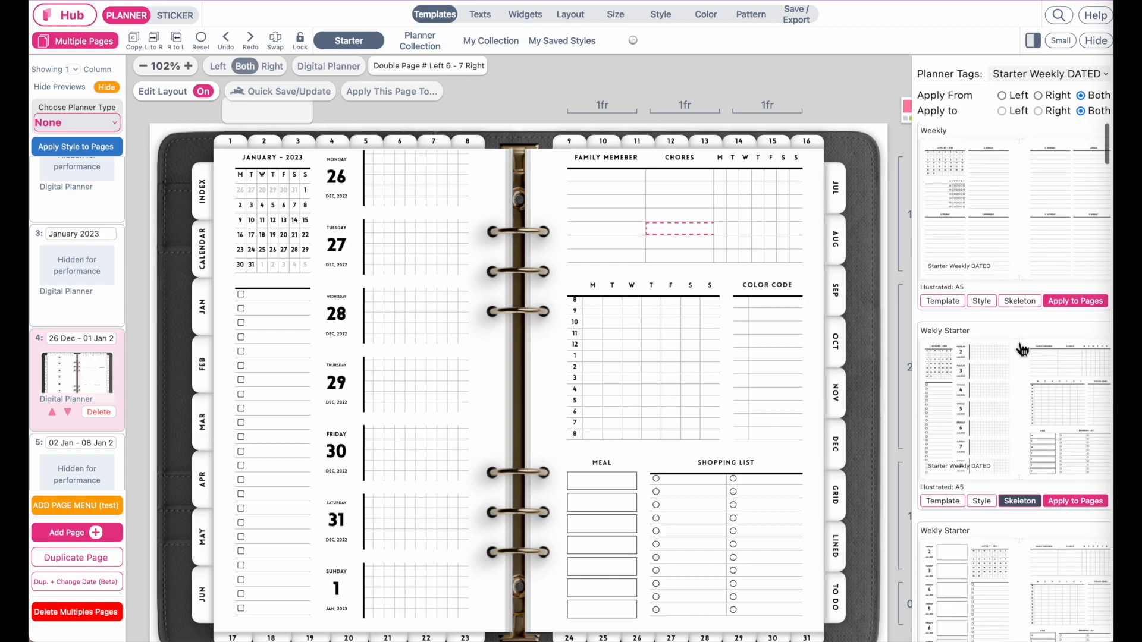
click(1019, 300)
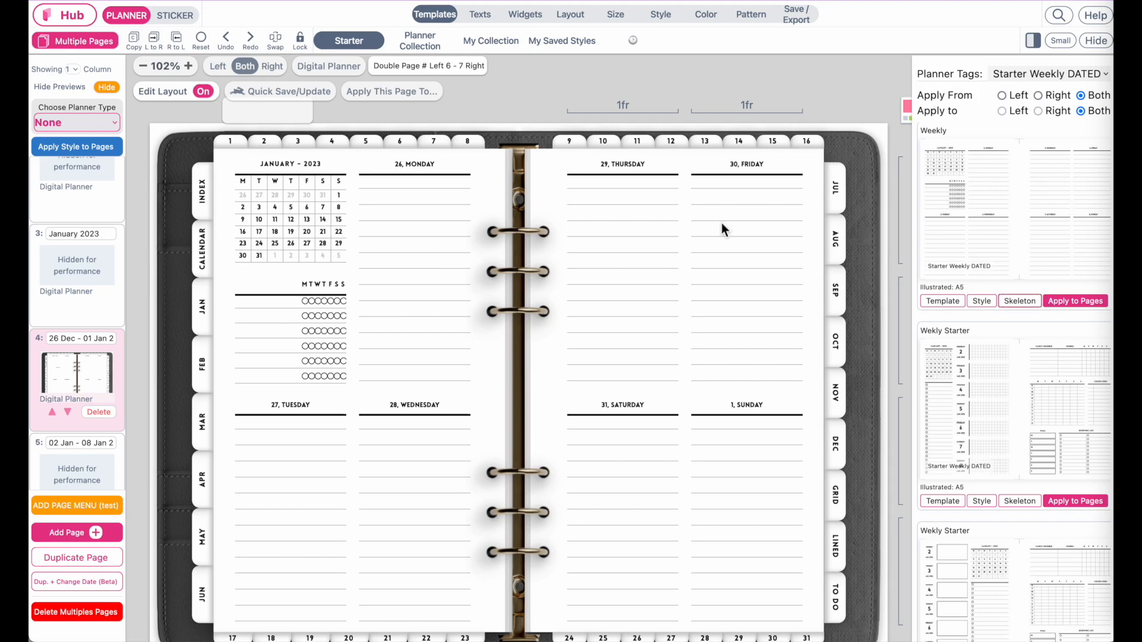
click(1091, 312)
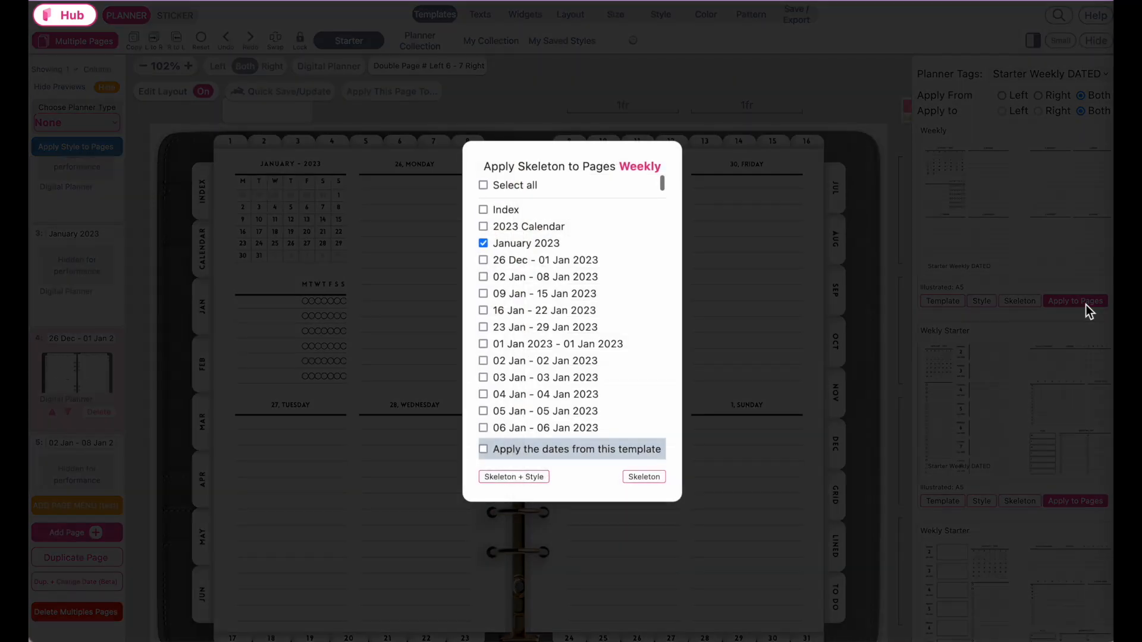
scroll(523, 223, up, 1)
click(483, 185)
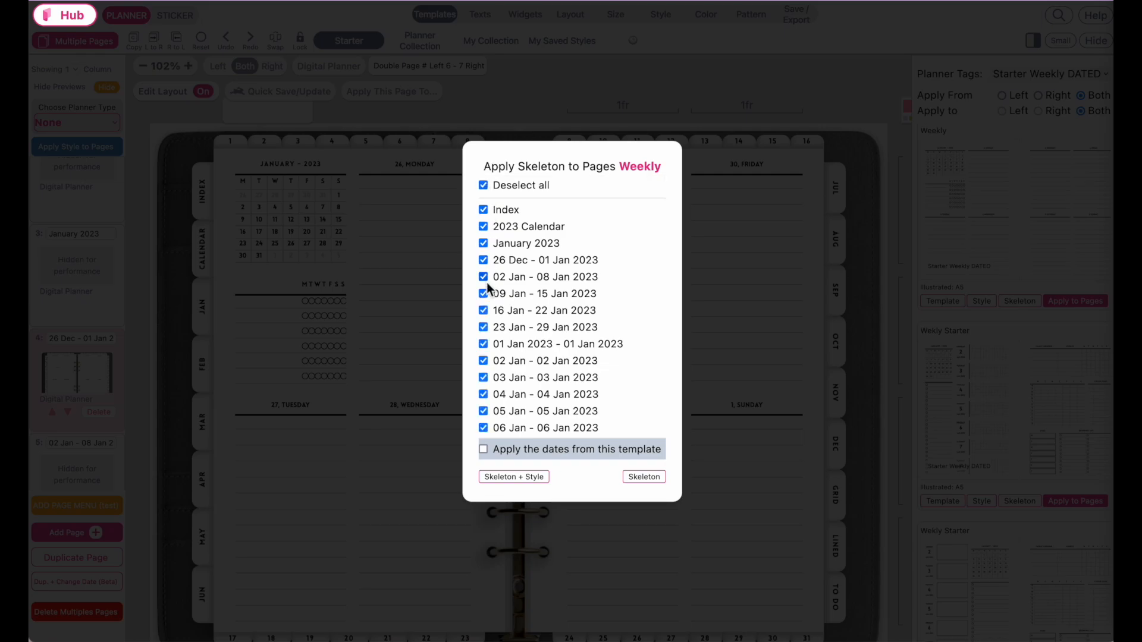
click(483, 244)
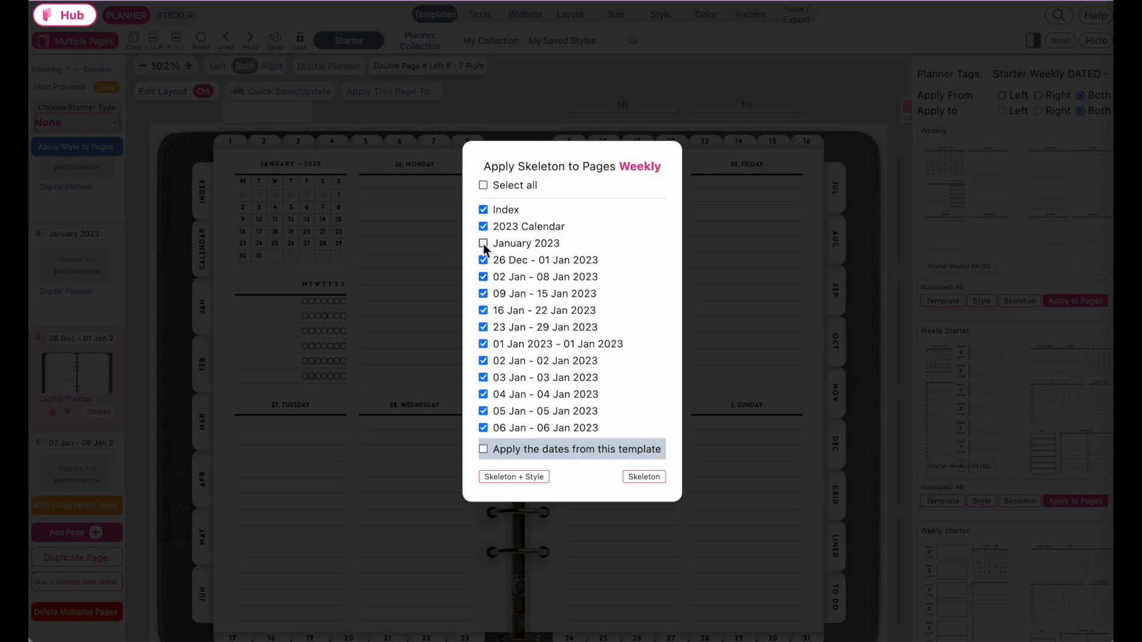
click(483, 210)
scroll(484, 324, down, 3)
scroll(484, 315, up, 3)
click(485, 186)
click(483, 186)
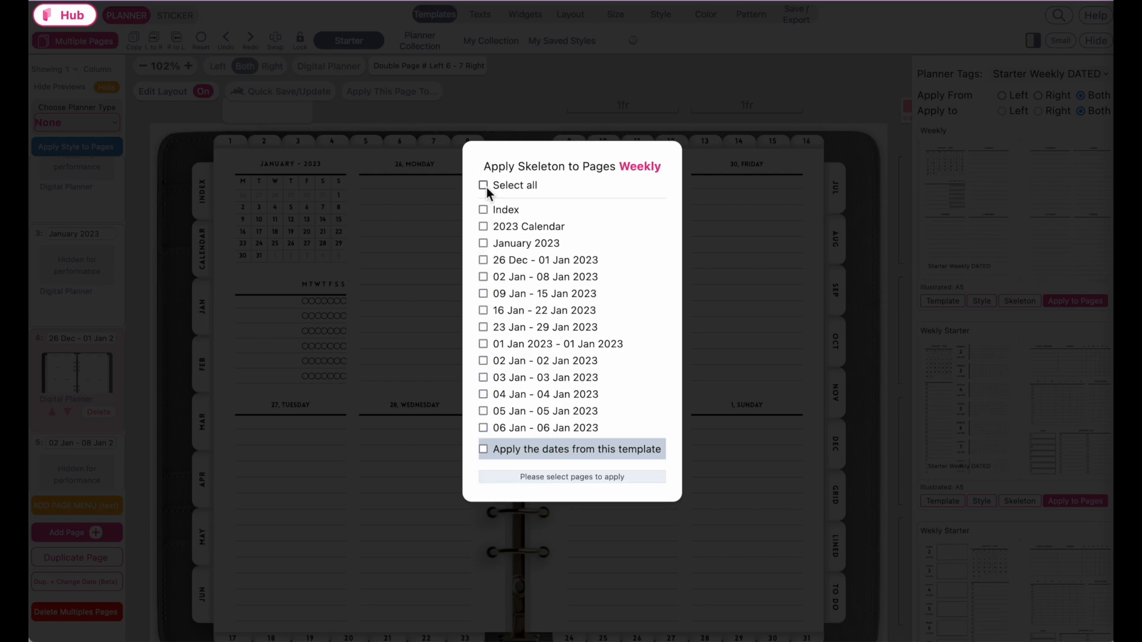
click(486, 187)
scroll(491, 389, down, 3)
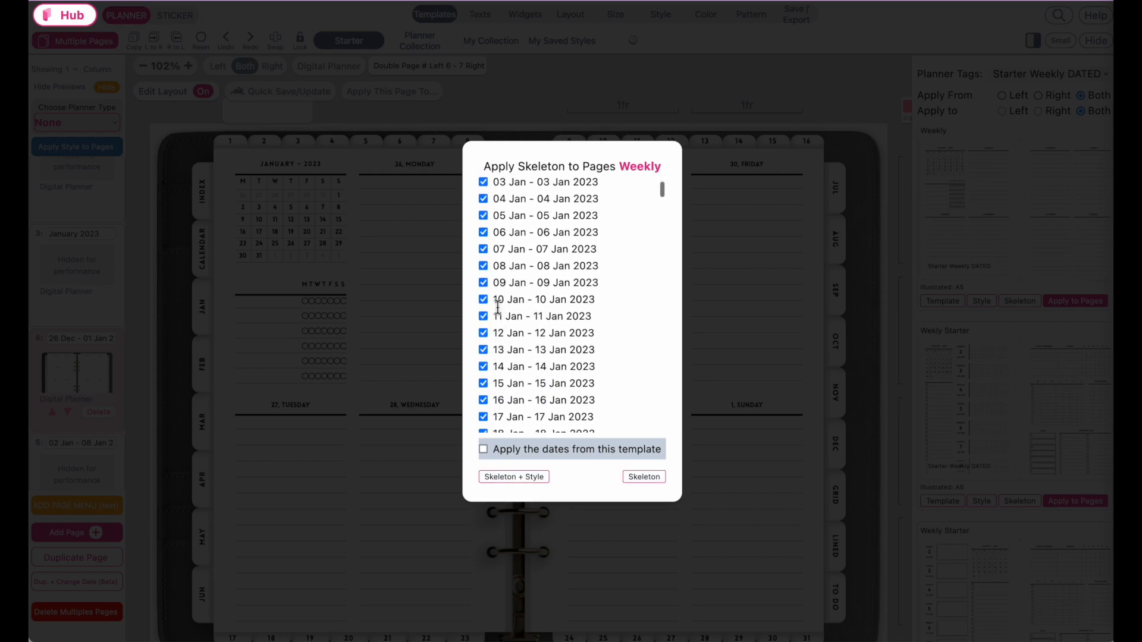
scroll(496, 381, up, 3)
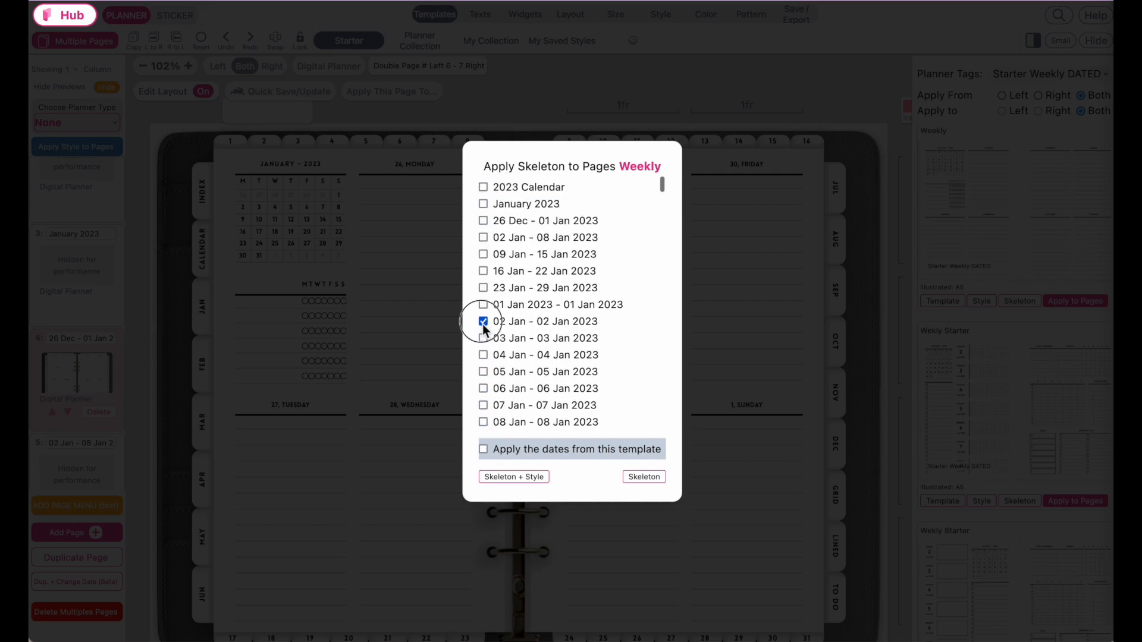
click(483, 321)
scroll(518, 308, up, 2)
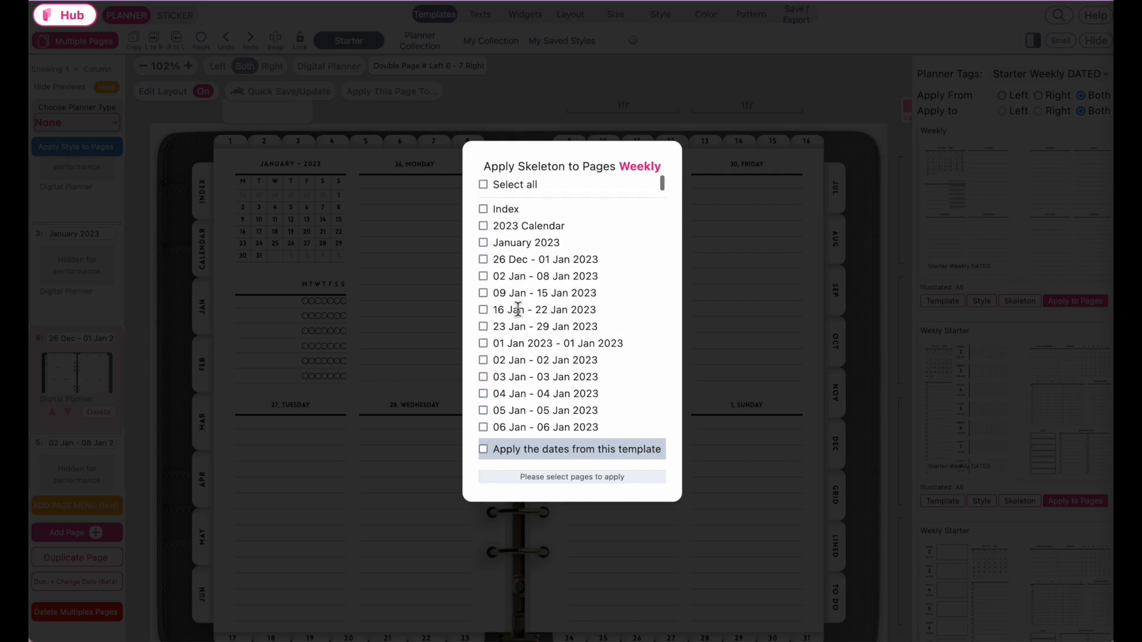
Select the January weekly pages from 26 Dec - 01 Jan through 23 Jan - 29 Jan 2023 for the Weekly skeleton
click(483, 260)
click(483, 276)
click(483, 292)
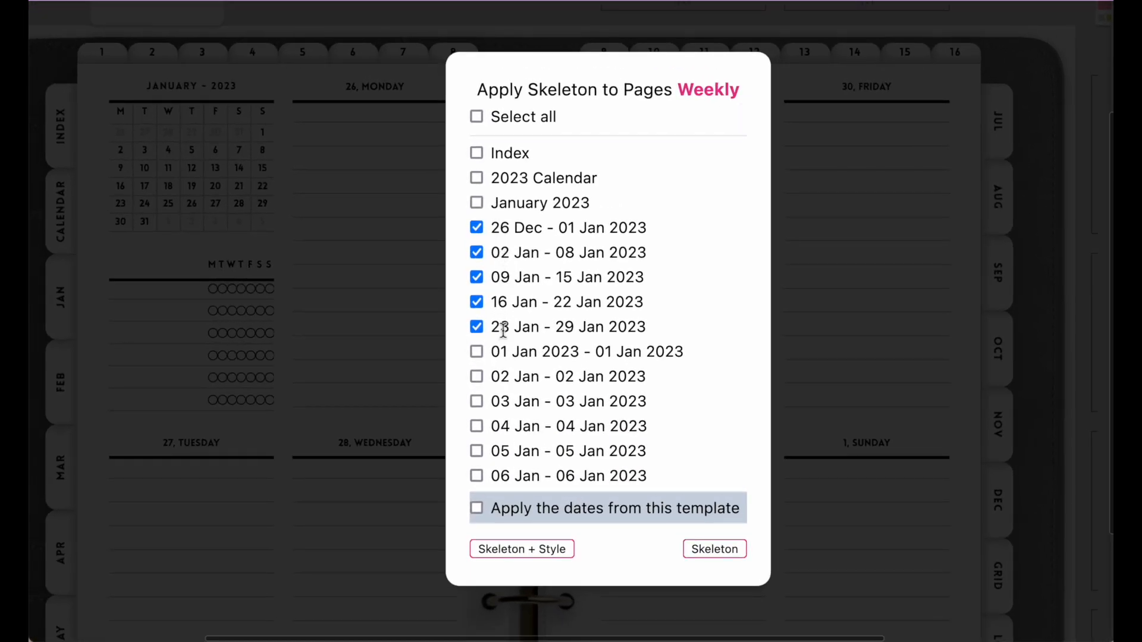
Add the February weekly pages from 30 Jan - 05 Feb through 20 Feb - 26 Feb 2023 to the selection
scroll(503, 330, down, 2)
scroll(503, 336, down, 20)
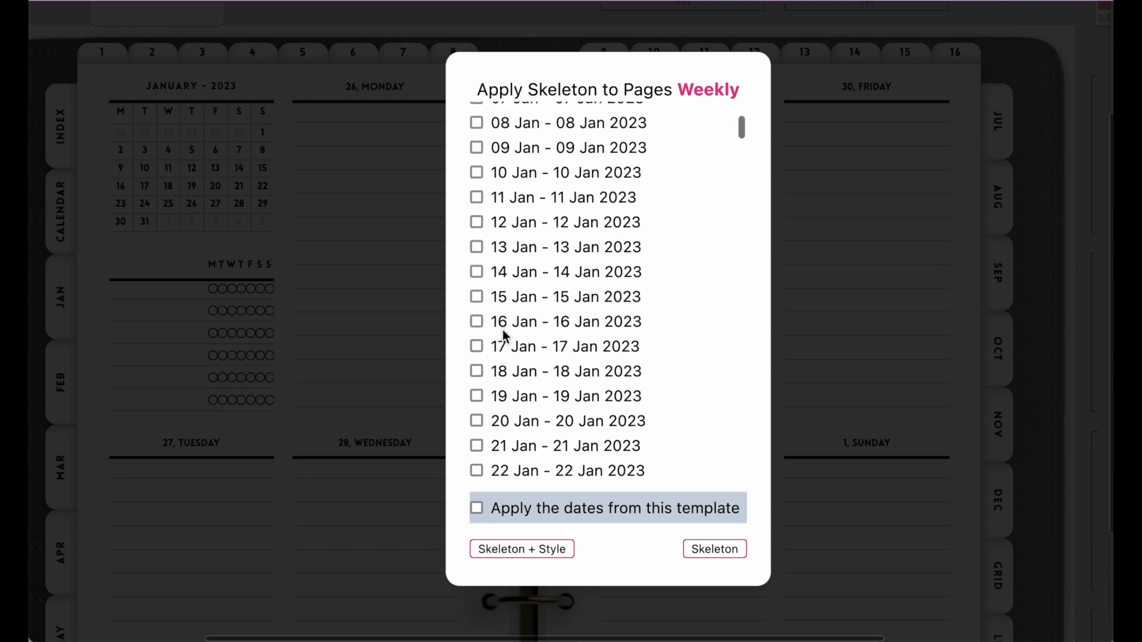
scroll(500, 326, down, 7)
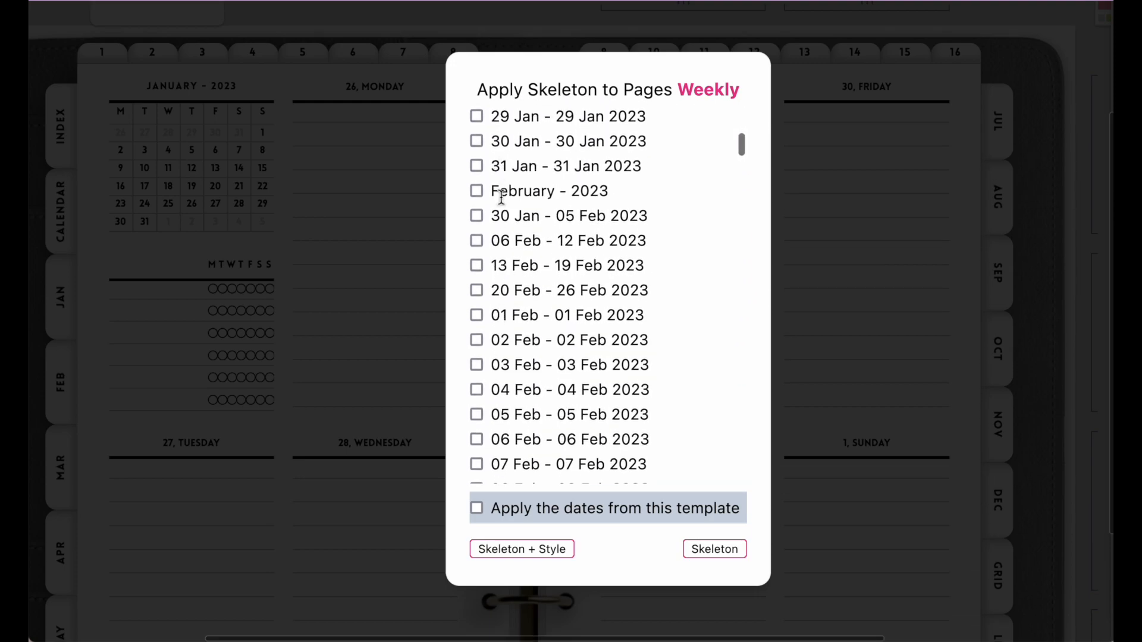
click(476, 215)
click(479, 268)
click(477, 290)
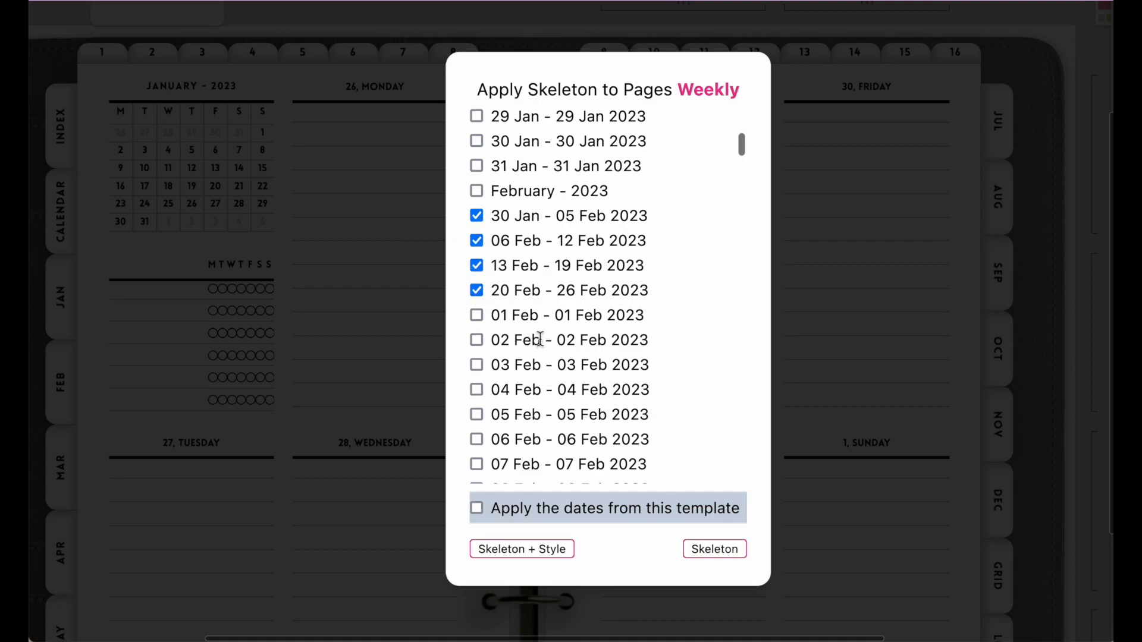
Add the March weekly pages from 27 Feb - 05 Mar through 20 Mar - 26 Mar 2023 to the selection
scroll(546, 345, down, 8)
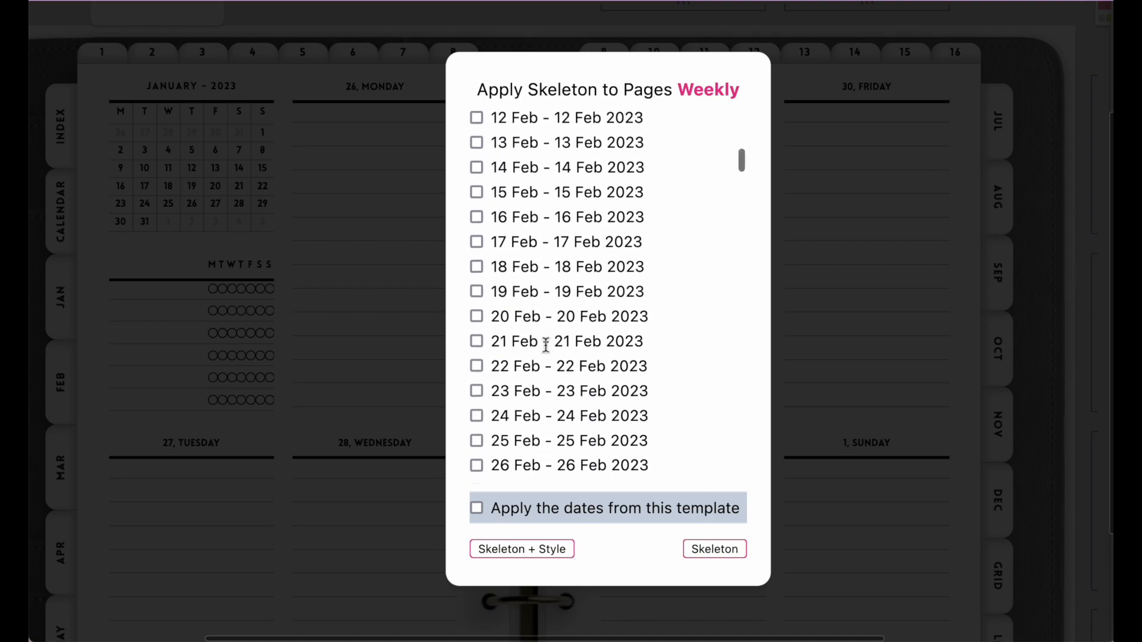
scroll(546, 345, down, 2)
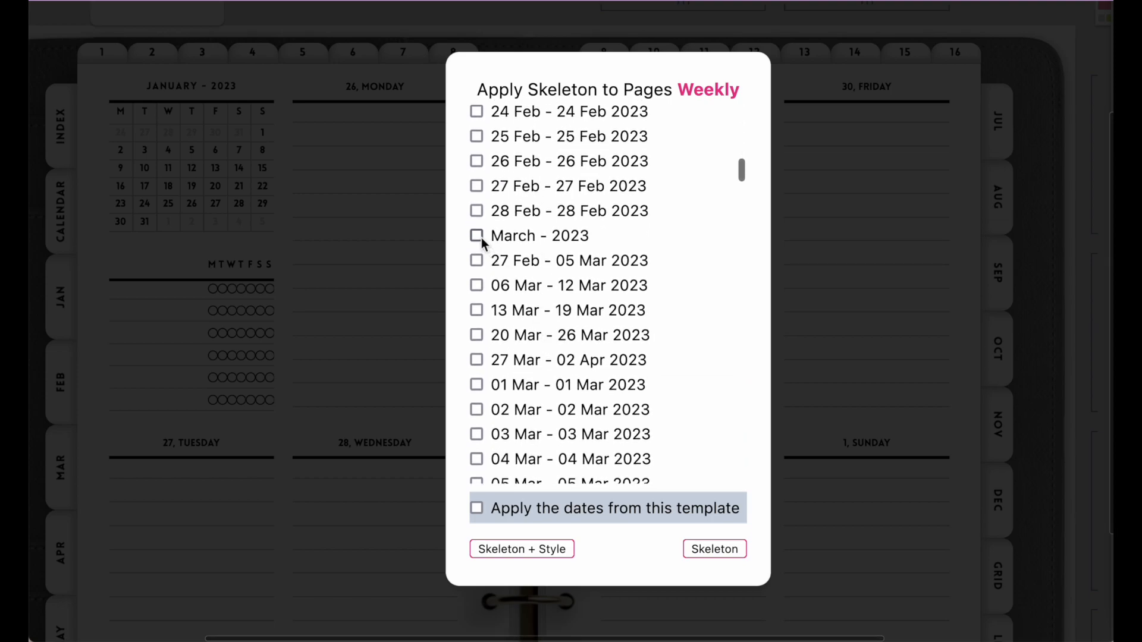
click(479, 262)
click(477, 286)
click(478, 310)
click(478, 338)
Add the April weekly pages from 03 Apr - 09 Apr through 24 Apr - 30 Apr 2023 to the selection
scroll(553, 380, down, 10)
scroll(553, 379, down, 6)
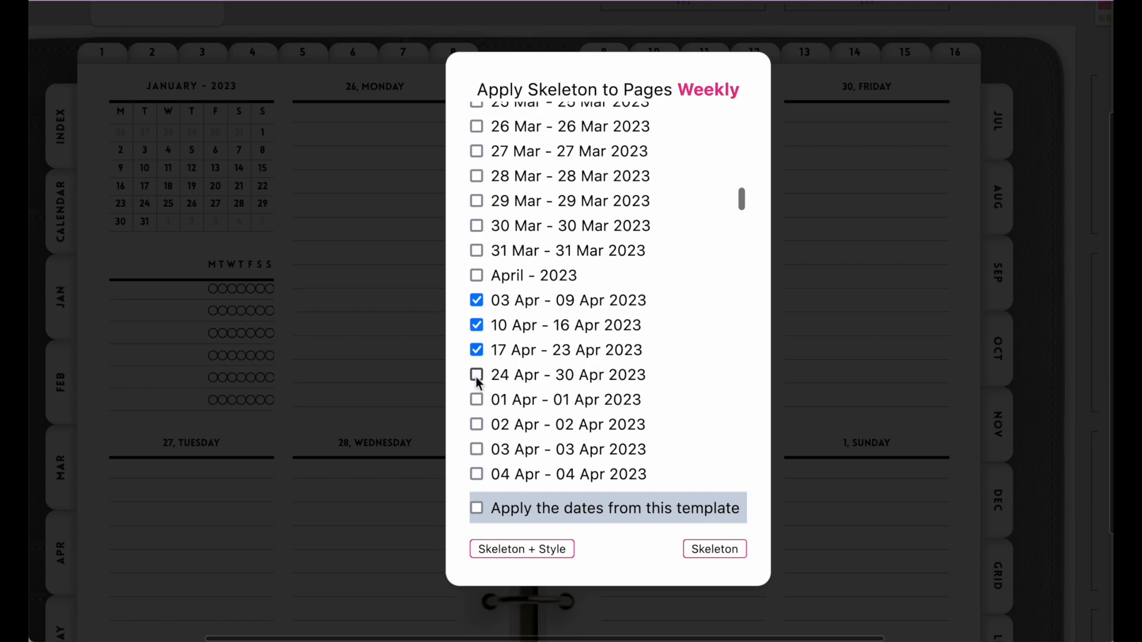
click(476, 400)
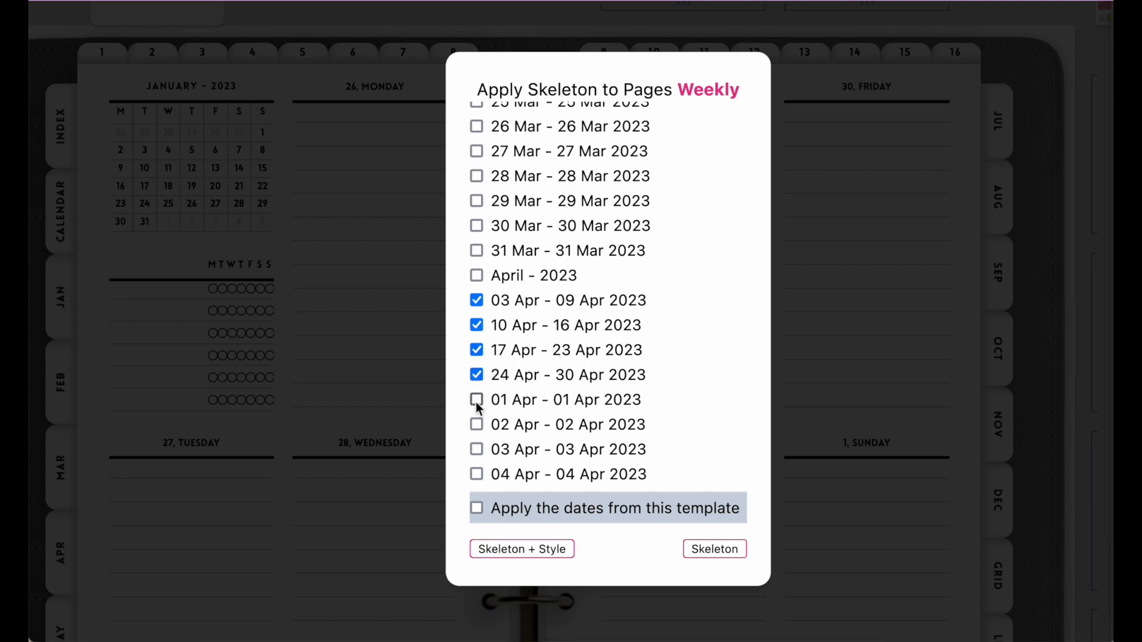
Add the May weekly pages from 01 May - 07 May through 22 May - 28 May 2023 to the selection
scroll(492, 358, down, 2)
scroll(491, 358, down, 7)
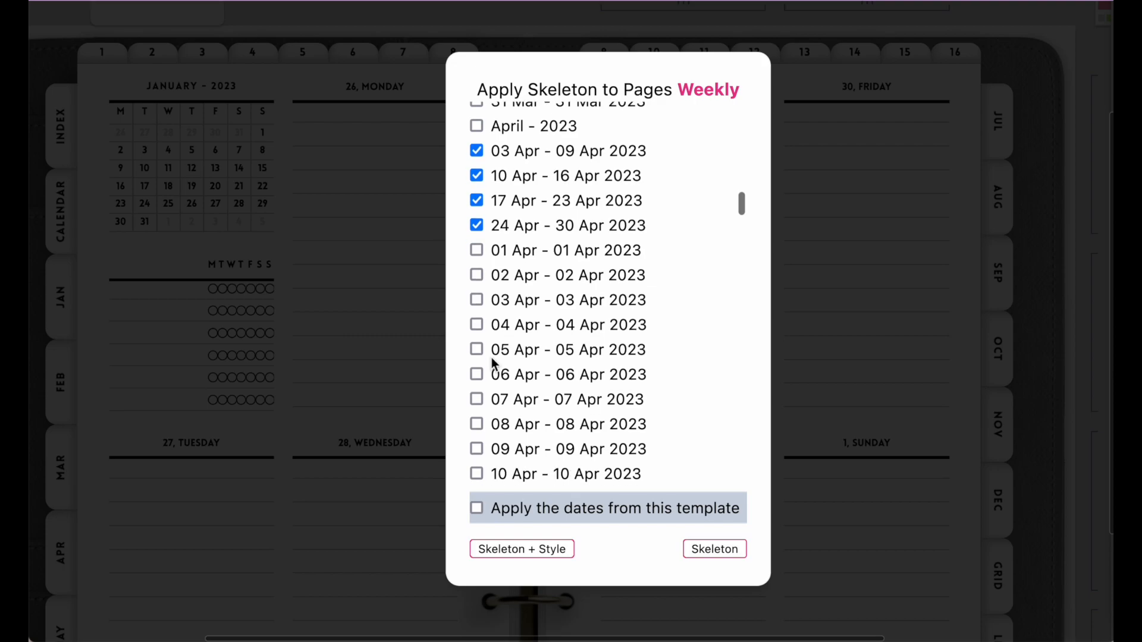
scroll(491, 358, down, 8)
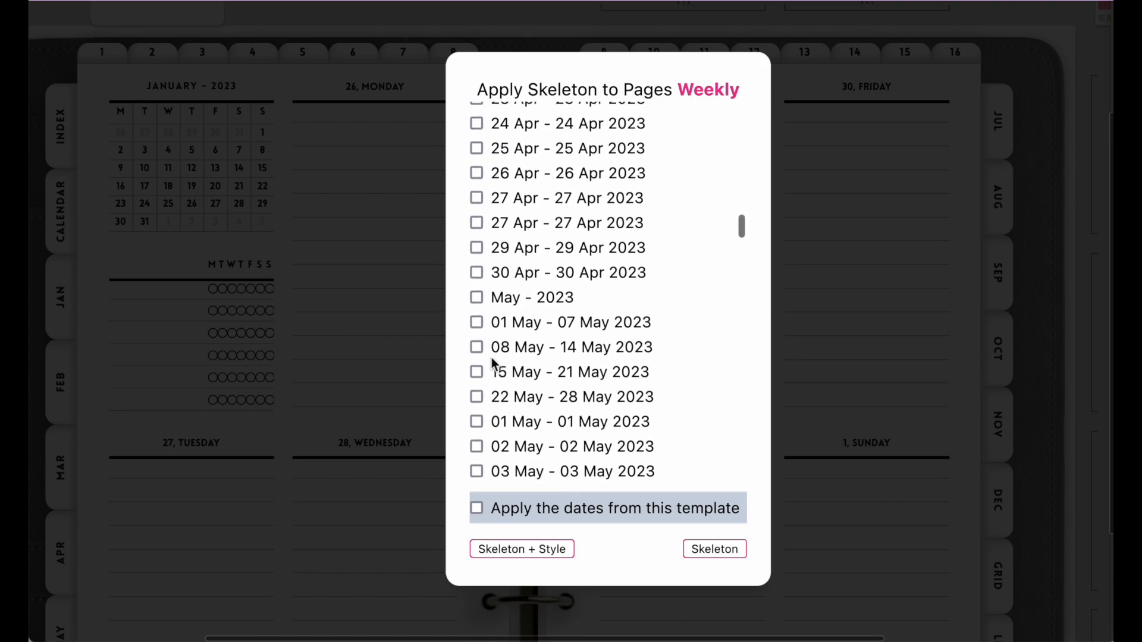
click(477, 292)
click(476, 316)
click(476, 342)
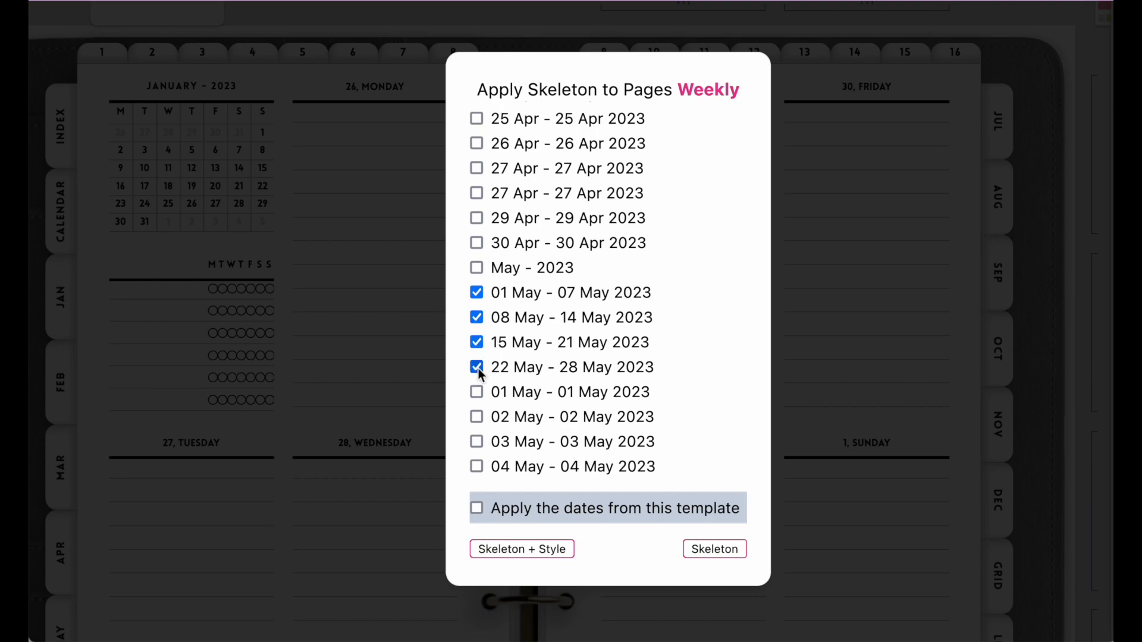
Add the June weekly pages from 29 May - 04 Jun through 26 Jun - 02 Jul 2023 to the selection
scroll(478, 370, down, 17)
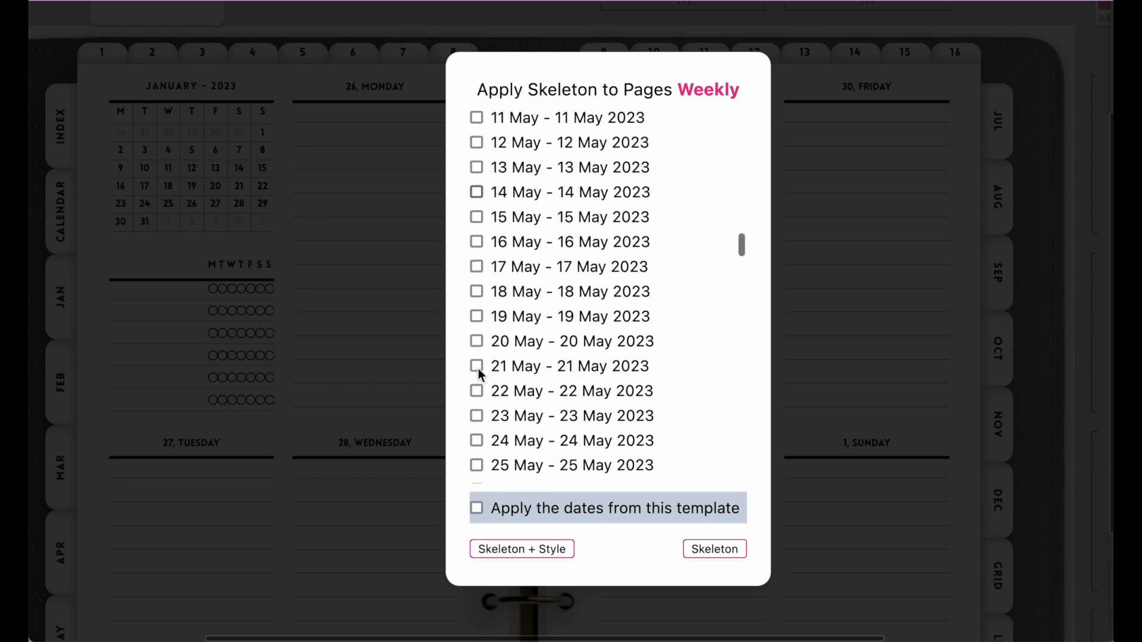
click(476, 255)
click(476, 280)
click(476, 305)
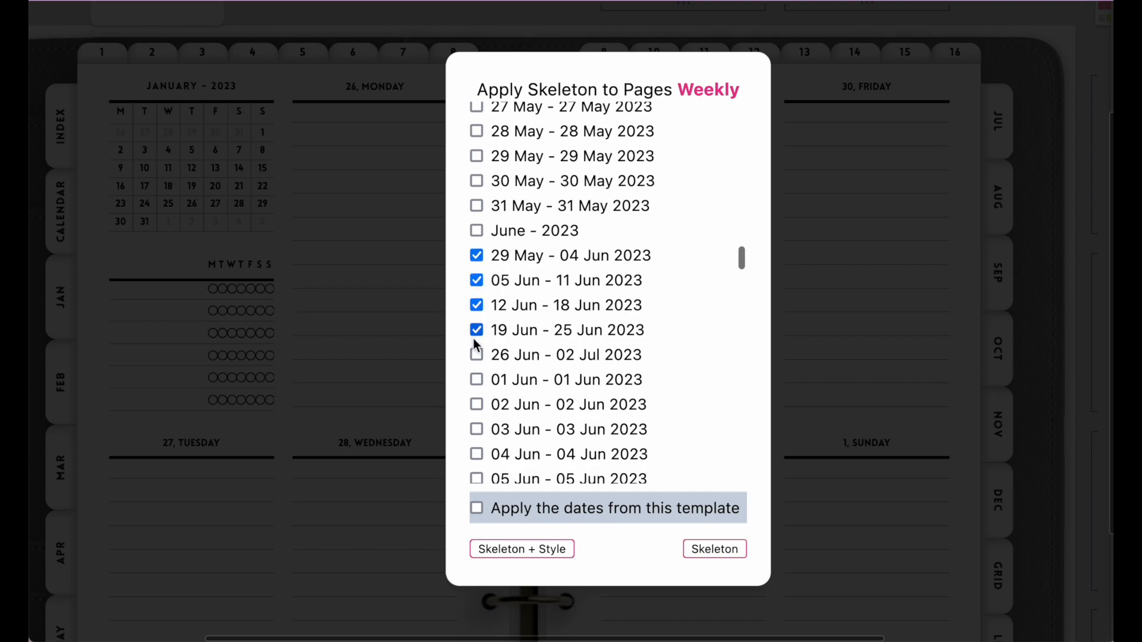
click(476, 354)
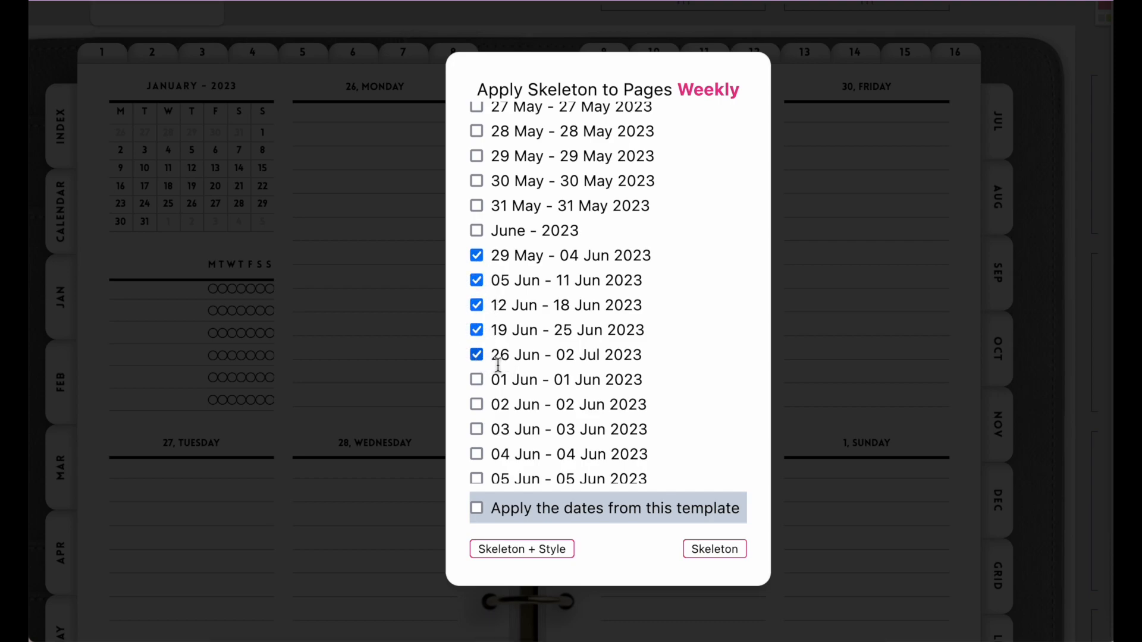
Add the July weekly pages from 03 Jul - 09 Jul through 24 Jul - 30 Jul 2023 to the selection
scroll(499, 372, down, 10)
scroll(506, 378, down, 5)
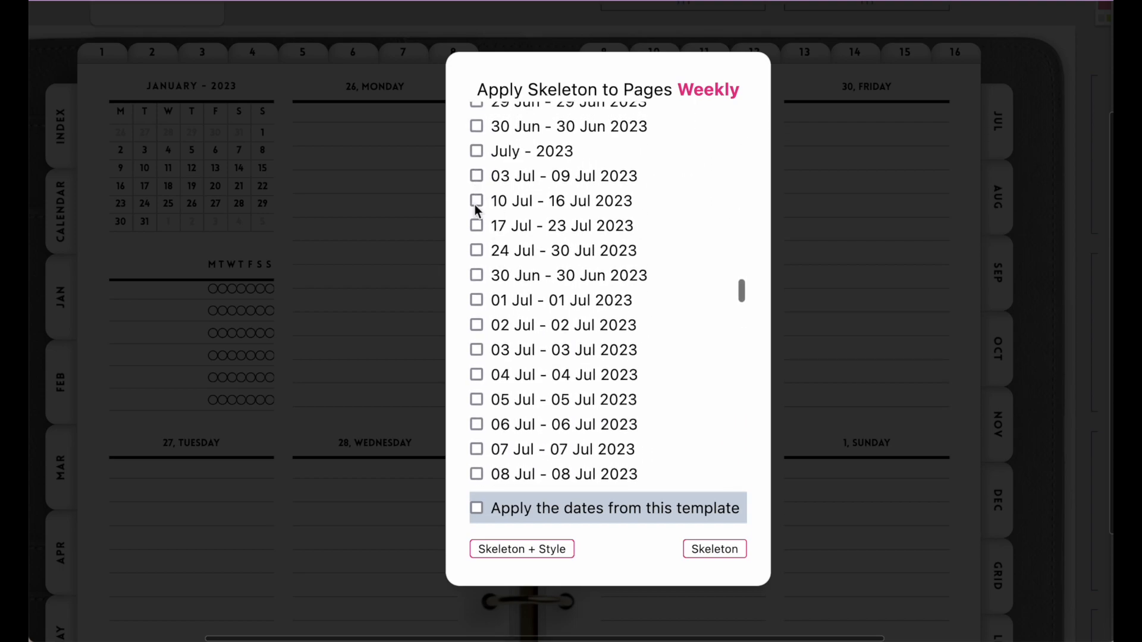
click(476, 175)
click(477, 201)
click(476, 227)
click(477, 250)
Add the August weekly pages from 31 Jul - 06 Aug through 28 Aug - 03 Sep 2023 to the selection
scroll(517, 298, down, 8)
scroll(517, 293, down, 5)
click(476, 262)
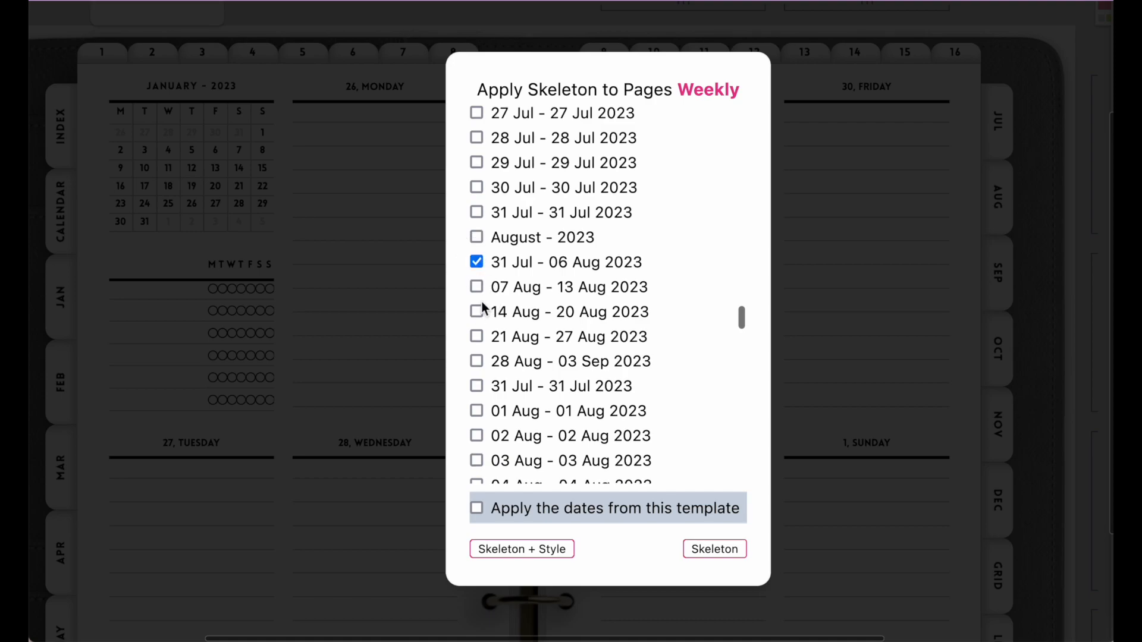
click(476, 287)
click(476, 311)
click(476, 337)
click(476, 361)
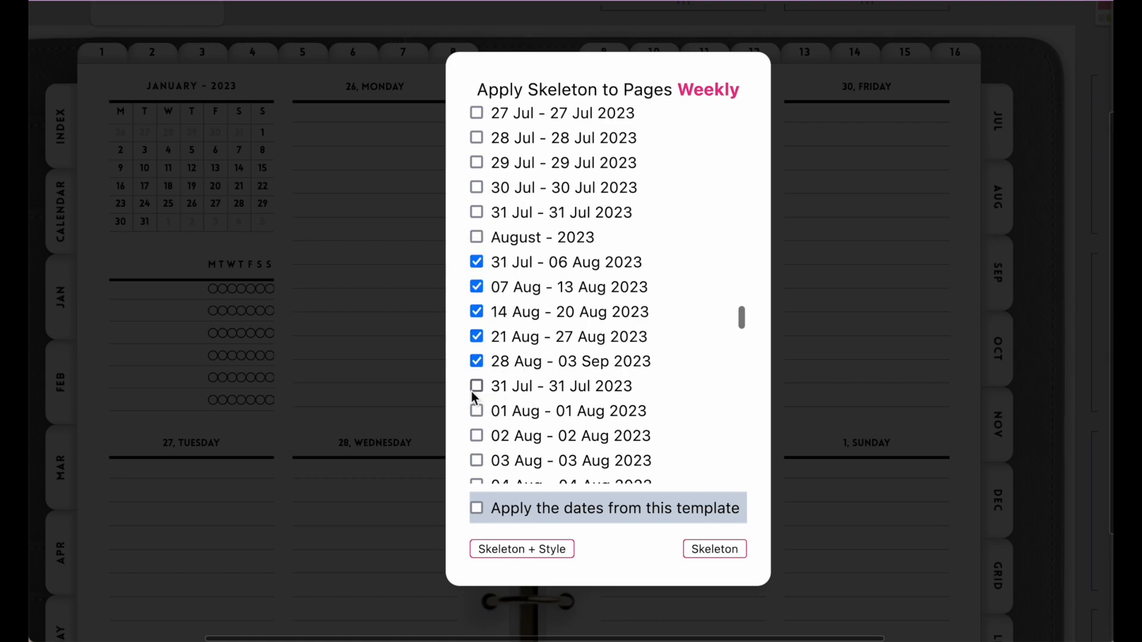
Add the September weekly pages from 04 Sep - 10 Sep through 25 Sep - 01 Oct 2023 to the selection
scroll(502, 396, down, 15)
click(476, 346)
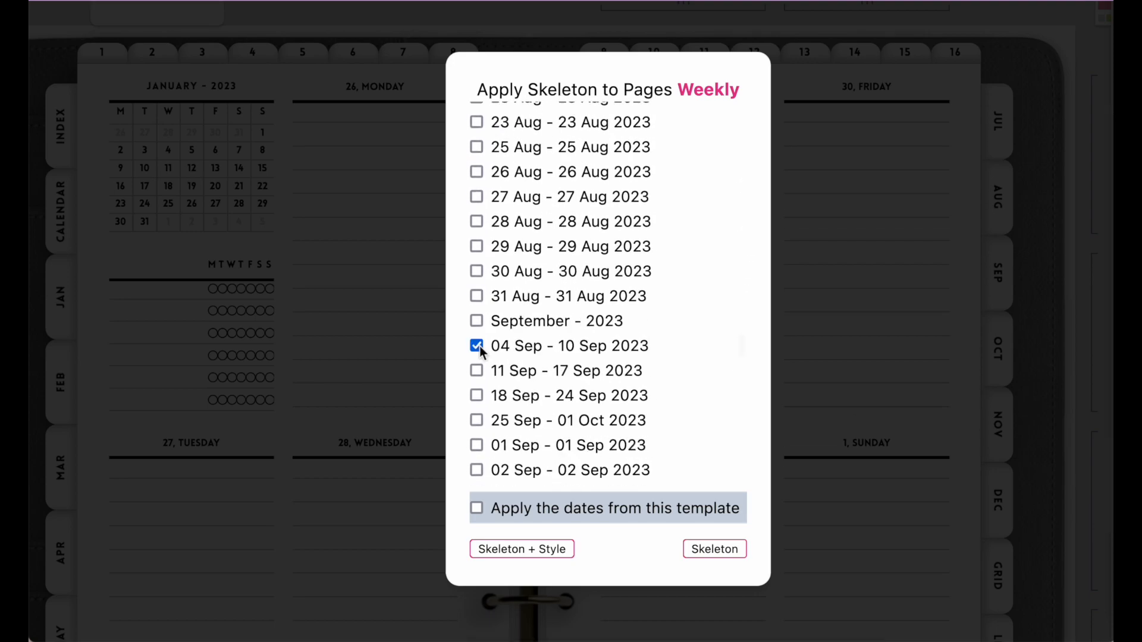
click(476, 420)
scroll(476, 421, down, 10)
scroll(475, 421, up, 4)
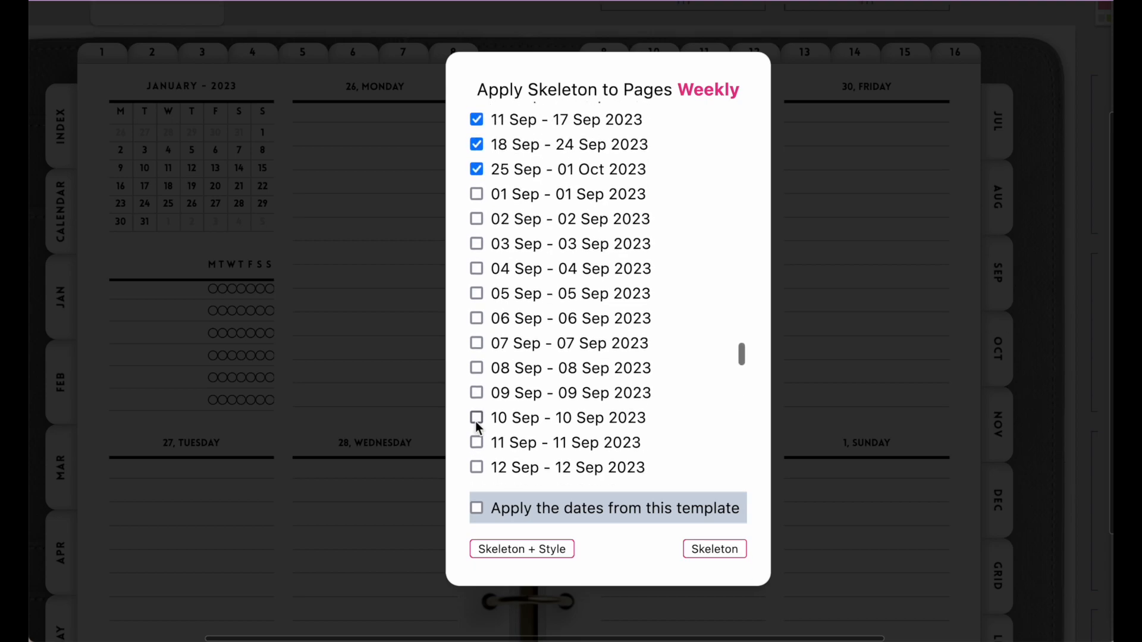
Add the October weekly pages 02 Oct - 08 Oct and 09 Oct - 15 Oct 2023 to the selection
scroll(565, 277, down, 10)
scroll(565, 276, down, 5)
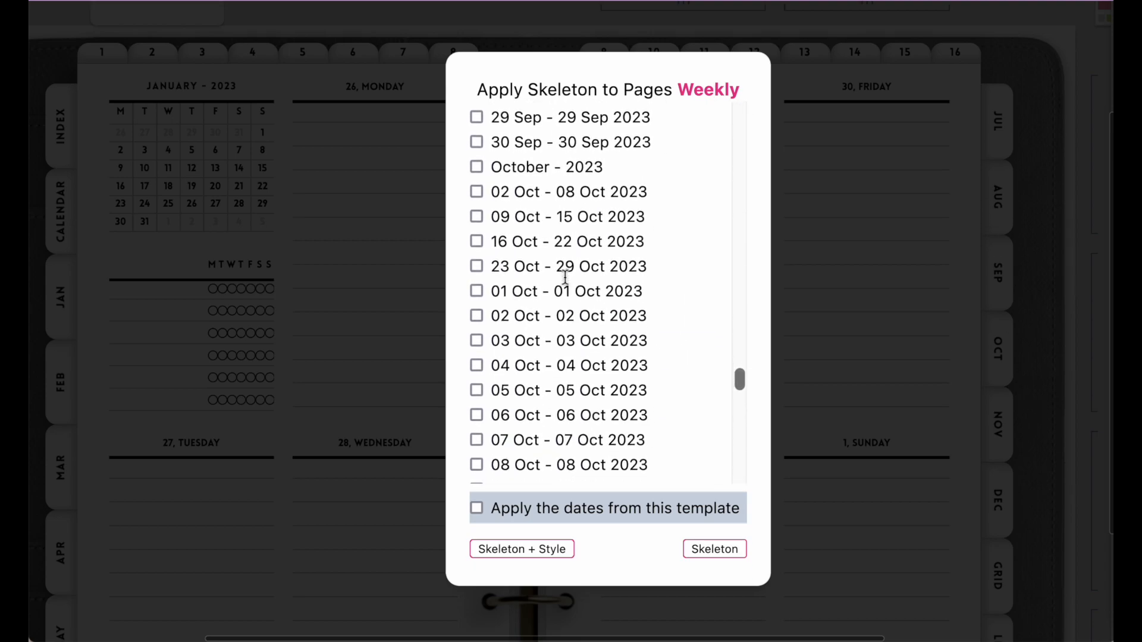
click(476, 192)
click(476, 216)
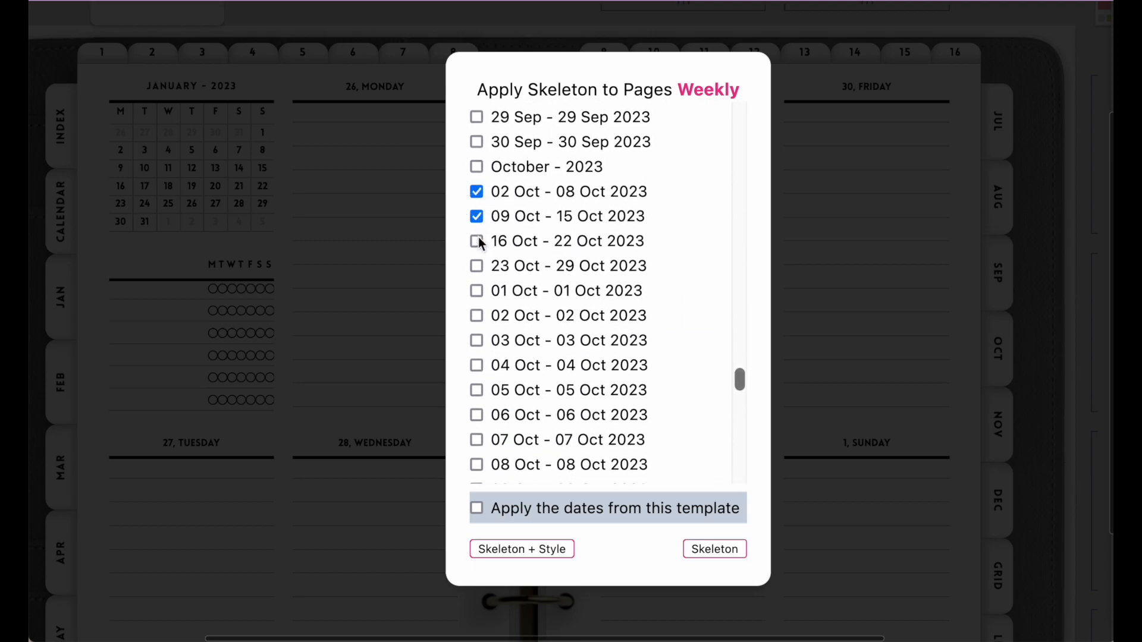
Look back through the page list to review which weekly pages are selected for the Weekly skeleton
scroll(477, 289, down, 20)
scroll(517, 357, up, 12)
scroll(517, 364, up, 10)
scroll(517, 365, down, 3)
scroll(518, 364, up, 20)
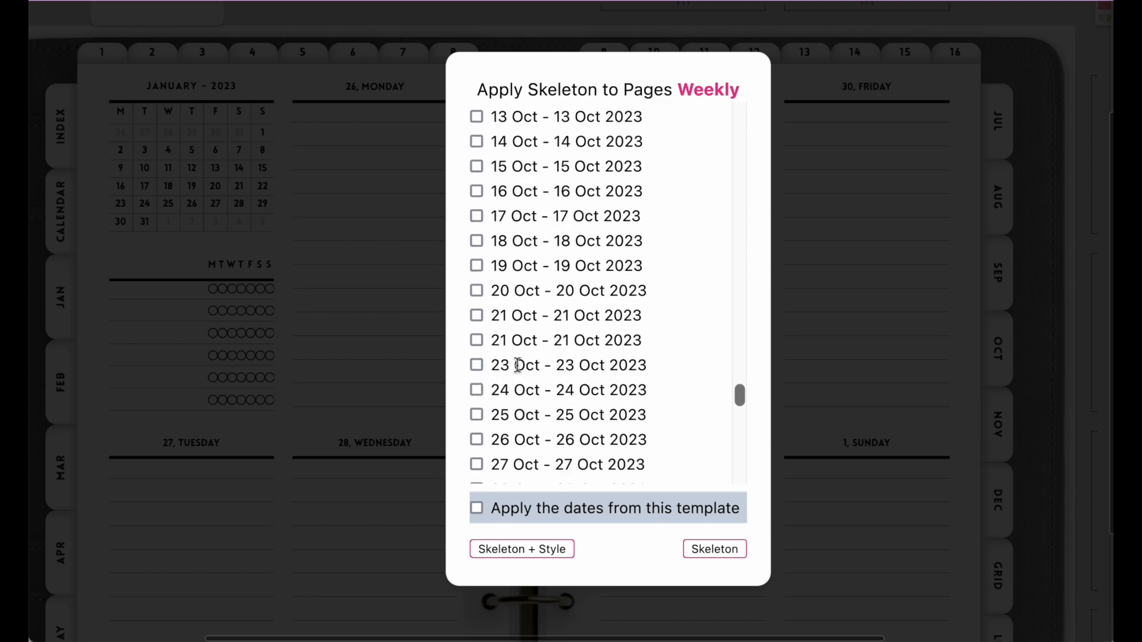
scroll(517, 365, up, 10)
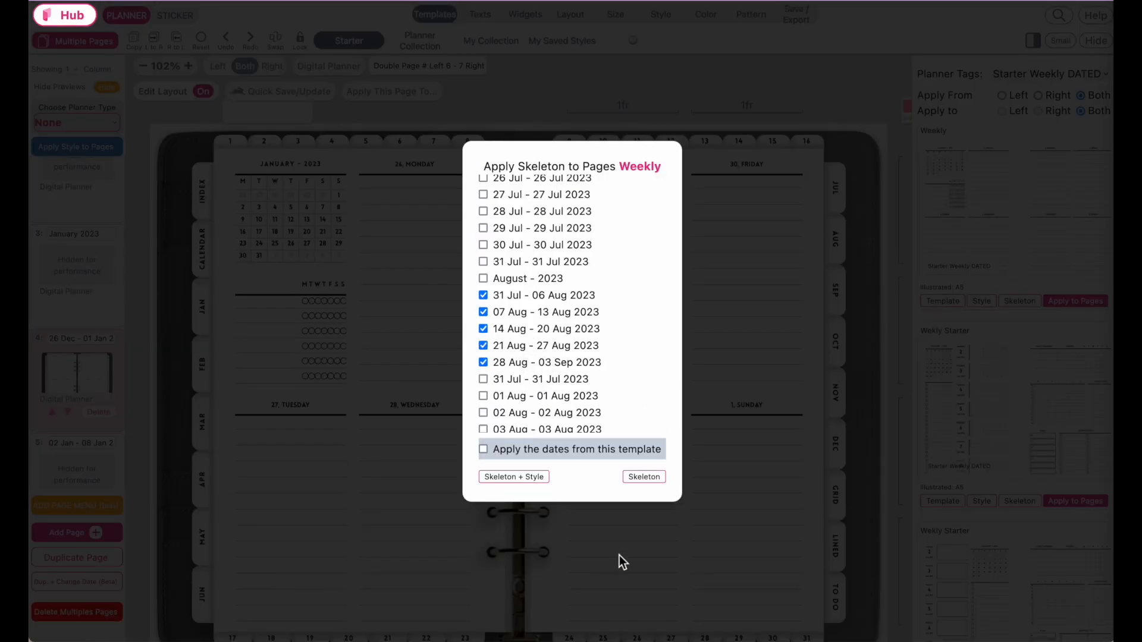
Apply only the Weekly skeleton, without its style, to all selected weekly pages
click(643, 480)
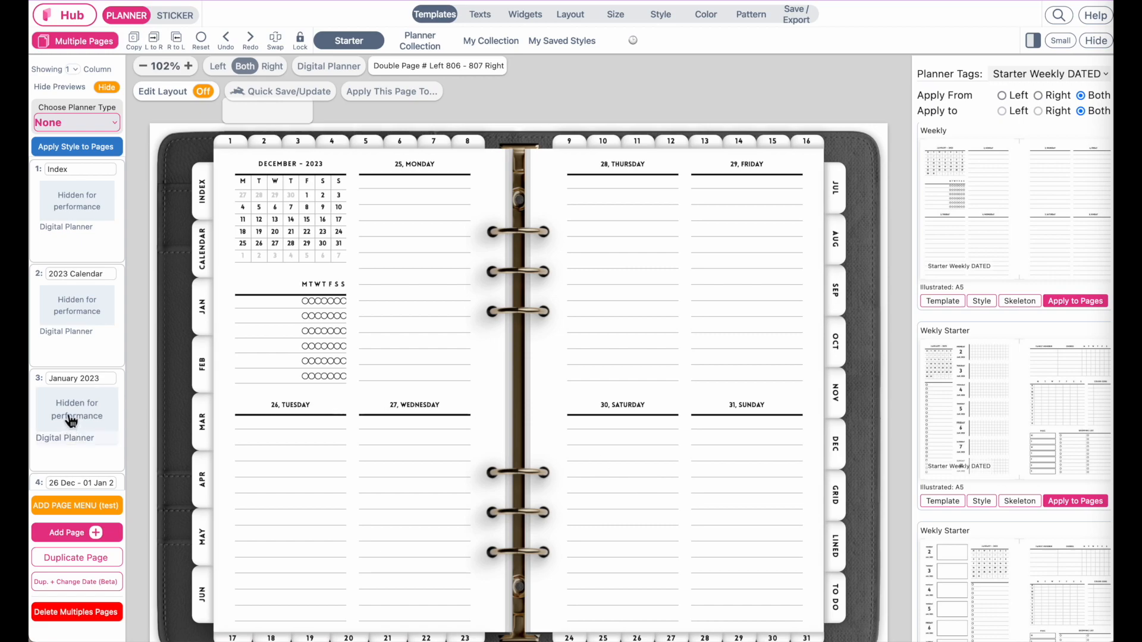
Check the new layout on the August weekly pages 28 Aug - 03 Sep, 21 Aug - 27 Aug and 14 Aug - 20 Aug
scroll(79, 344, down, 20)
scroll(78, 345, up, 5)
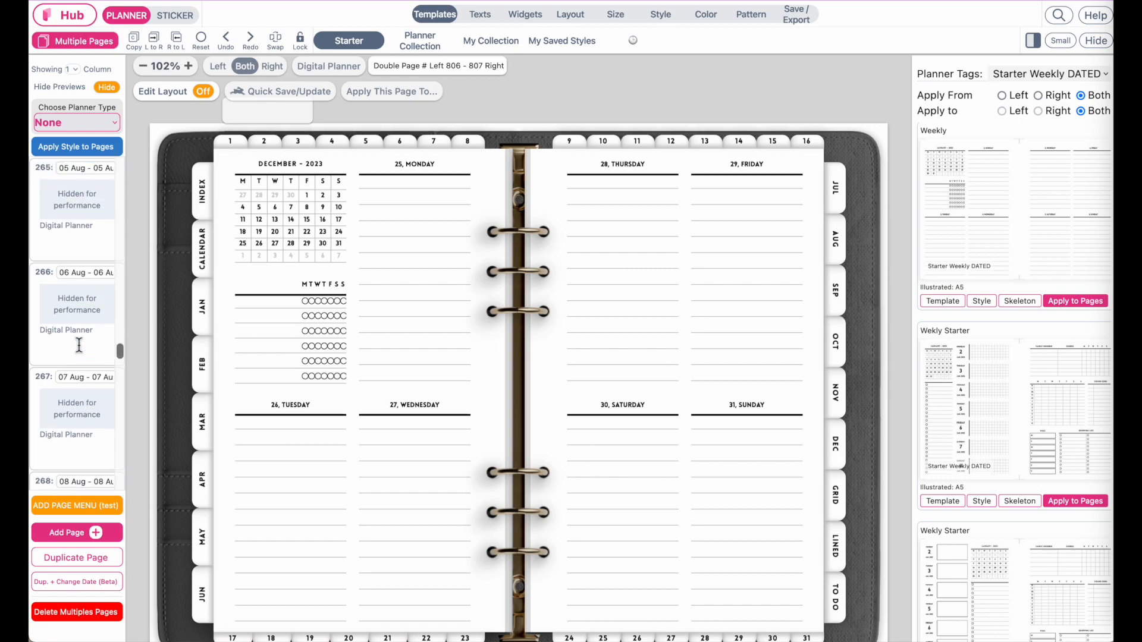
scroll(77, 343, up, 4)
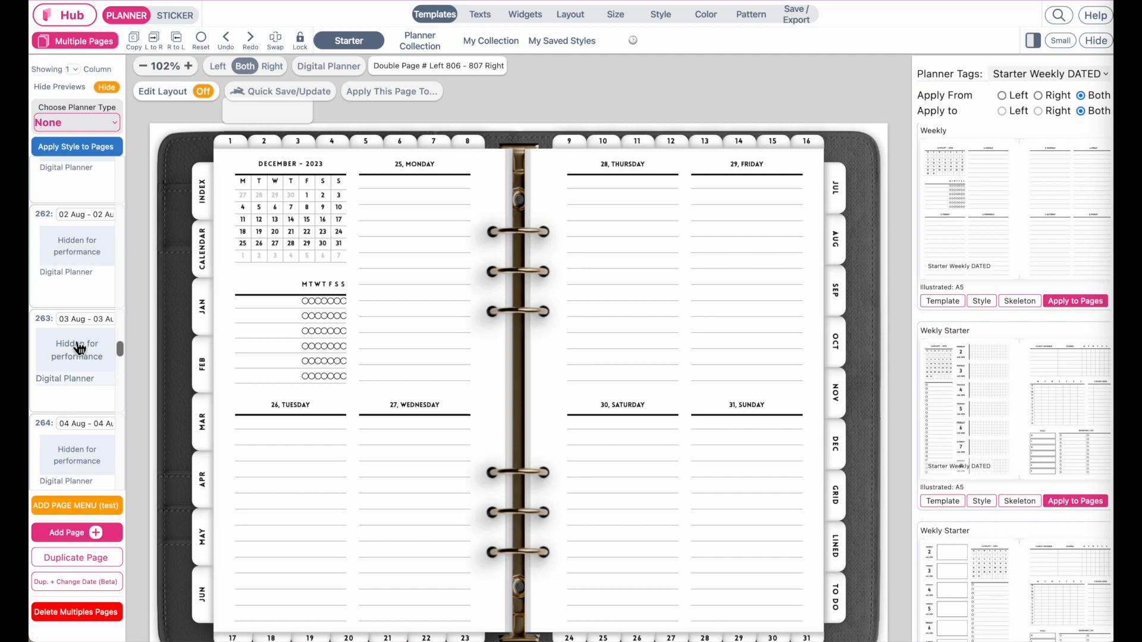
click(79, 279)
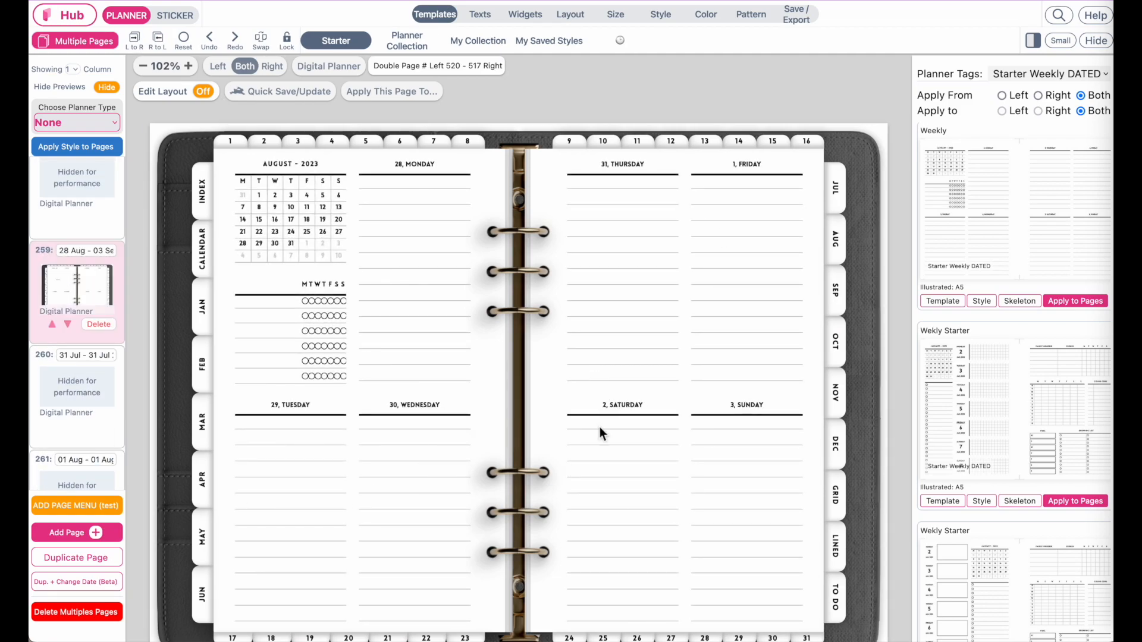
scroll(79, 279, up, 1)
click(79, 283)
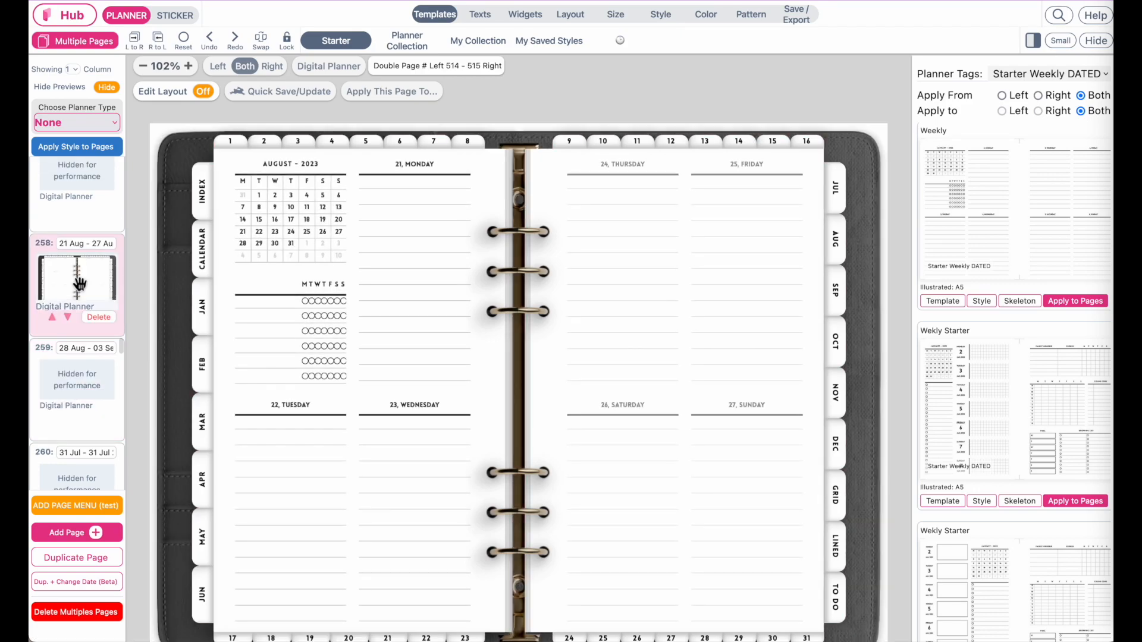
scroll(79, 283, up, 1)
click(83, 269)
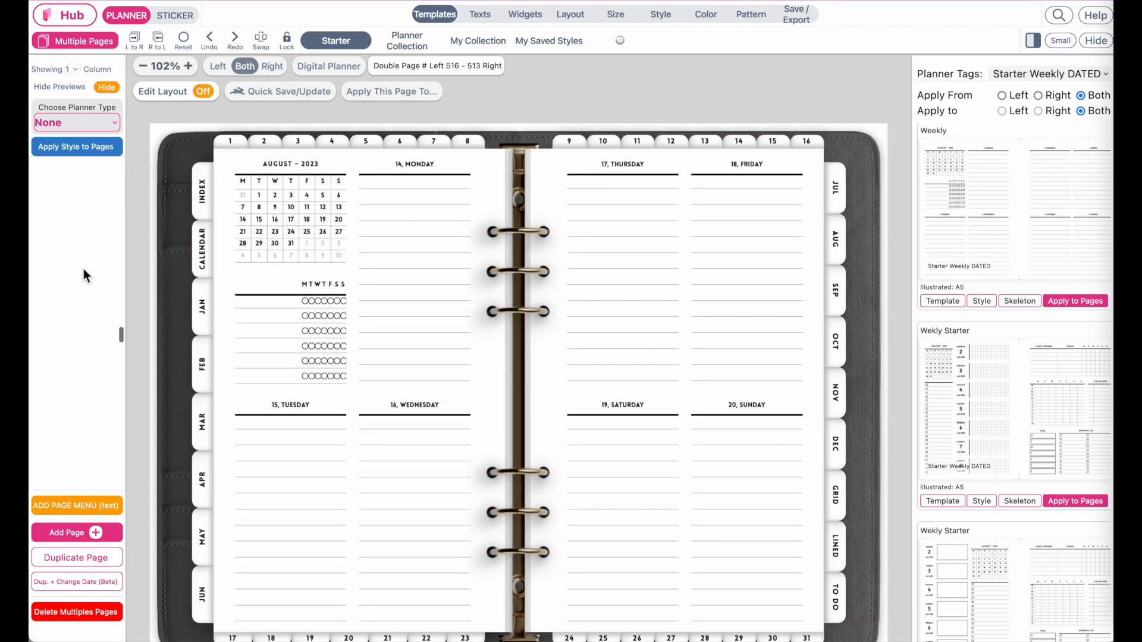
Check the July weekly pages 10 Jul - 16 Jul and 03 Jul - 09 Jul, leaving the 03 Jul - 09 Jul page open
scroll(86, 273, up, 3)
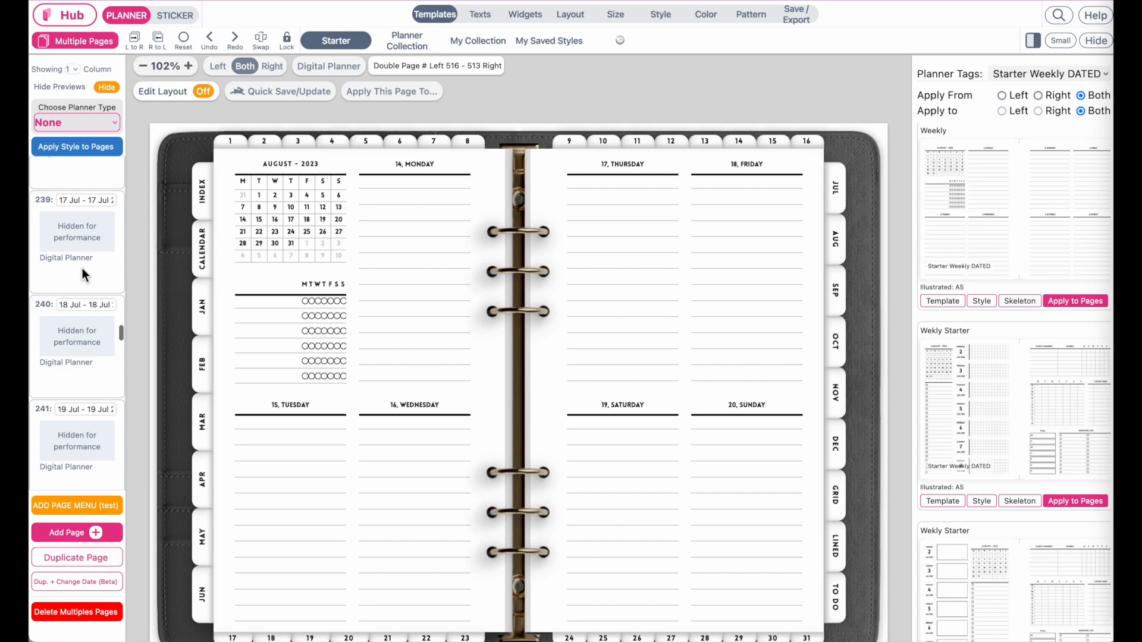
scroll(82, 269, up, 4)
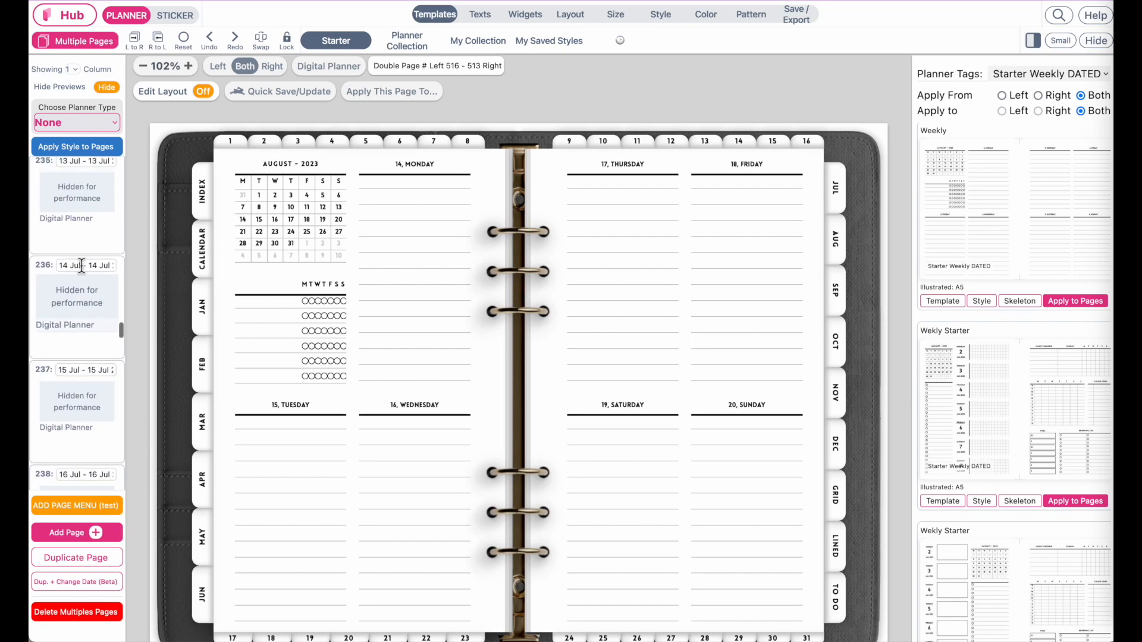
scroll(82, 269, up, 6)
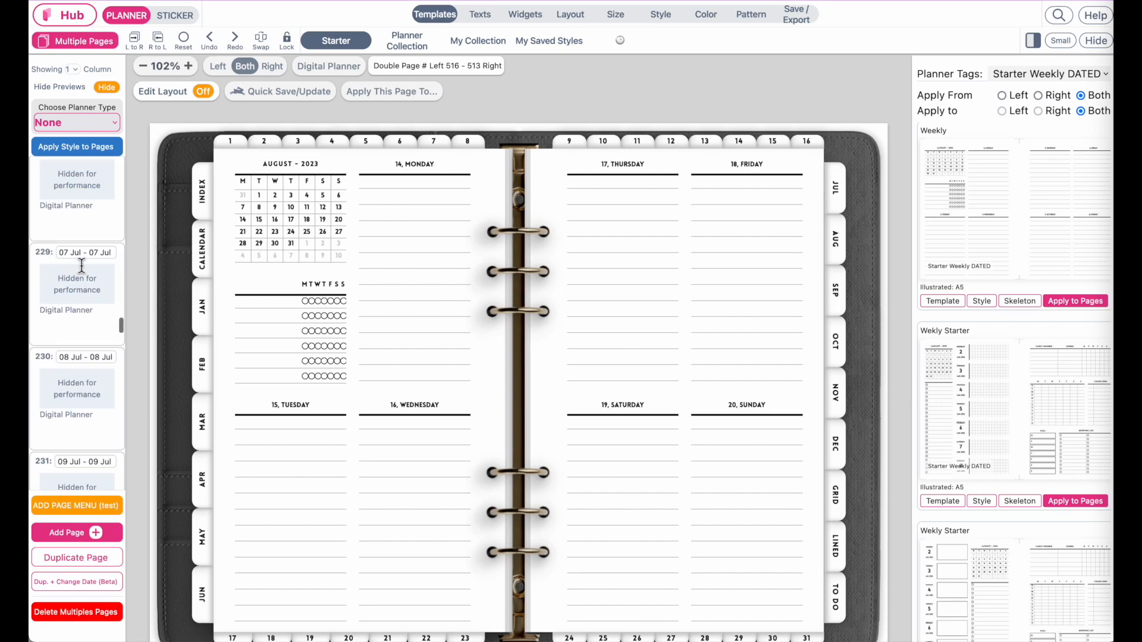
scroll(73, 330, up, 8)
click(74, 333)
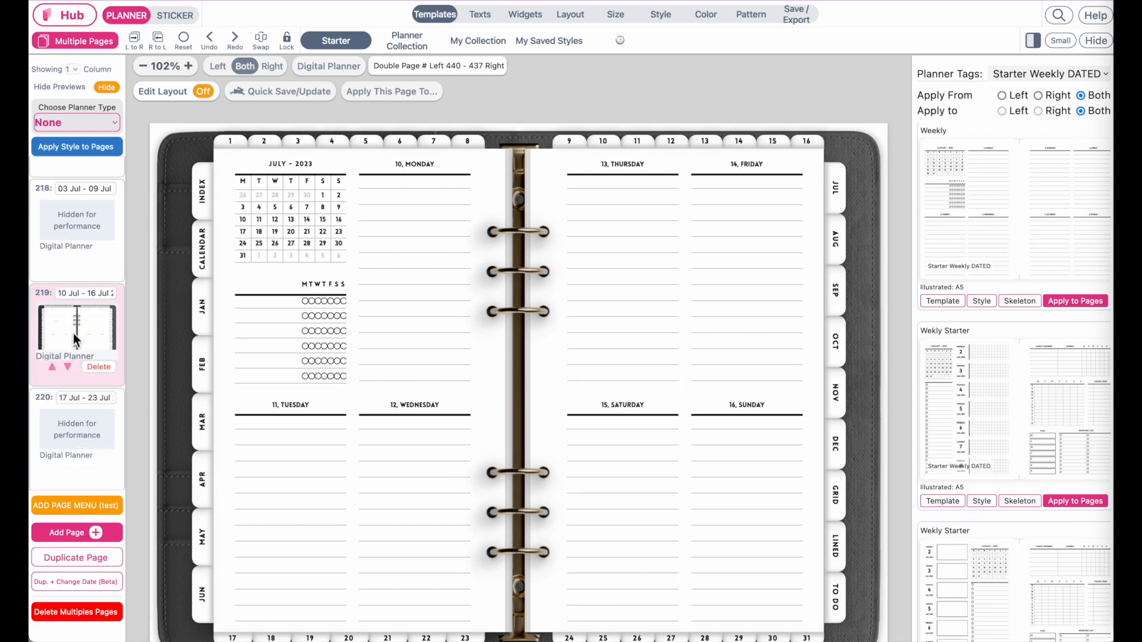
scroll(73, 333, up, 1)
scroll(73, 323, up, 2)
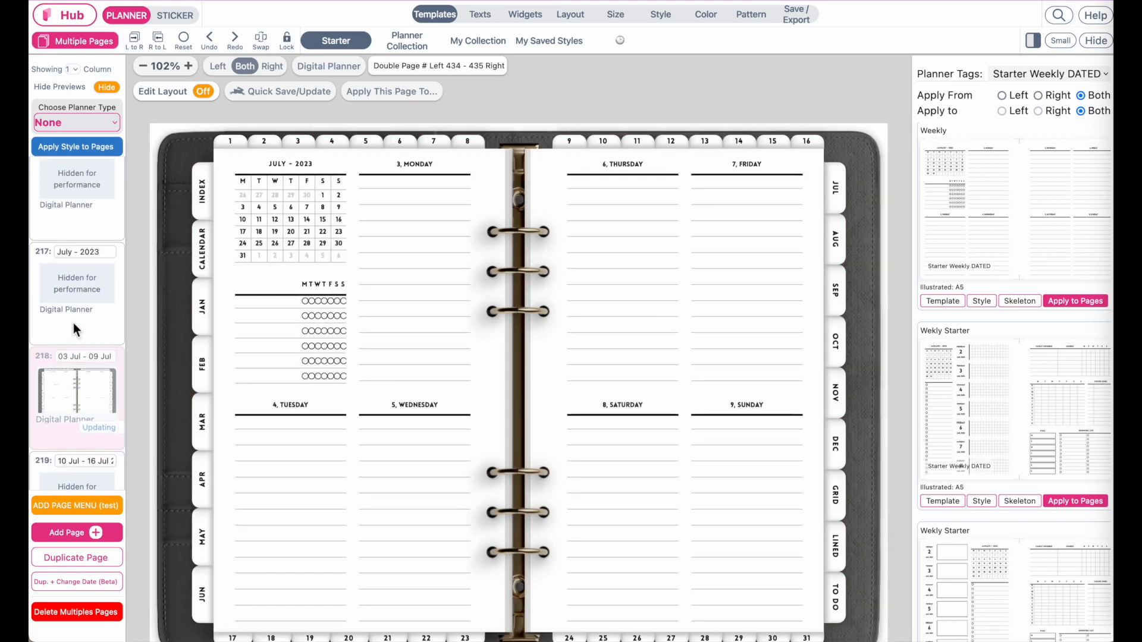
click(73, 291)
click(75, 404)
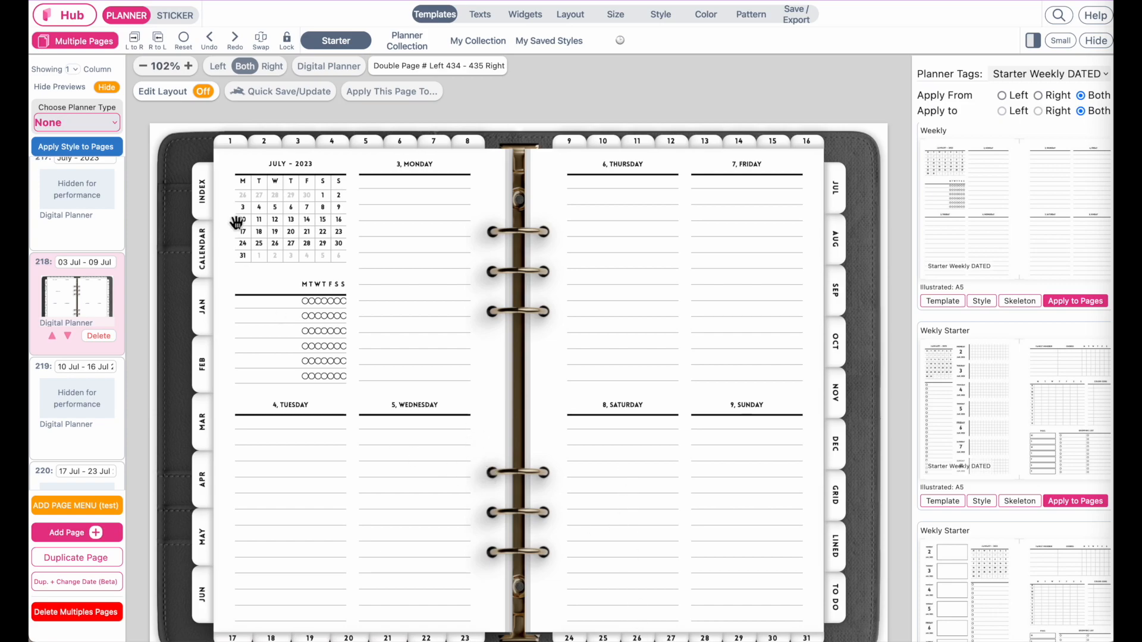
Enable layout editing and remove the habit tracker widget beneath the monthly calendar on the 03 Jul - 09 Jul page
click(203, 92)
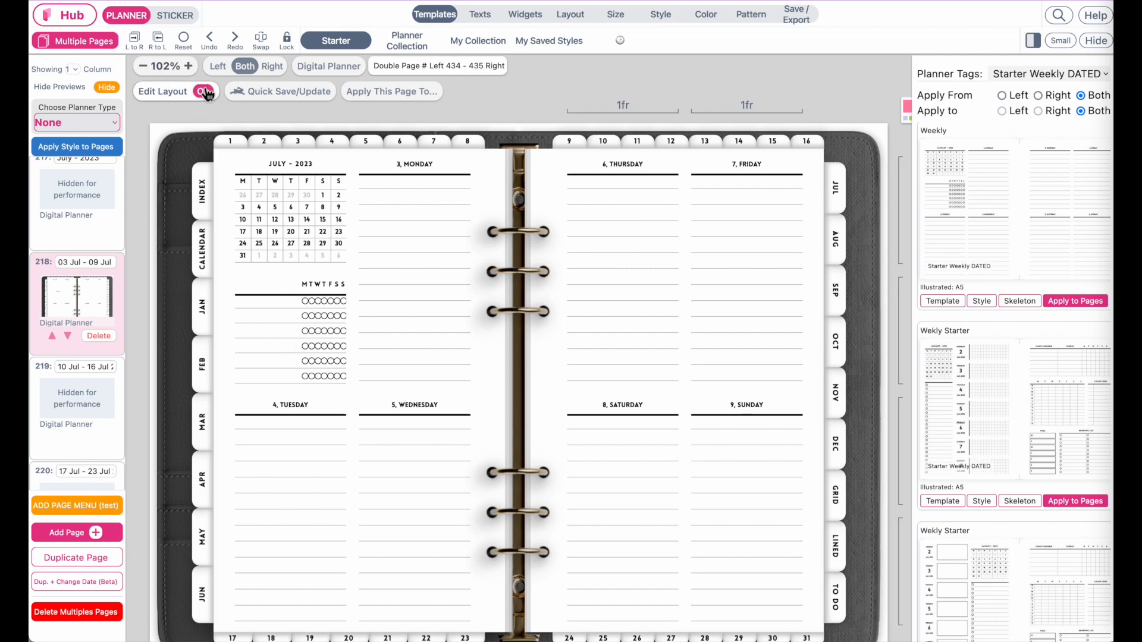
click(293, 342)
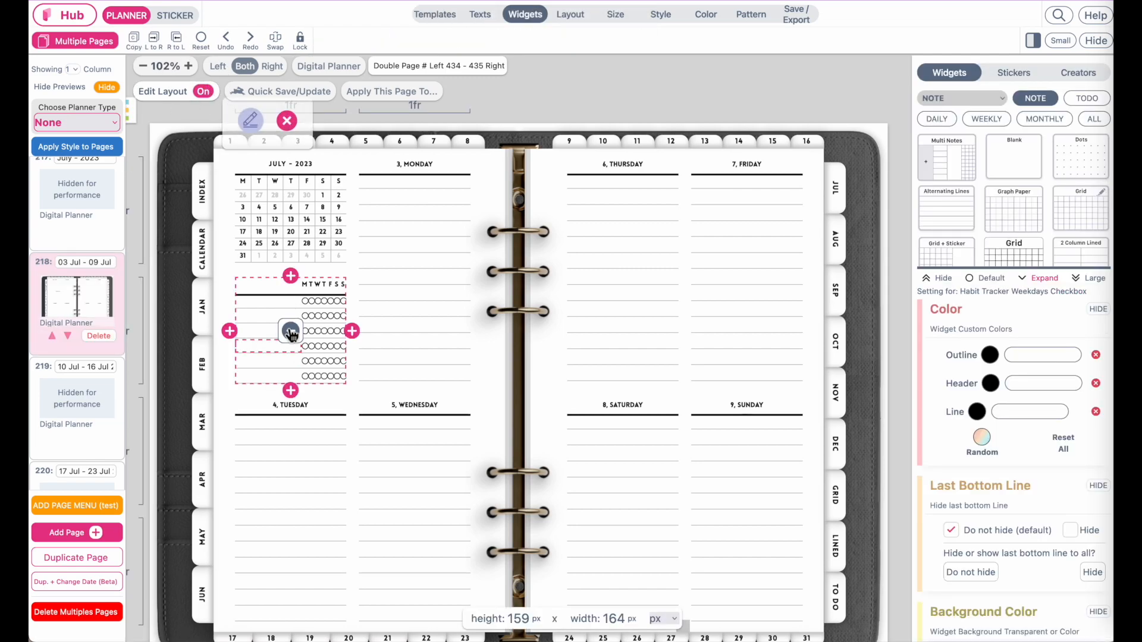
click(290, 333)
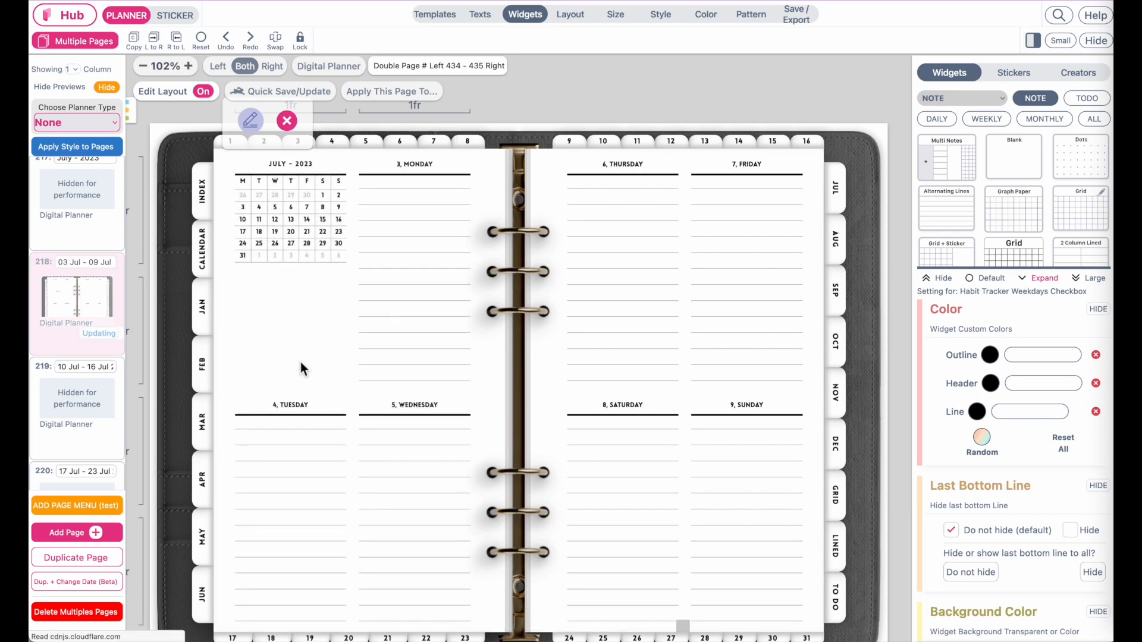
Extend the monthly calendar widget down over the empty space beneath it, and finish editing the layout
click(276, 245)
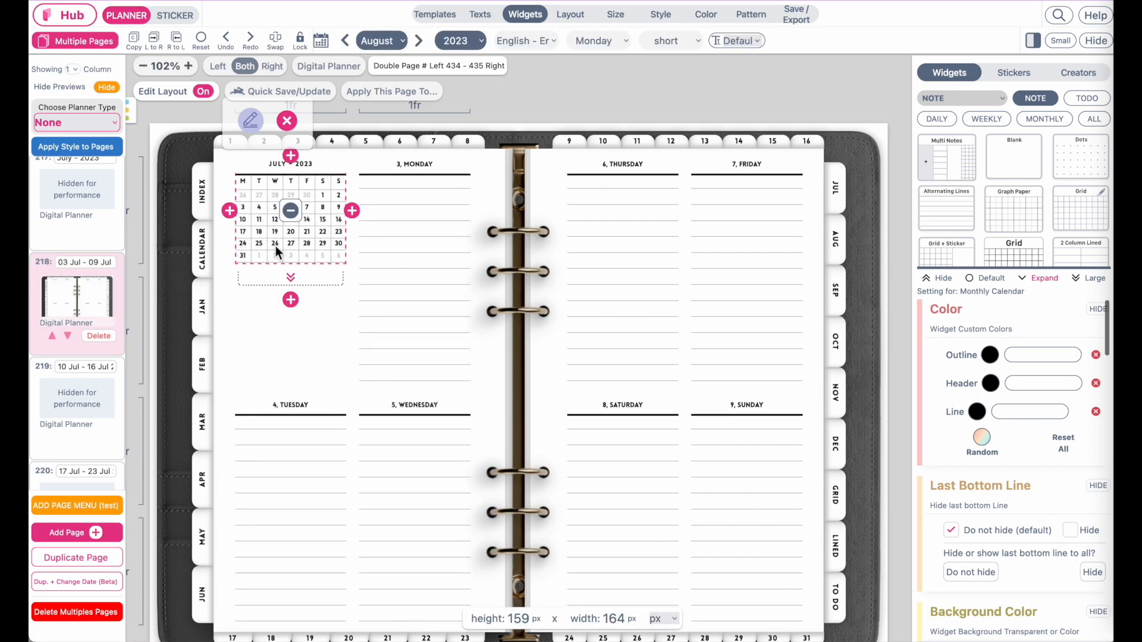
click(305, 281)
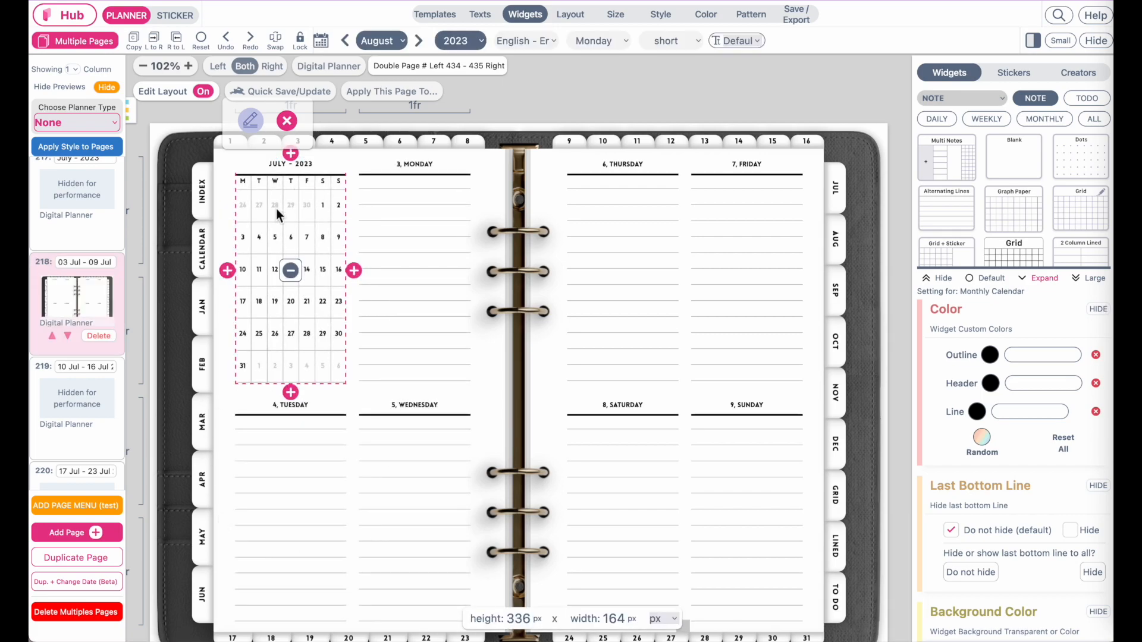
click(290, 122)
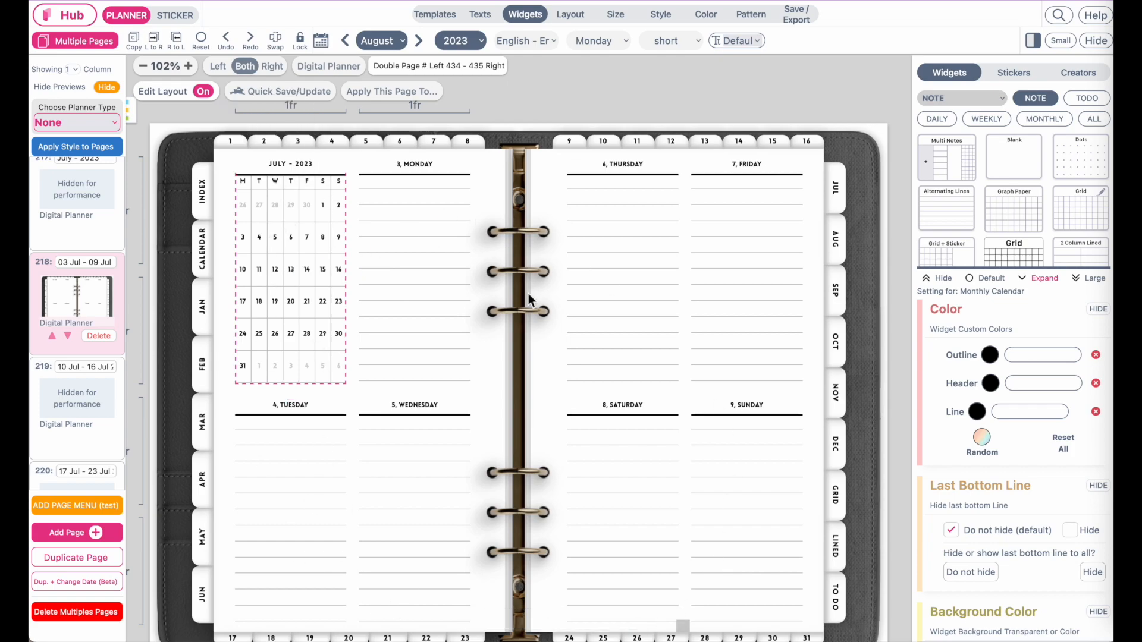
click(55, 479)
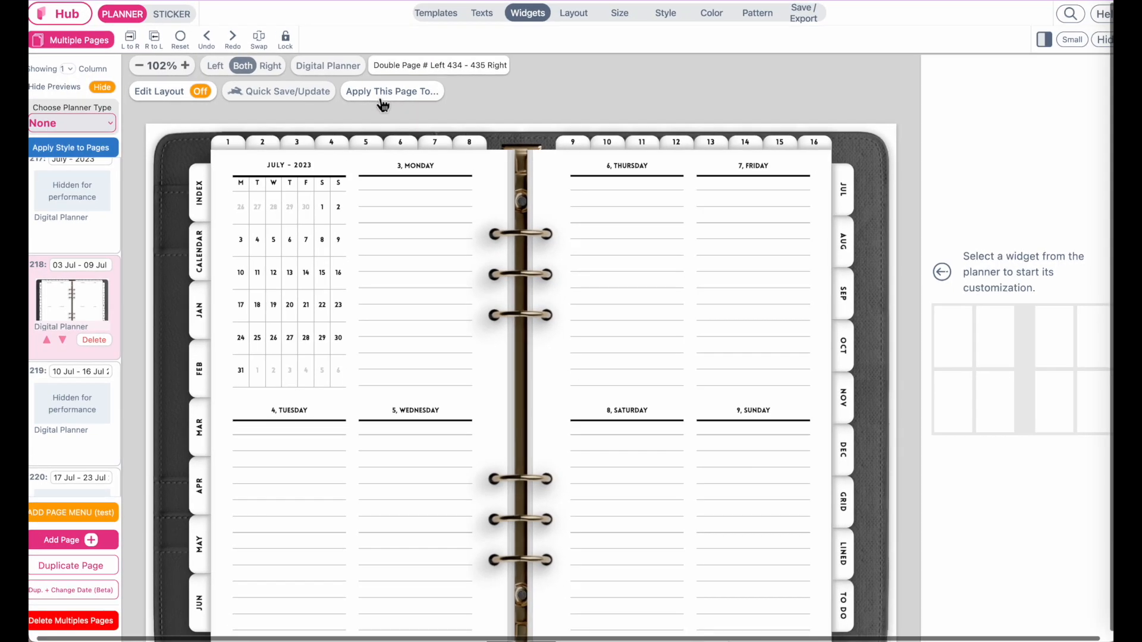
Apply the current page's skeleton, without style or dates, to the already selected weekly pages after looking through the page selection
click(383, 93)
scroll(503, 326, down, 3)
scroll(503, 326, down, 5)
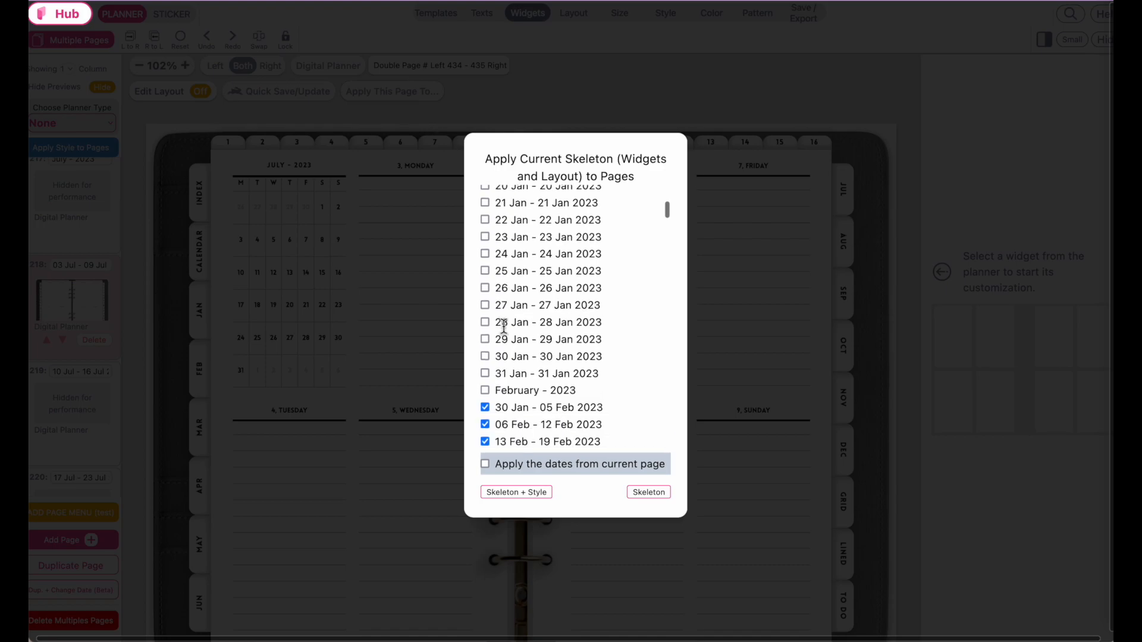
scroll(504, 325, up, 3)
scroll(504, 326, down, 10)
scroll(504, 326, up, 10)
scroll(503, 326, up, 3)
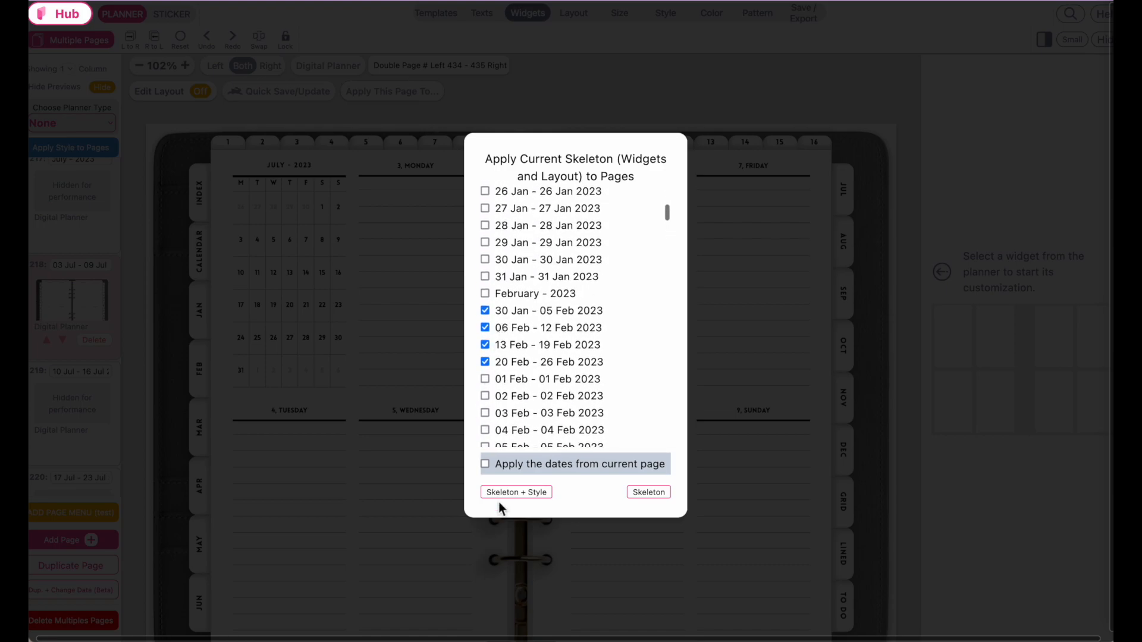
click(656, 498)
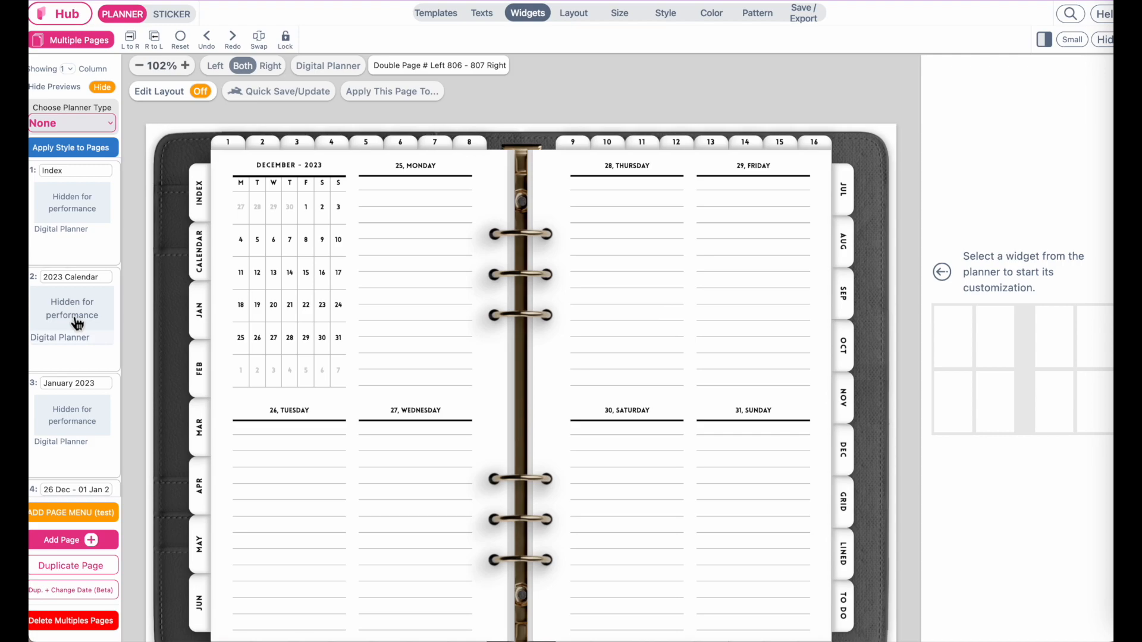
Open the 15 May - 21 May weekly page to check its updated calendar layout
scroll(91, 352, down, 10)
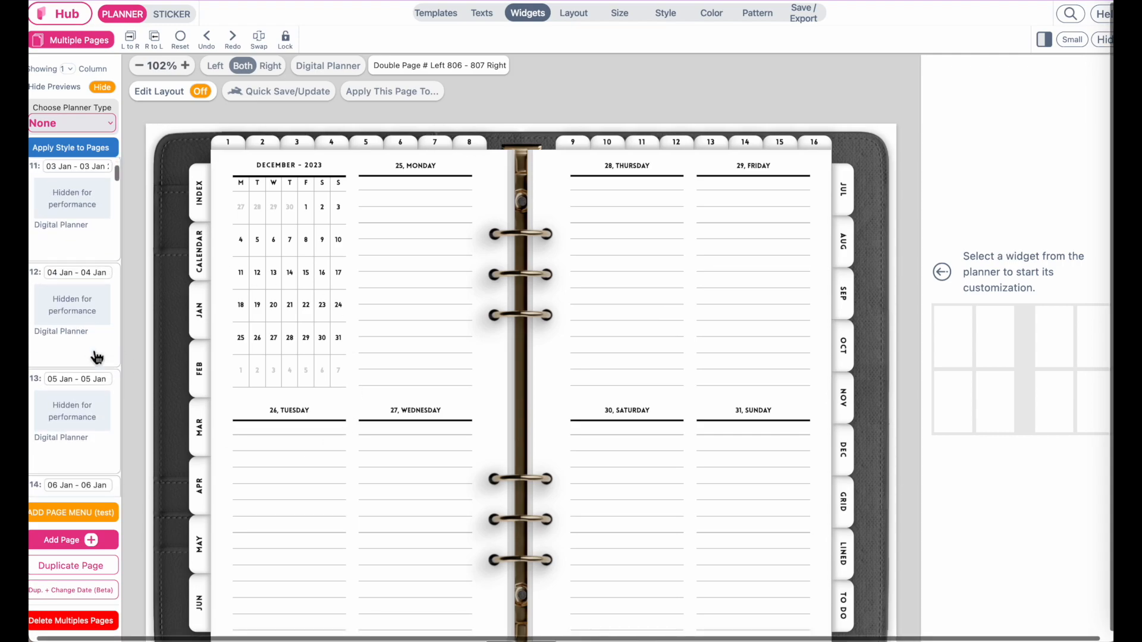
drag(117, 175, 116, 271)
scroll(88, 358, down, 8)
scroll(92, 365, down, 2)
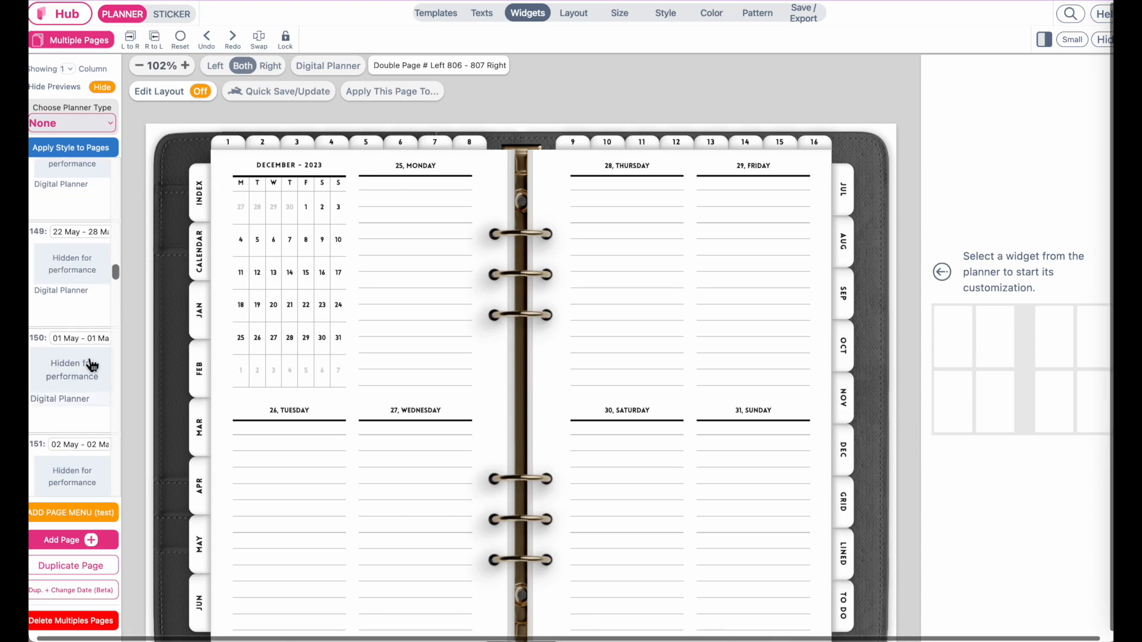
scroll(92, 364, up, 2)
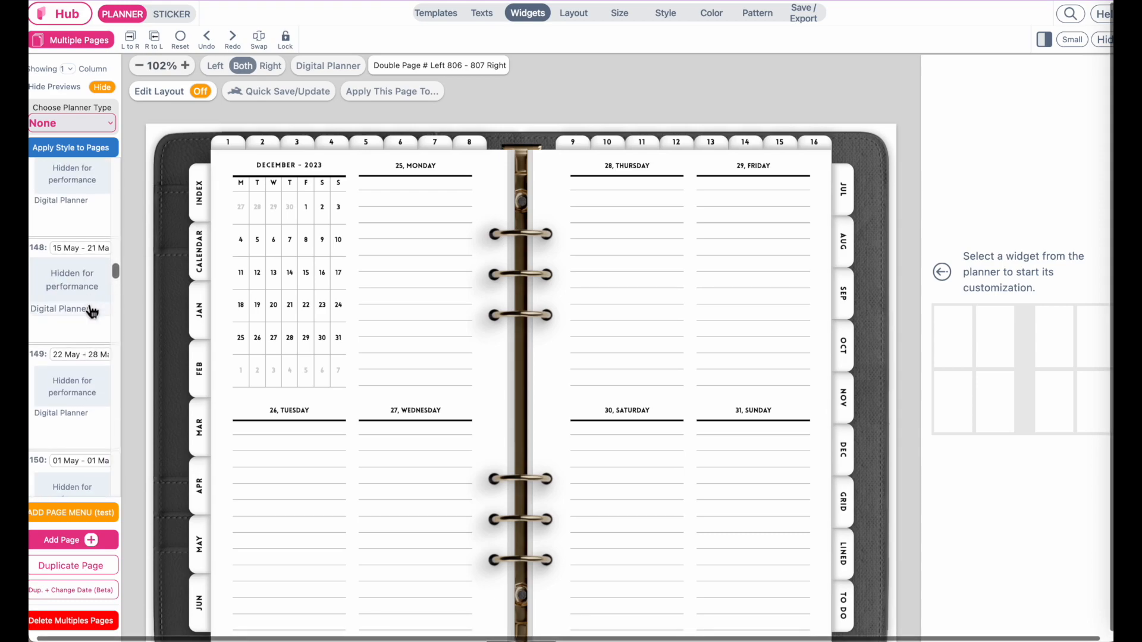
click(91, 299)
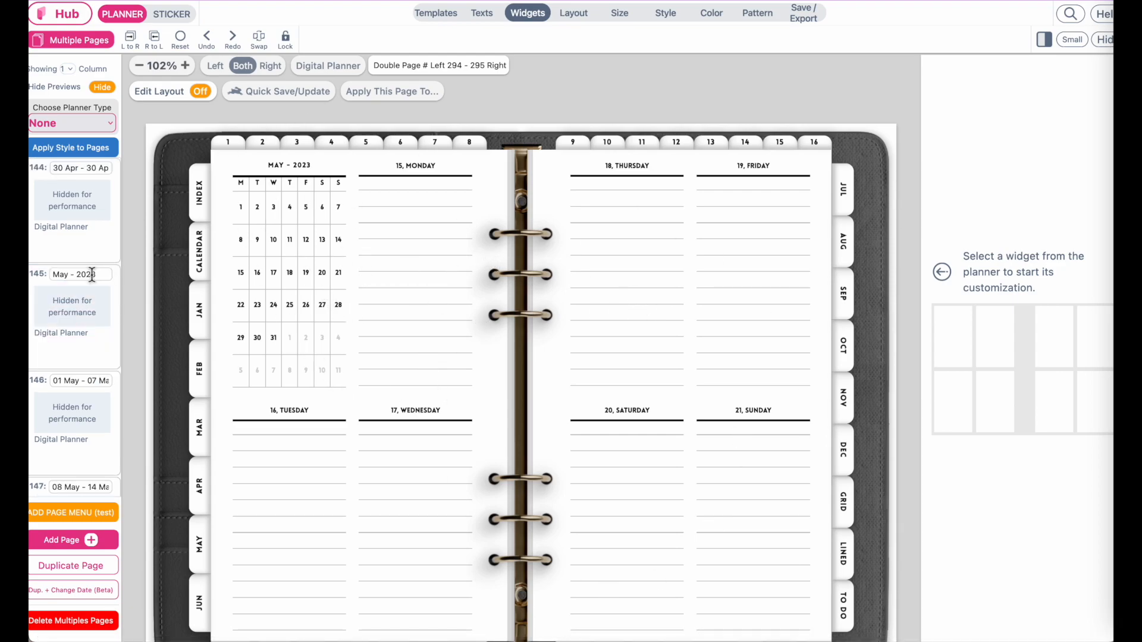
Open the 01 Jan 2023 daily page and display the available planner templates
scroll(92, 274, up, 5)
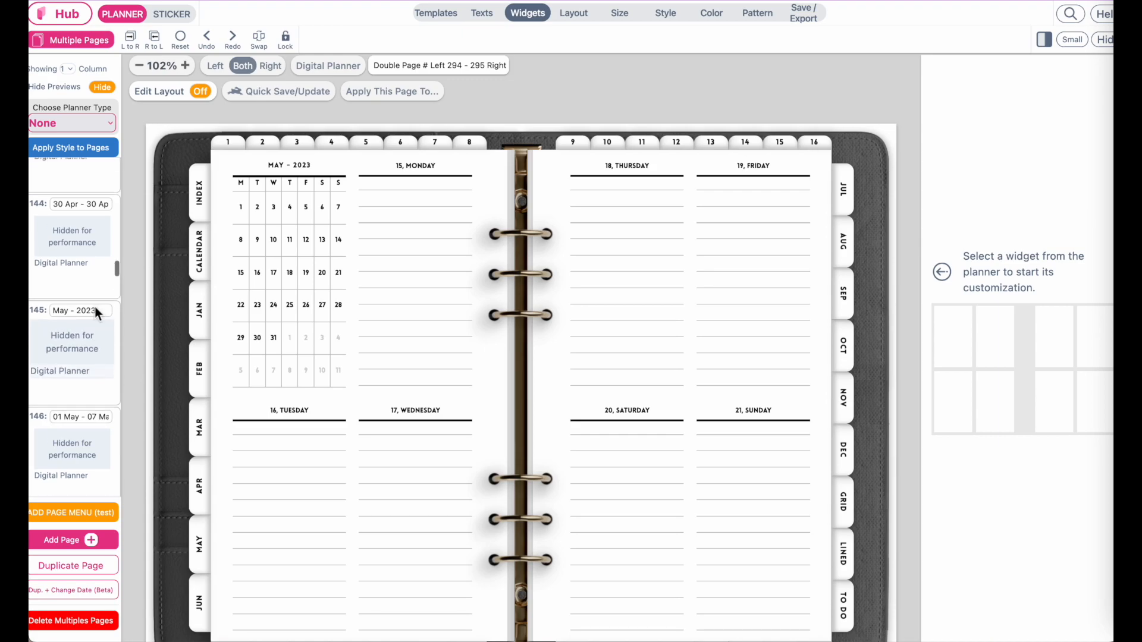
drag(115, 270, 117, 171)
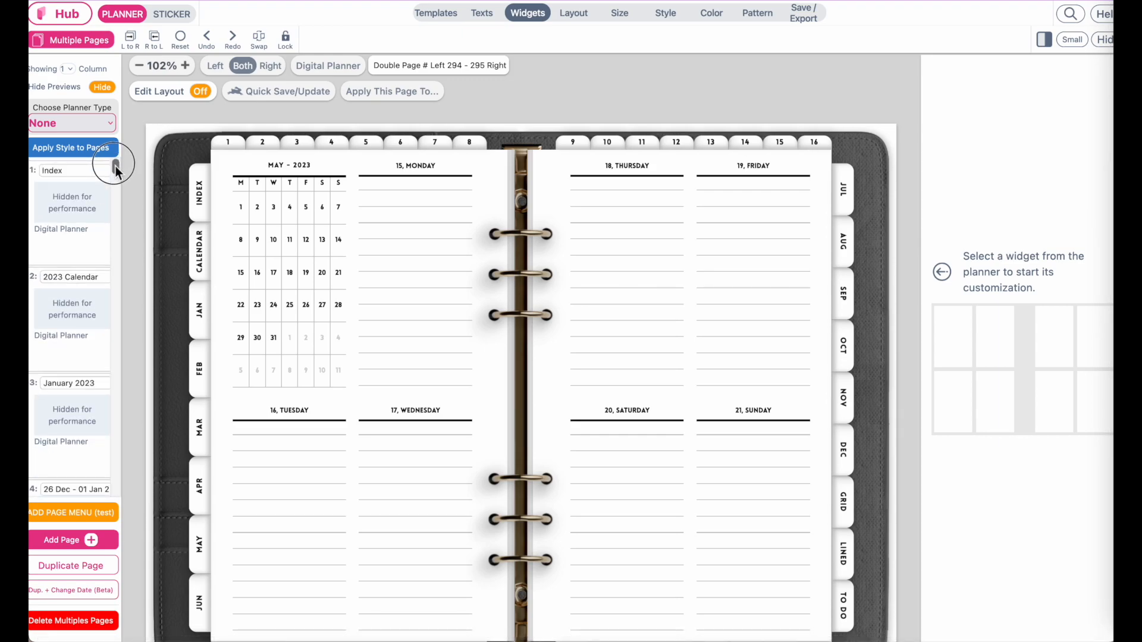
scroll(92, 334, down, 10)
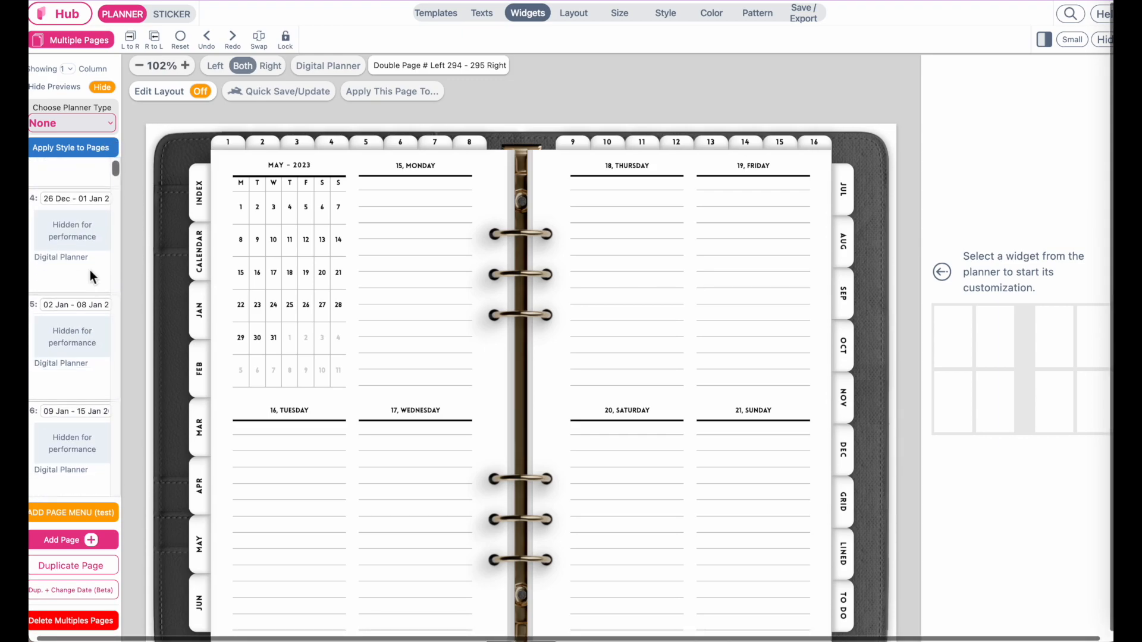
scroll(83, 361, up, 3)
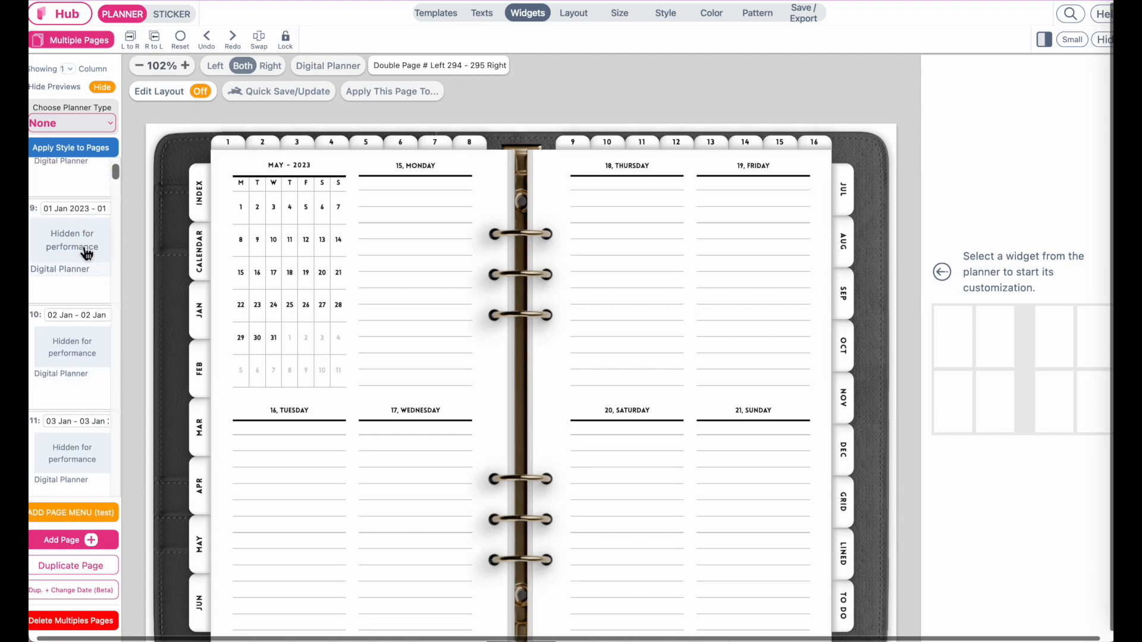
click(86, 262)
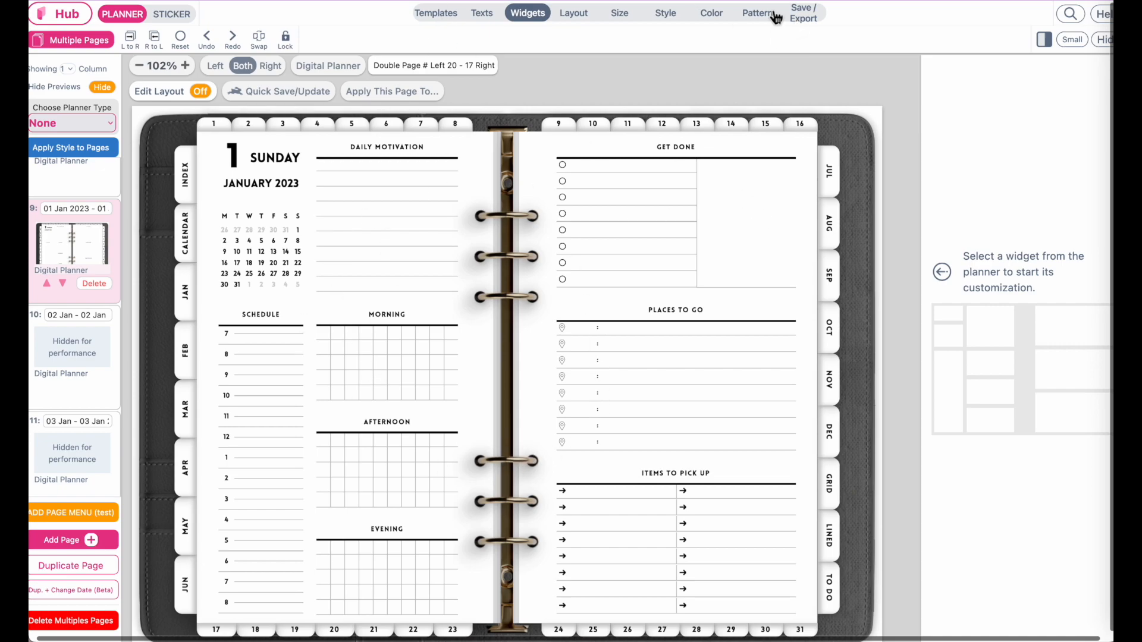
click(437, 15)
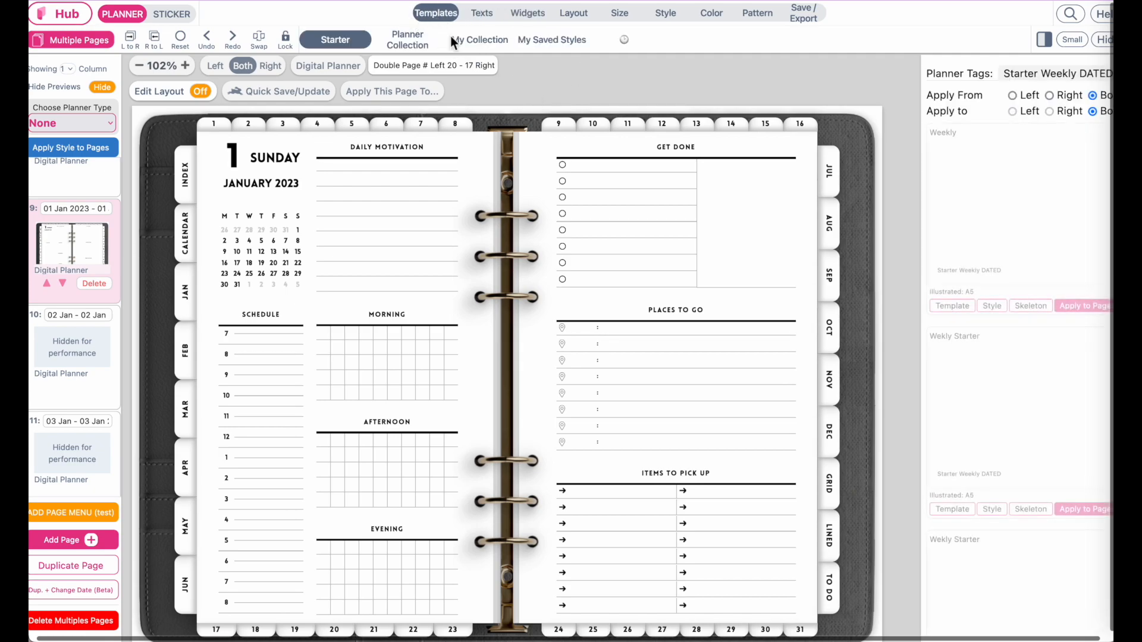
click(485, 43)
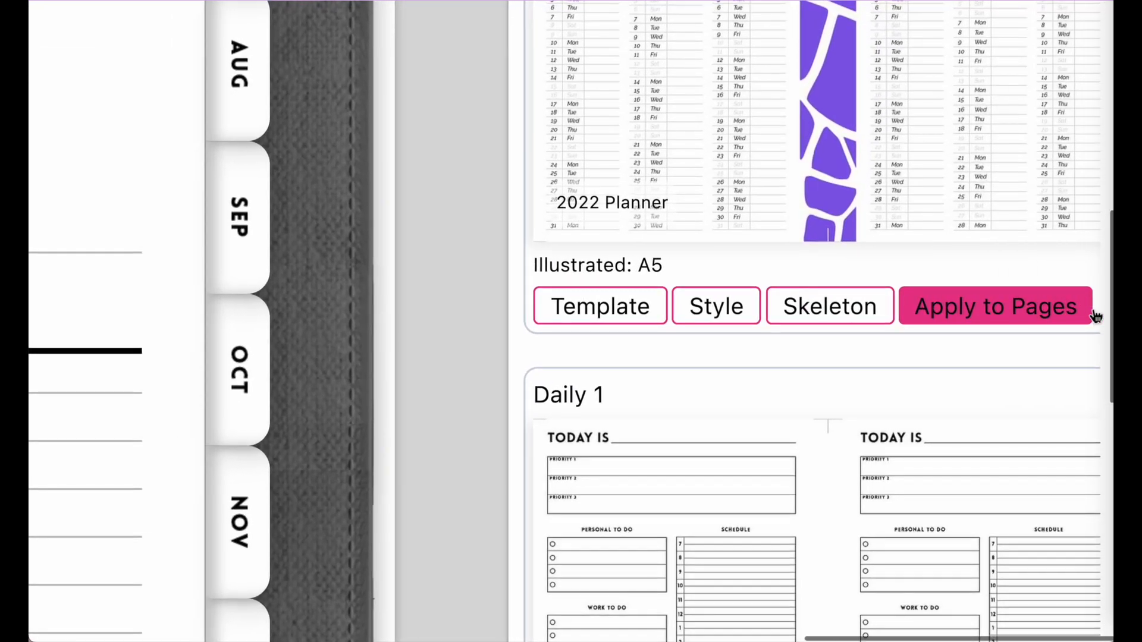
click(1087, 309)
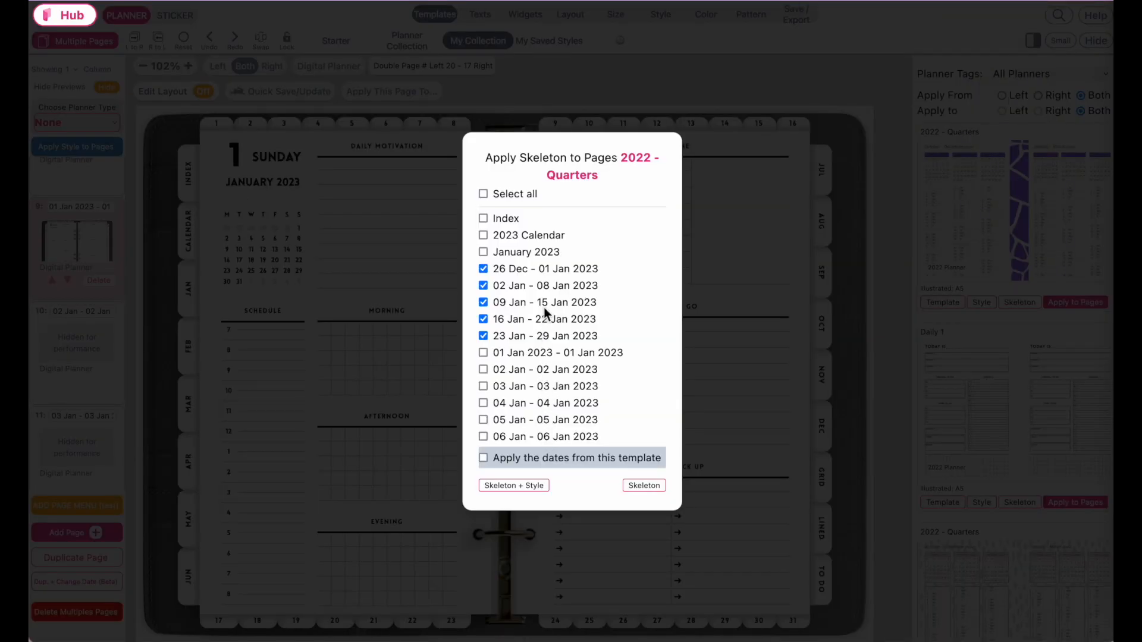
click(598, 550)
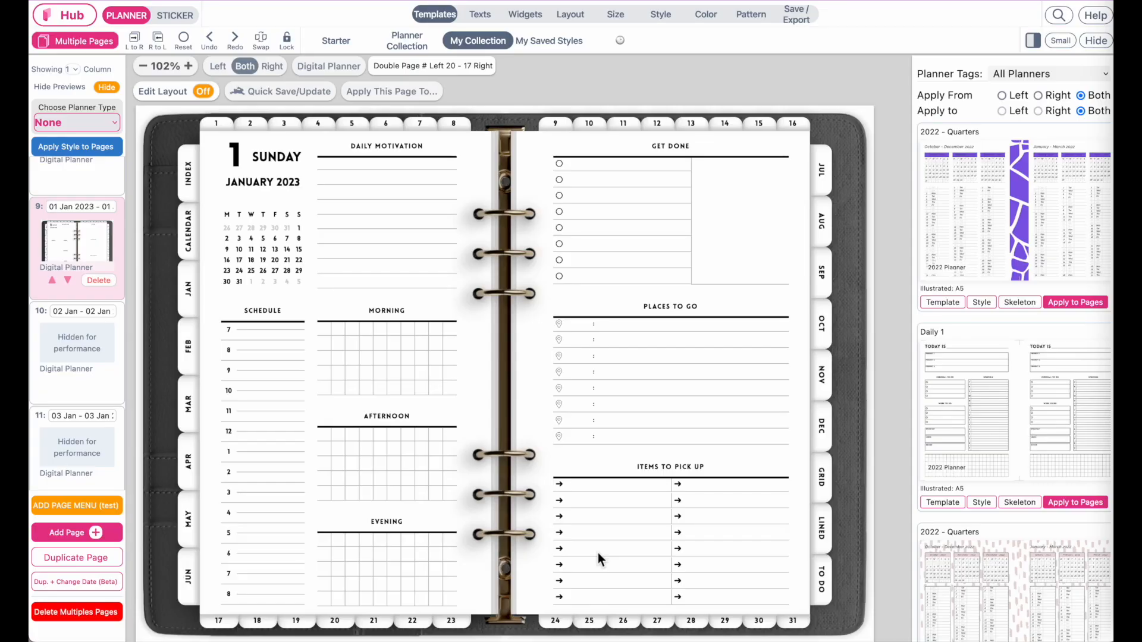
Show the Starter templates tagged Starter Daily DATED
click(328, 46)
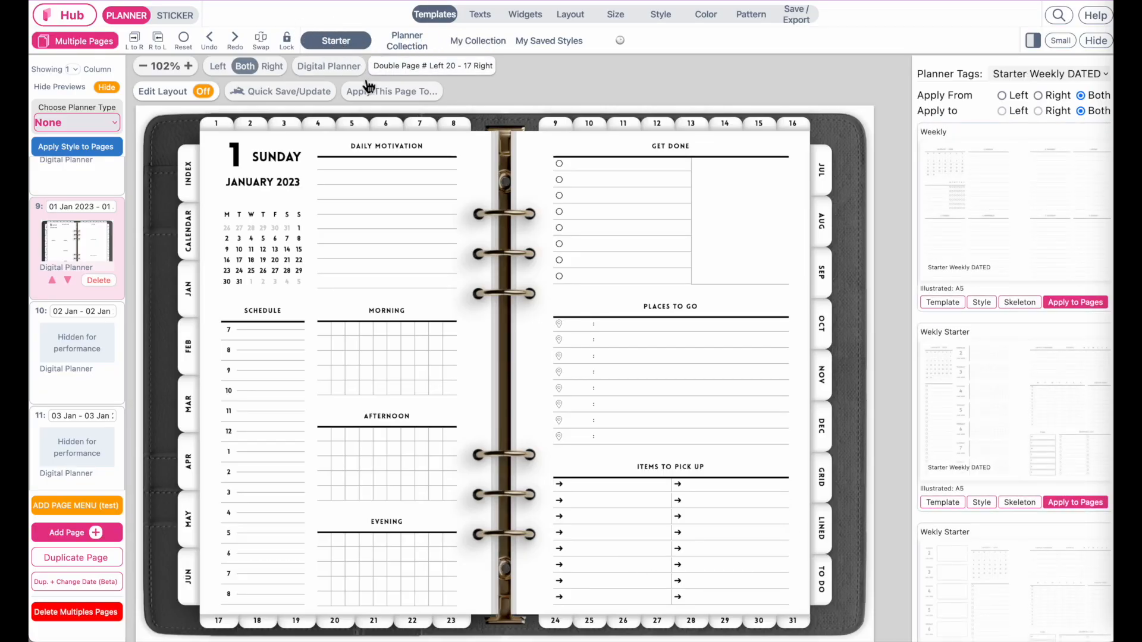
click(1072, 74)
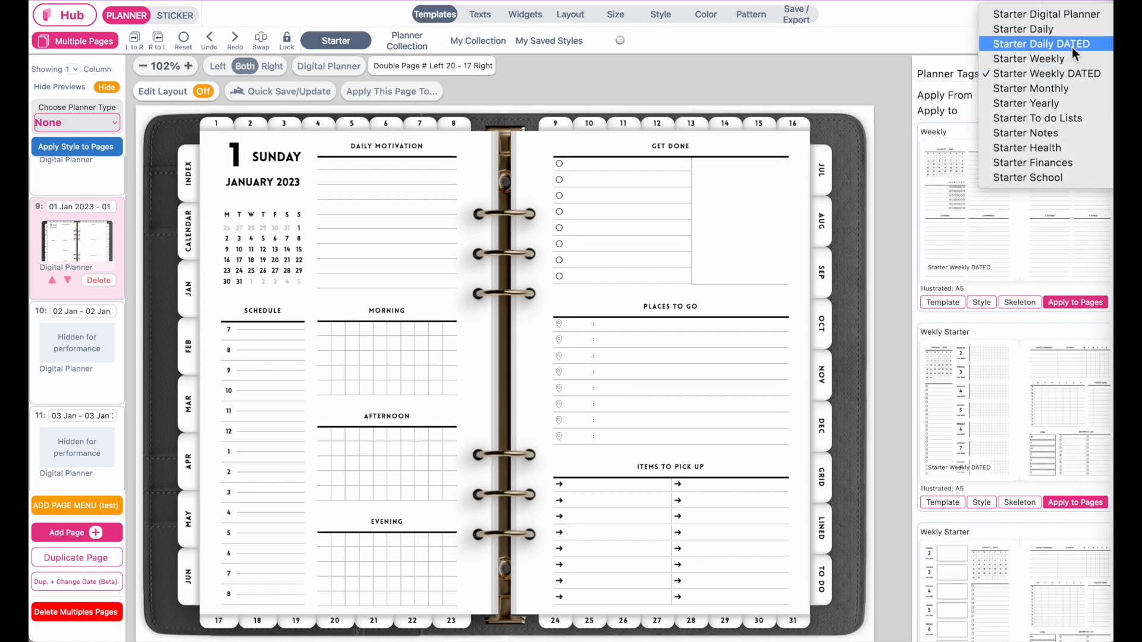
click(1071, 48)
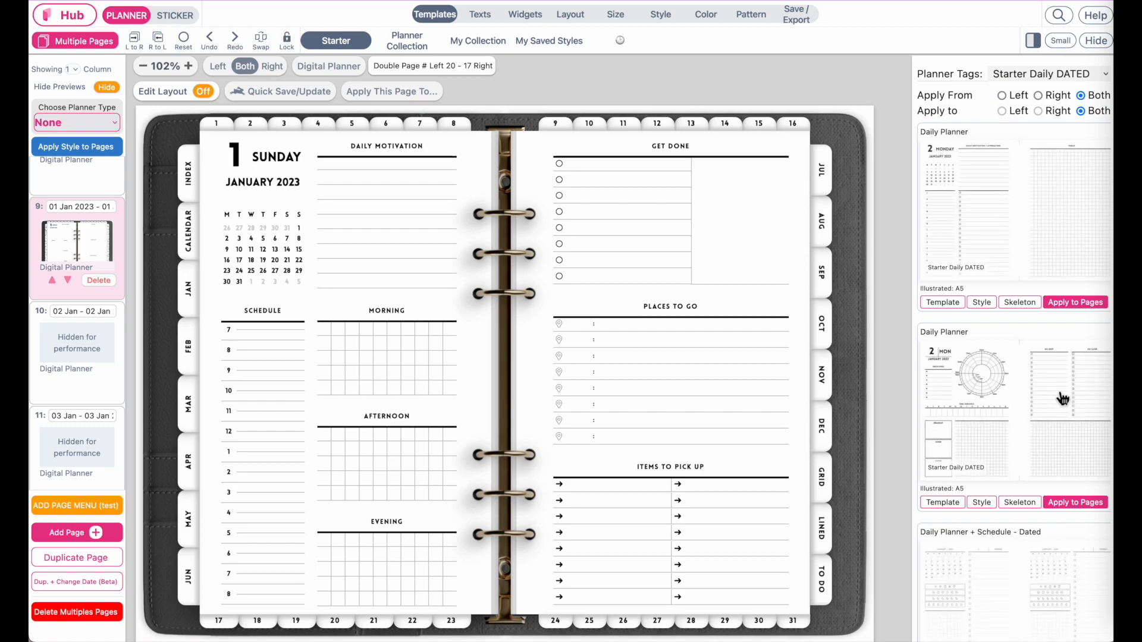
Try the skeletons of the first two Daily Planner templates and of Daily Planner + Schedule - Dated on the 01 Jan 2023 page
click(1027, 304)
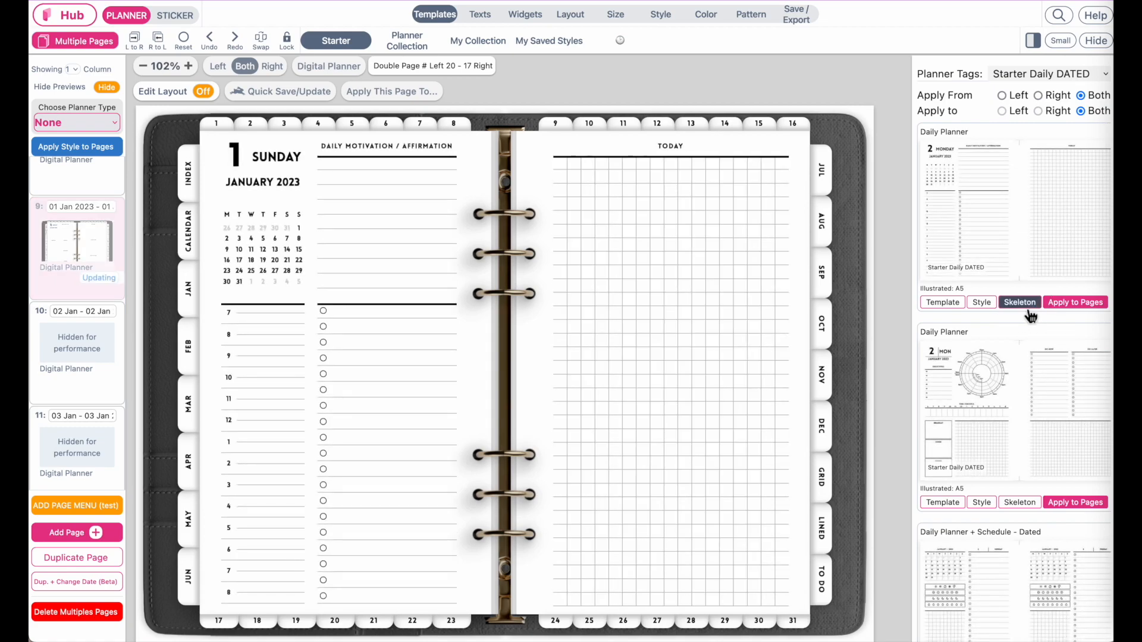
scroll(1030, 317, down, 3)
click(1027, 331)
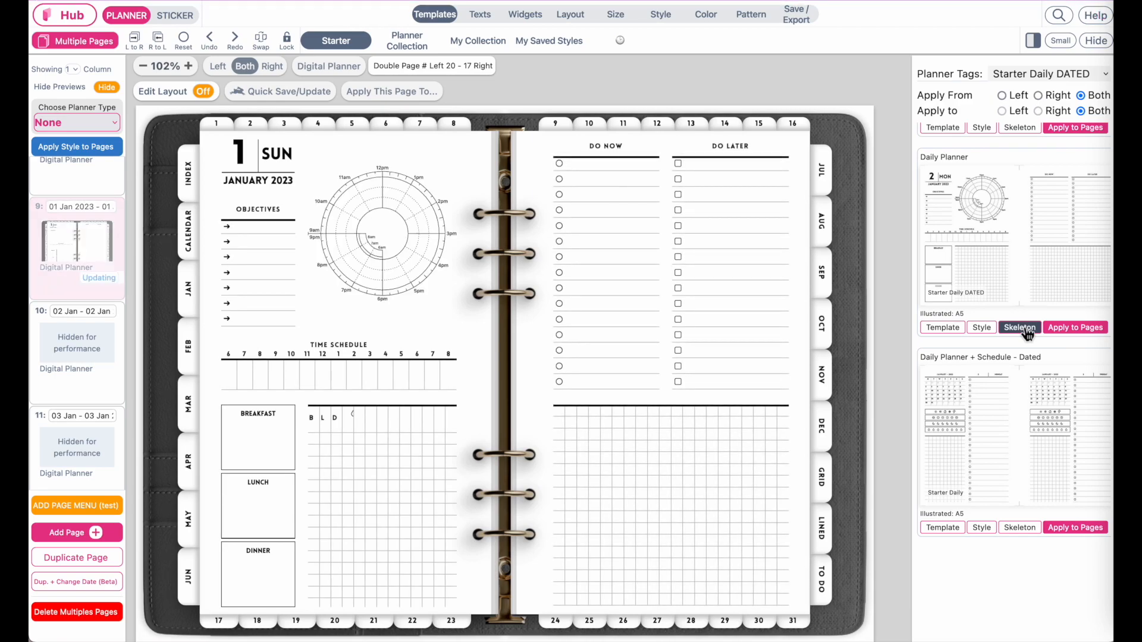
scroll(1027, 333, down, 3)
click(1019, 364)
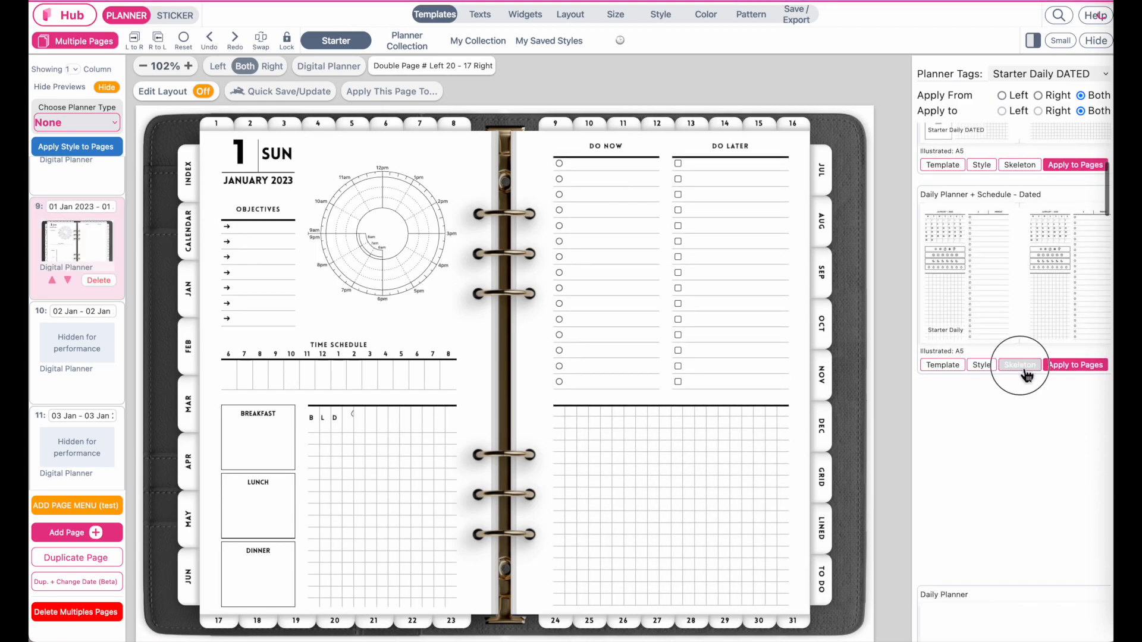
scroll(1027, 376, down, 3)
scroll(1027, 375, down, 2)
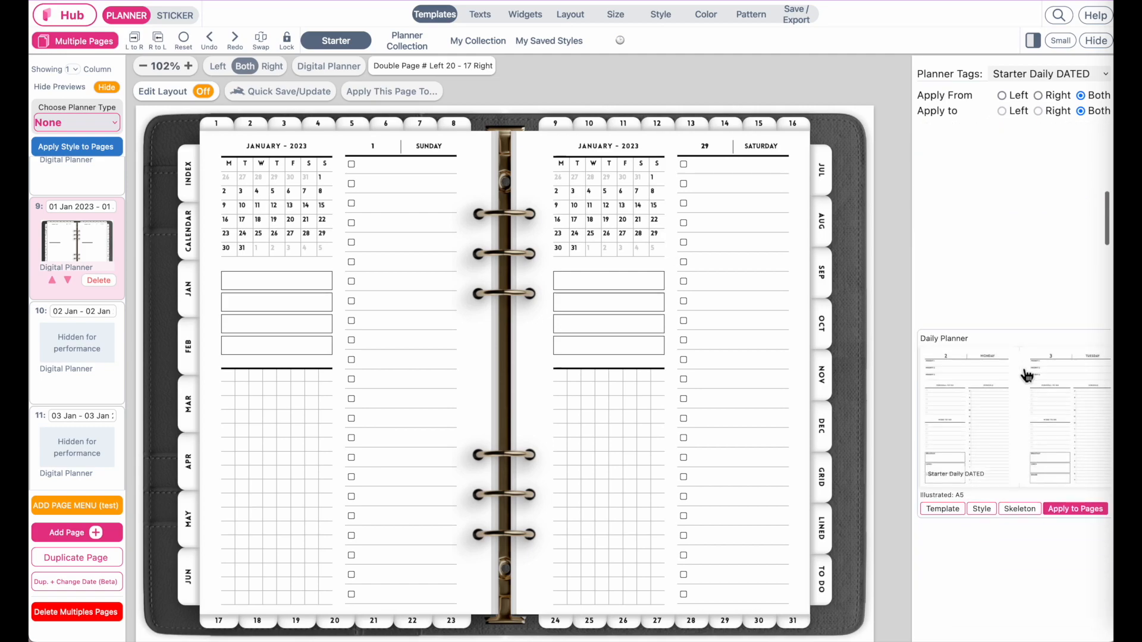
Try three more Daily Planner skeletons on the page: the Inbox layout, the Get Done layout and the two-day Morning/Afternoon/Evening layout
scroll(1027, 376, up, 3)
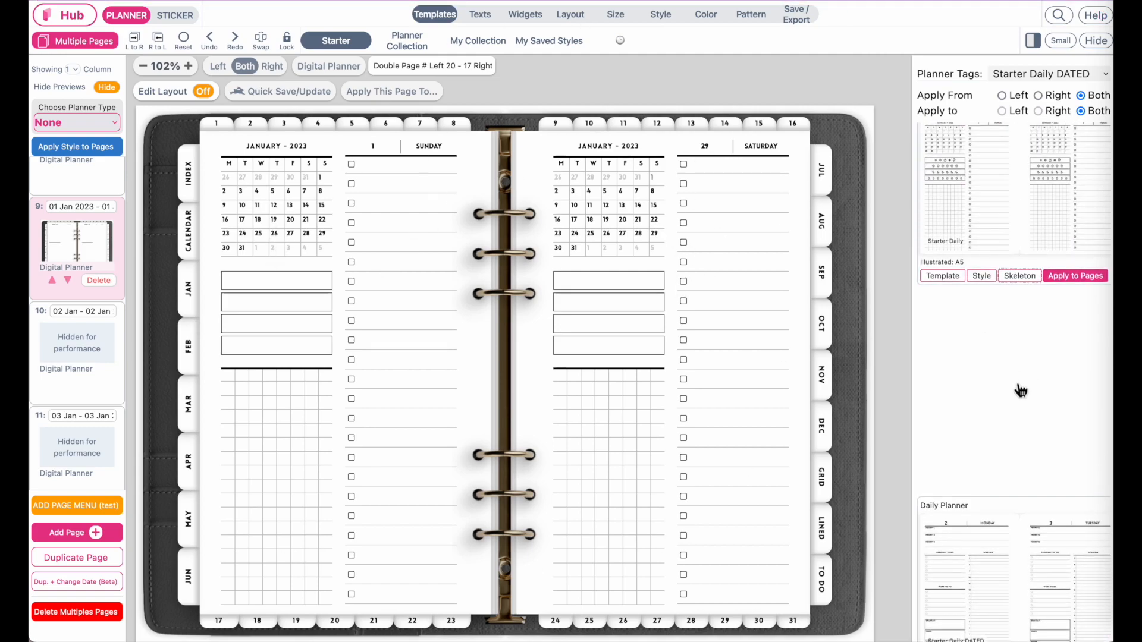
scroll(1021, 391, down, 5)
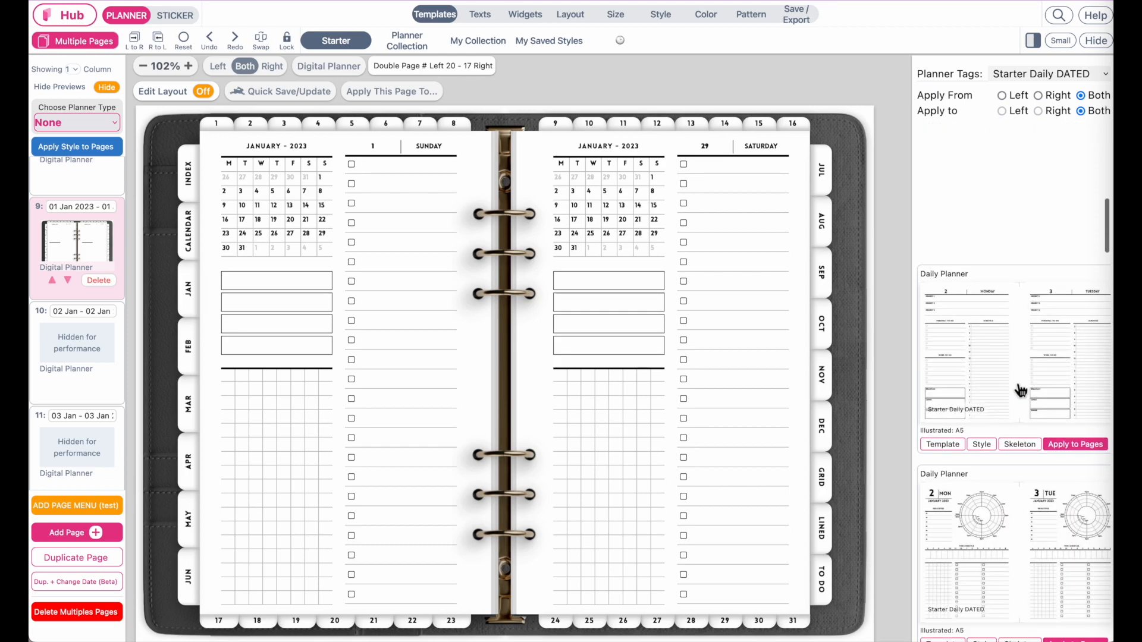
scroll(1020, 391, down, 10)
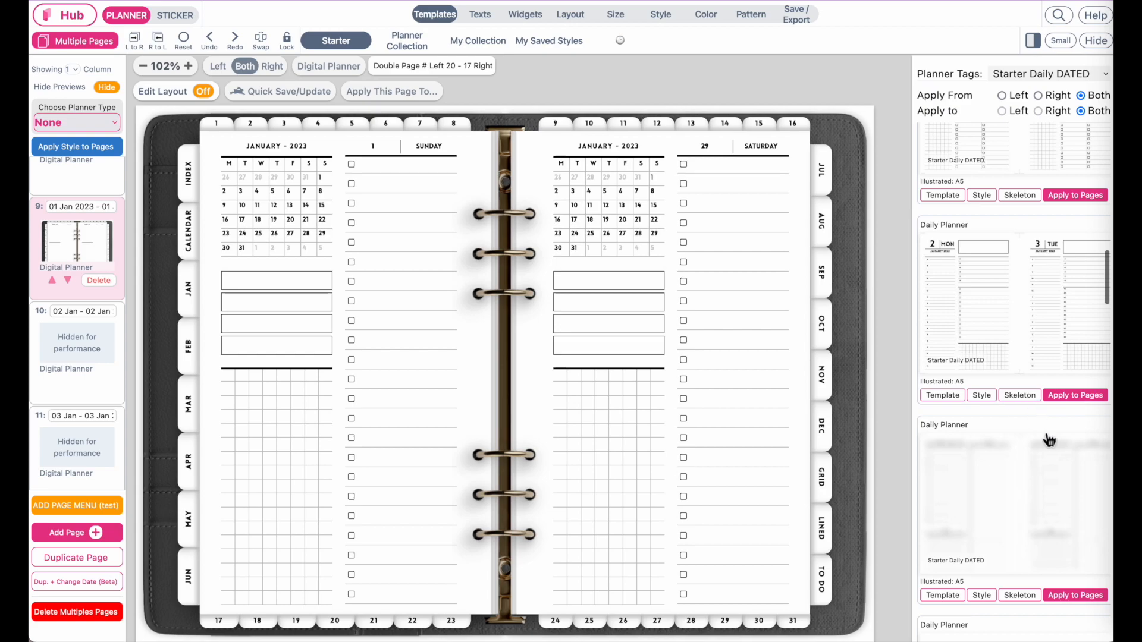
scroll(1049, 443, down, 6)
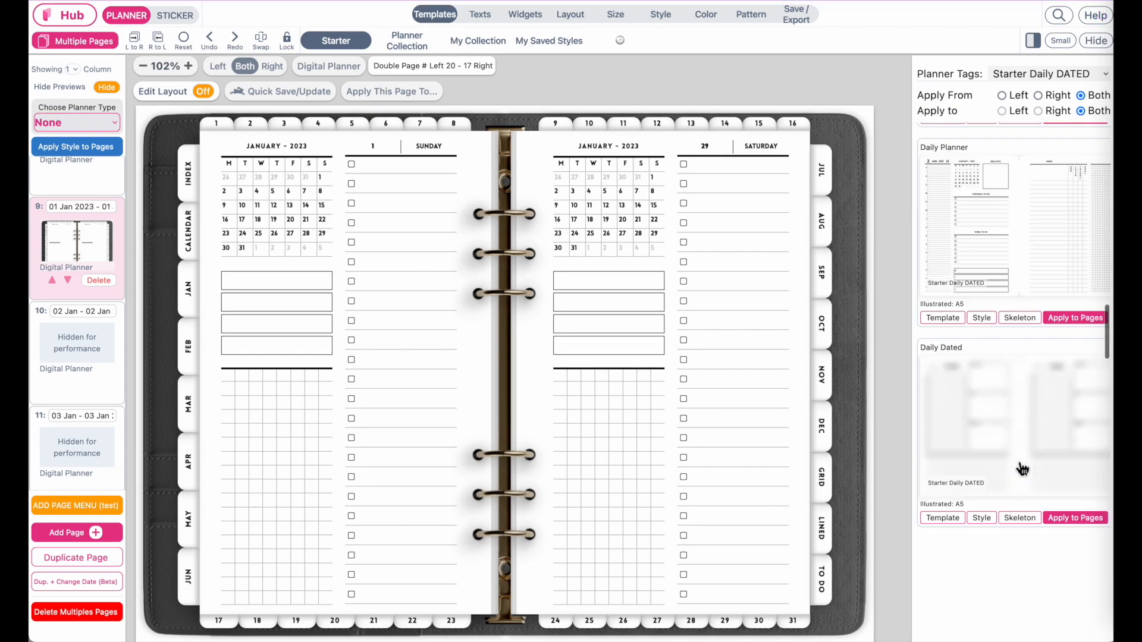
click(1019, 318)
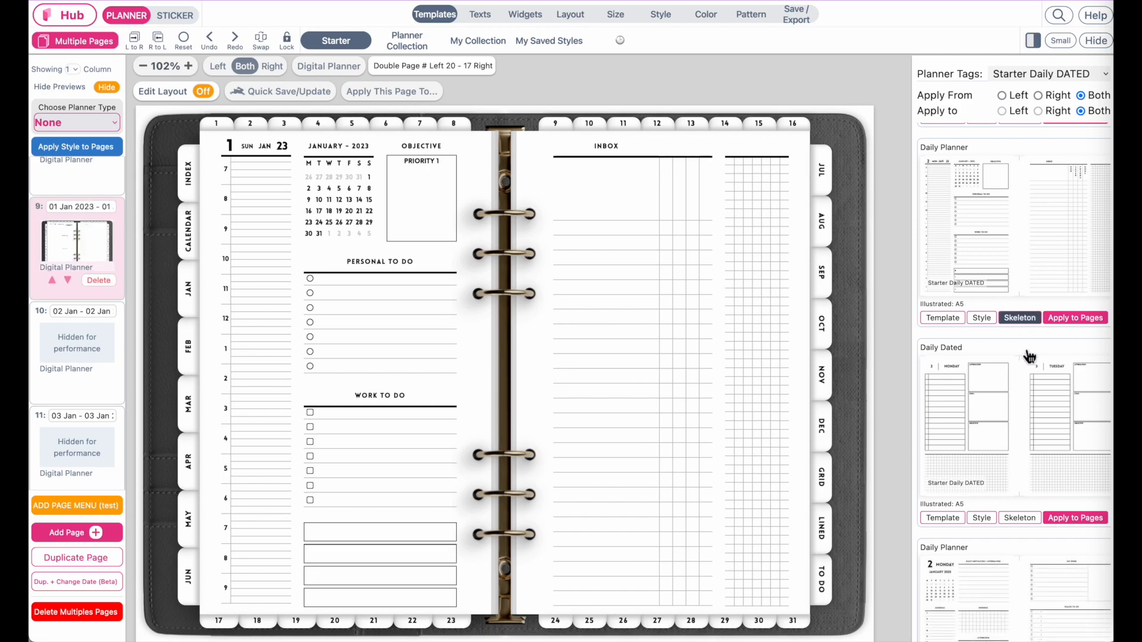
scroll(1031, 517, down, 5)
click(1027, 500)
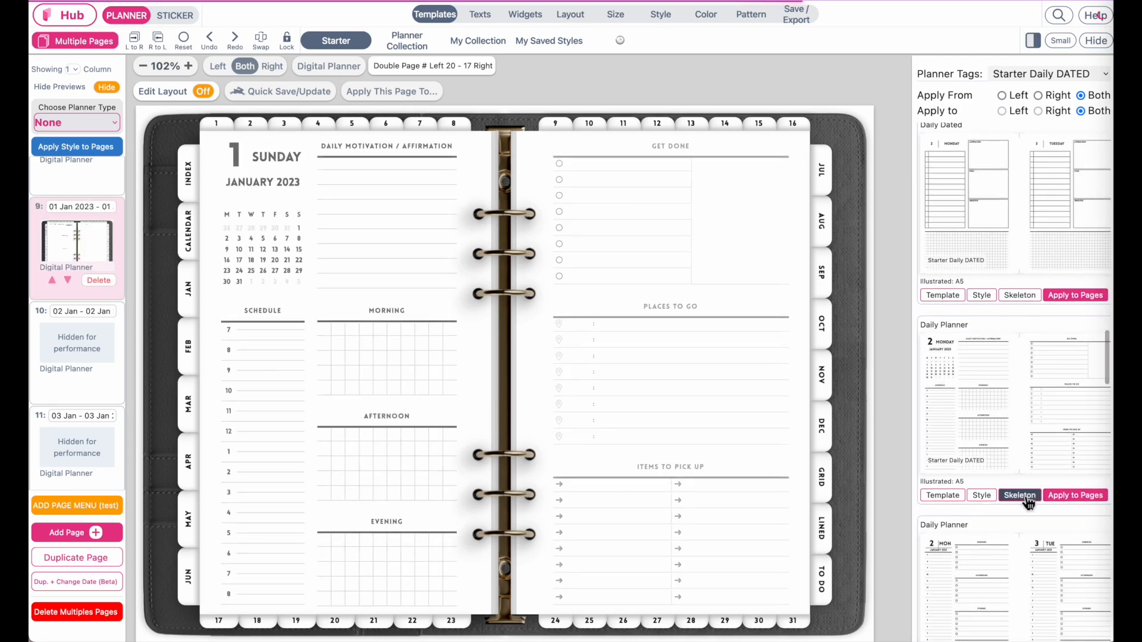
scroll(1027, 501, down, 6)
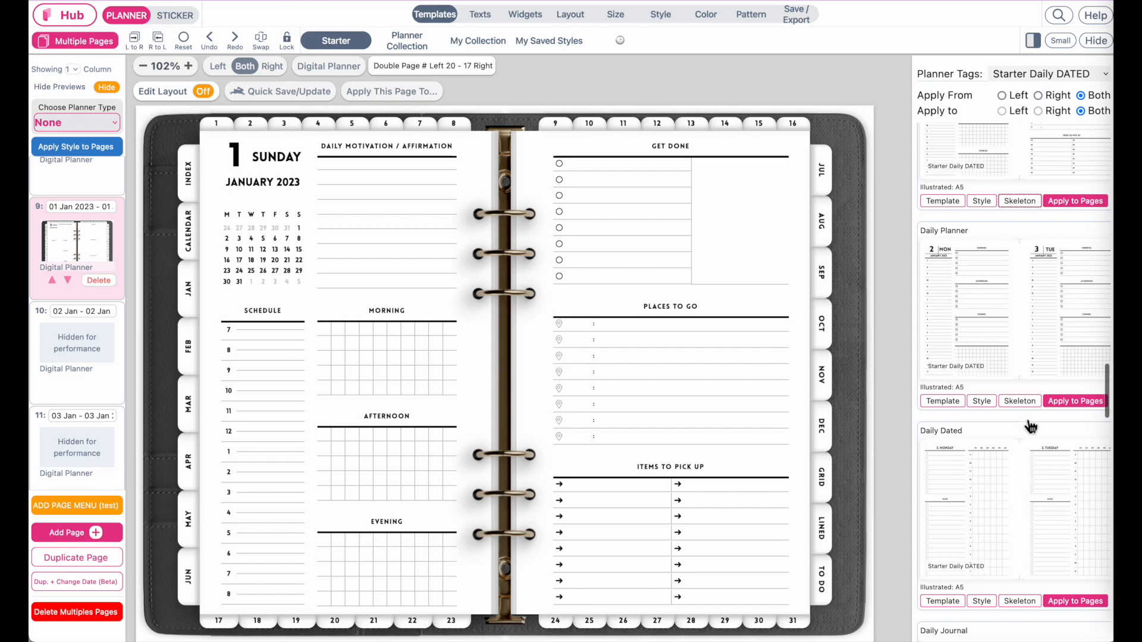
click(1020, 405)
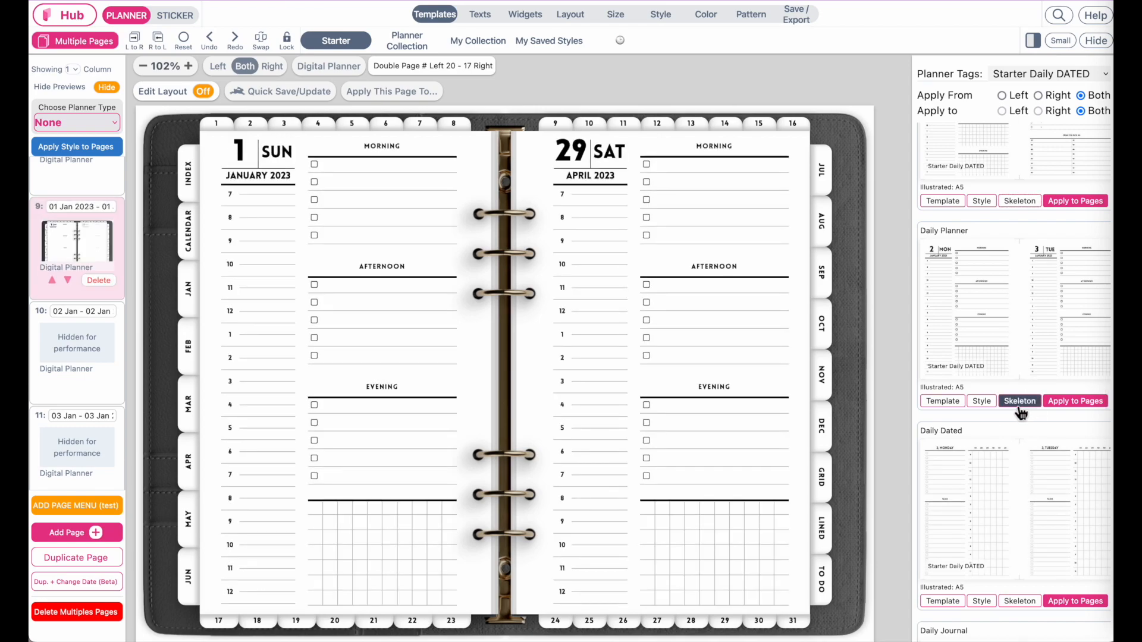
Apply the Daily Planner skeleton with a schedule, a notes grid and Morning, Afternoon and Dinner sections to the 01 Jan 2023 page
scroll(1021, 413, down, 2)
scroll(974, 439, down, 7)
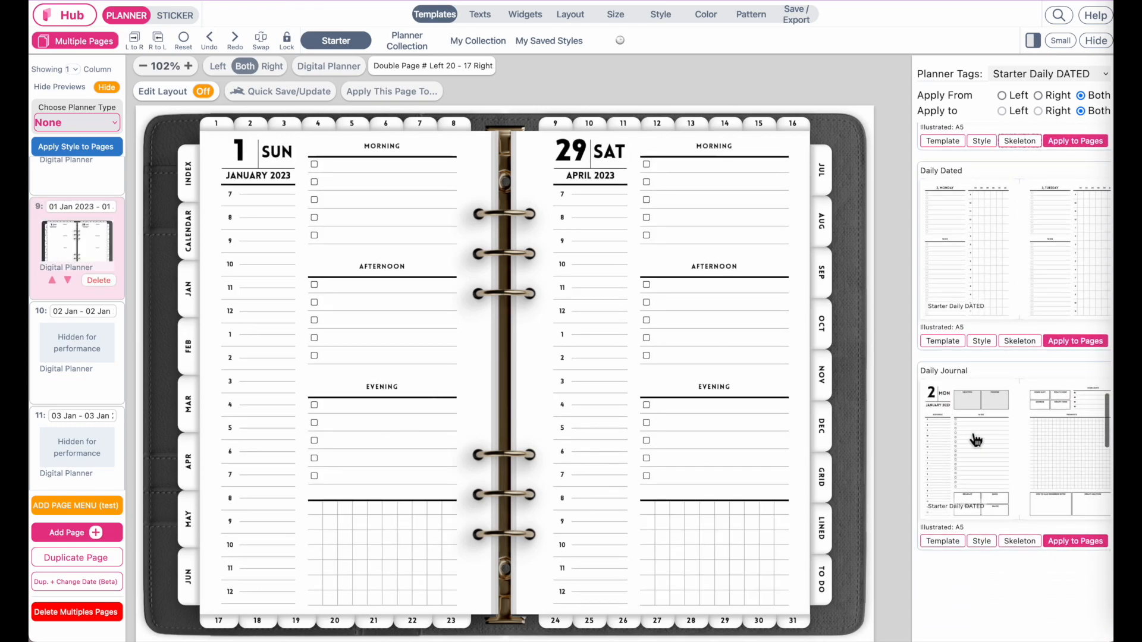
click(1033, 512)
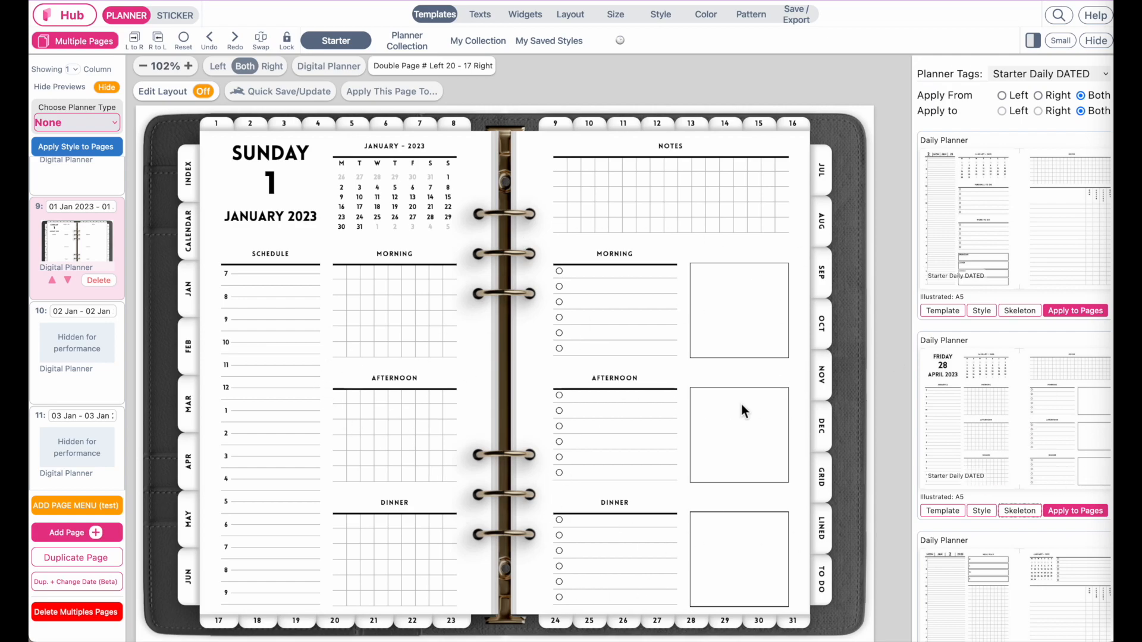
Select all pages for this Daily Planner skeleton, then exclude Index, 2023 Calendar, January 2023 and the five weekly pages through 23 Jan - 29 Jan
click(1093, 512)
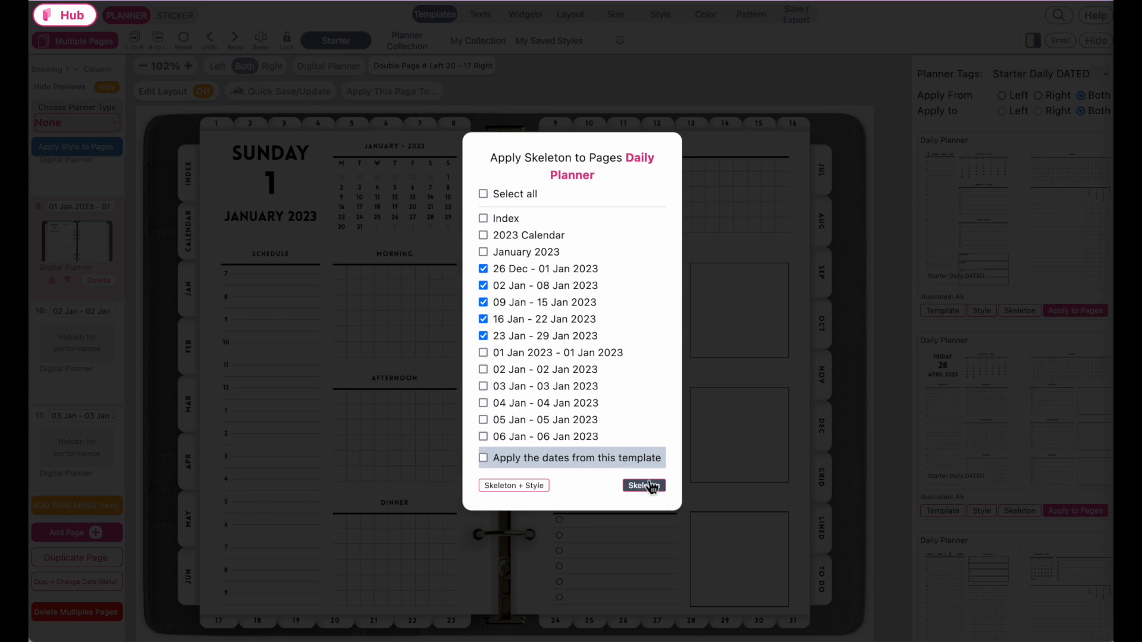
click(507, 196)
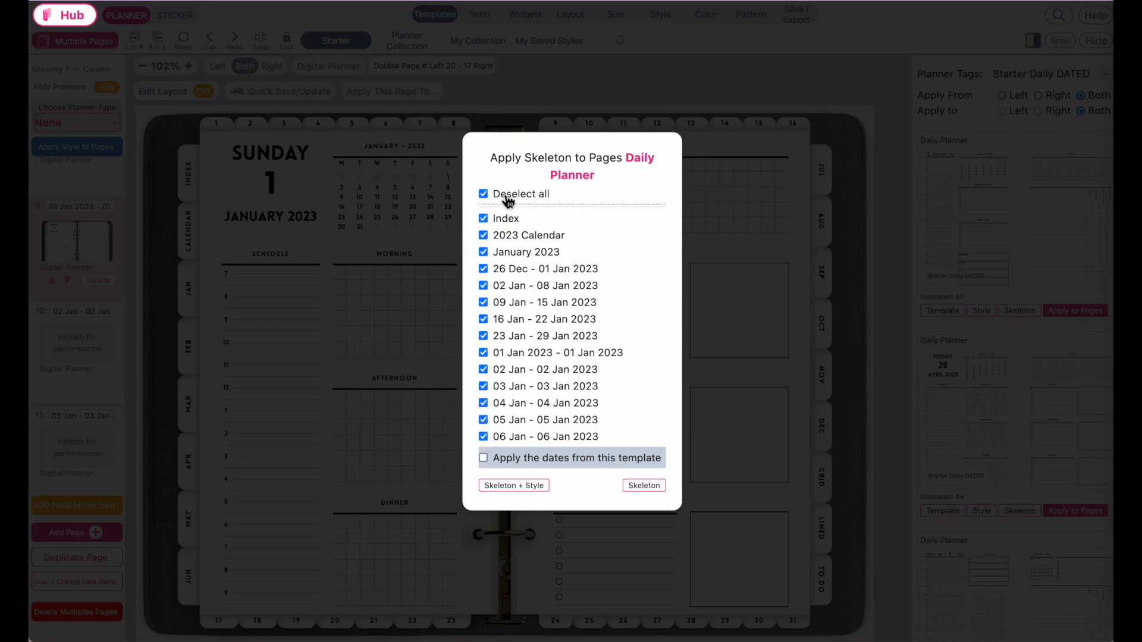
click(484, 220)
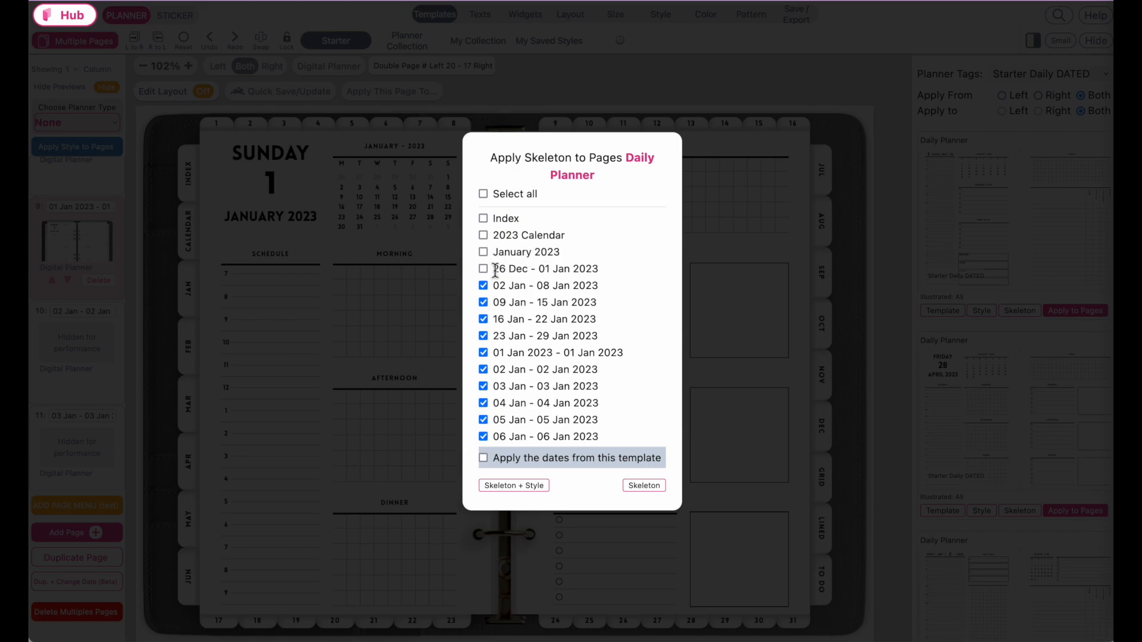
click(484, 286)
click(483, 336)
scroll(527, 361, down, 3)
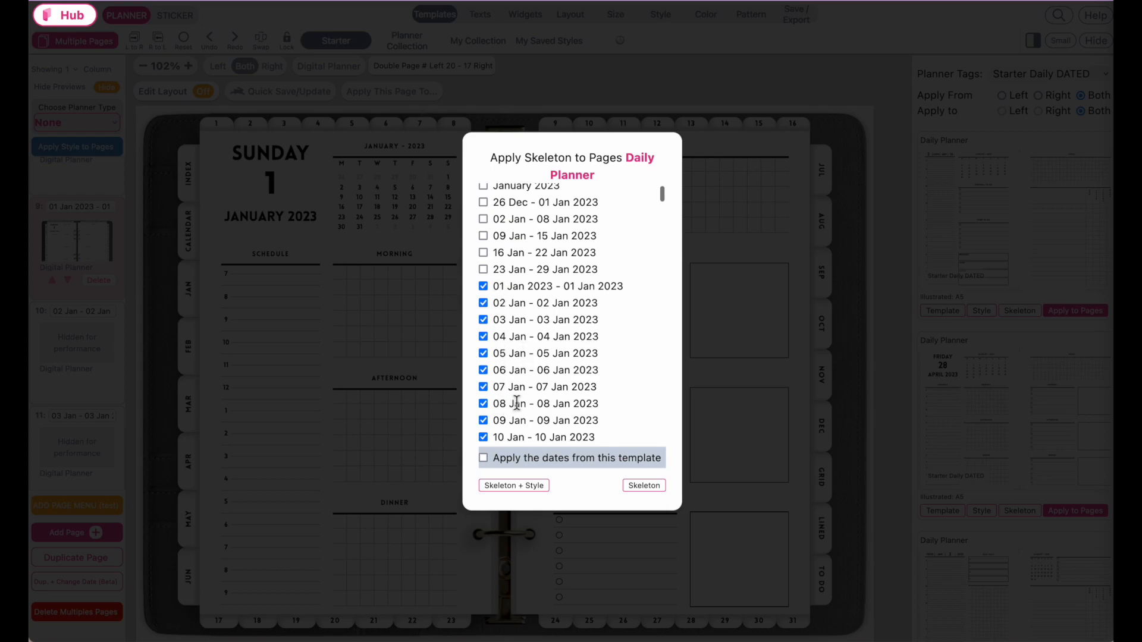
Exclude the February - 2023 page and its four weekly pages, then apply only the skeleton to the selected pages
scroll(517, 404, down, 10)
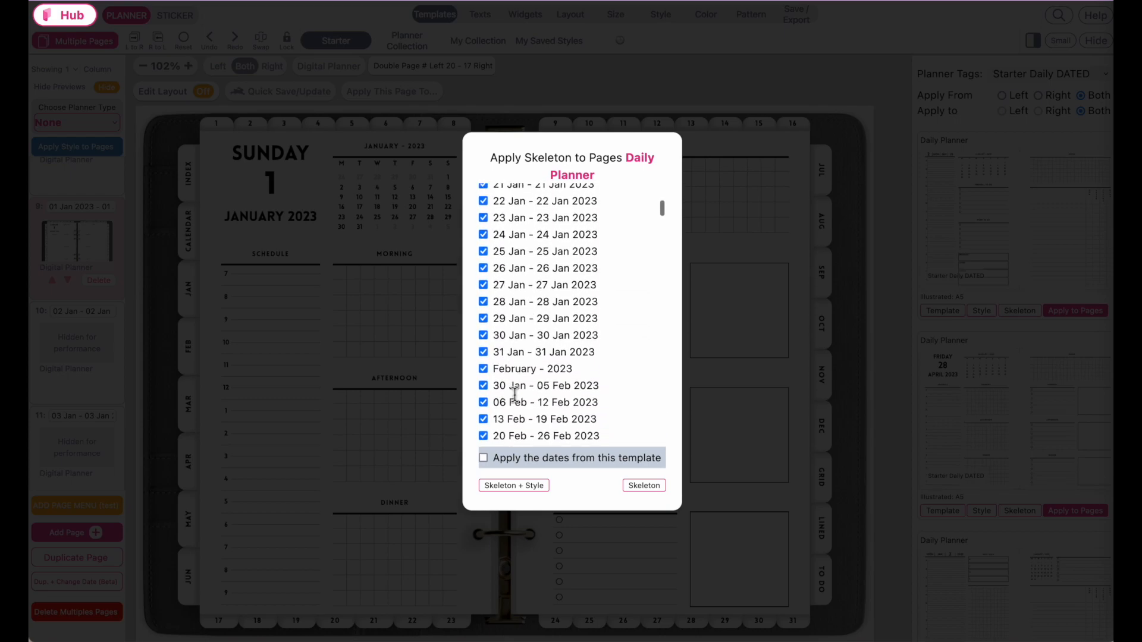
click(483, 342)
click(483, 358)
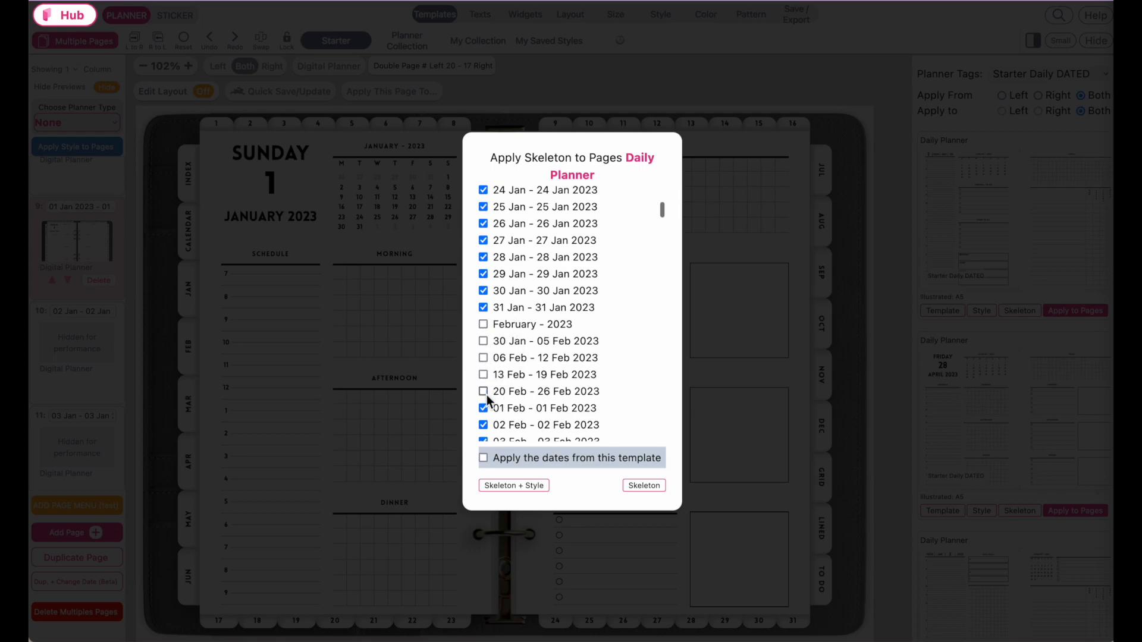
scroll(517, 396, down, 5)
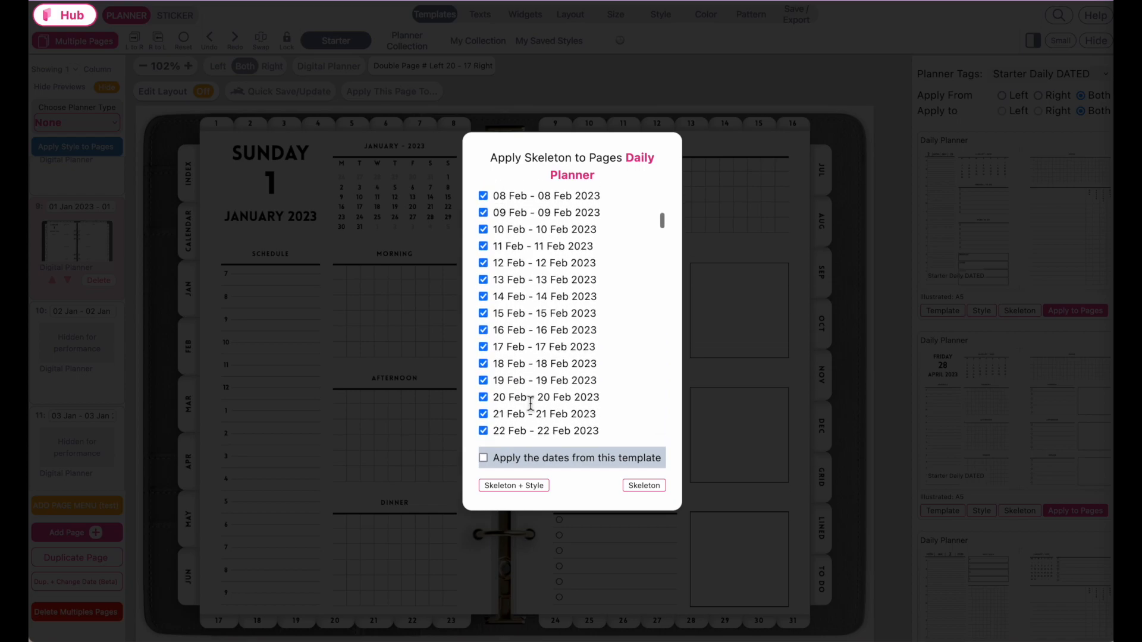
click(643, 485)
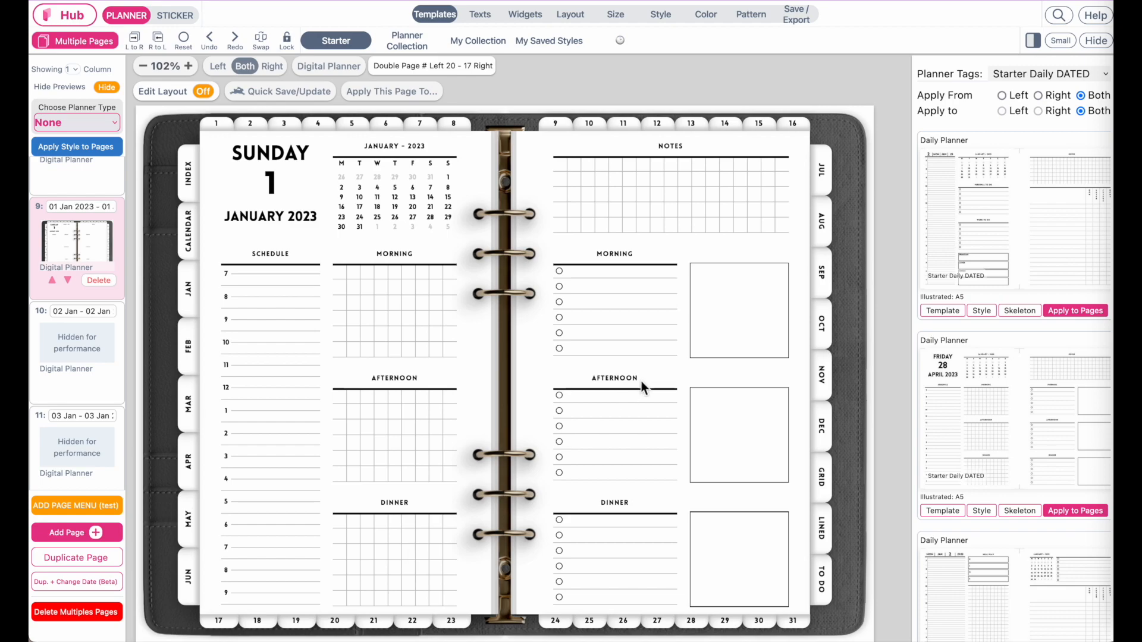
Turn on layout editing and remove the three empty boxes beside the Morning, Afternoon and Dinner lists
click(203, 93)
click(733, 325)
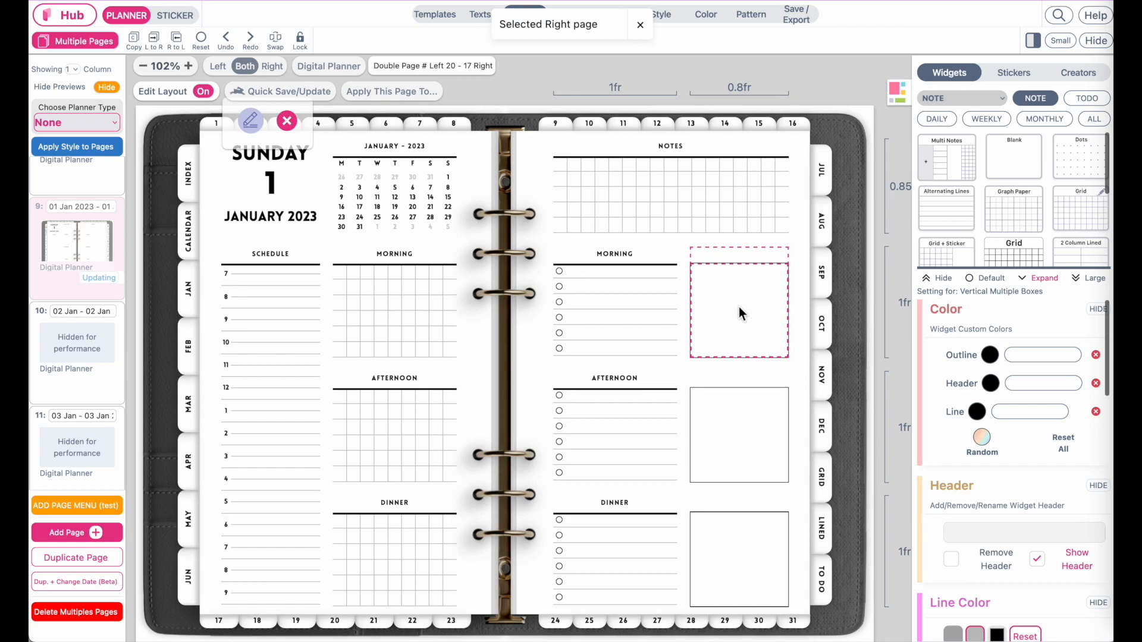
click(739, 309)
click(738, 415)
click(739, 415)
click(744, 578)
click(740, 559)
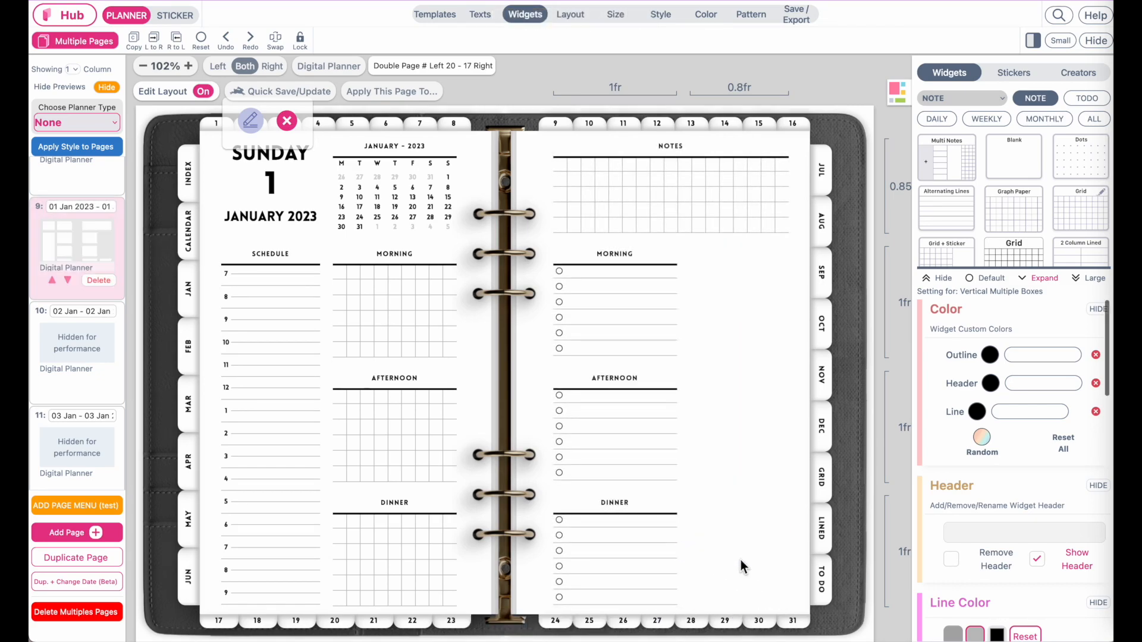
Widen the Afternoon, Dinner and Morning to-do lists to span both columns of the right-hand planner page
click(637, 440)
click(690, 428)
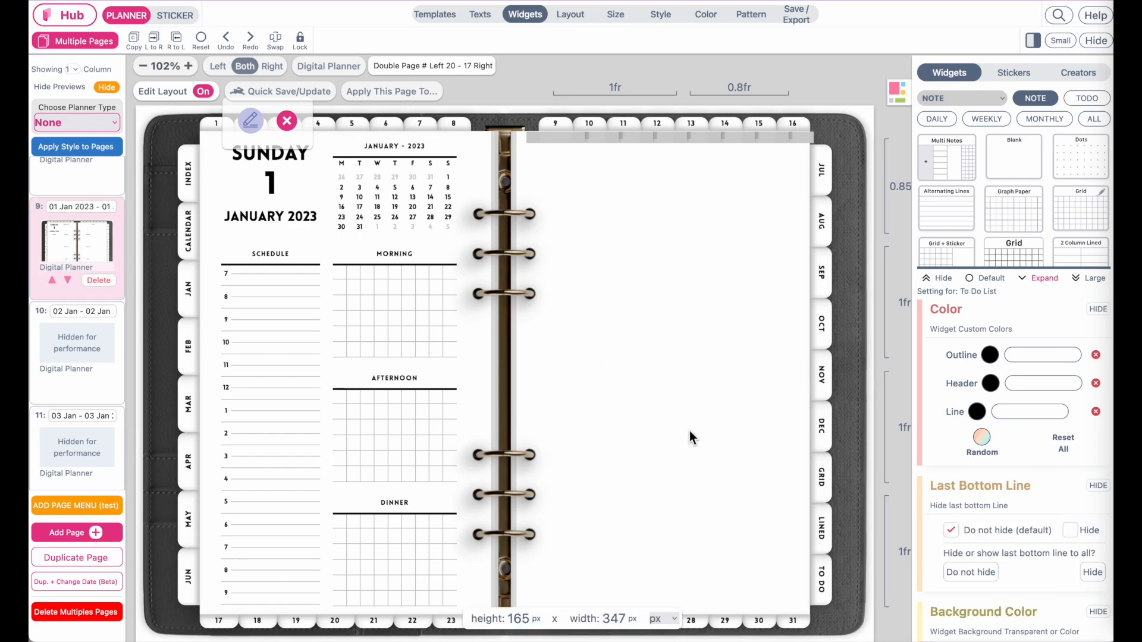
click(663, 569)
click(690, 552)
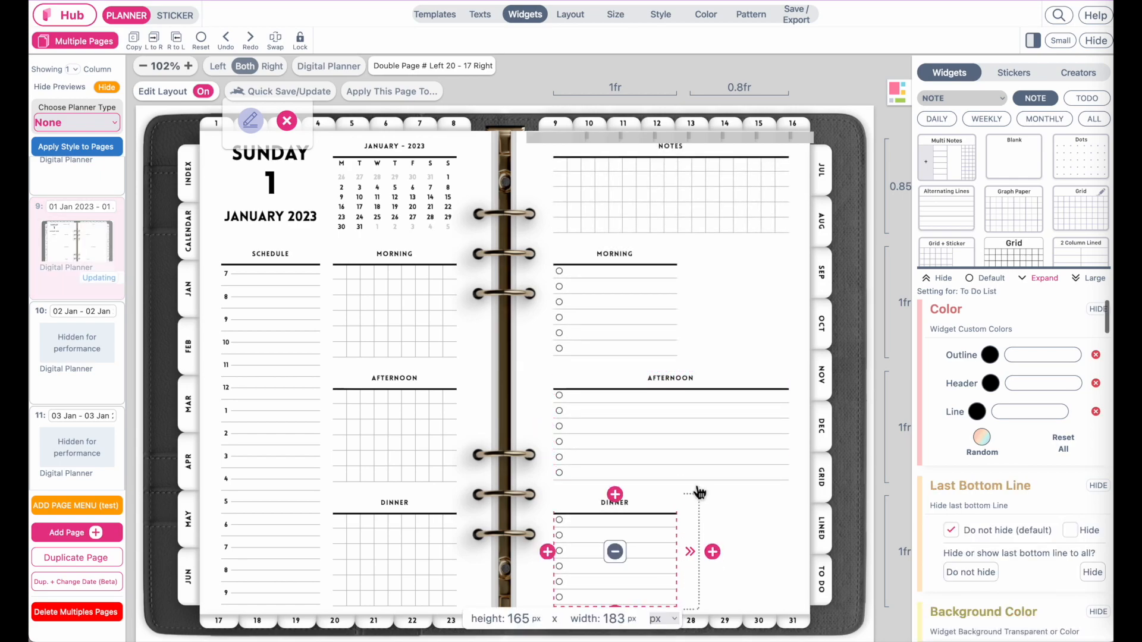
click(634, 271)
click(691, 302)
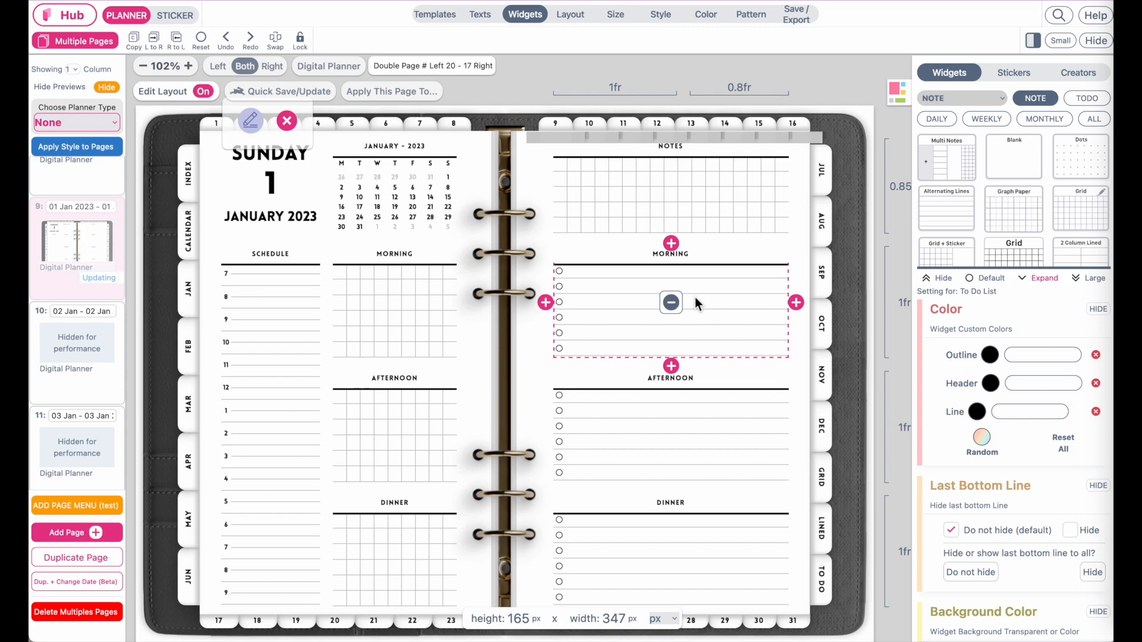
Start applying the current page's skeleton to other pages and exclude the first monthly and weekly pages following February
click(446, 18)
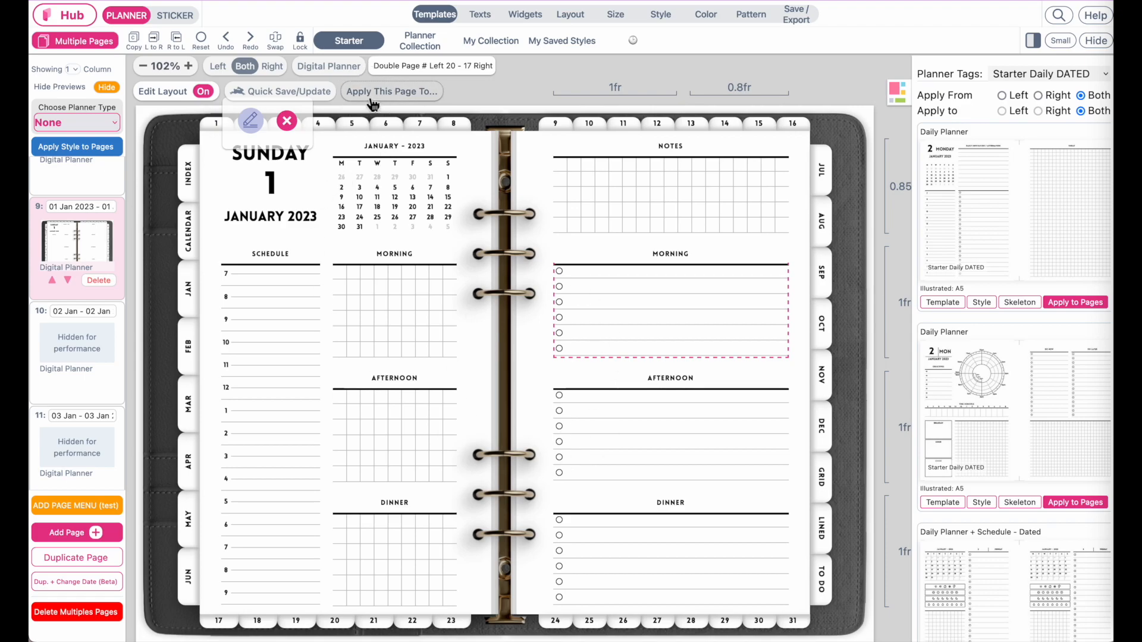
click(351, 95)
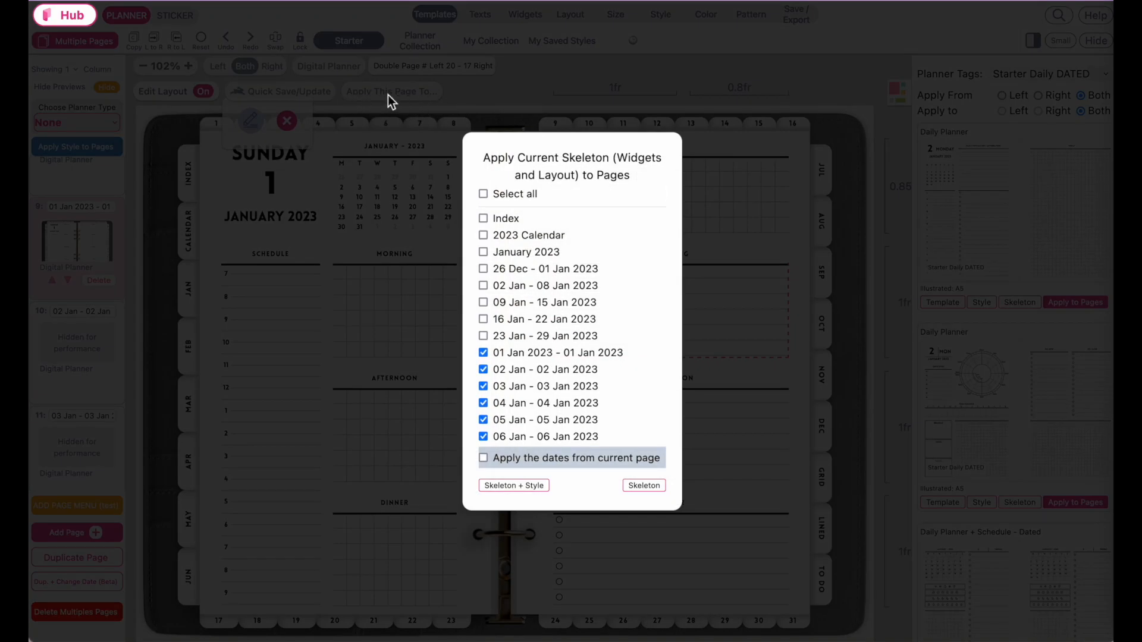
scroll(576, 386, down, 3)
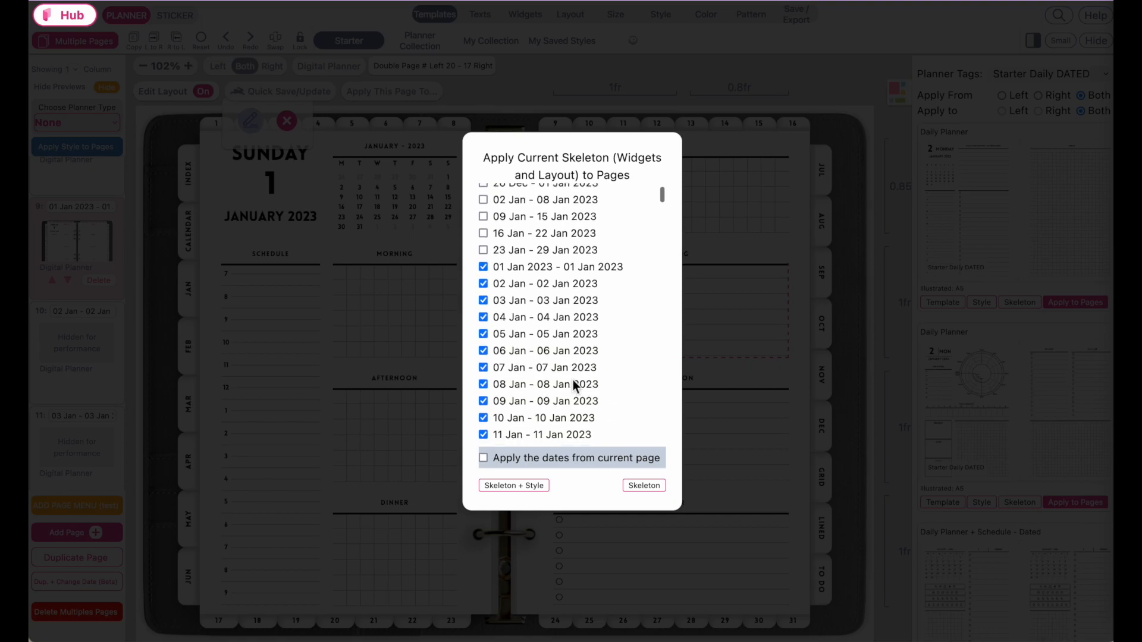
scroll(559, 299, down, 20)
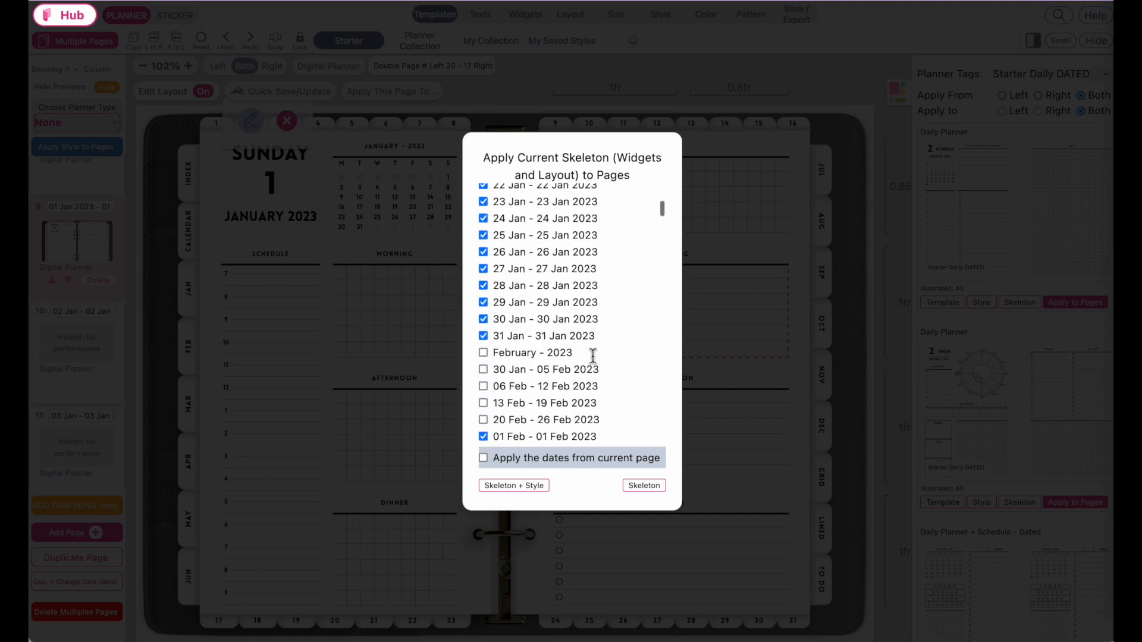
scroll(533, 411, down, 14)
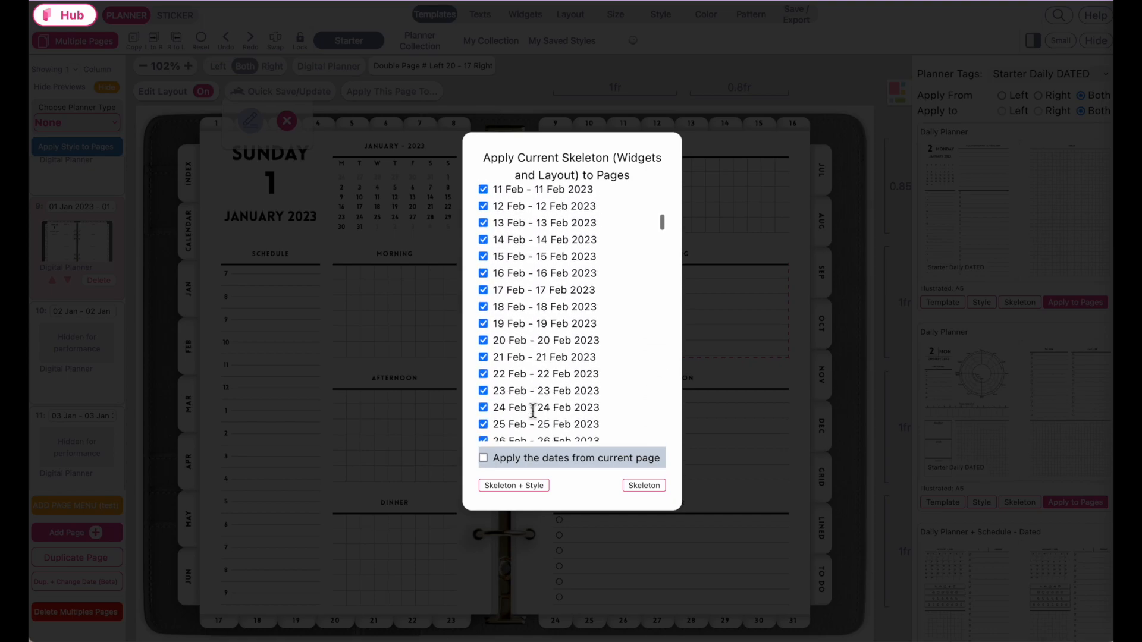
click(483, 335)
click(483, 351)
click(483, 369)
scroll(487, 392, down, 15)
scroll(506, 404, down, 4)
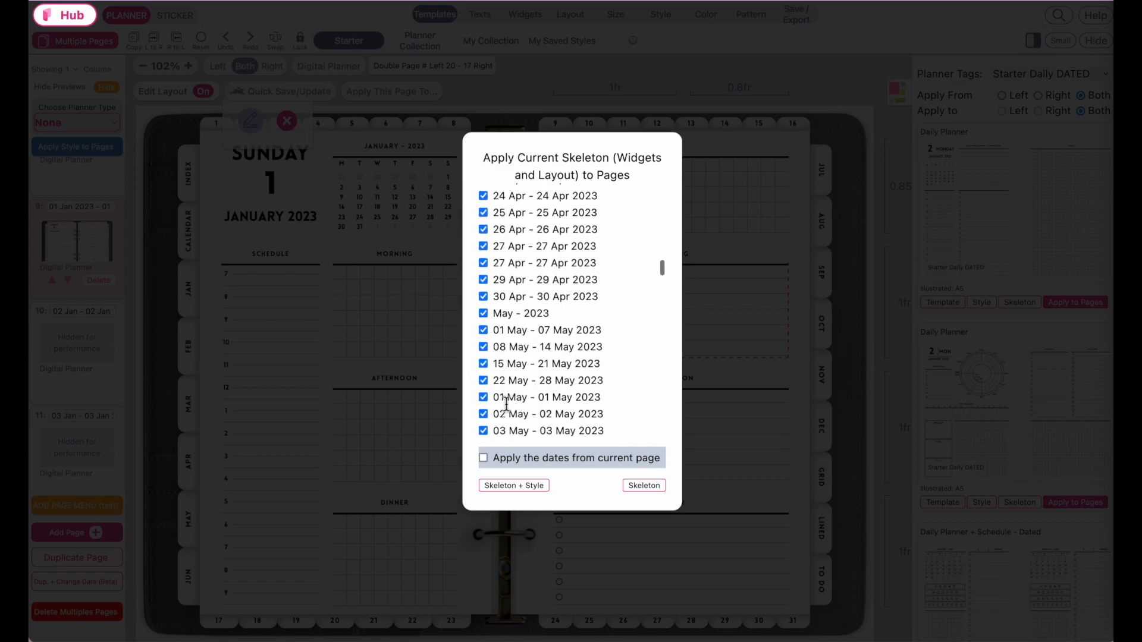
Exclude the remaining monthly and weekly pages from May - 2023 through 25 Dec - 31 Dec 2023
click(484, 308)
scroll(506, 408, down, 12)
click(483, 350)
click(484, 366)
click(484, 382)
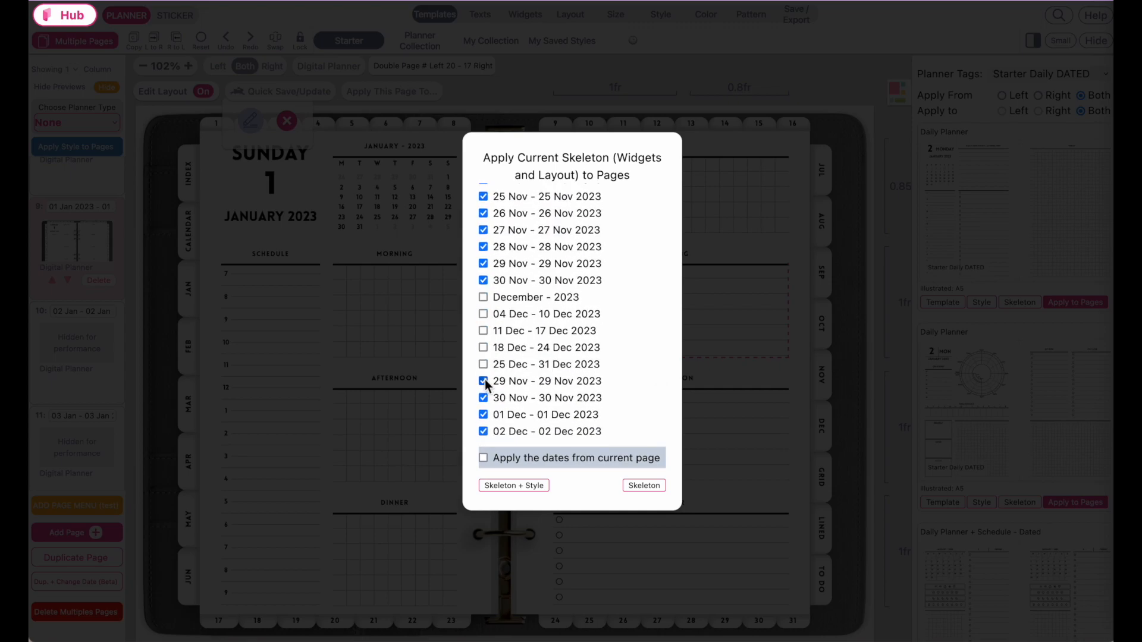
Exclude the Grid, Line and To do pages and their numbered pages 439 through 452 from the selection
scroll(547, 369, up, 4)
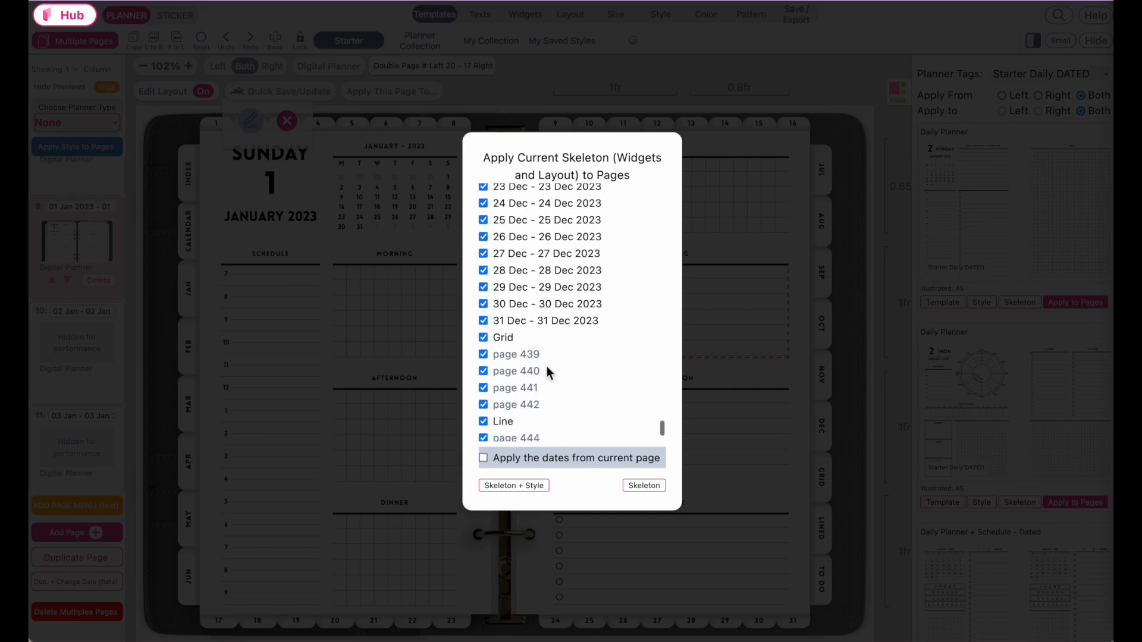
scroll(547, 367, down, 1)
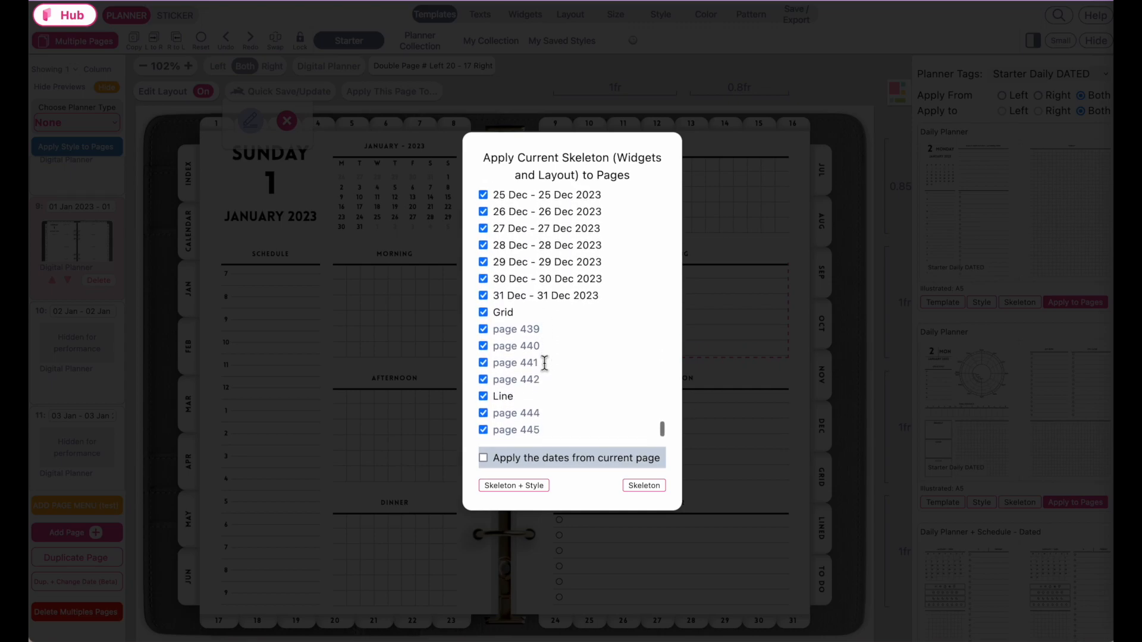
click(484, 329)
click(484, 346)
click(483, 363)
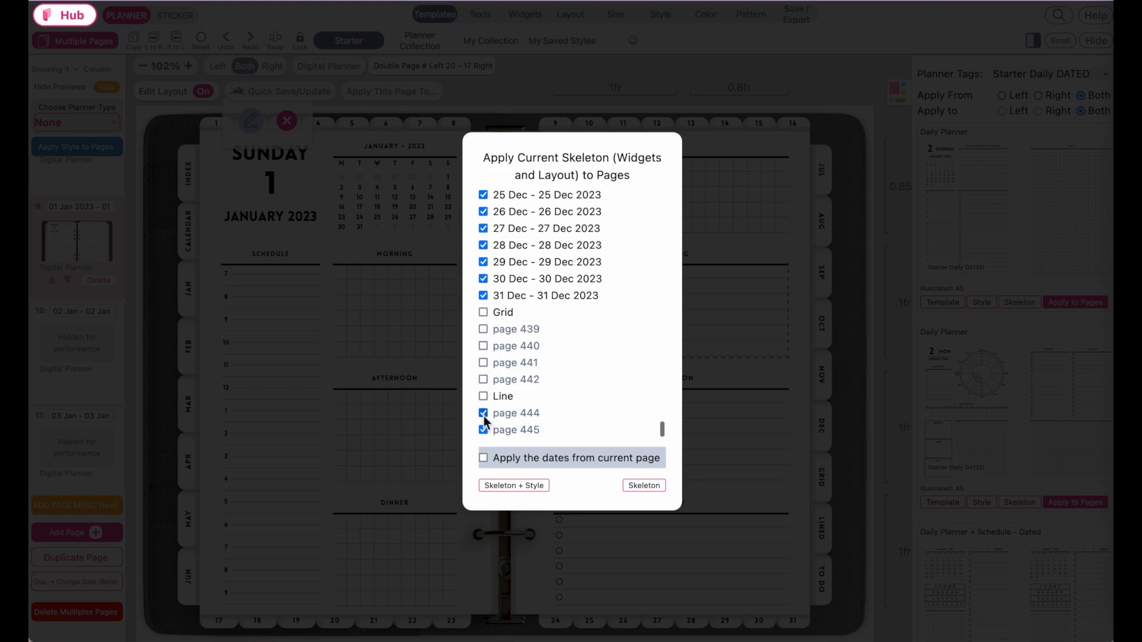
scroll(484, 419, down, 3)
click(484, 333)
click(483, 350)
click(483, 366)
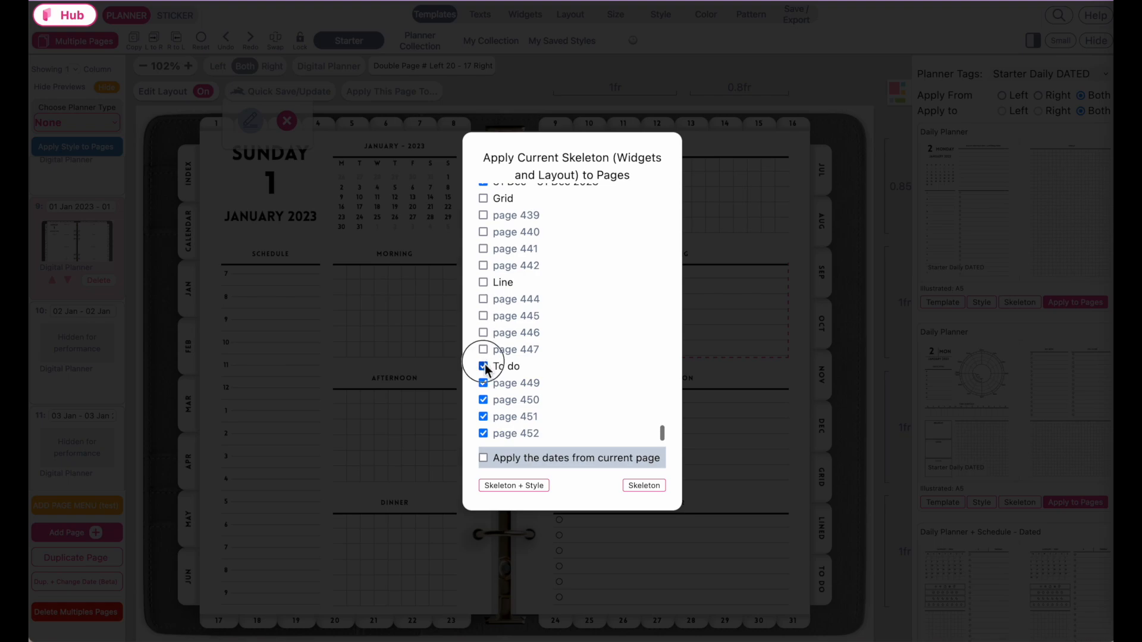
click(483, 399)
click(483, 433)
Review the remaining page selection and apply only the skeleton to the selected daily pages
scroll(561, 394, up, 5)
scroll(562, 394, down, 3)
scroll(560, 391, up, 8)
scroll(560, 391, up, 12)
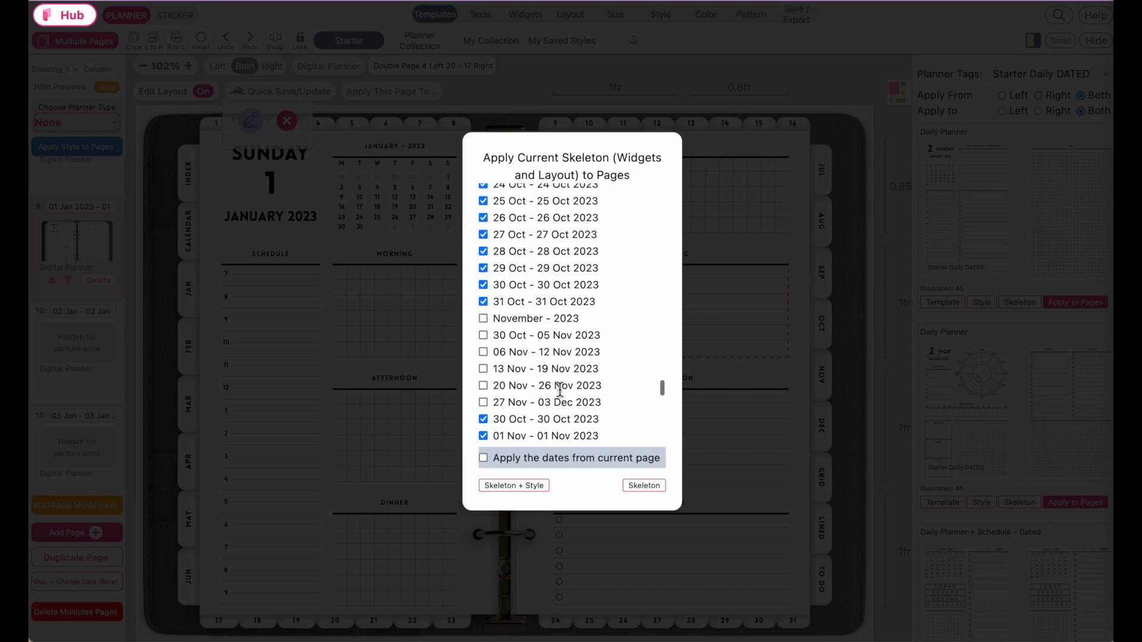
click(643, 486)
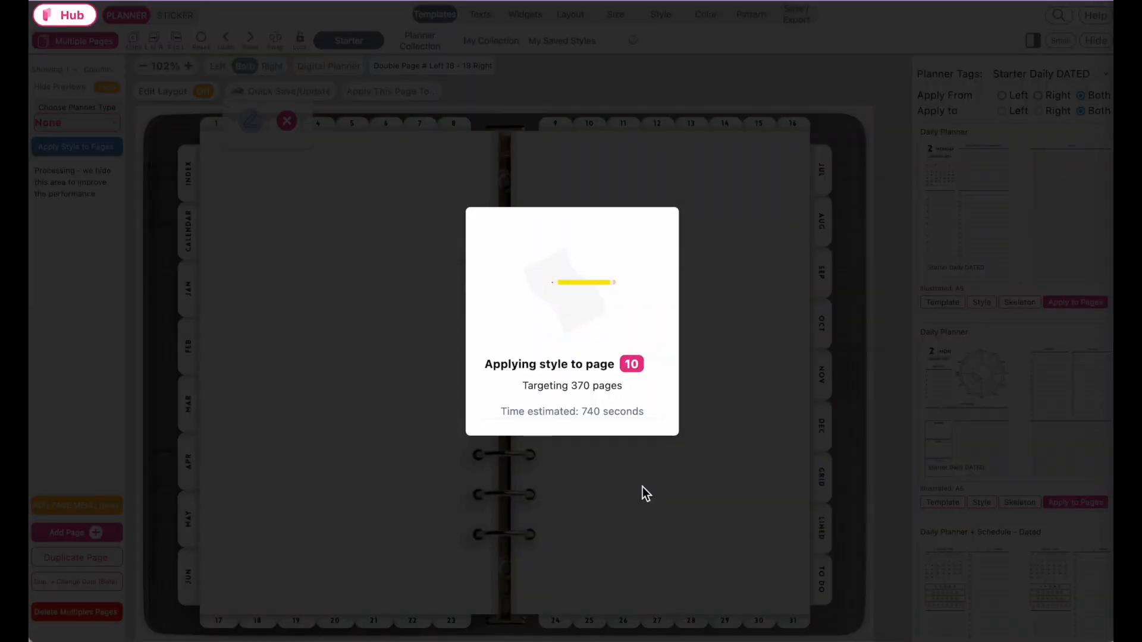
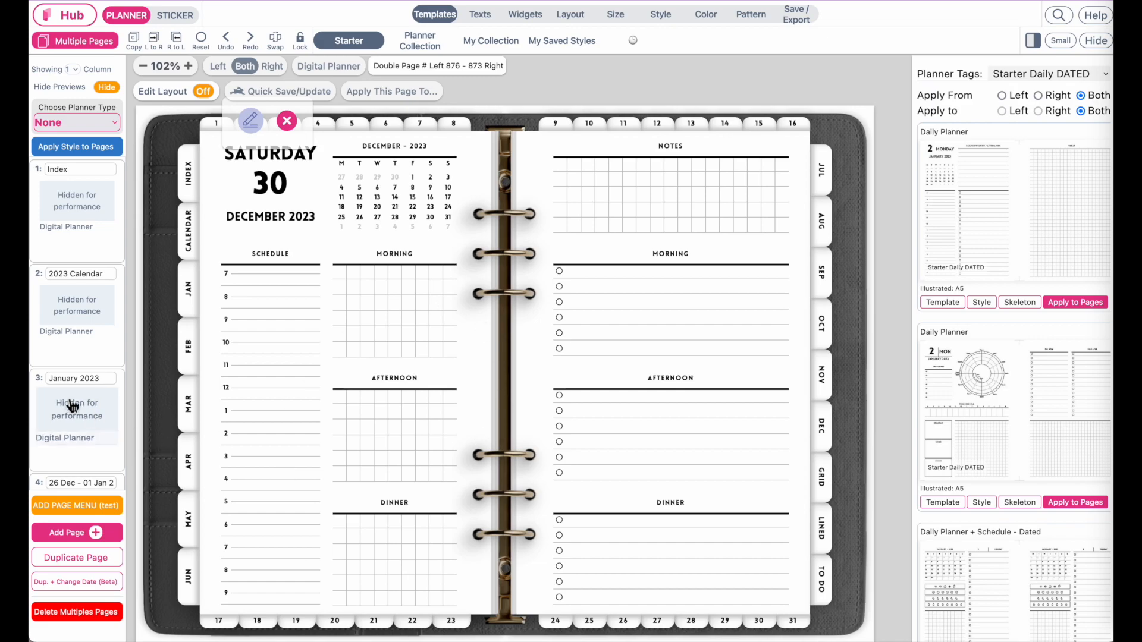
Check the layout on several January and February pages, including 06 Feb - 12 Feb, 01 Feb and 03 Feb
scroll(88, 414, down, 20)
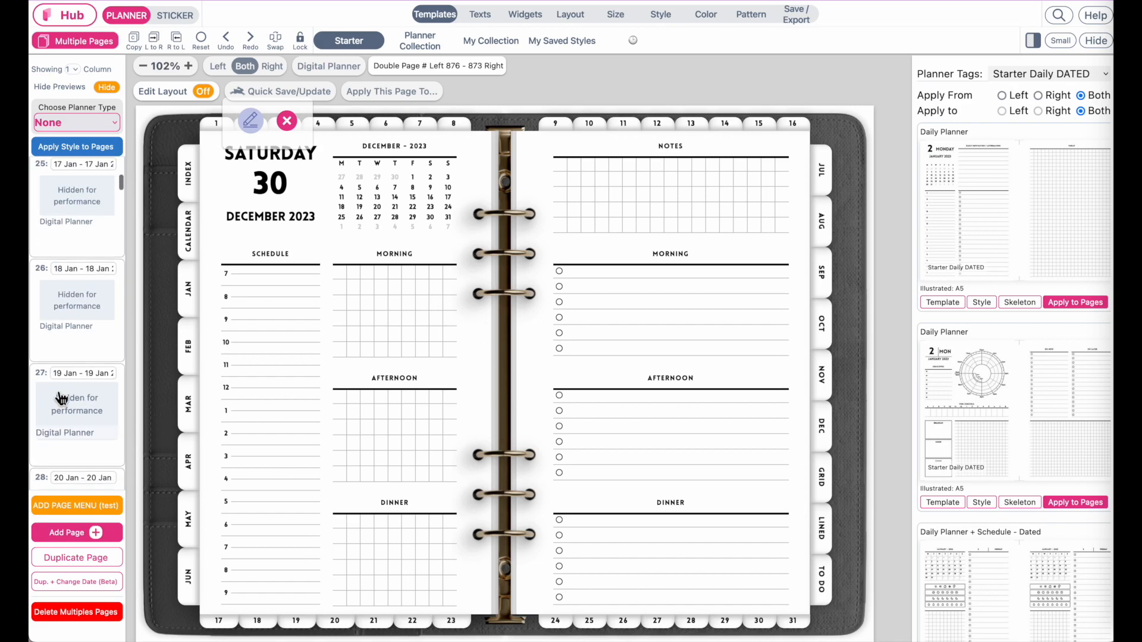
click(69, 386)
click(73, 407)
scroll(76, 411, down, 5)
scroll(77, 418, down, 9)
click(72, 396)
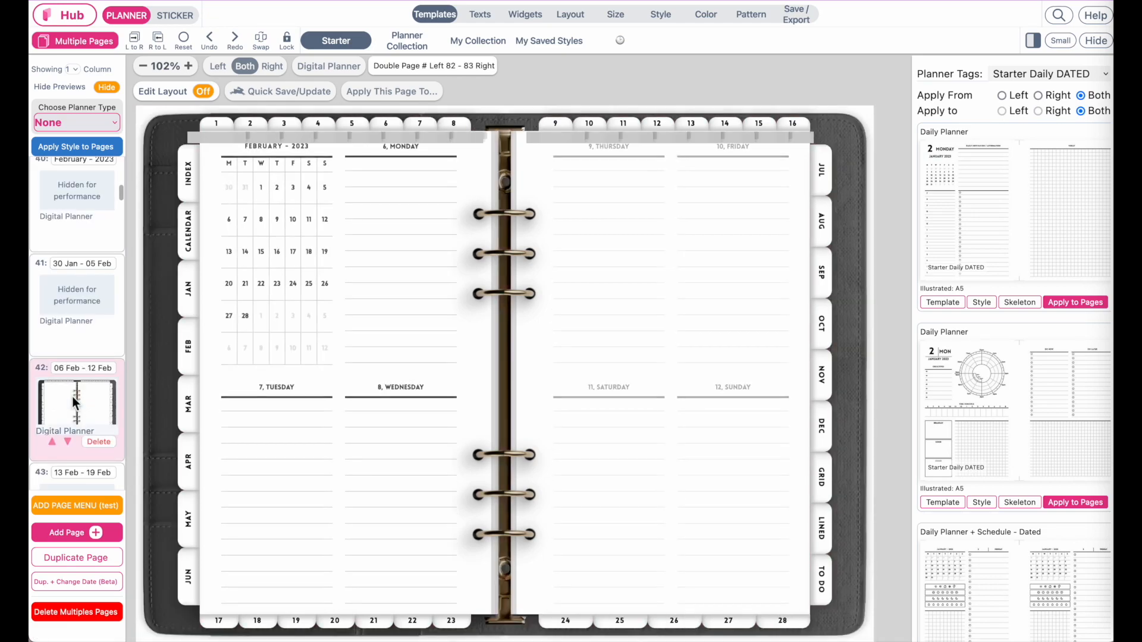
scroll(72, 396, down, 5)
click(74, 361)
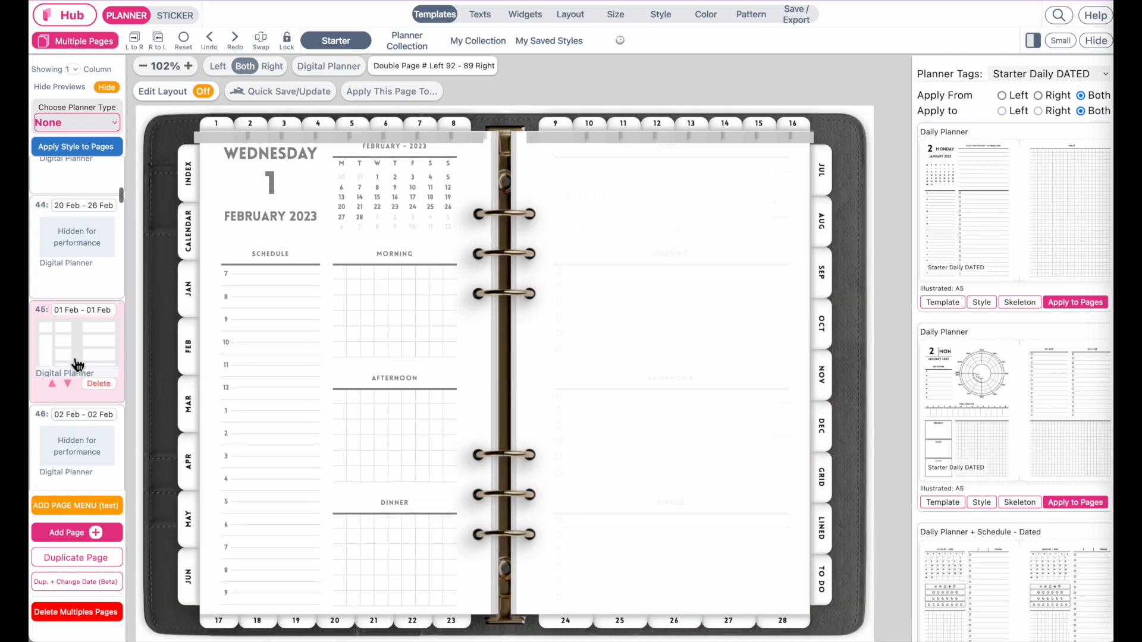
scroll(72, 358, down, 2)
click(77, 404)
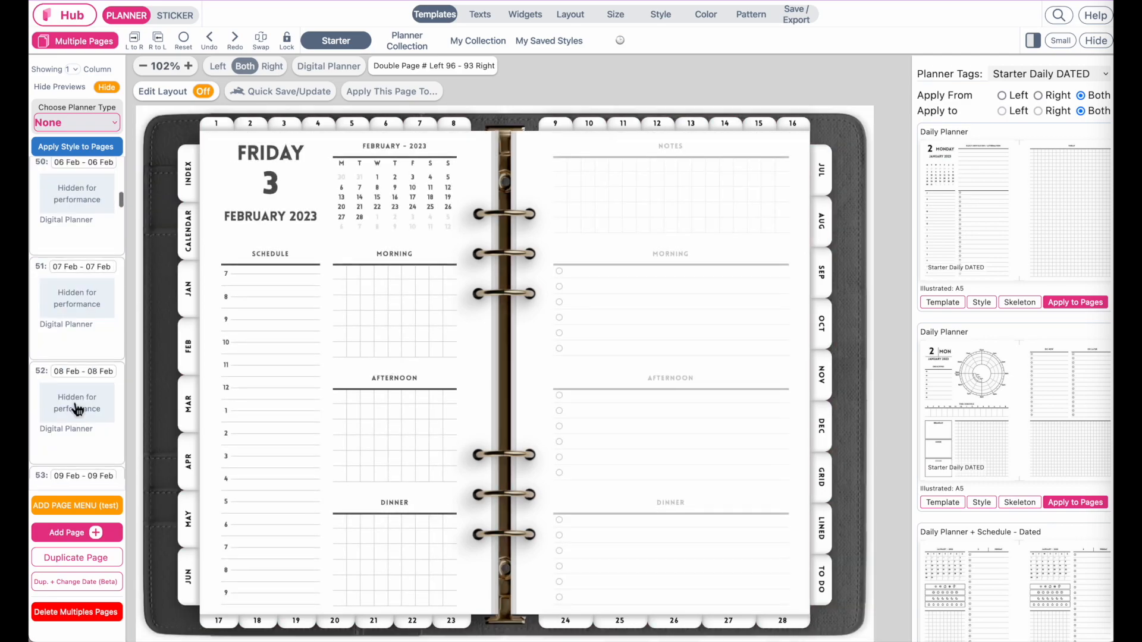
Check the layout on daily pages near the end of the year, including 24 November 2023
scroll(96, 309, down, 3)
drag(119, 202, 120, 414)
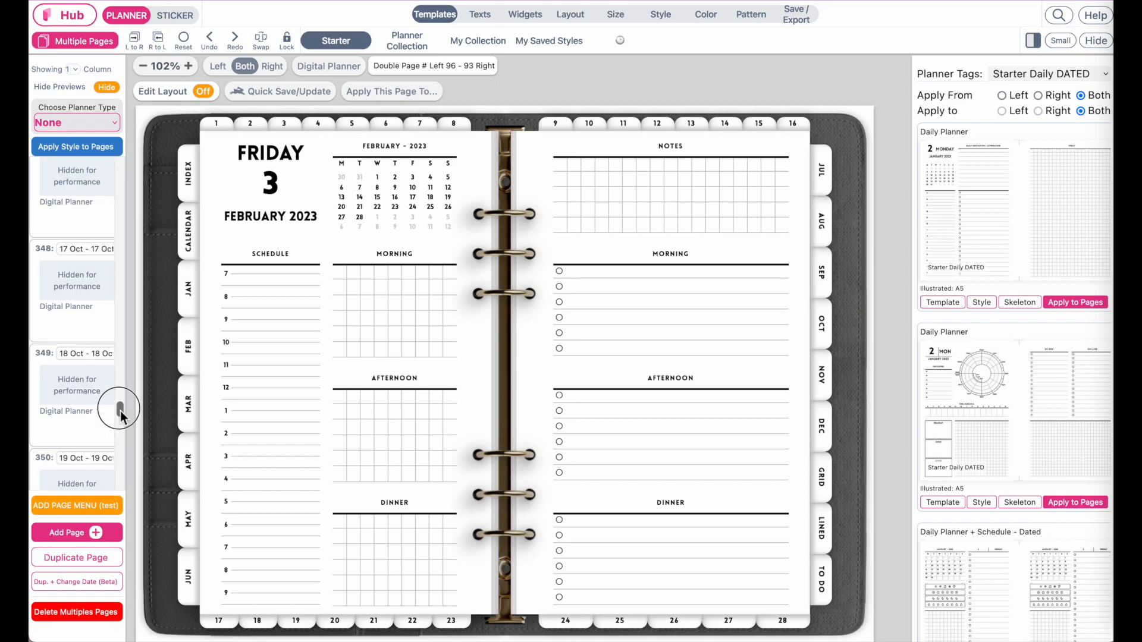
click(78, 401)
scroll(78, 401, down, 5)
click(84, 370)
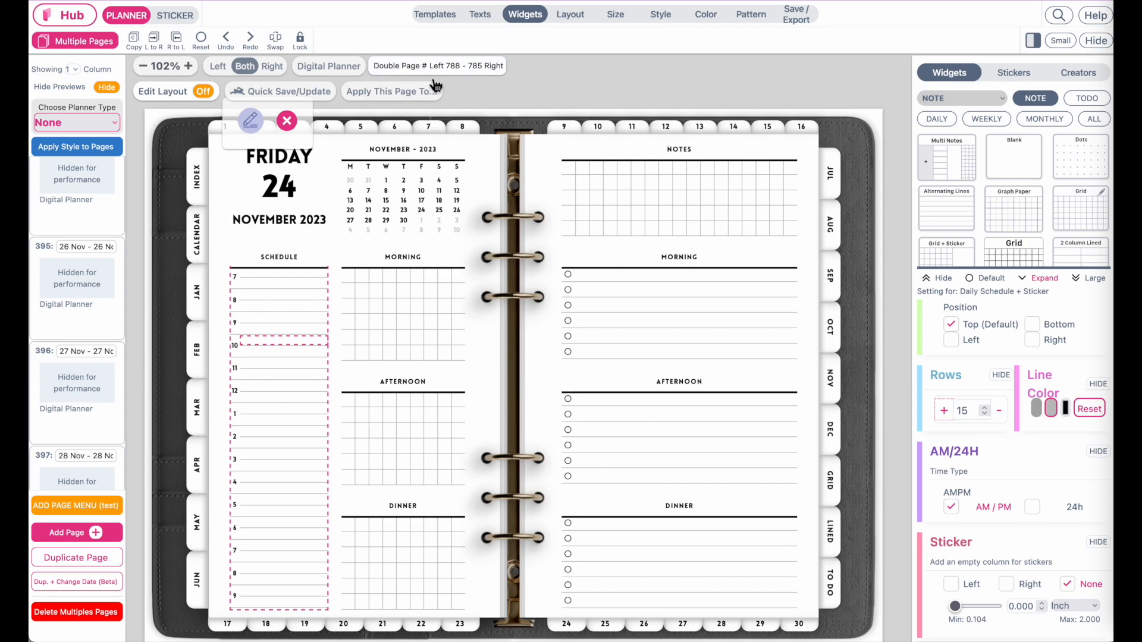
Show the digital planner layout settings and preview the Dusty-Blue and Lavender planner backgrounds
click(575, 18)
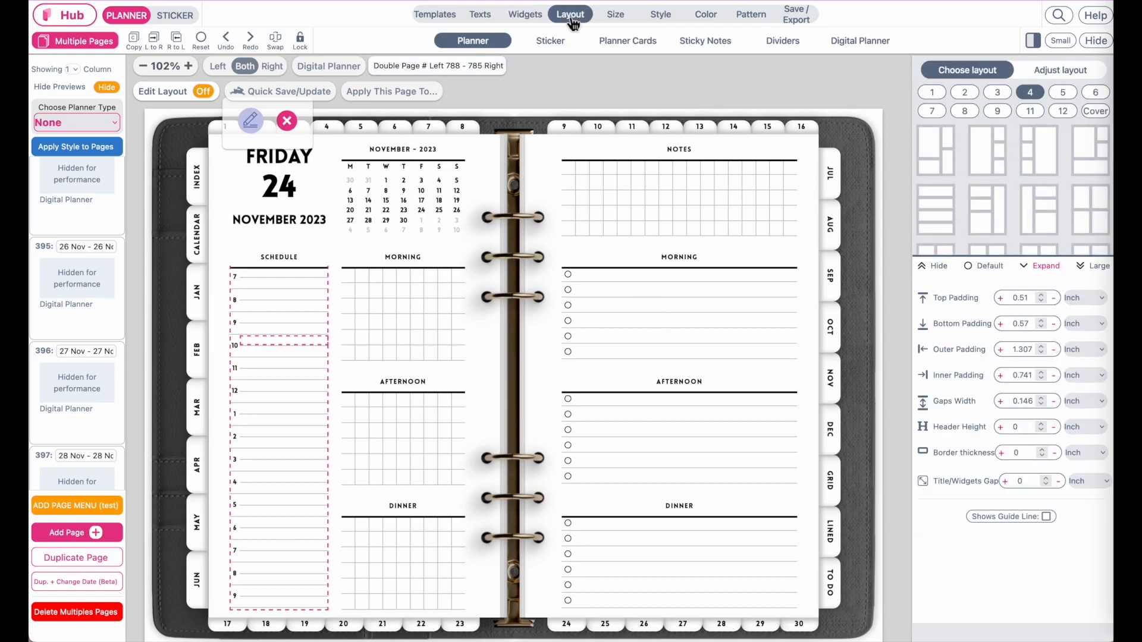
click(856, 51)
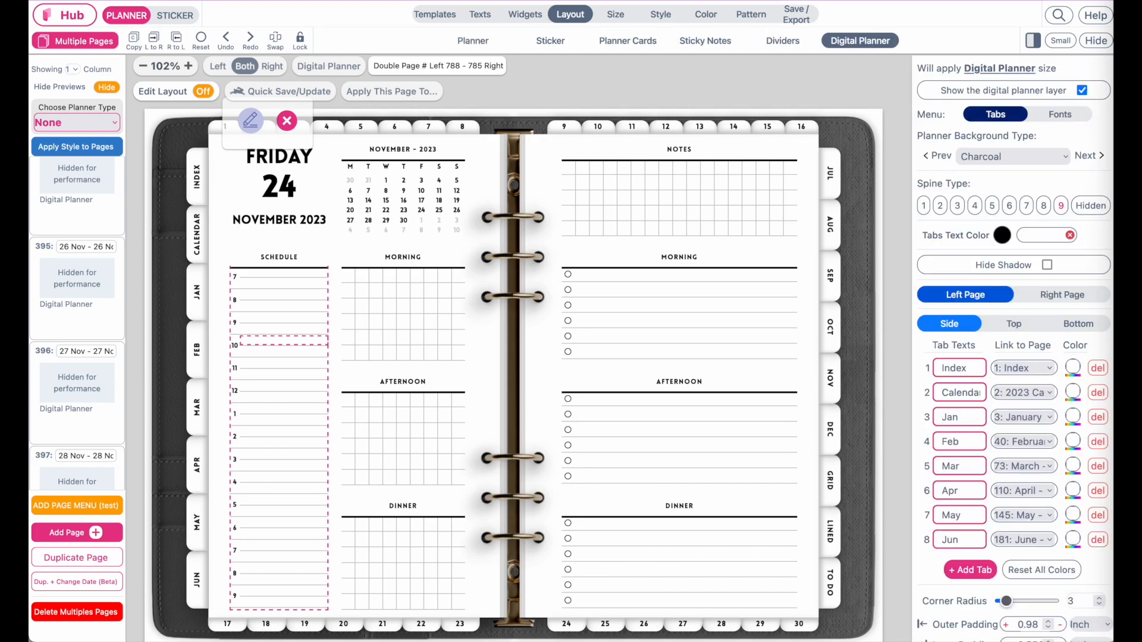
click(1089, 156)
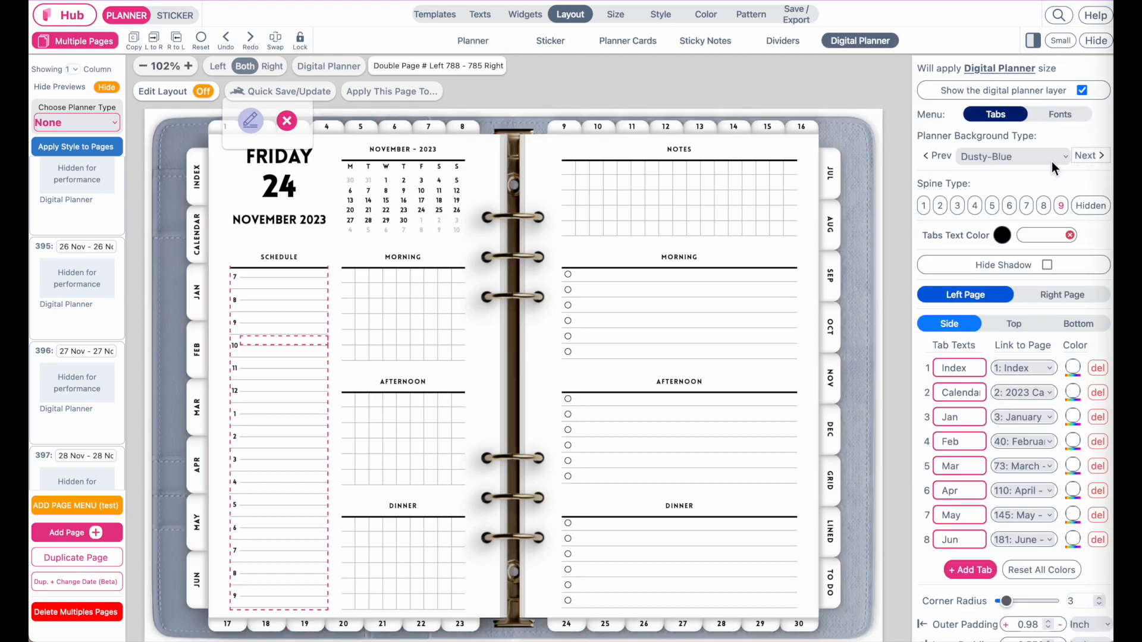
click(1093, 162)
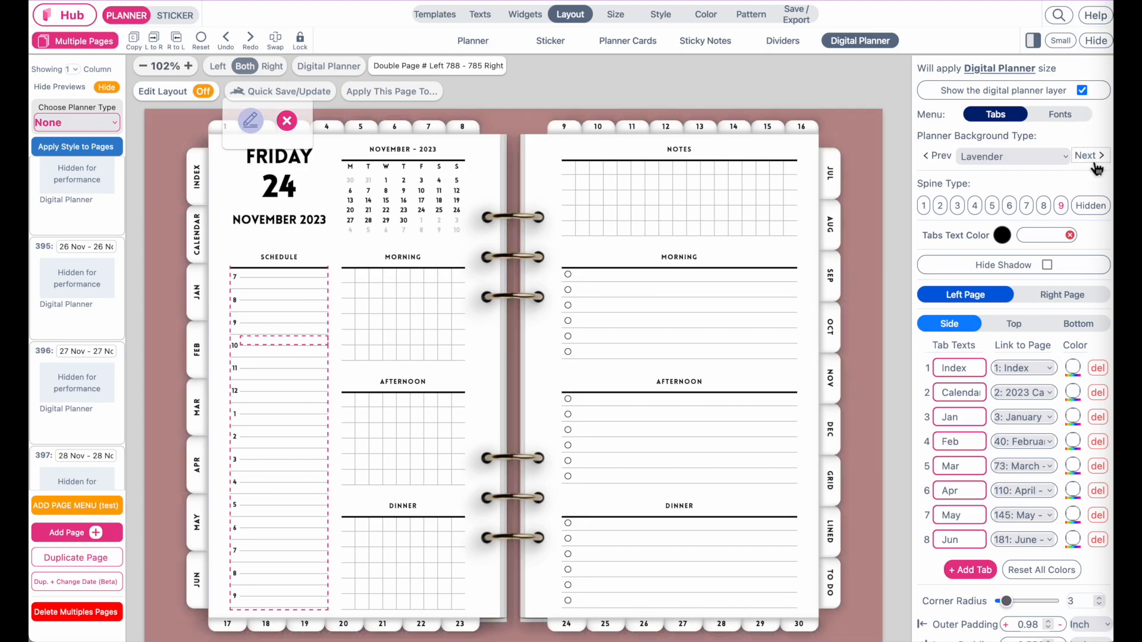
Try the MossyStone, EmeraldForest and Light-Teal planner backgrounds
click(1055, 160)
scroll(1030, 261, down, 3)
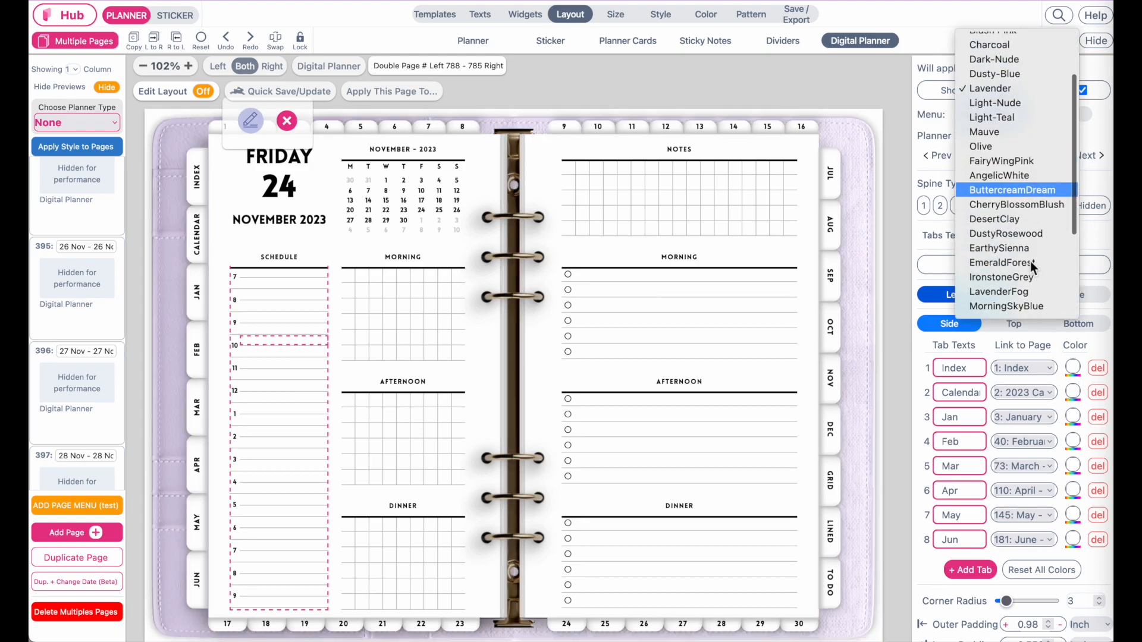
click(1023, 248)
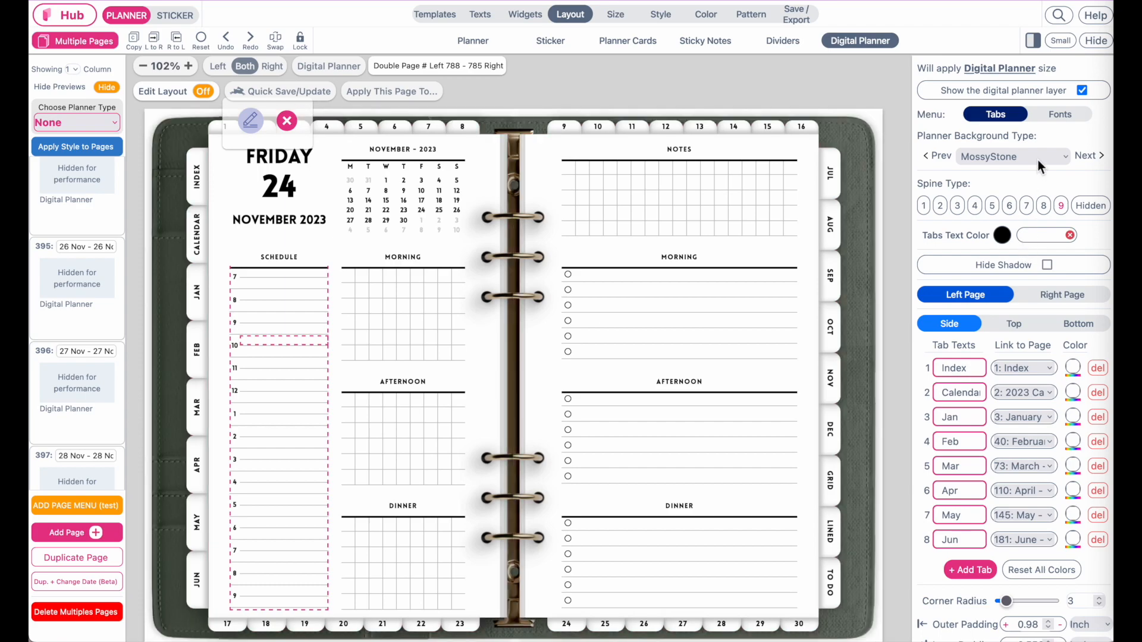
click(1046, 158)
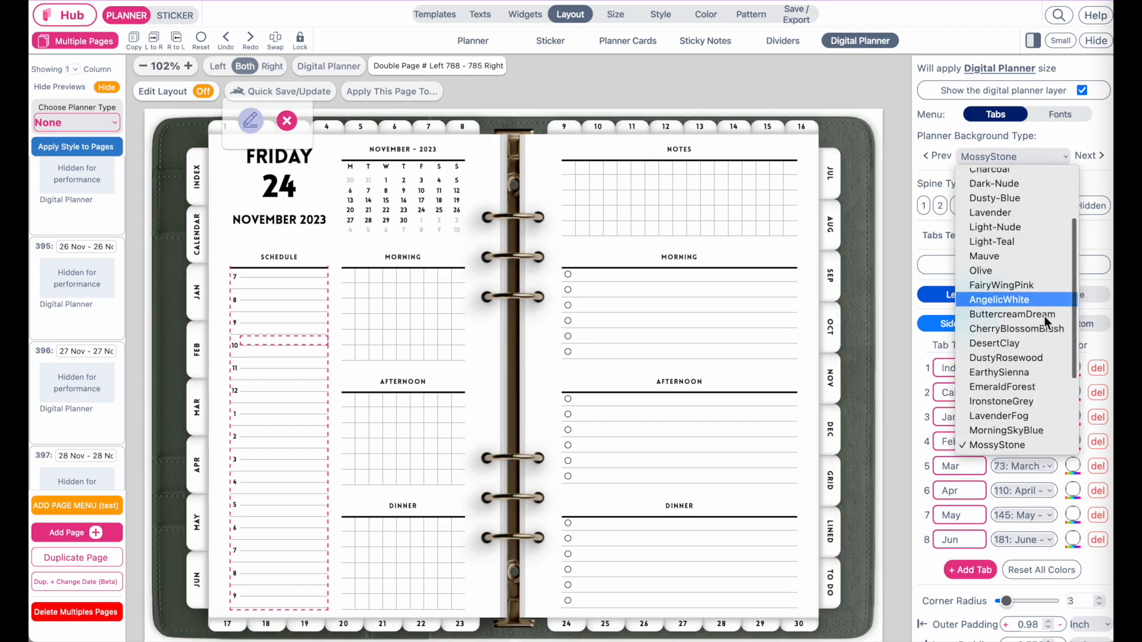
click(1038, 387)
click(1045, 162)
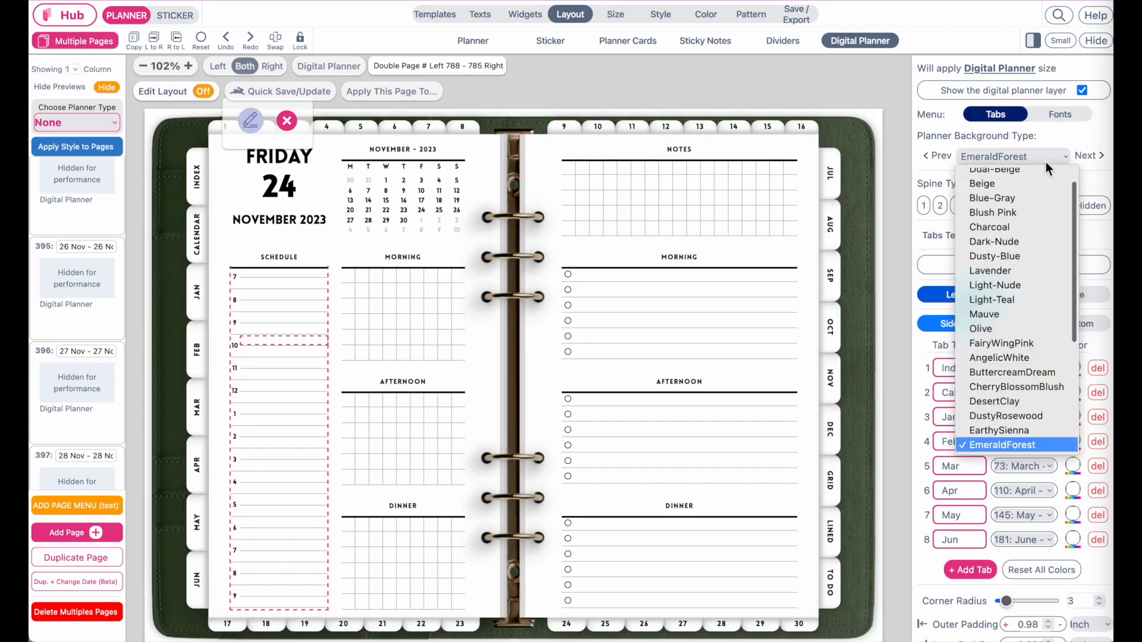
click(1036, 304)
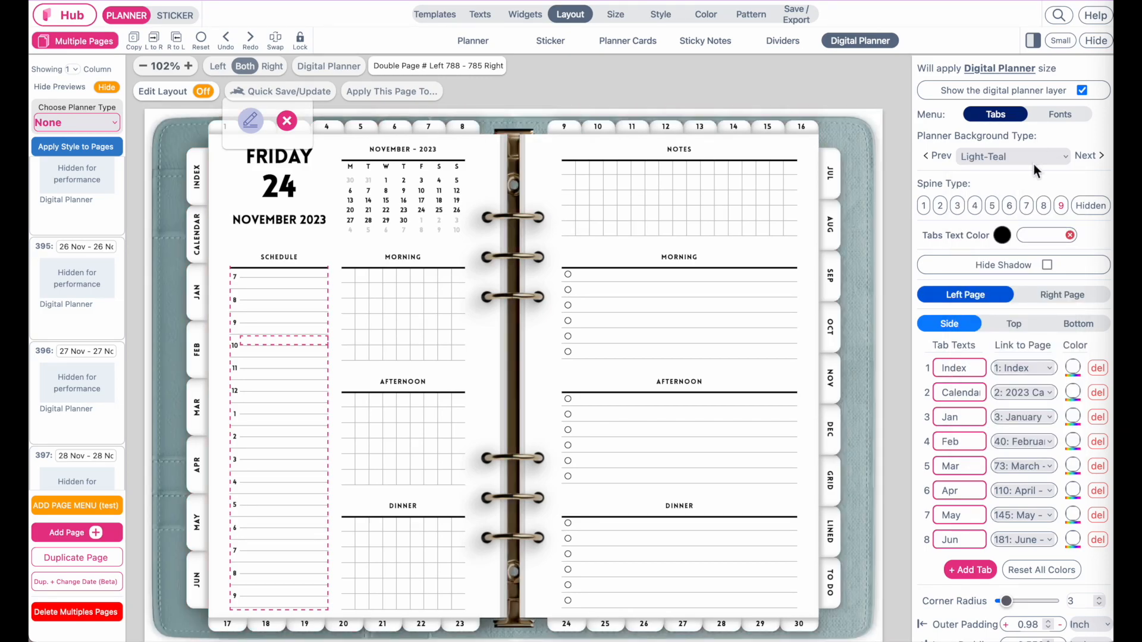
Try the Dusty-Blue, Dark-Nude and Mauve planner backgrounds
click(1033, 160)
click(1028, 280)
click(1020, 163)
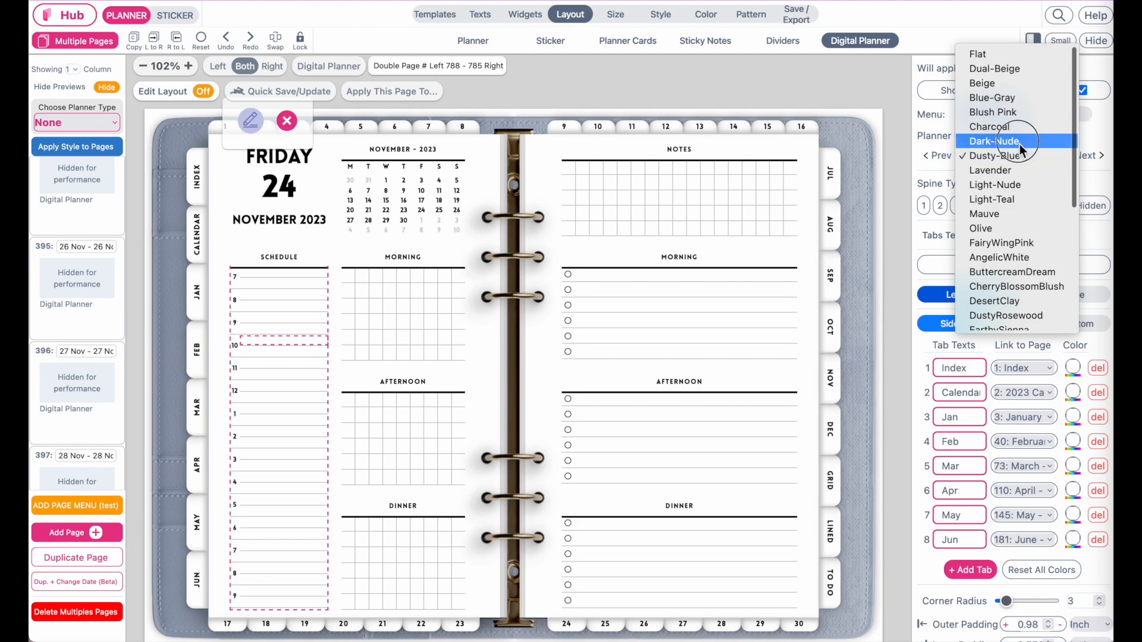
click(1020, 146)
click(1023, 165)
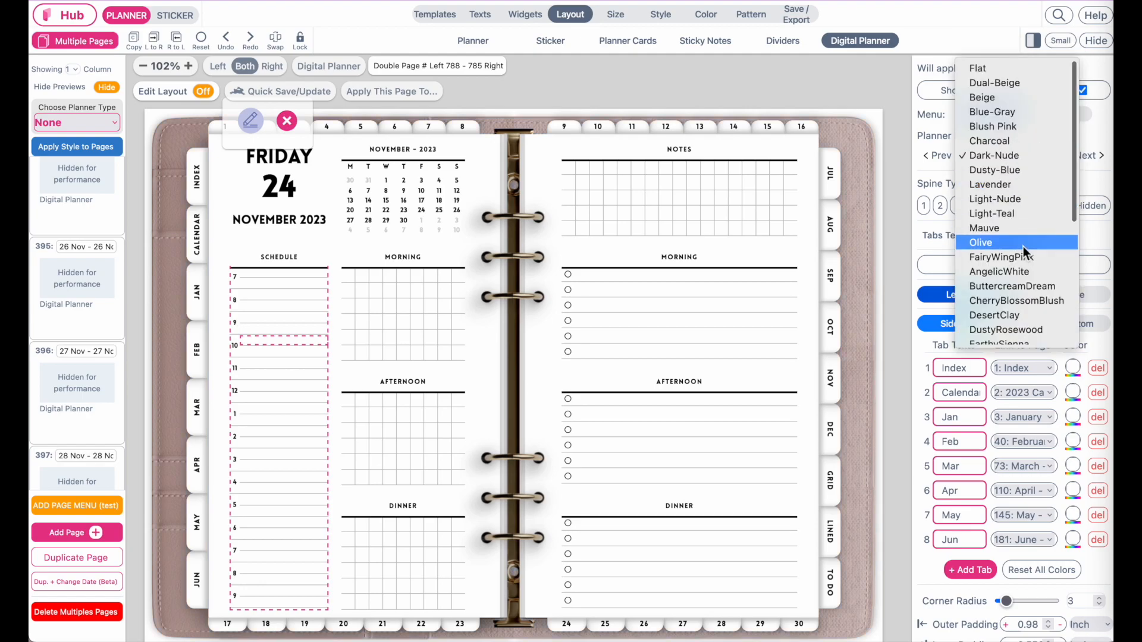
click(1024, 230)
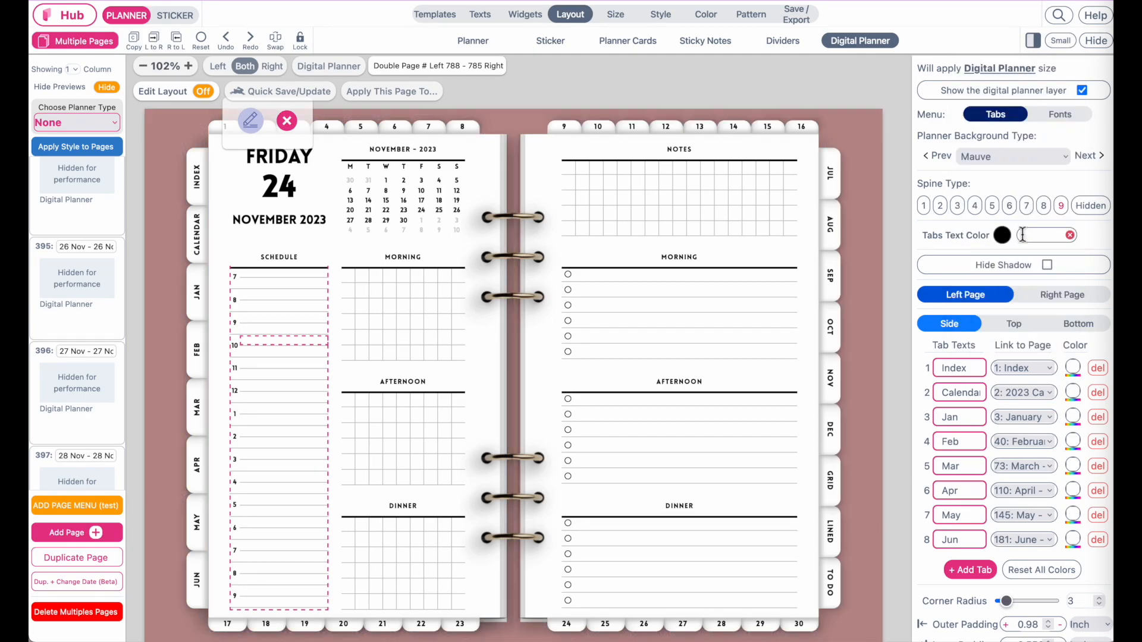
Set the planner background type to Olive
click(1031, 159)
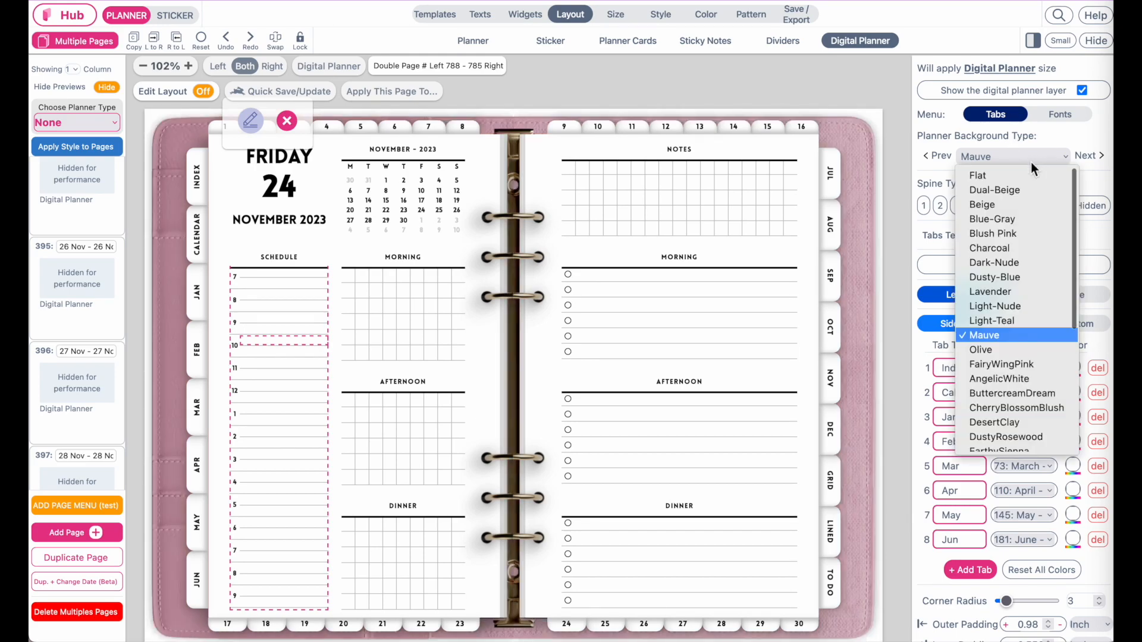
click(1017, 350)
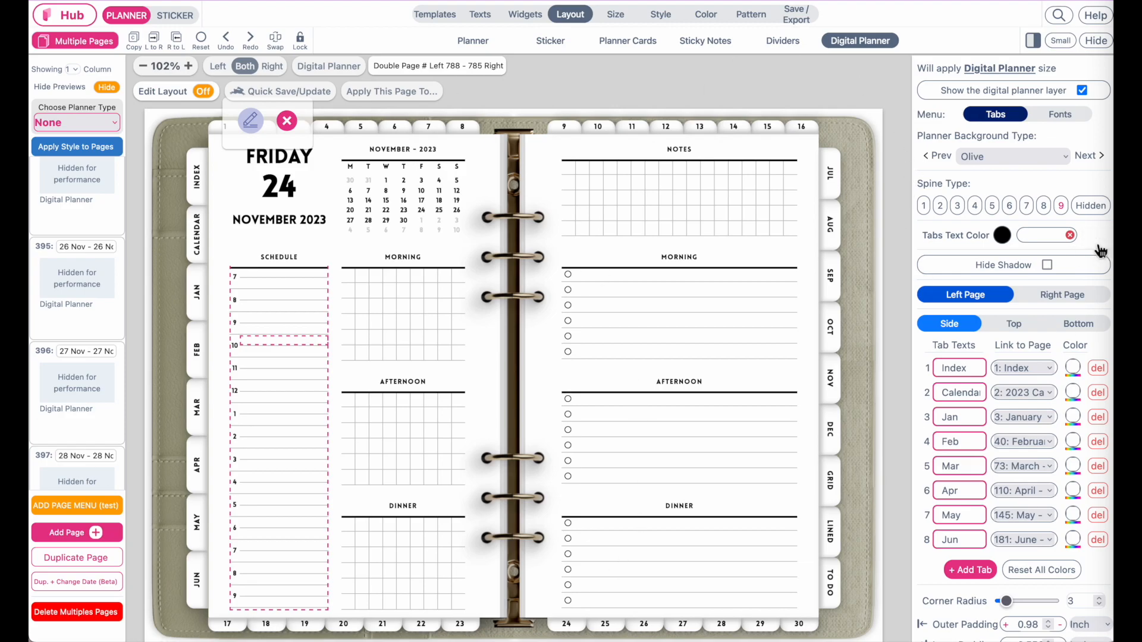
scroll(1101, 251, down, 1)
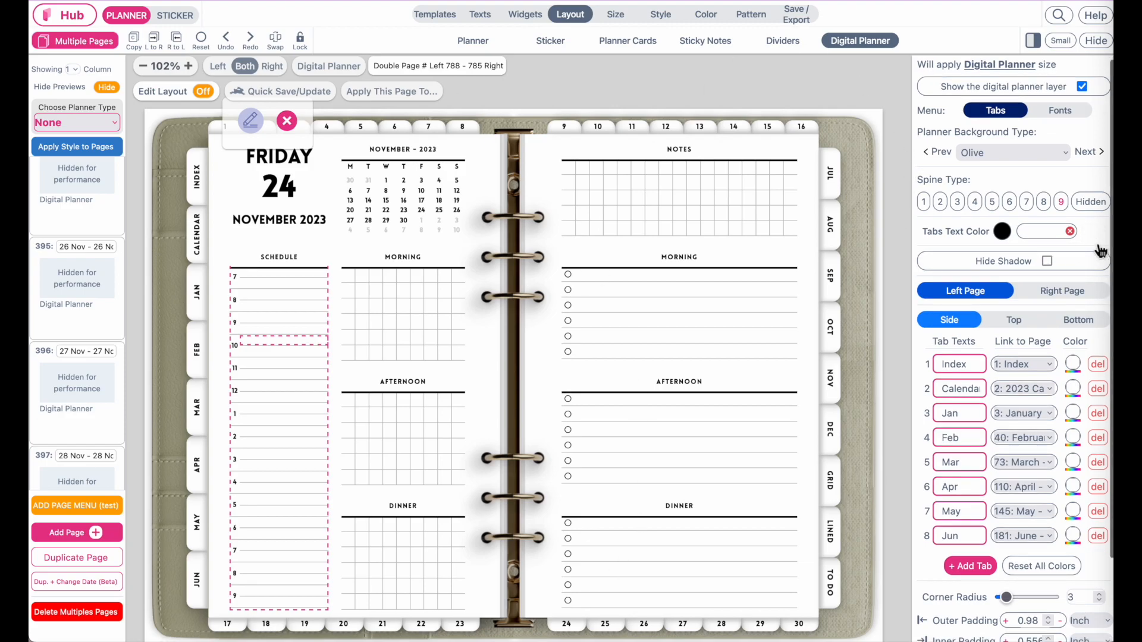
Try PlayfairDisplay-BoldItalic and PlayfairDisplay-Bold on the planner tabs and settle on the HaginCapsMedium-Medium font
click(1059, 110)
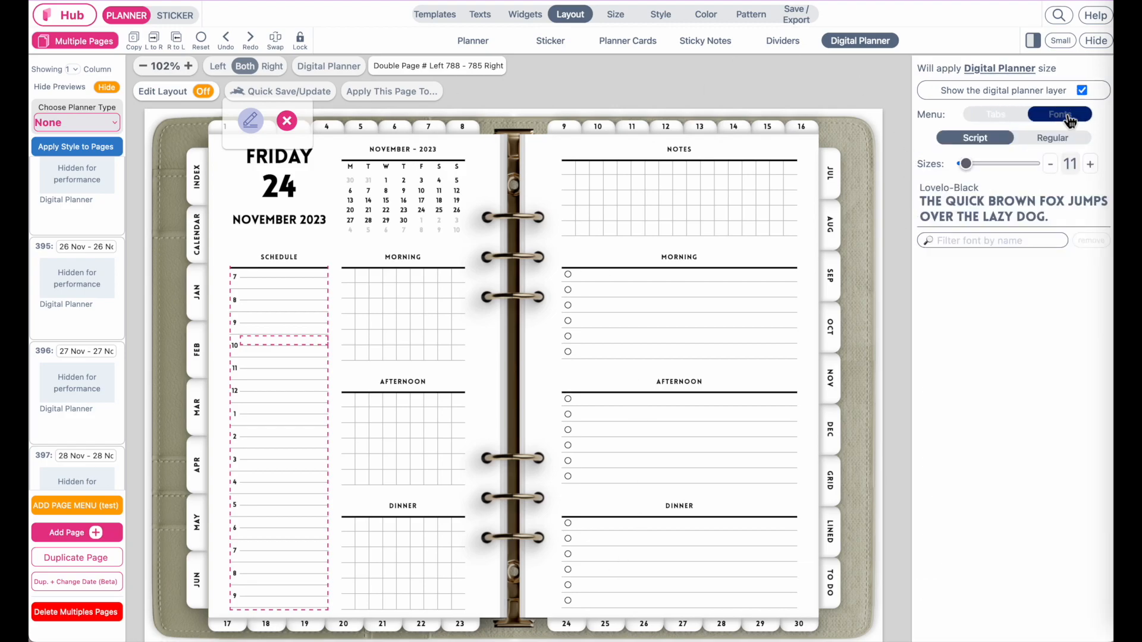
click(1038, 137)
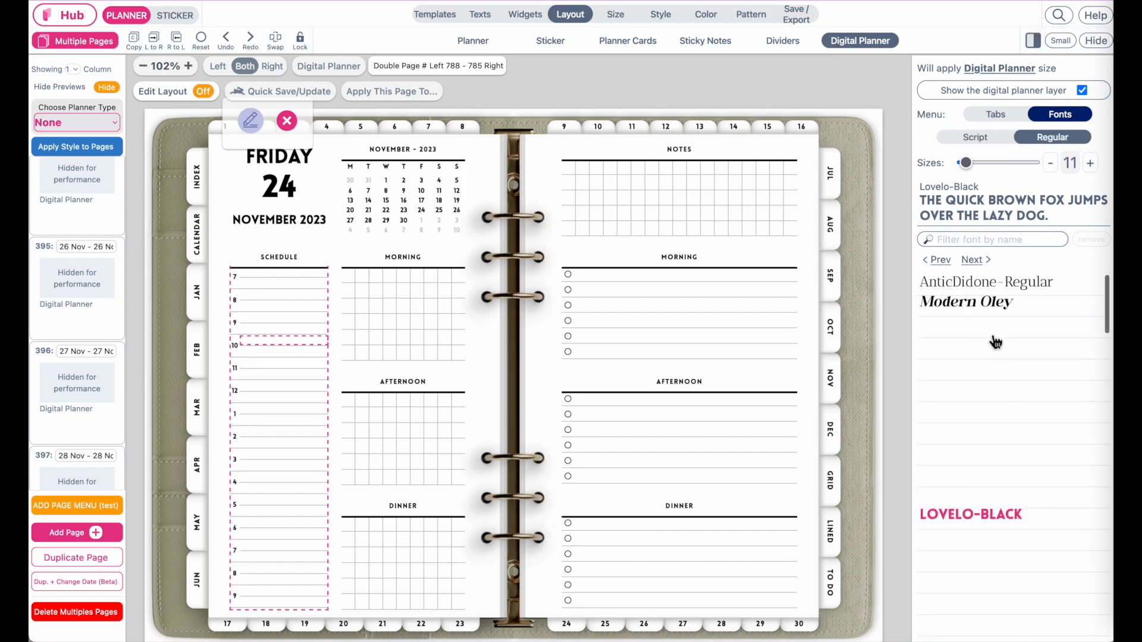
click(980, 350)
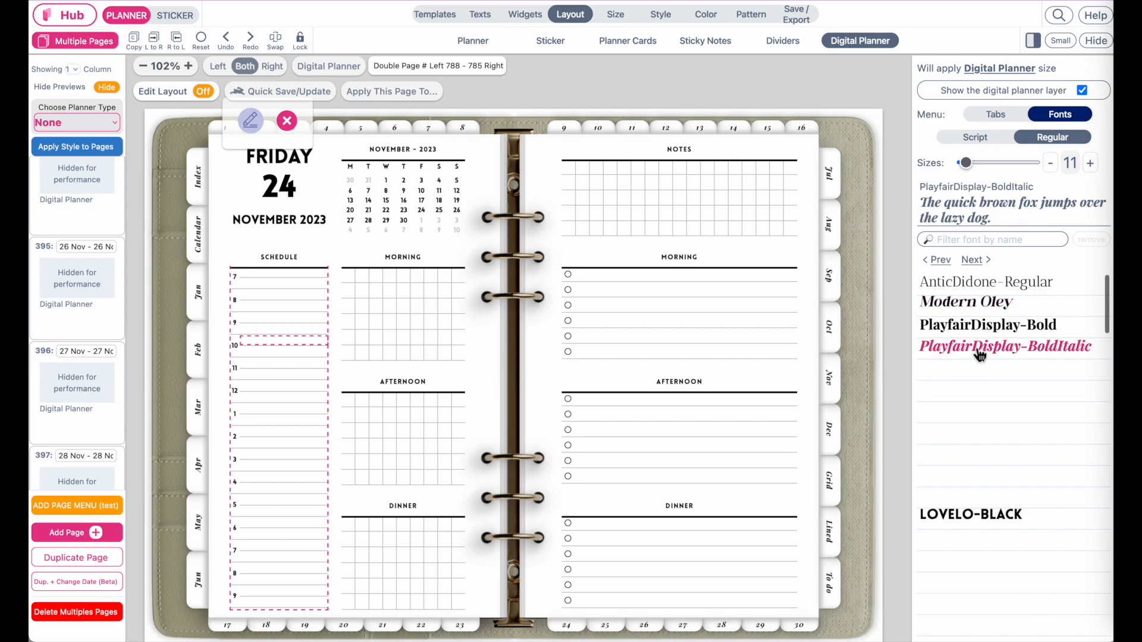
click(979, 326)
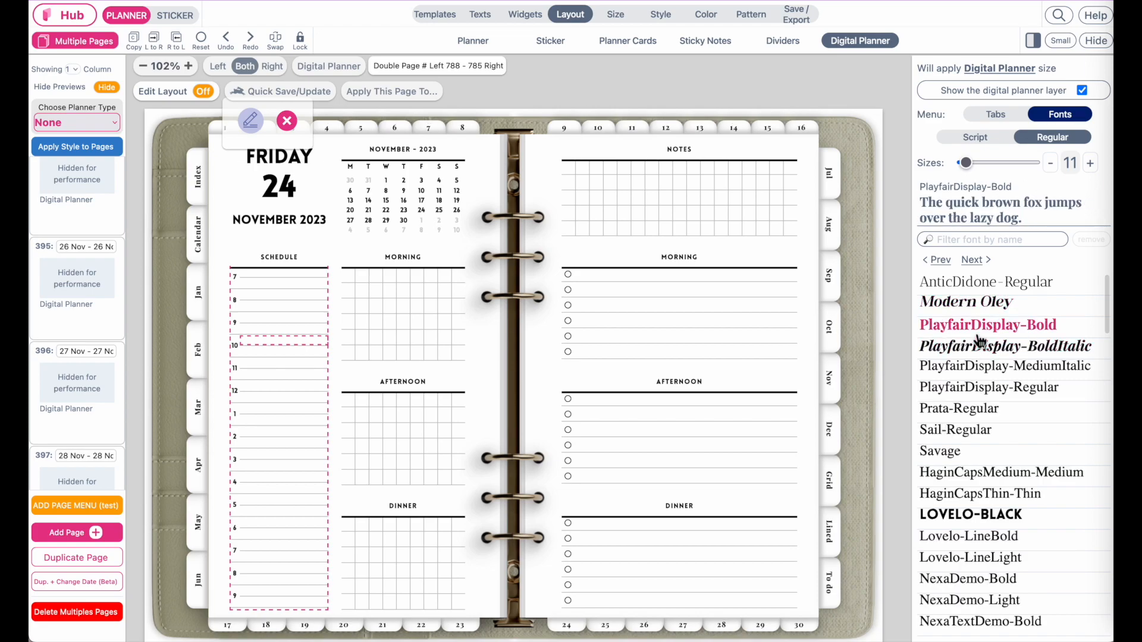
click(959, 455)
click(955, 478)
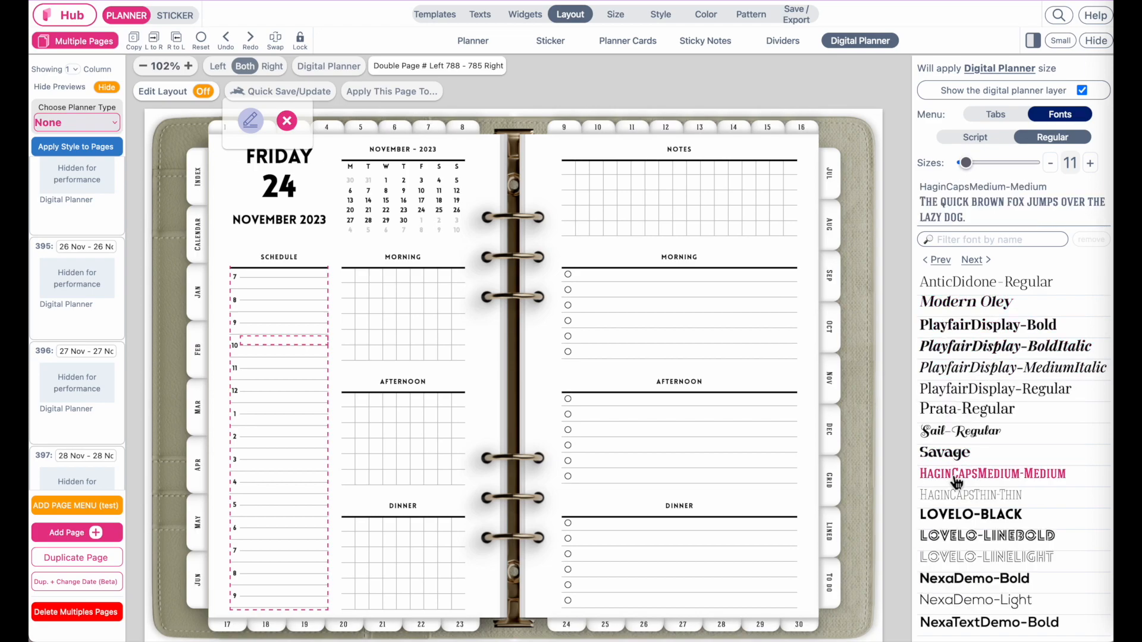
click(960, 516)
click(960, 479)
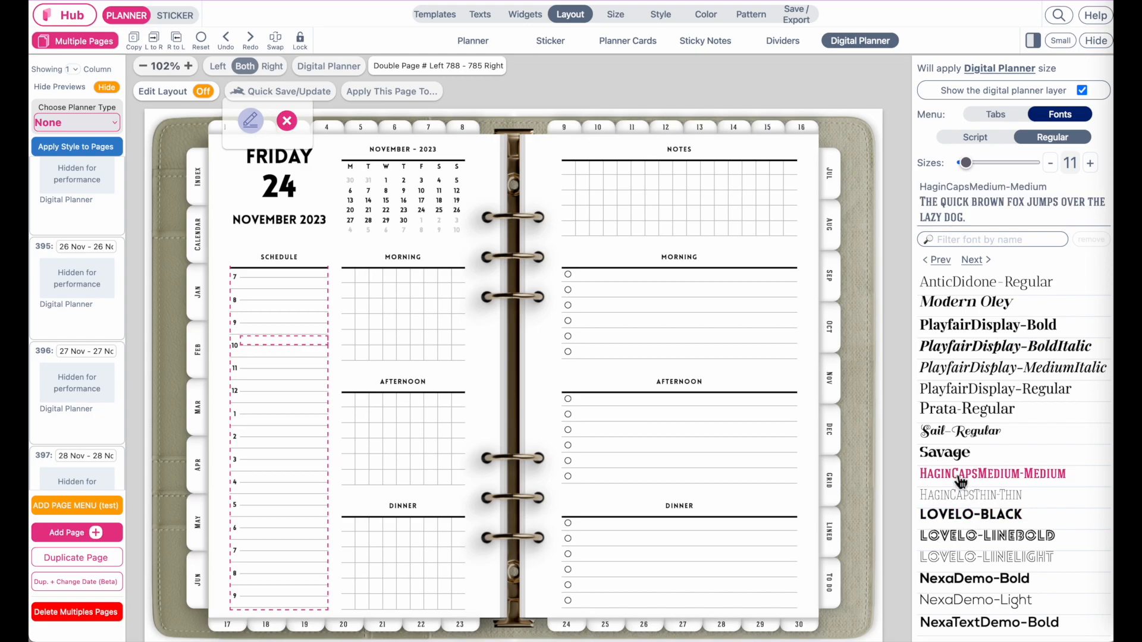
Set the planner tab font size to 14 and dismiss the schedule widget's floating edit controls
click(1097, 168)
click(1097, 168)
click(1097, 168)
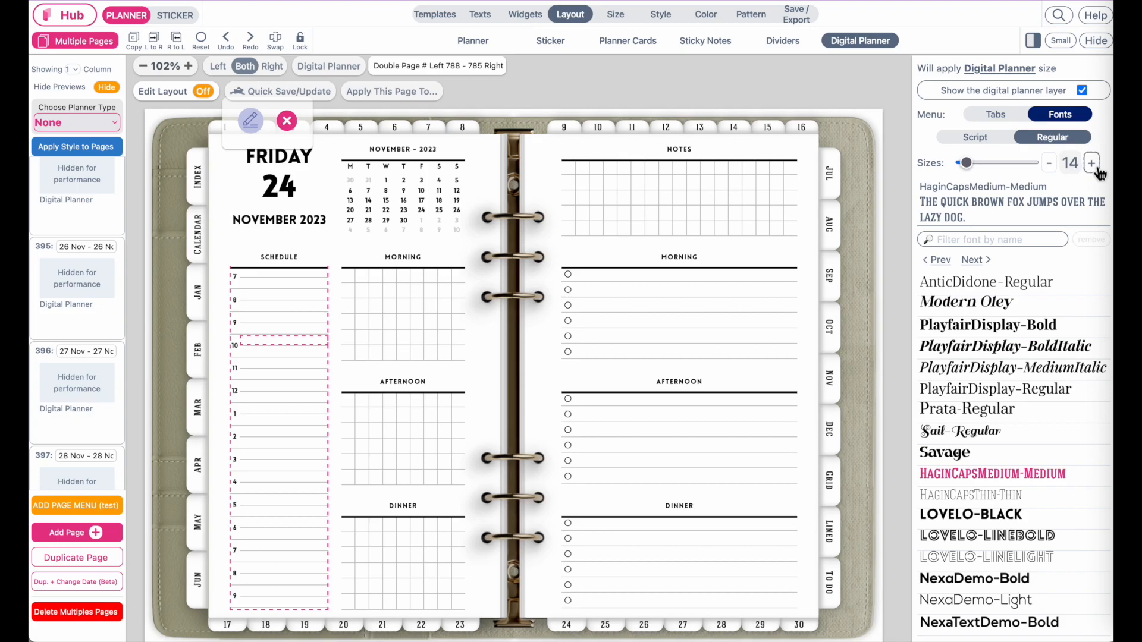
click(290, 125)
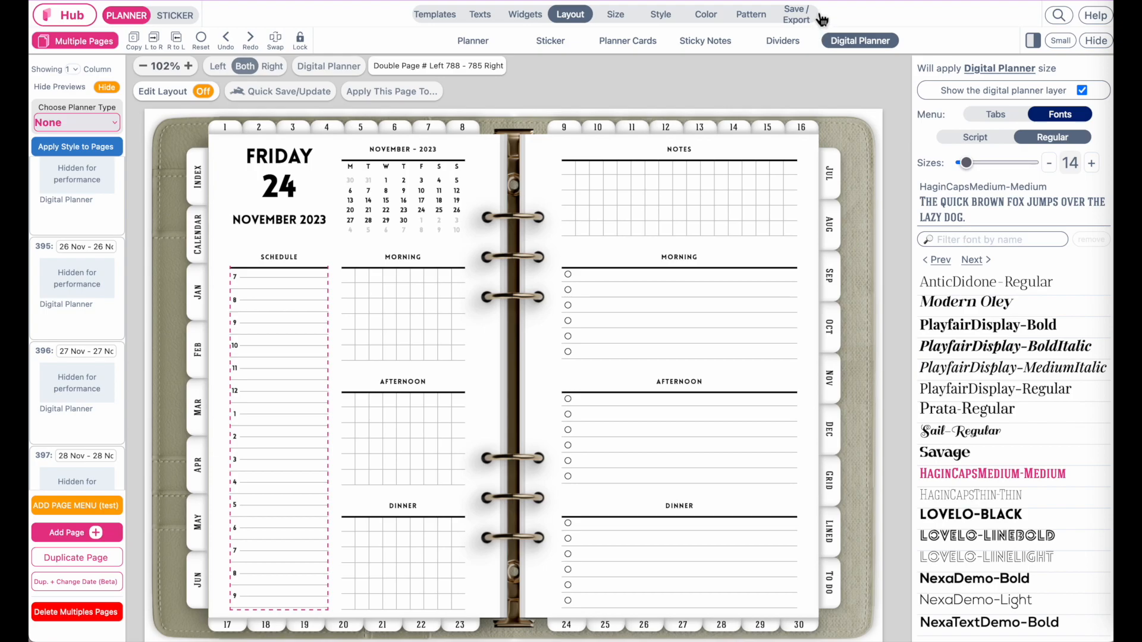
Apply the neutral Jovial Thin style to all widgets in the planner
click(751, 18)
click(661, 19)
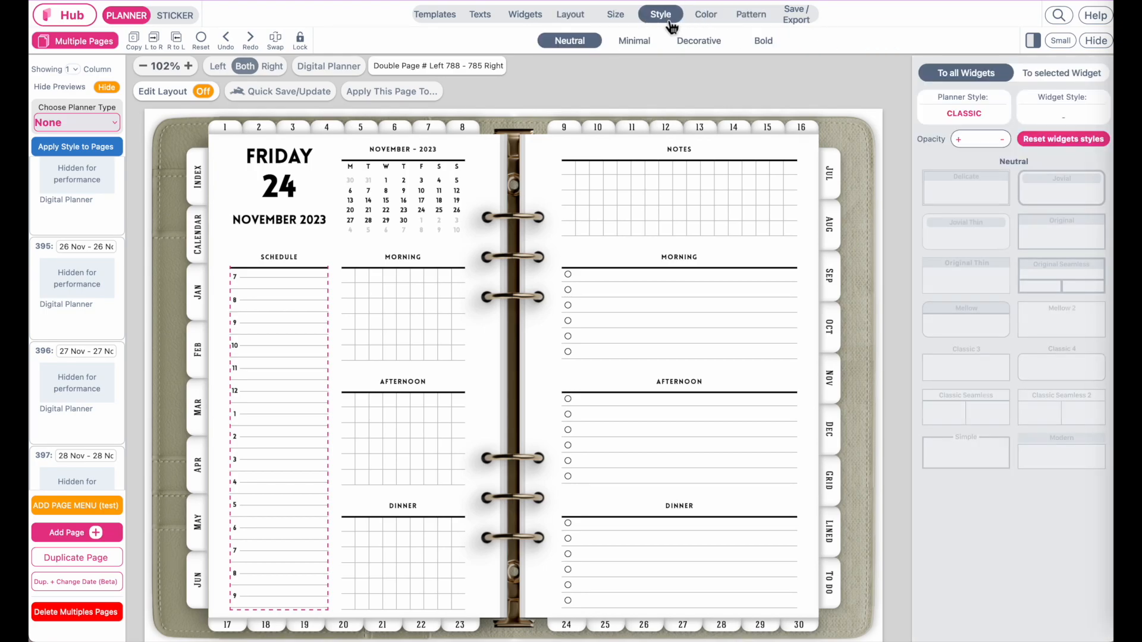
click(967, 247)
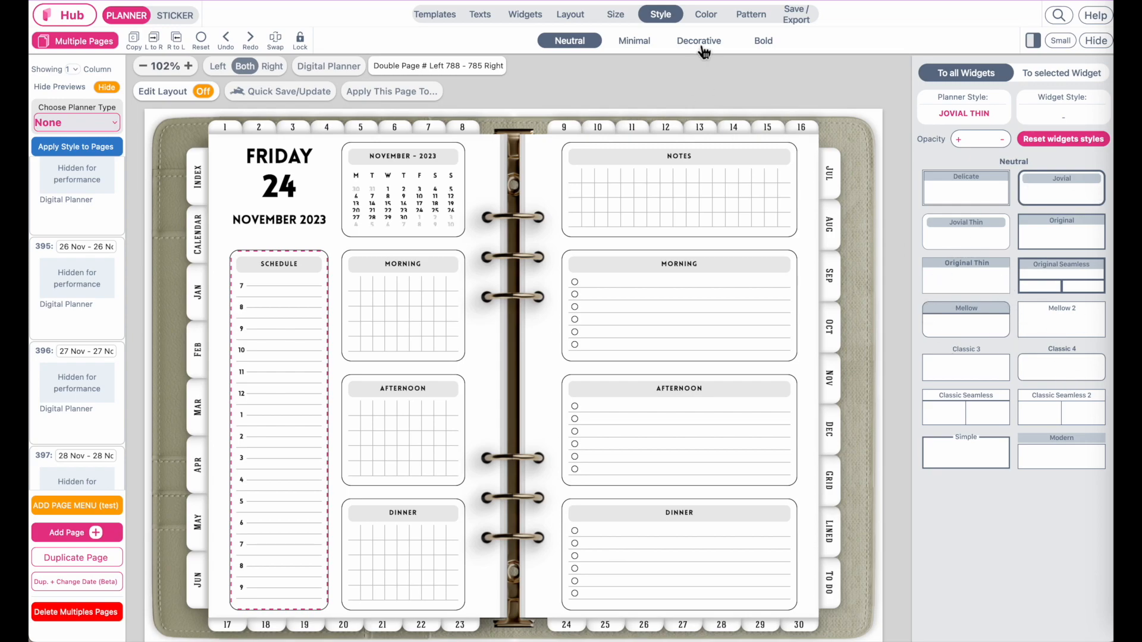
Set the widget header color to #BDBCAB by sampling it from the olive planner cover
click(706, 14)
click(493, 40)
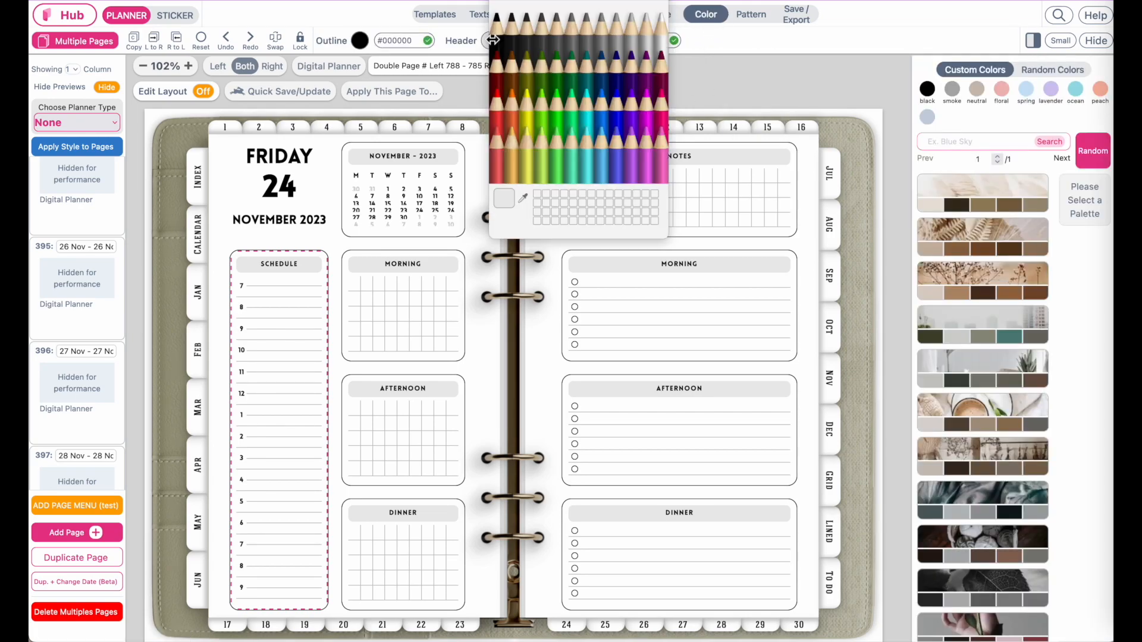
click(523, 198)
click(827, 125)
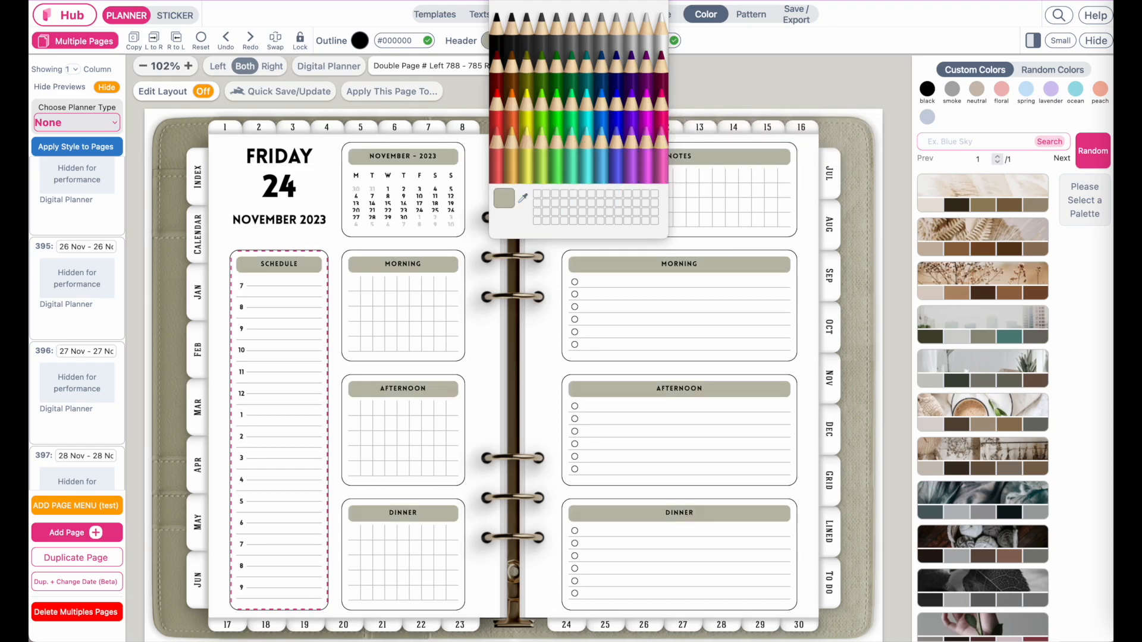
Try preset pencil colors for the widget headers, including the yellow Banana
drag(540, 0, 581, 172)
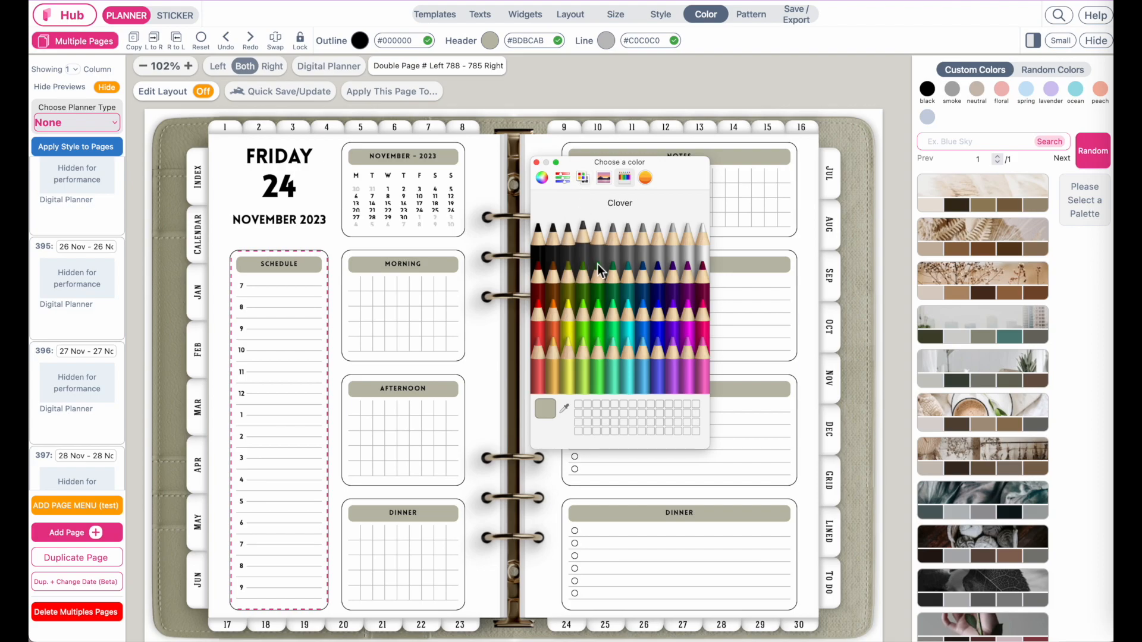
click(580, 312)
click(578, 322)
click(566, 369)
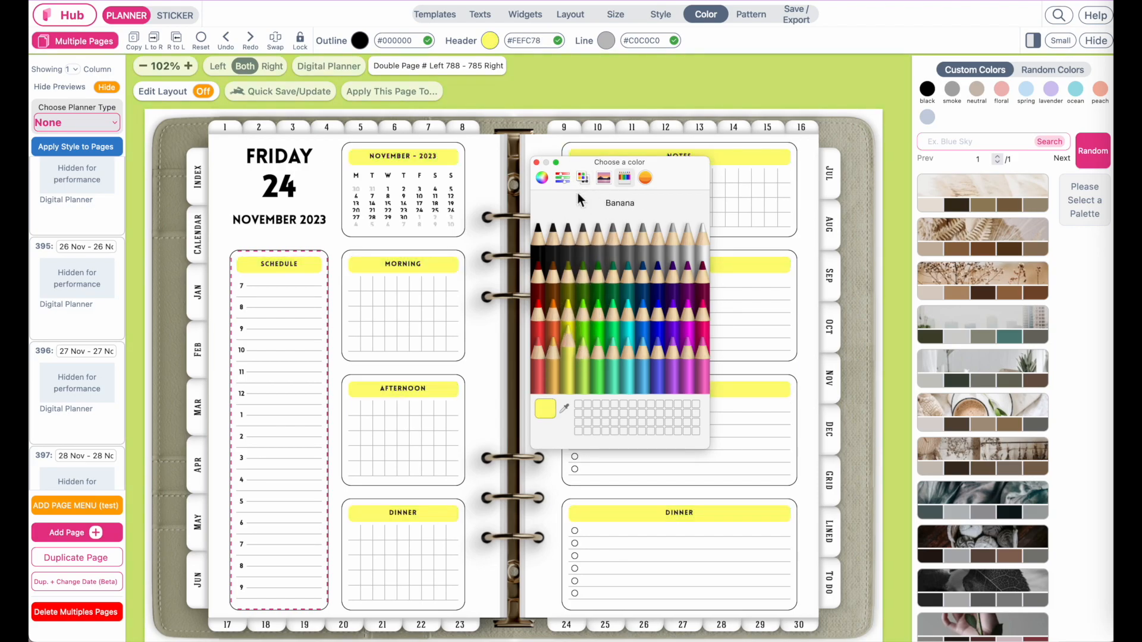
Set the widget header color to pale green #E1EADF using the color wheel and brightness, and close the color picker
click(542, 178)
drag(574, 386, 578, 387)
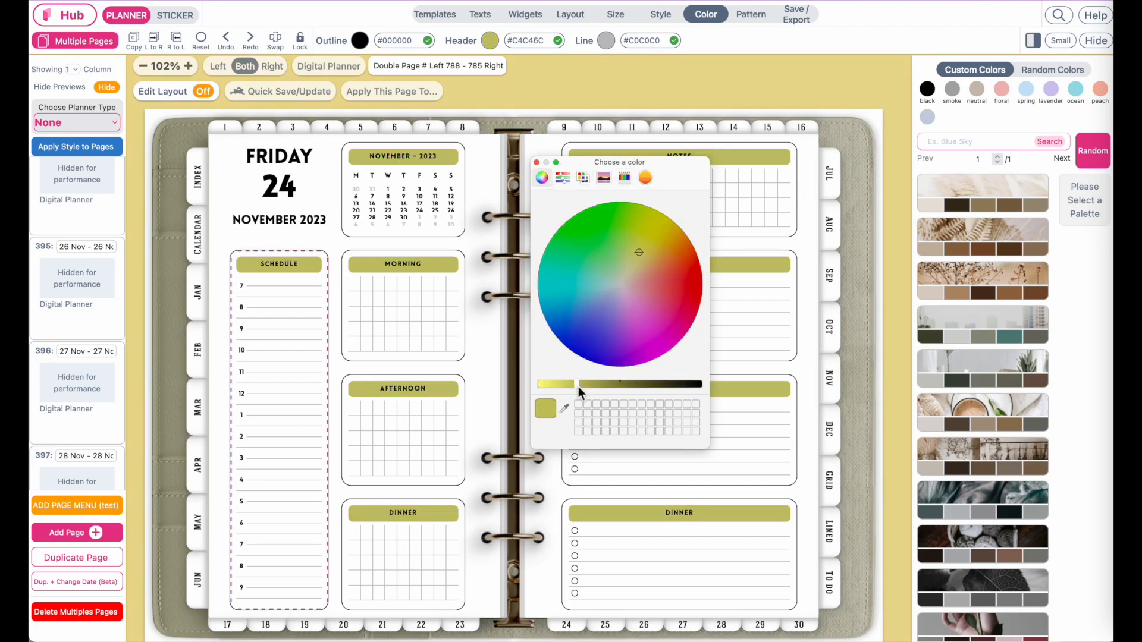
drag(625, 262, 622, 281)
drag(575, 384, 554, 383)
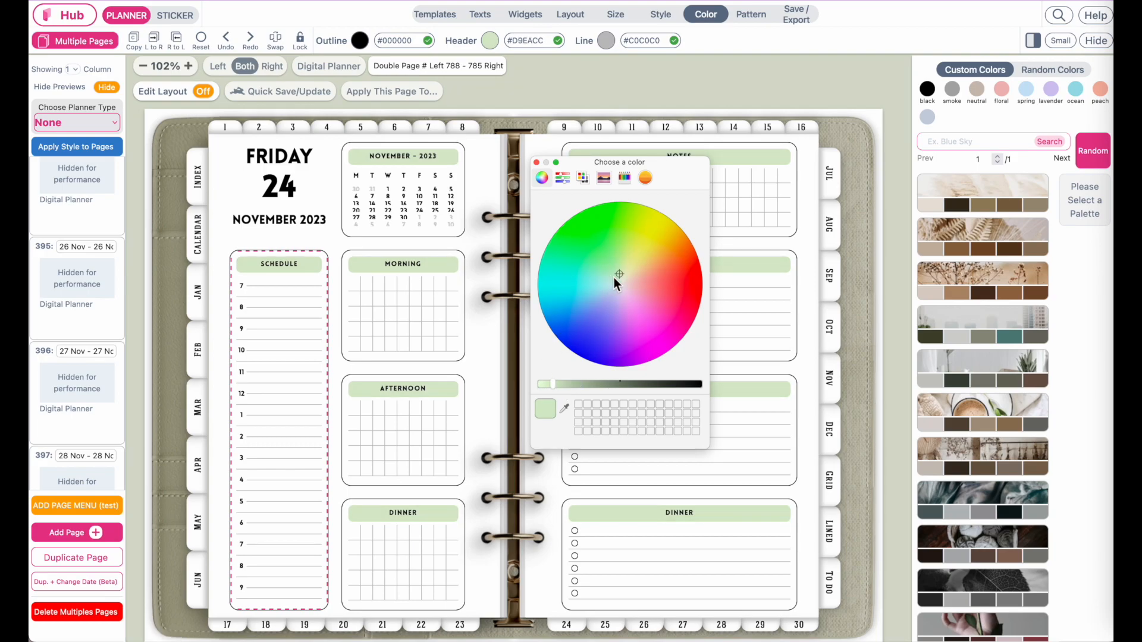
drag(618, 274, 618, 281)
click(537, 163)
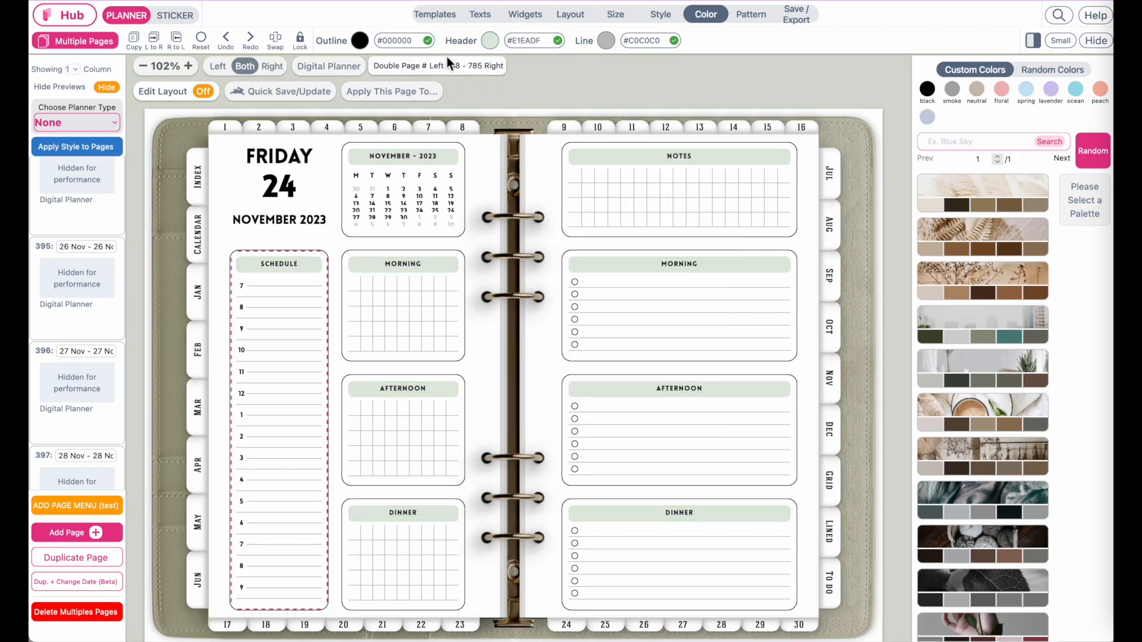
Try the PlayfairDisplay-BoldItalic and PlayfairDisplay-Regular fonts for the h2 widget header text
click(481, 17)
click(368, 42)
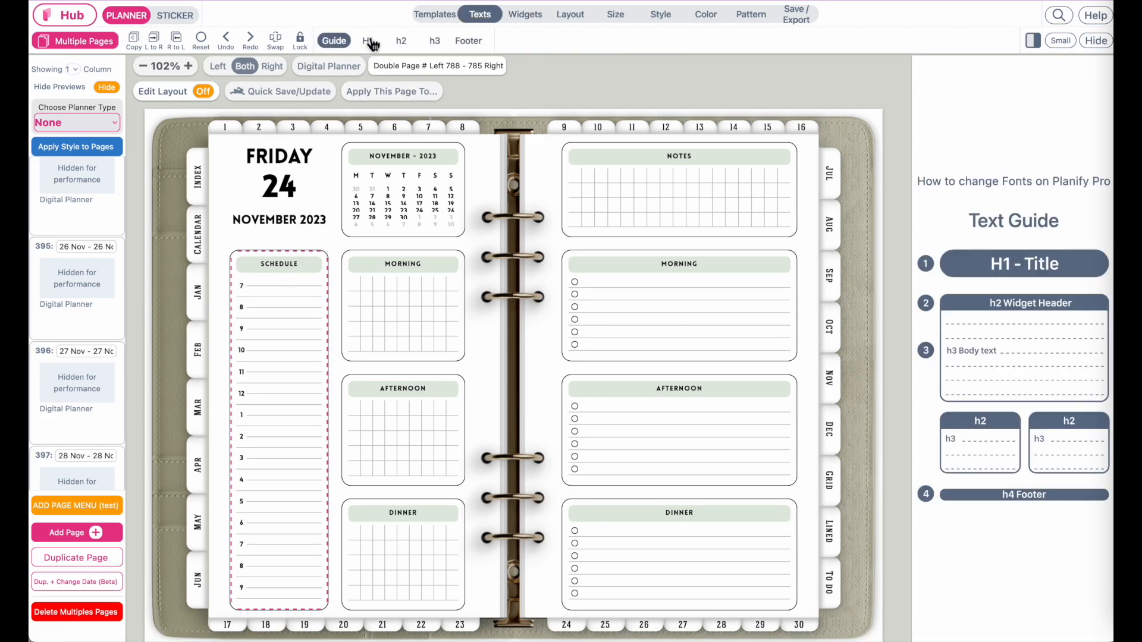
click(406, 42)
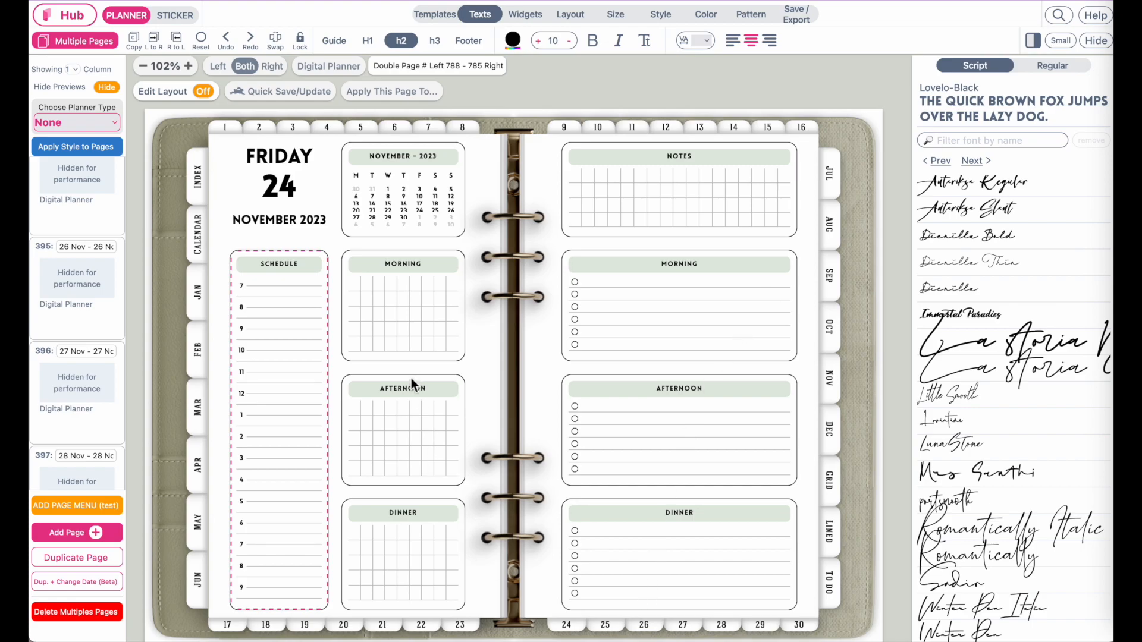
click(1051, 67)
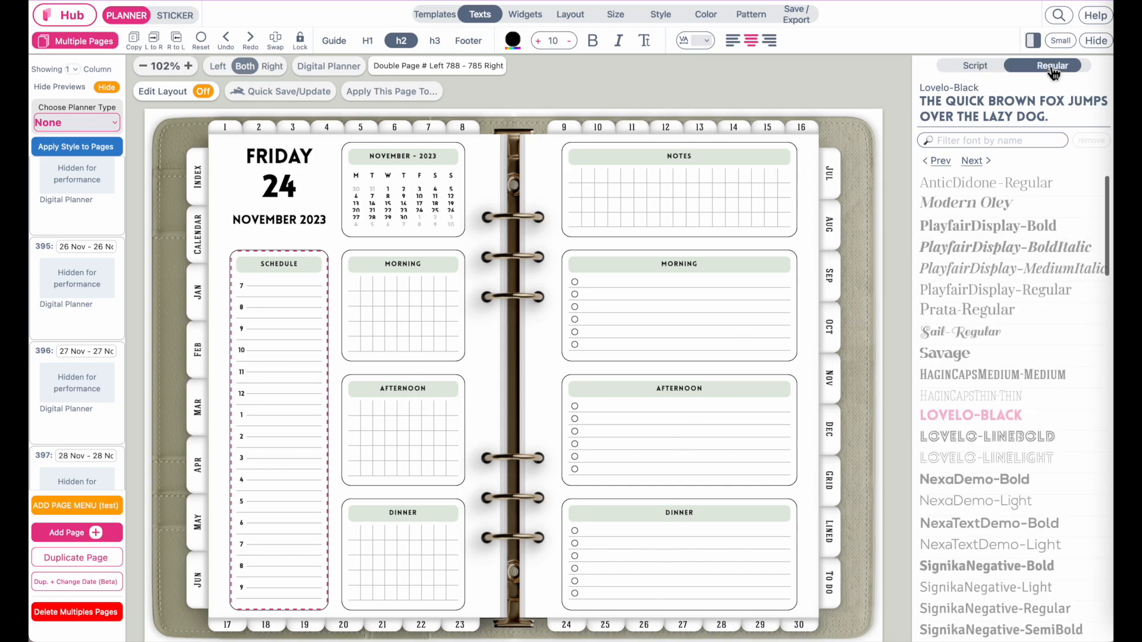
click(994, 258)
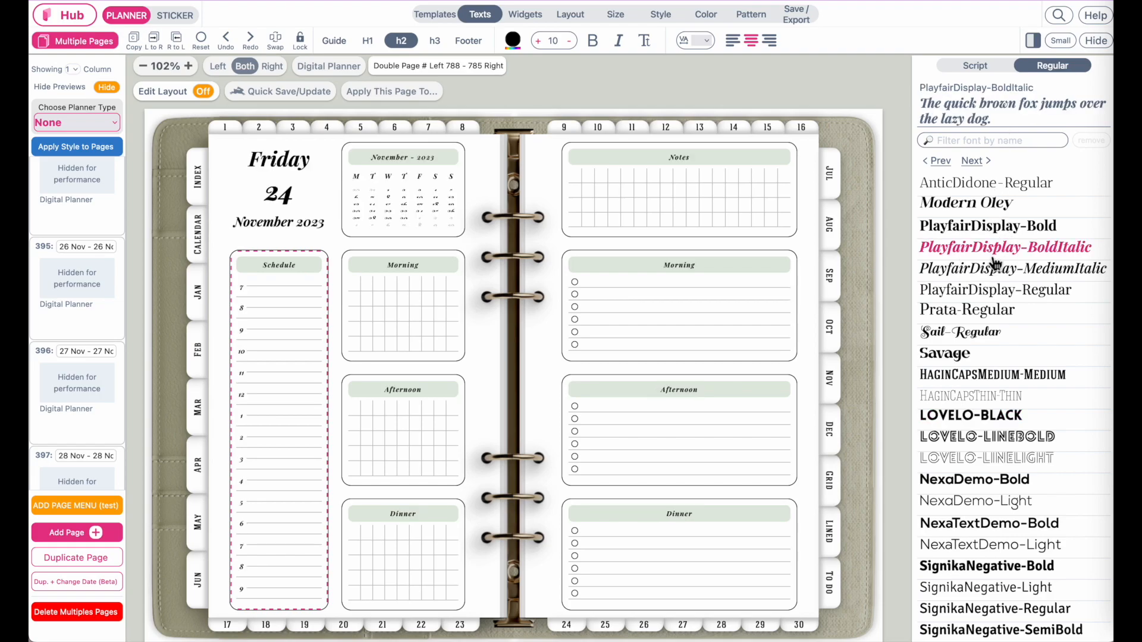
click(988, 294)
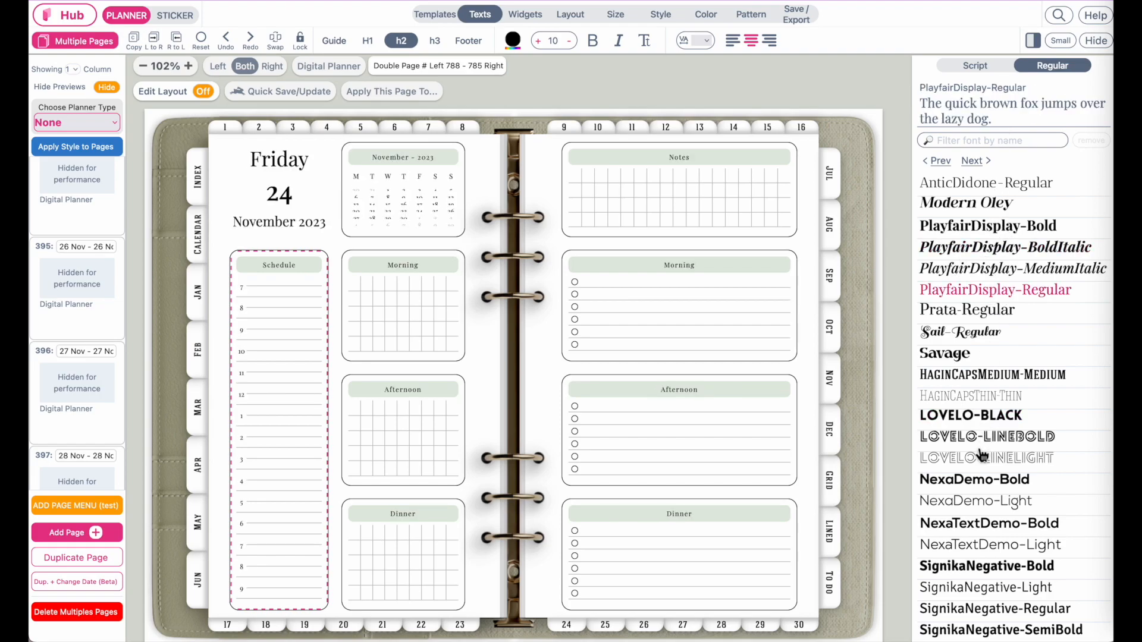
Compare the PlayfairDisplay variants on the h2 text and set its font to PlayfairDisplay-Bold
click(972, 482)
click(984, 228)
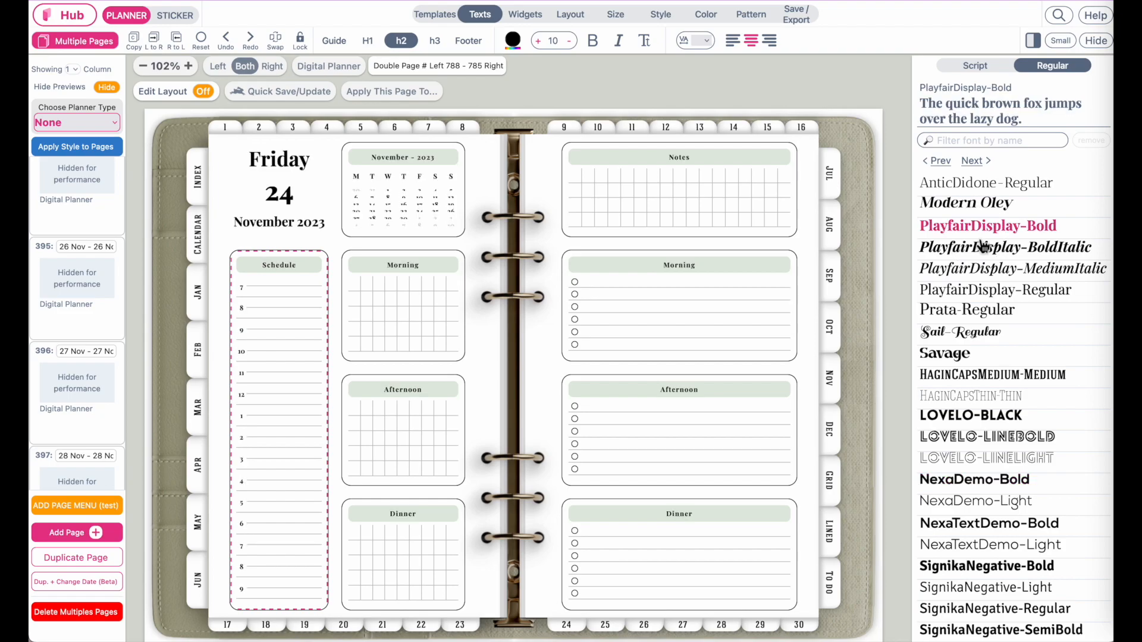
click(983, 257)
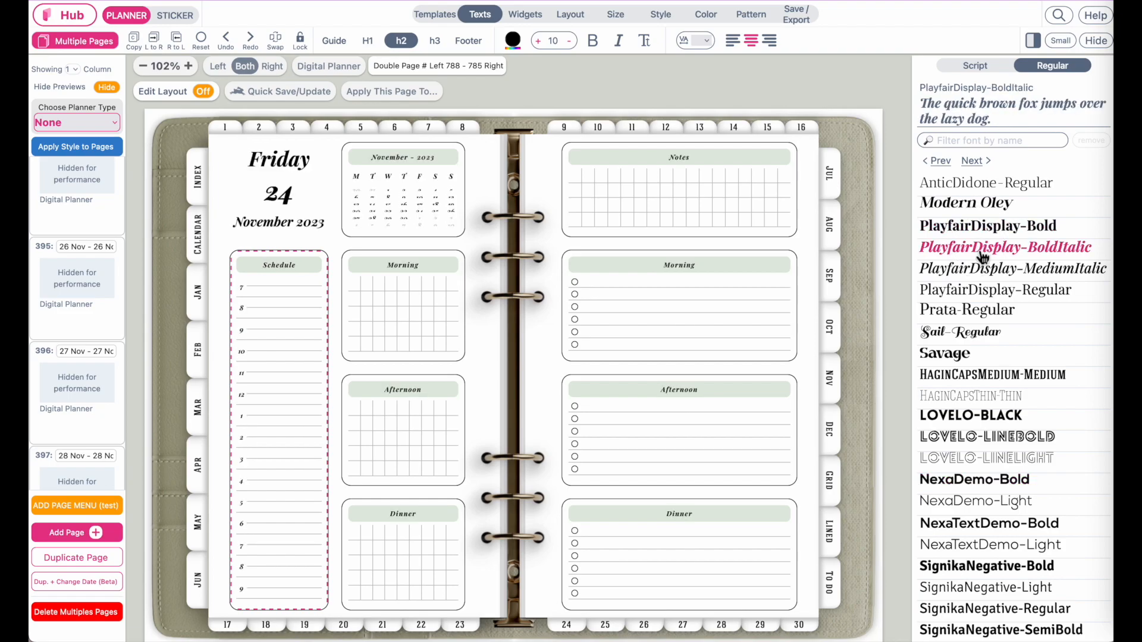
click(978, 298)
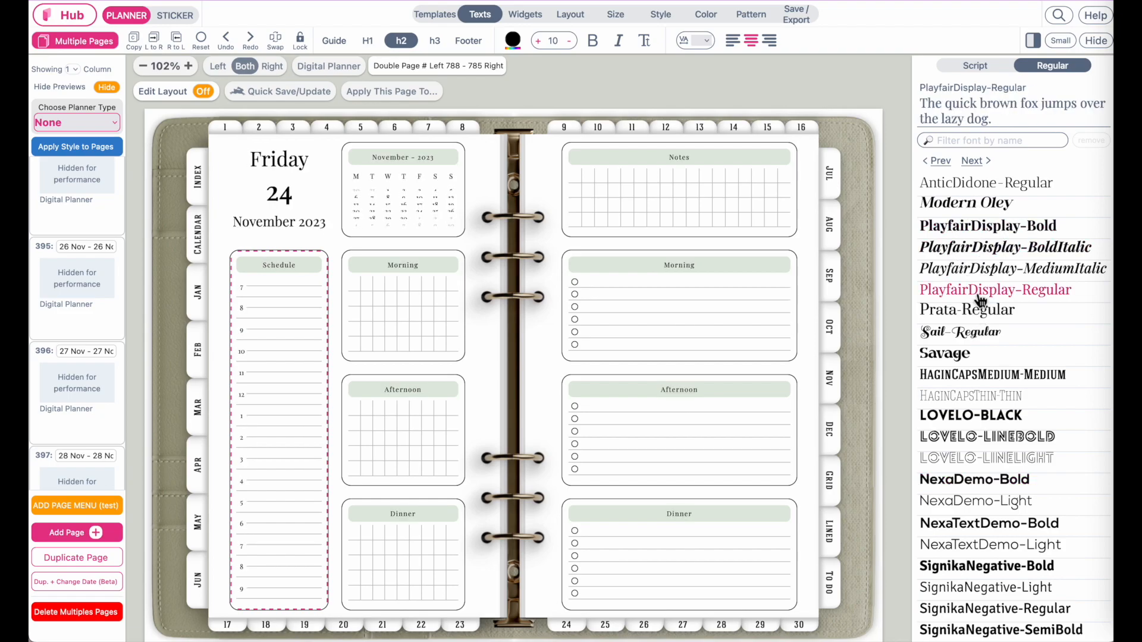
click(977, 254)
click(976, 215)
click(977, 233)
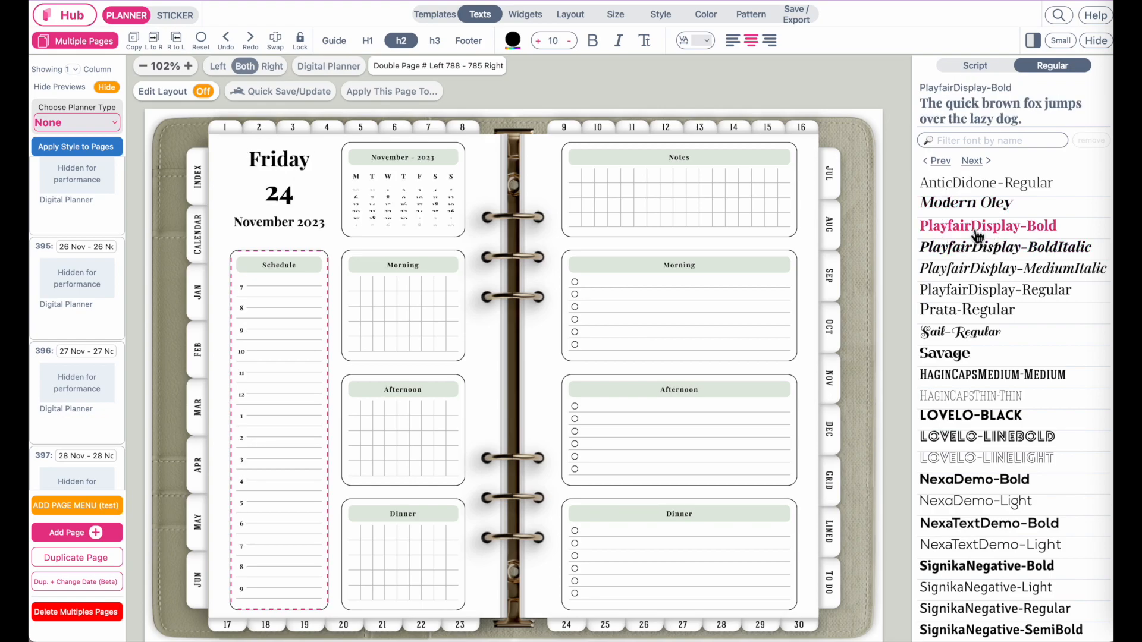
Try an h2 text size of 6
click(571, 43)
click(571, 43)
click(571, 43)
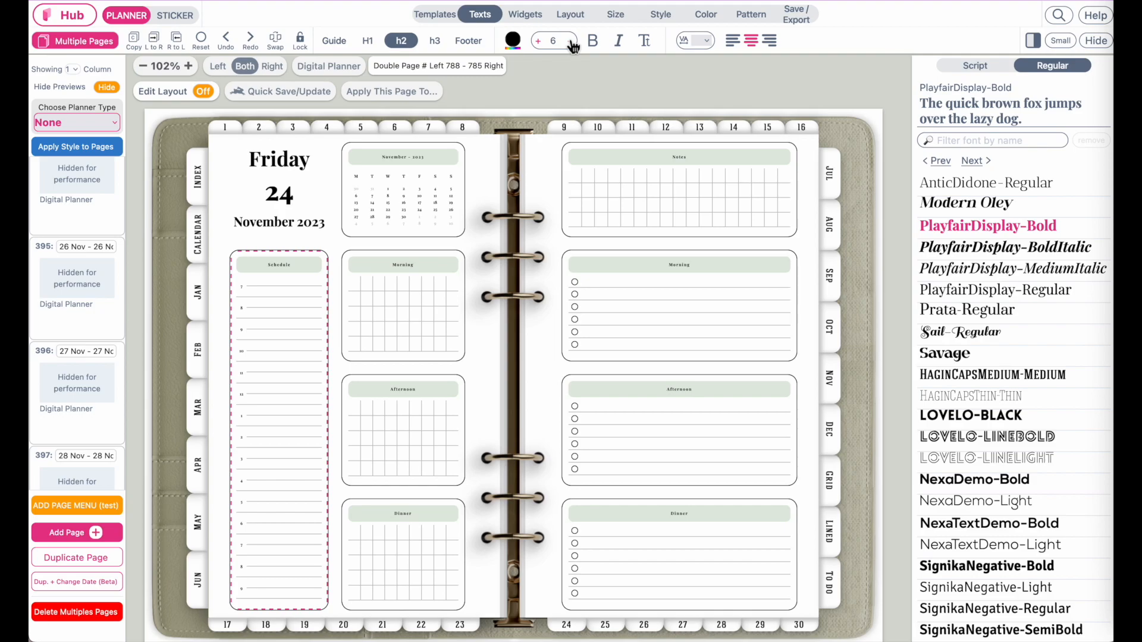
Set the h2 text size to 12
click(550, 42)
click(541, 41)
click(541, 41)
click(541, 41)
click(541, 41)
click(541, 41)
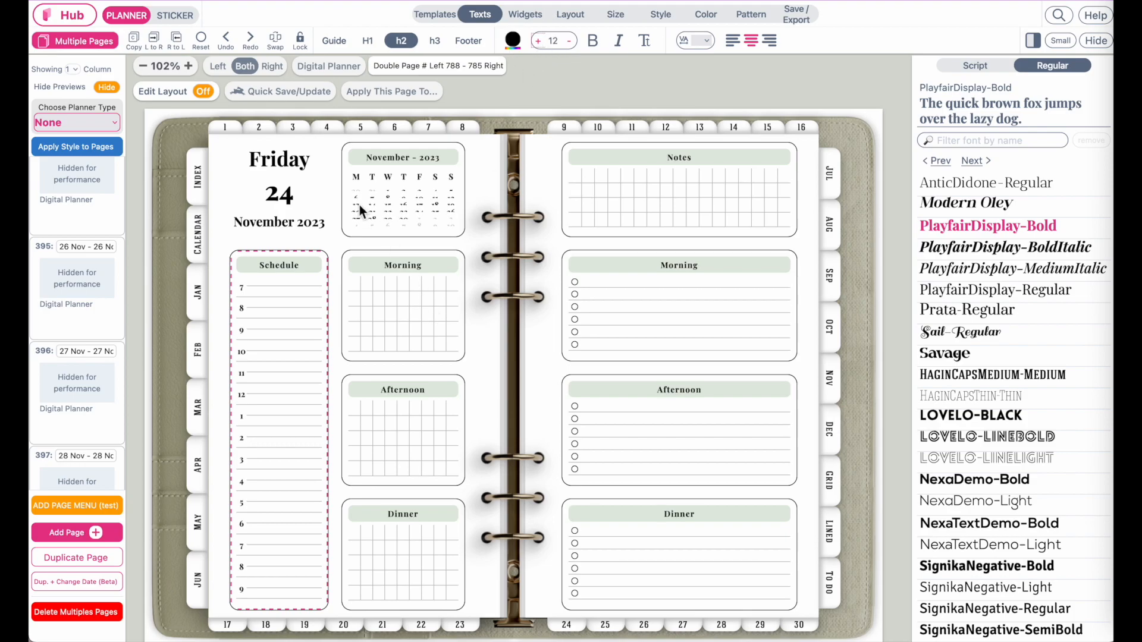
Enable layout editing on the 24 November daily page and set the left page's top row height to 1.2 fraction
scroll(363, 252, up, 5)
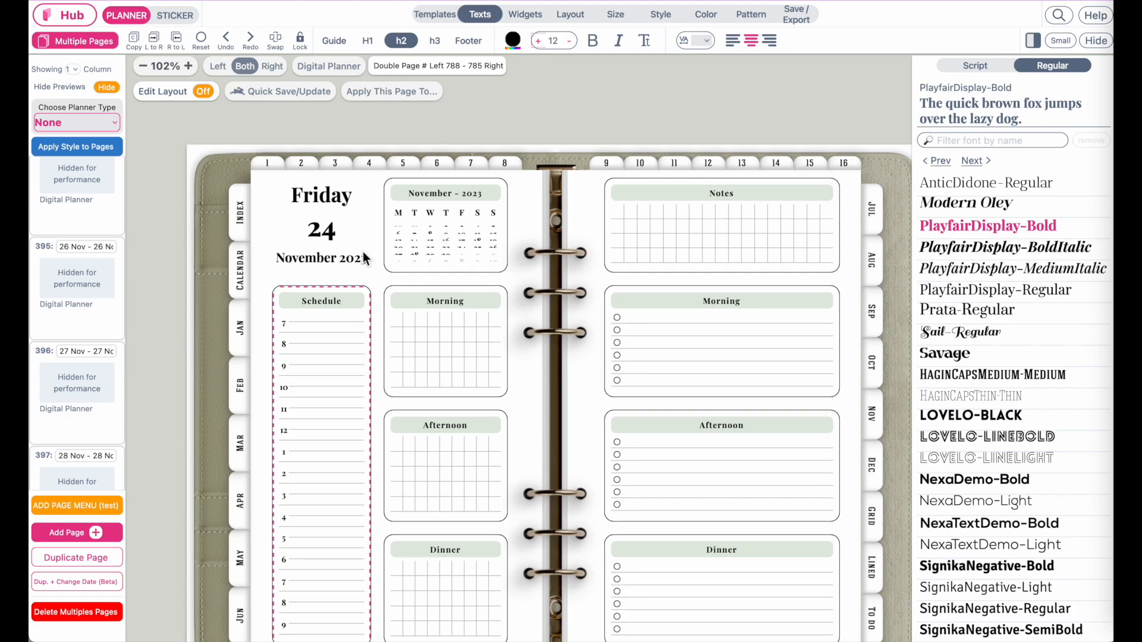
scroll(366, 258, up, 2)
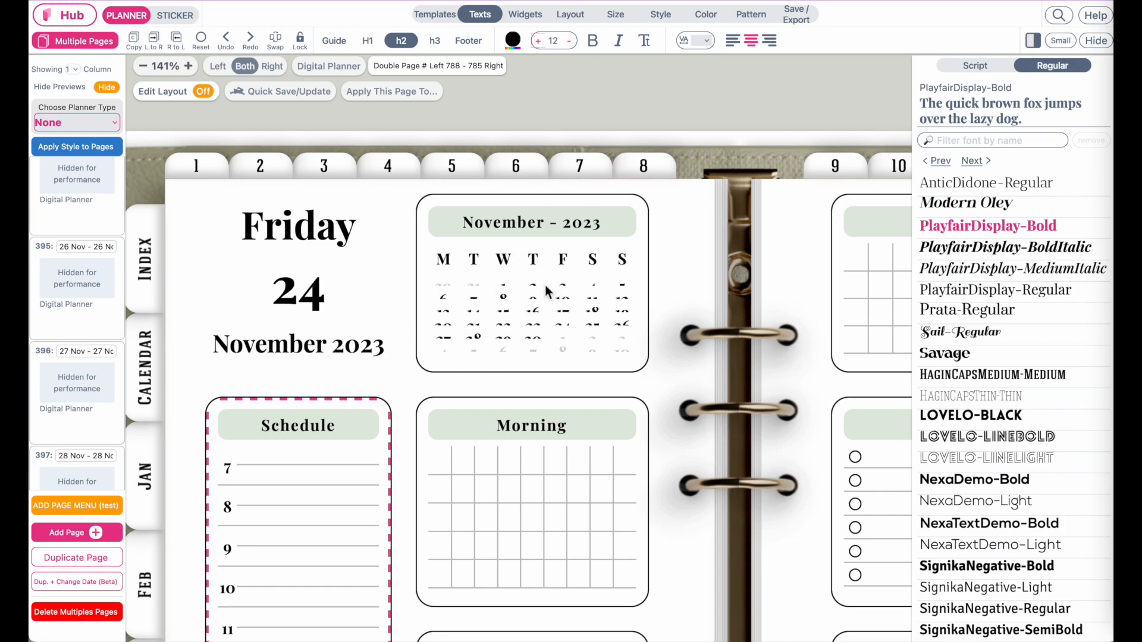
scroll(506, 318, down, 5)
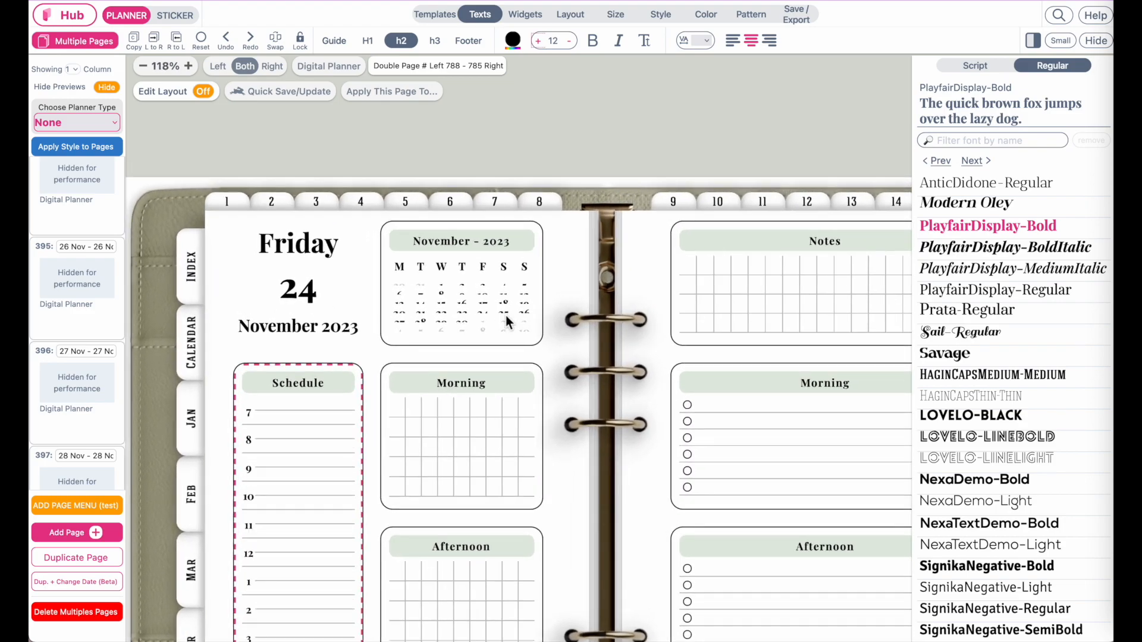
scroll(506, 315, down, 2)
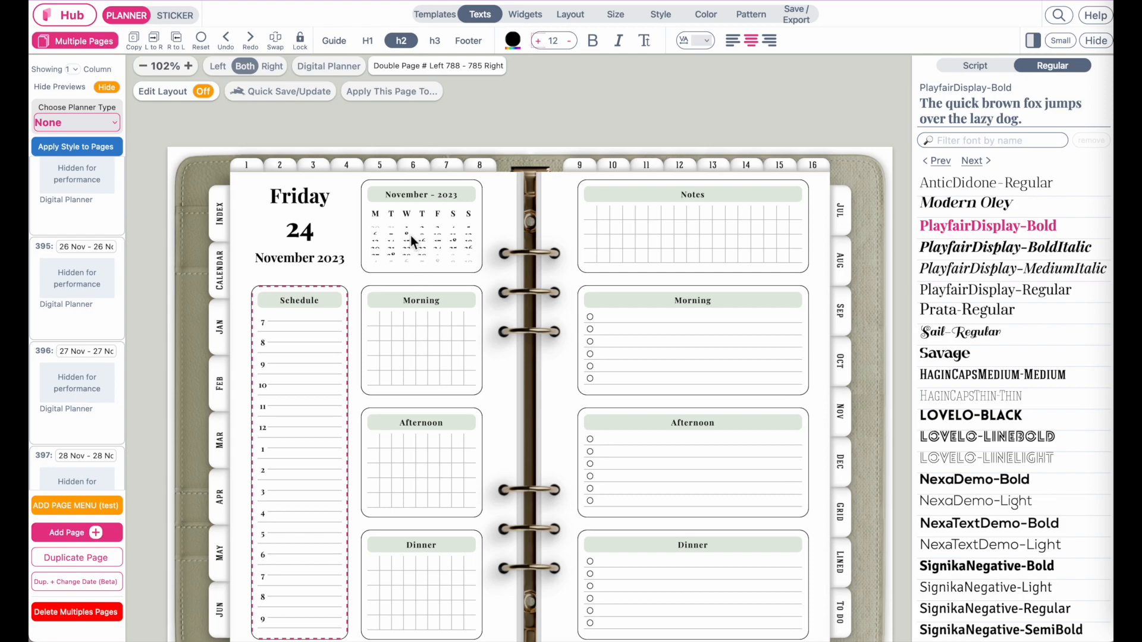
scroll(377, 243, up, 2)
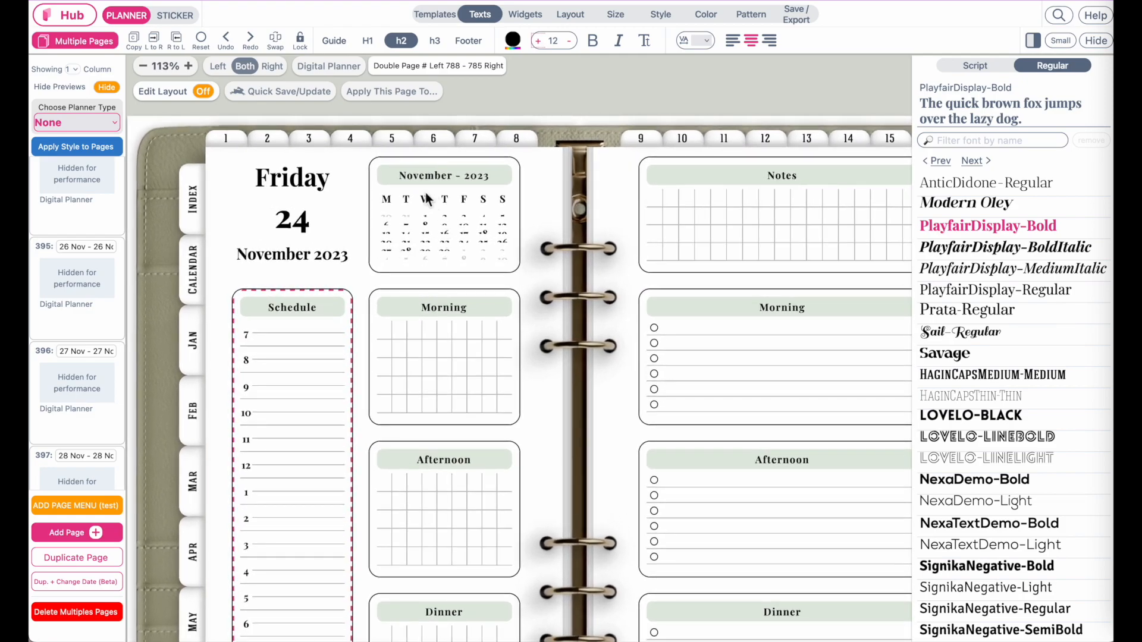
scroll(452, 247, left, 4)
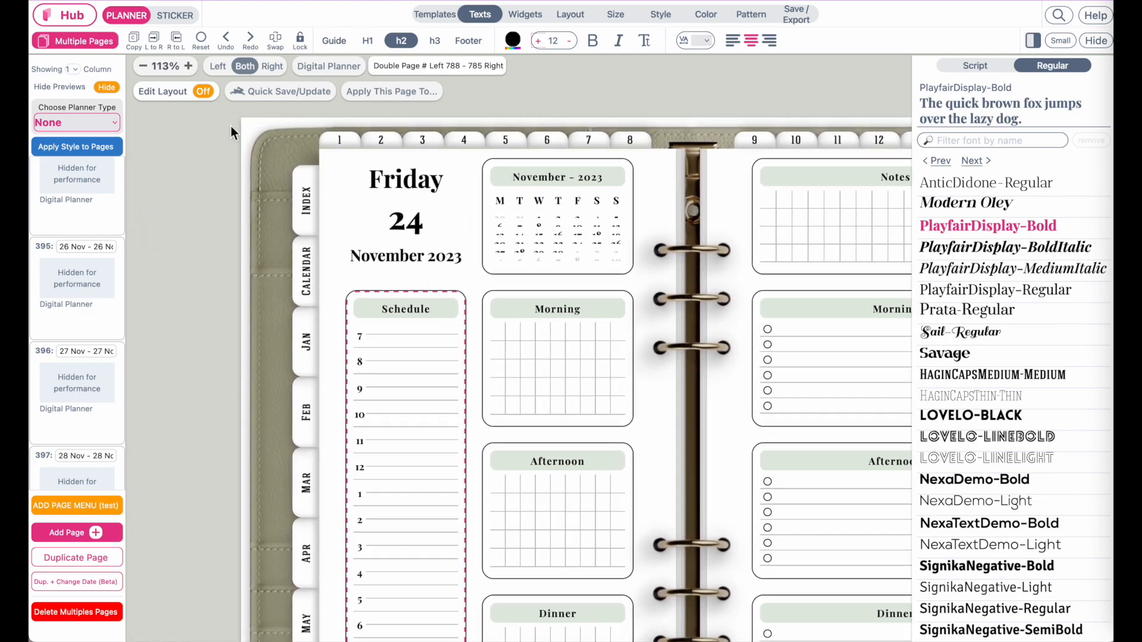
click(188, 95)
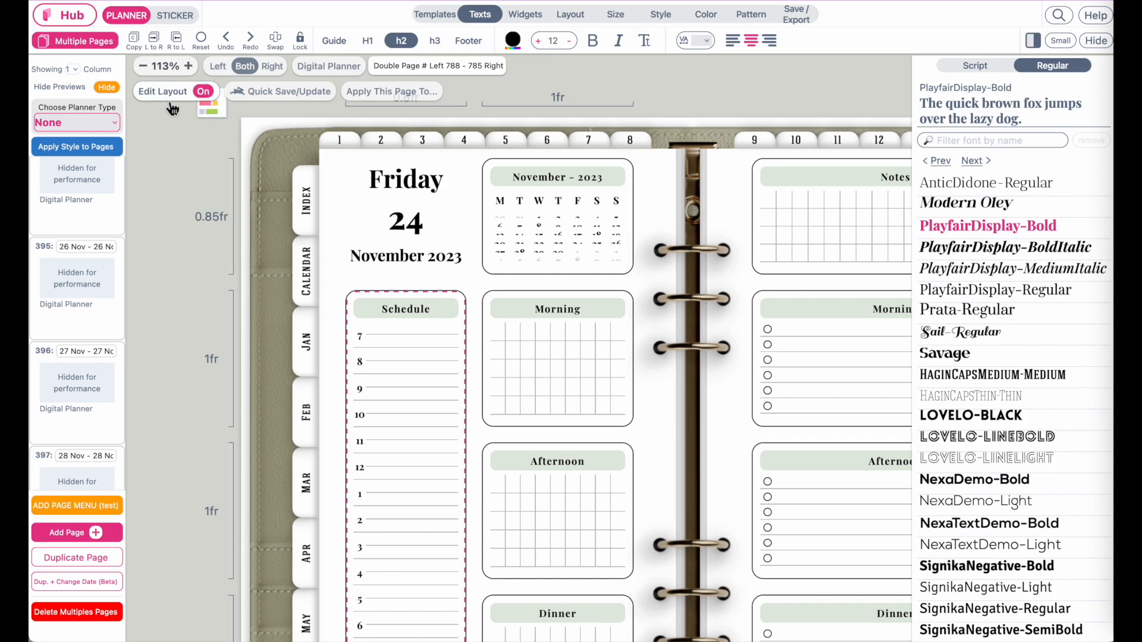
click(213, 216)
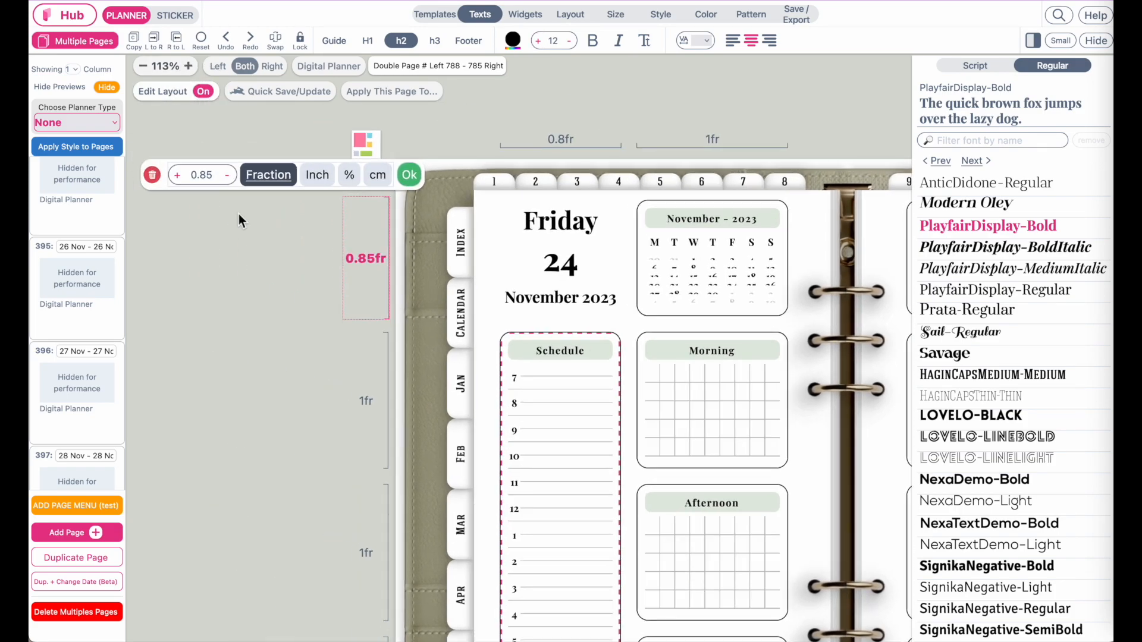
click(178, 175)
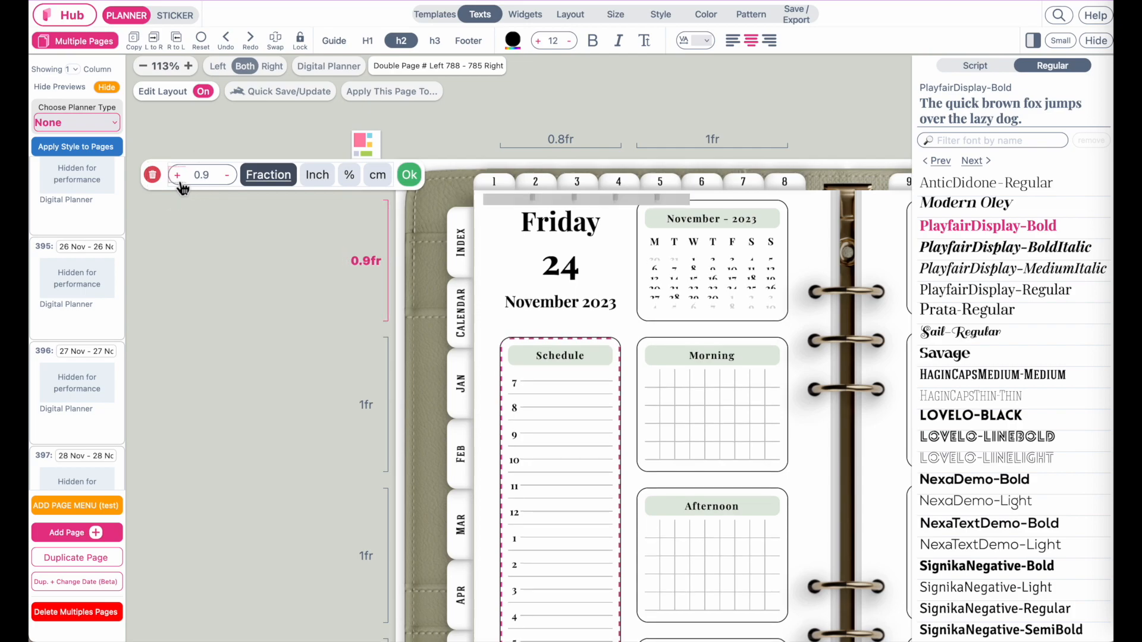
click(177, 175)
click(179, 179)
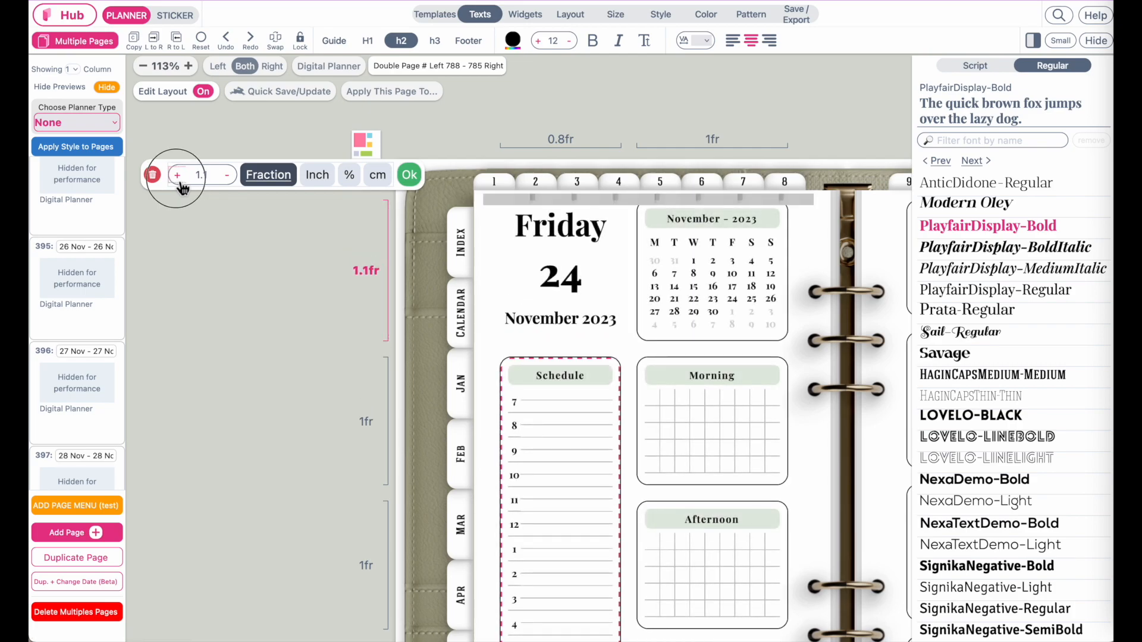
click(179, 179)
click(409, 176)
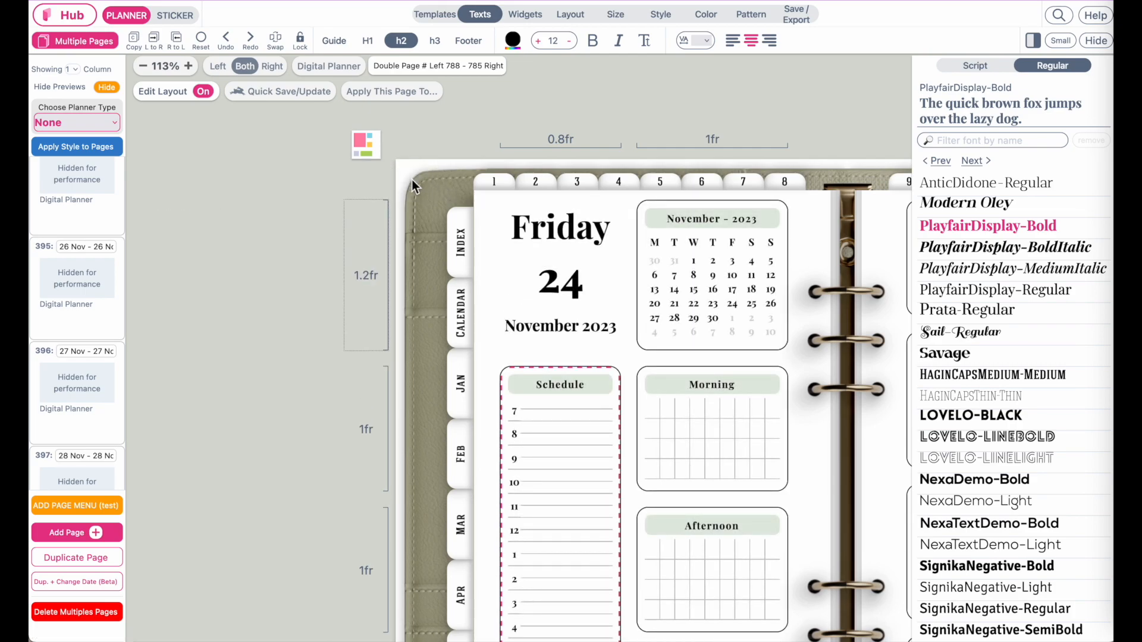
Set up applying the current page's style to other pages, excluding Pattern and including the digital planner STYLE
scroll(545, 344, right, 4)
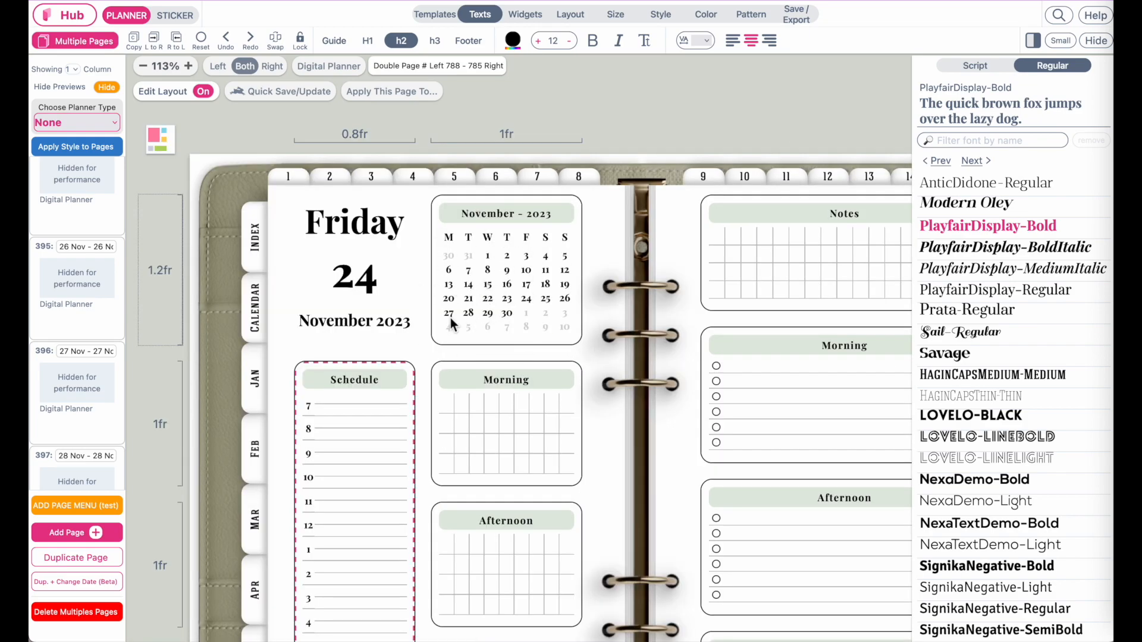
scroll(450, 324, down, 2)
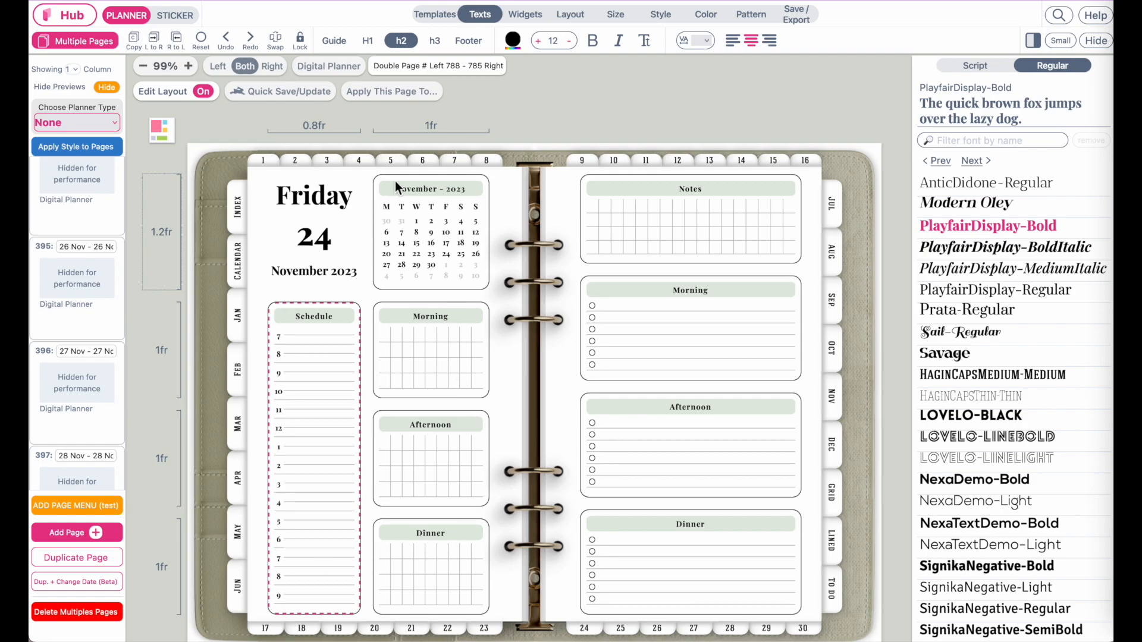
scroll(394, 181, up, 3)
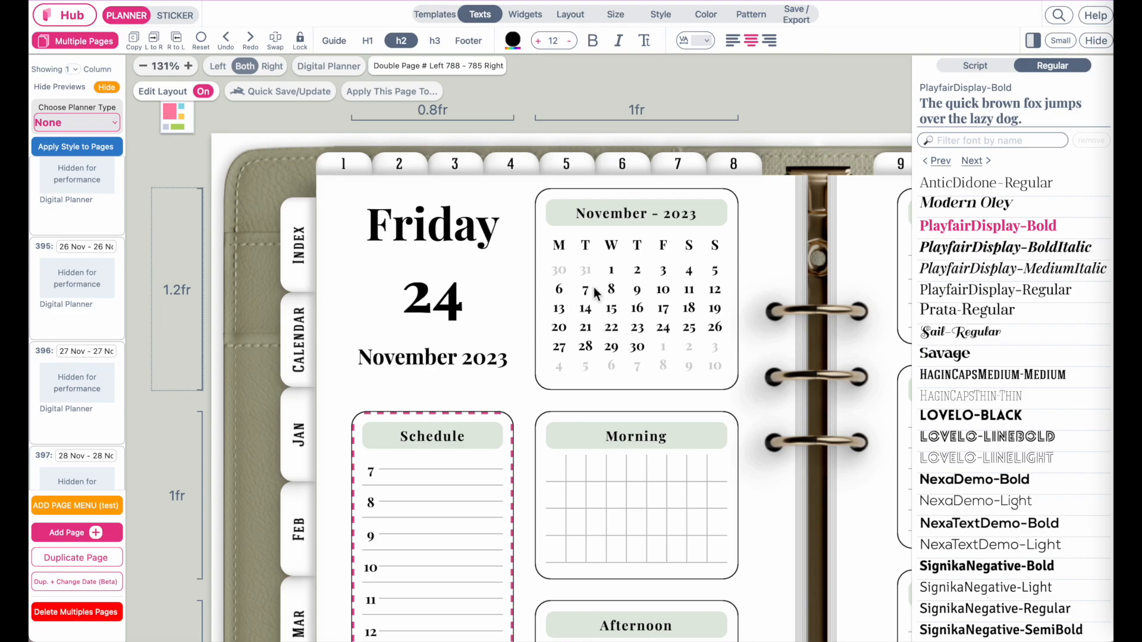
scroll(593, 289, down, 4)
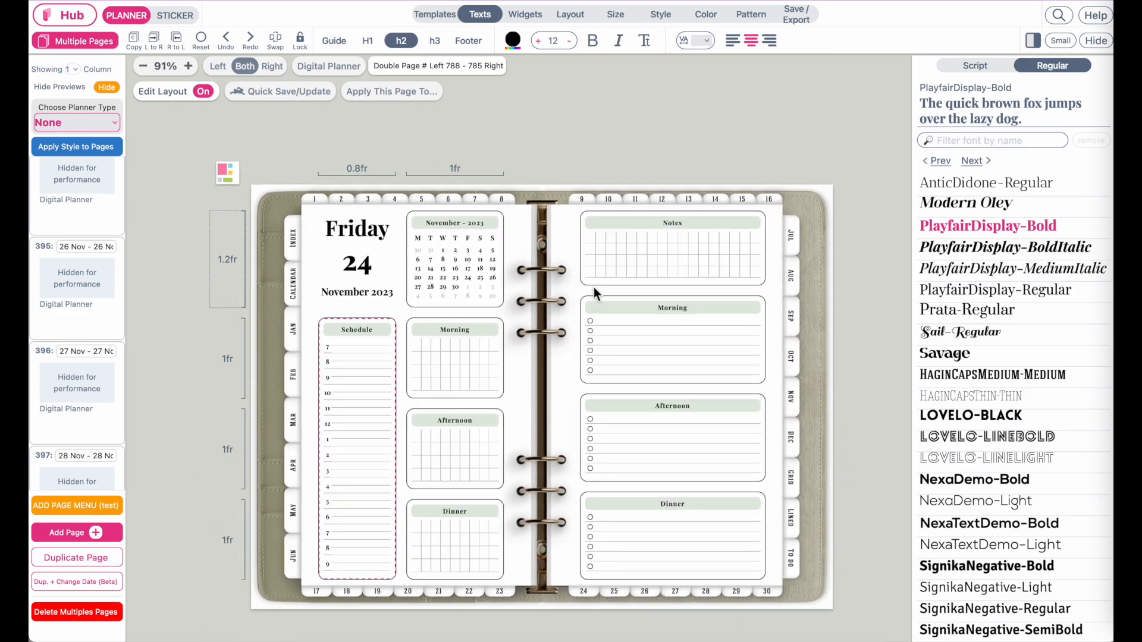
scroll(418, 508, up, 1)
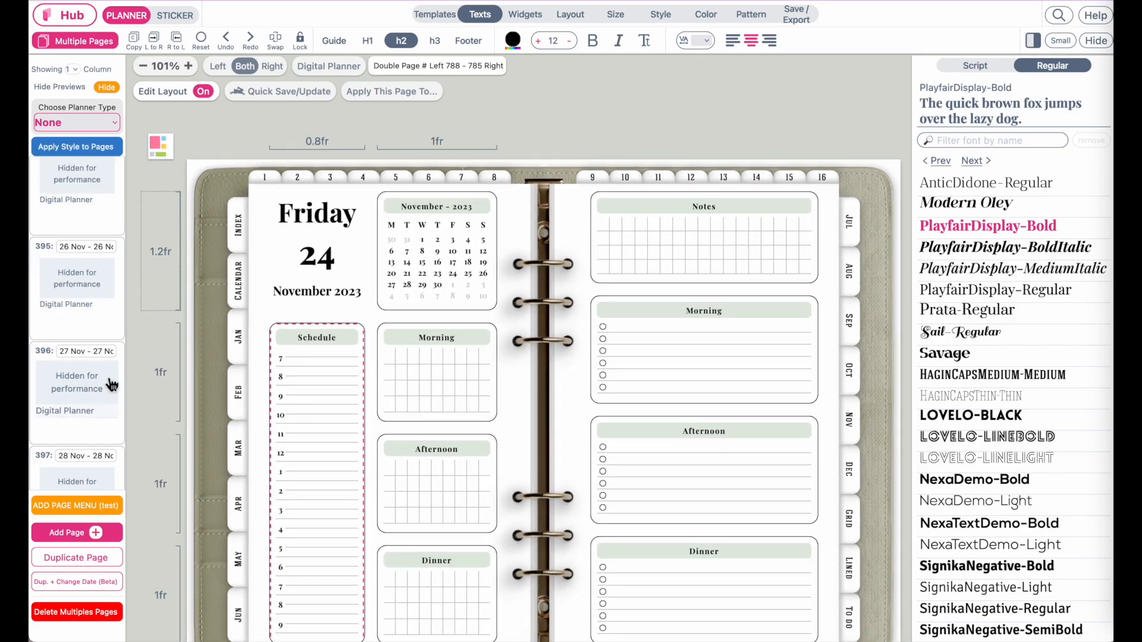
scroll(112, 385, down, 10)
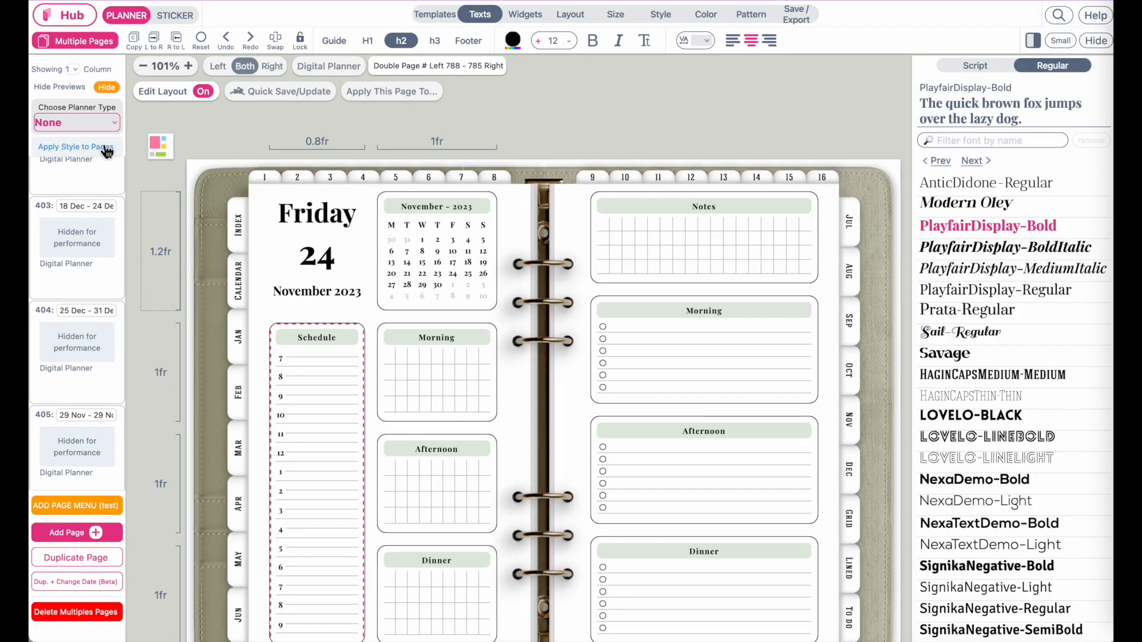
click(106, 147)
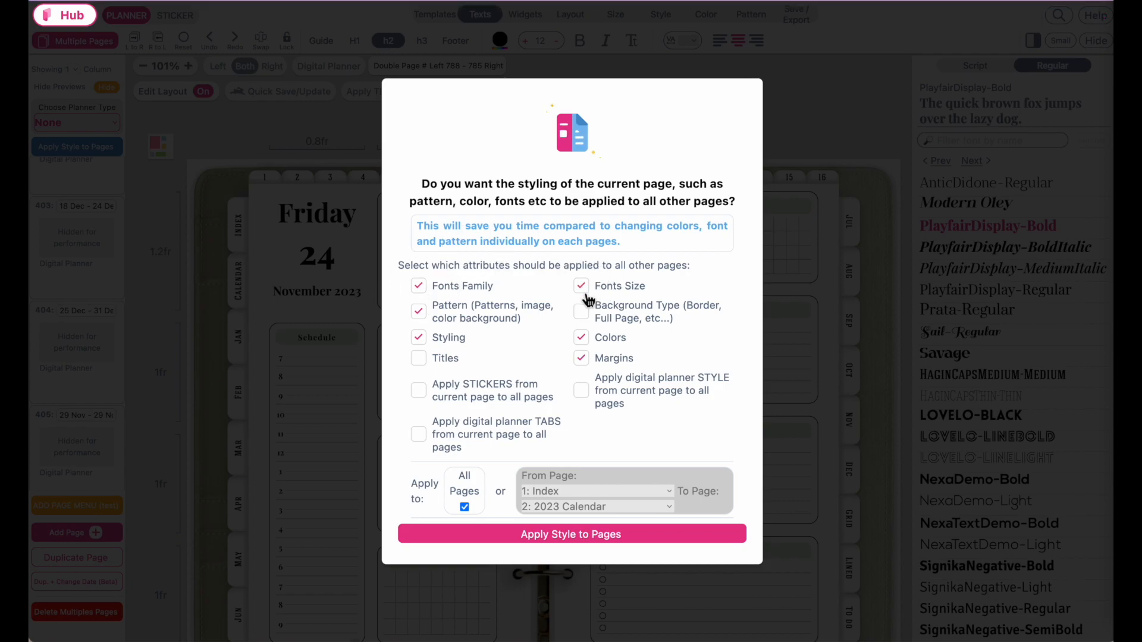
click(419, 312)
click(581, 390)
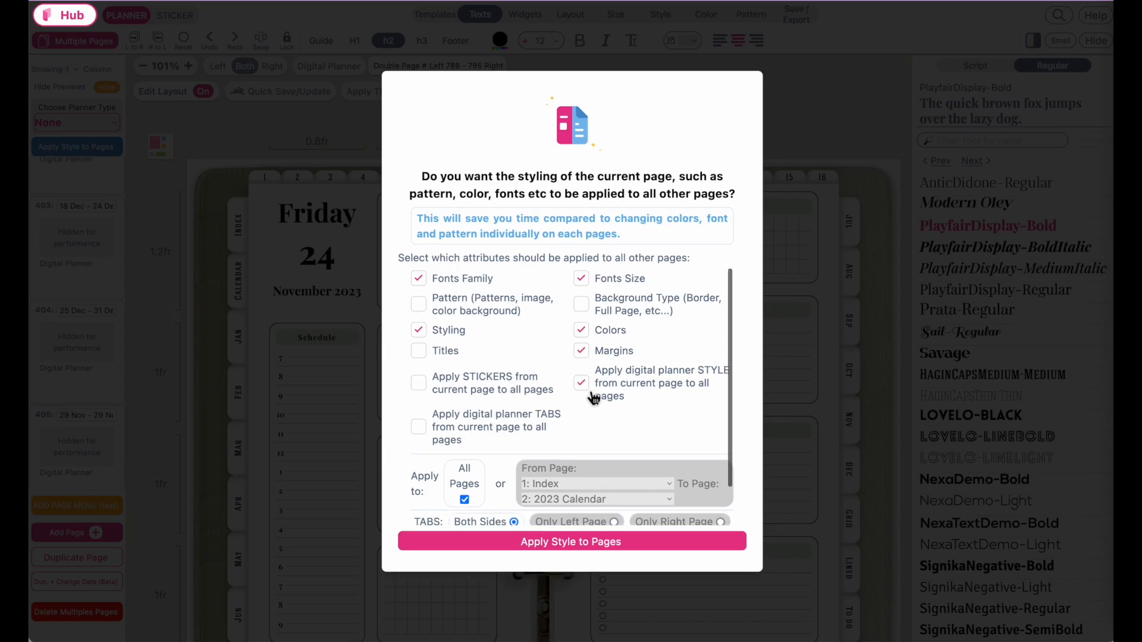
Apply the chosen style attributes, including the digital planner style, to all pages of the planner
drag(603, 377, 724, 379)
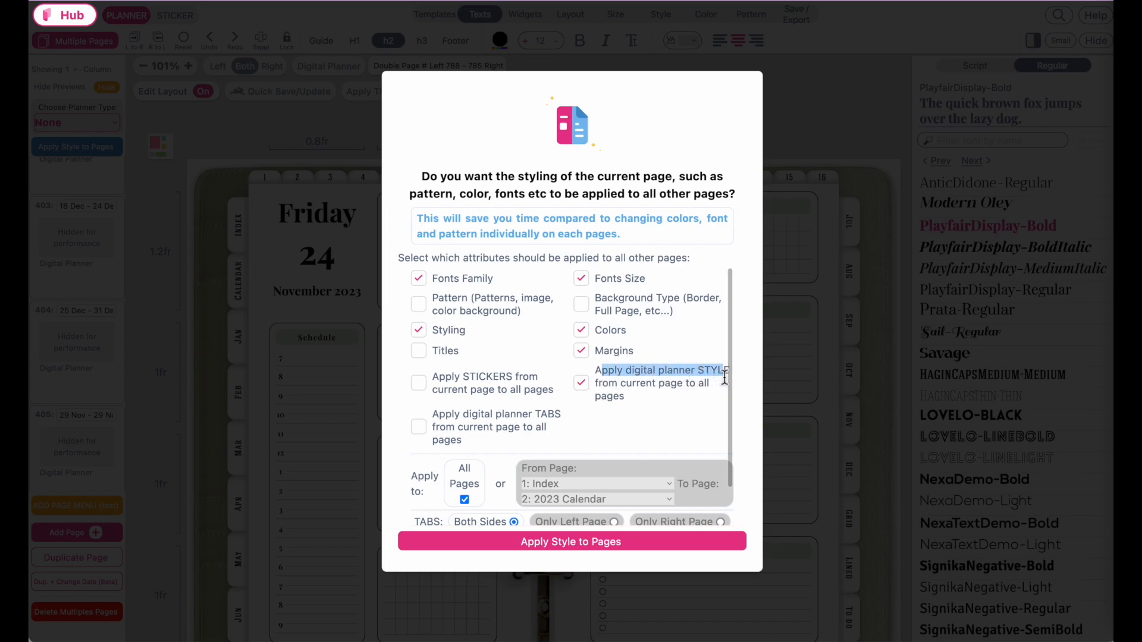
drag(432, 416, 556, 420)
click(635, 395)
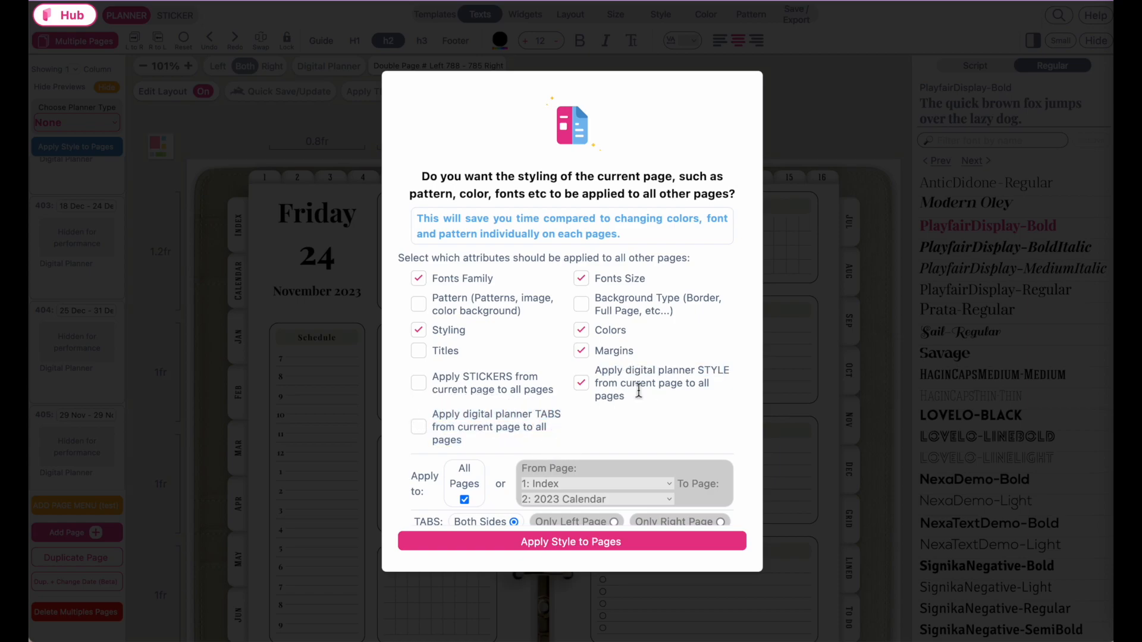
drag(599, 373, 718, 408)
click(658, 381)
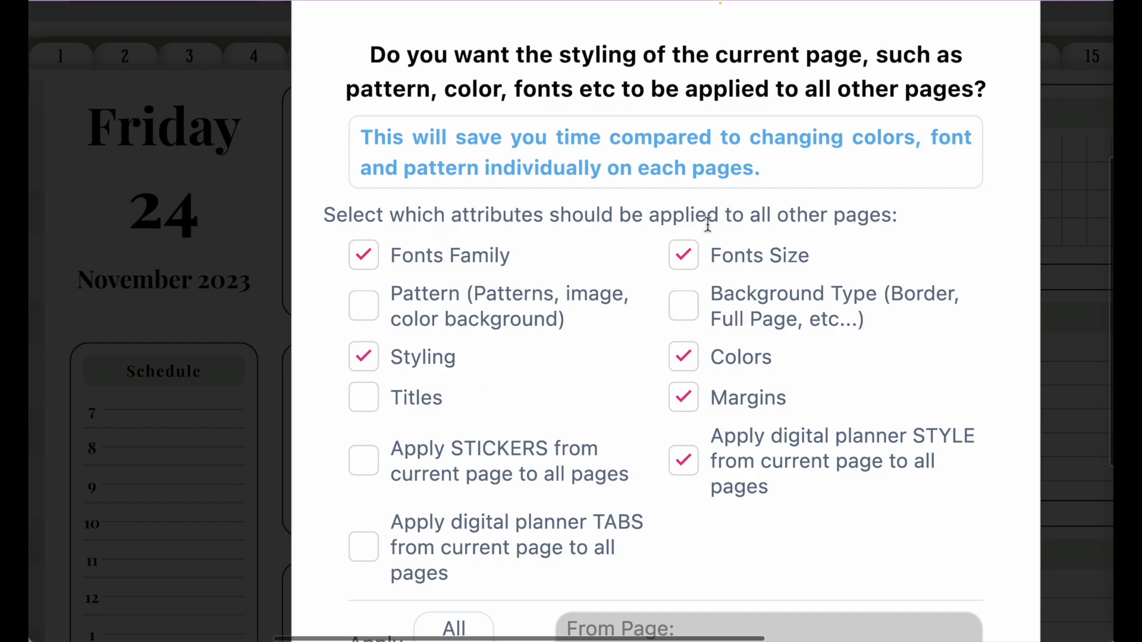
scroll(686, 521, down, 2)
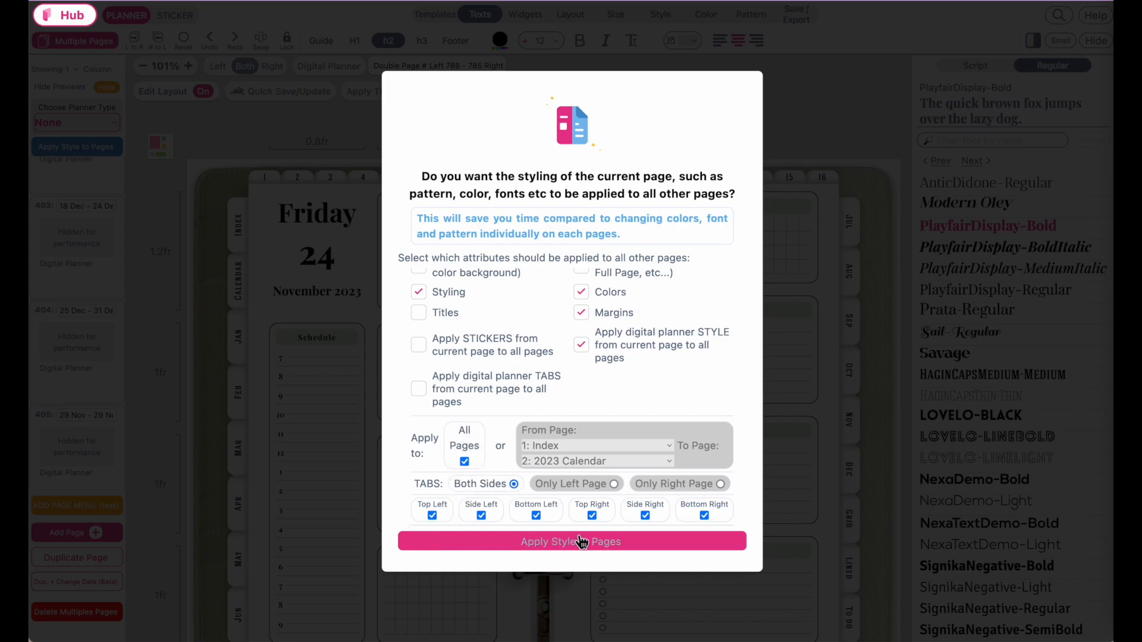
click(635, 555)
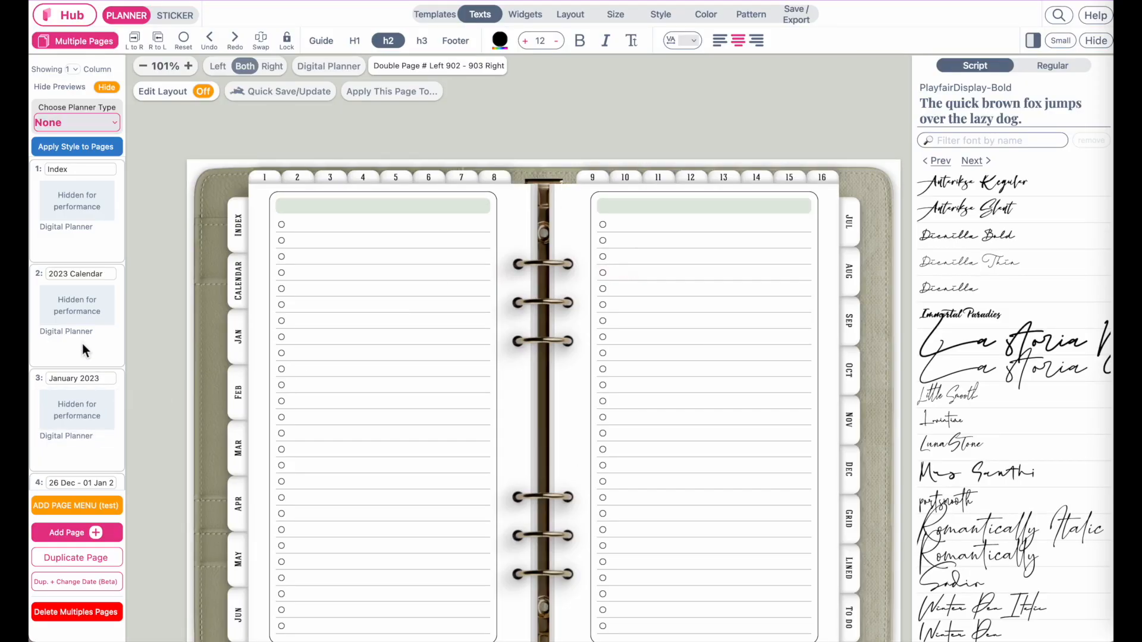
Check the applied style on the 2023 Calendar and several January daily pages, including 12, 20 and 30 January
scroll(83, 362, down, 10)
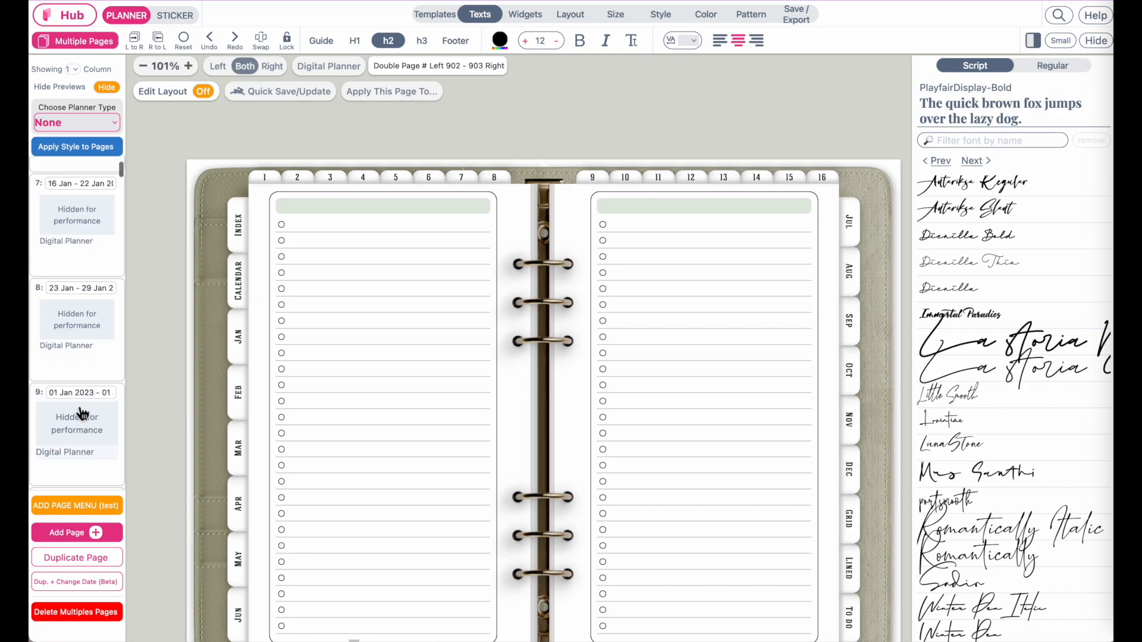
click(82, 414)
scroll(82, 414, up, 10)
click(84, 311)
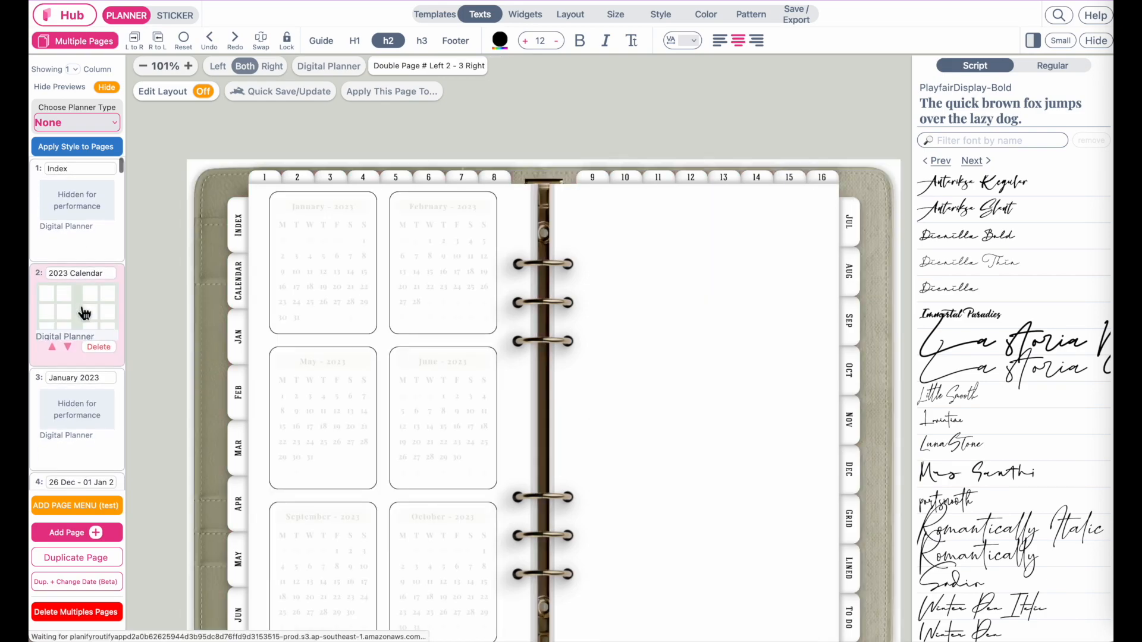
scroll(85, 367, down, 10)
click(83, 363)
scroll(82, 364, down, 15)
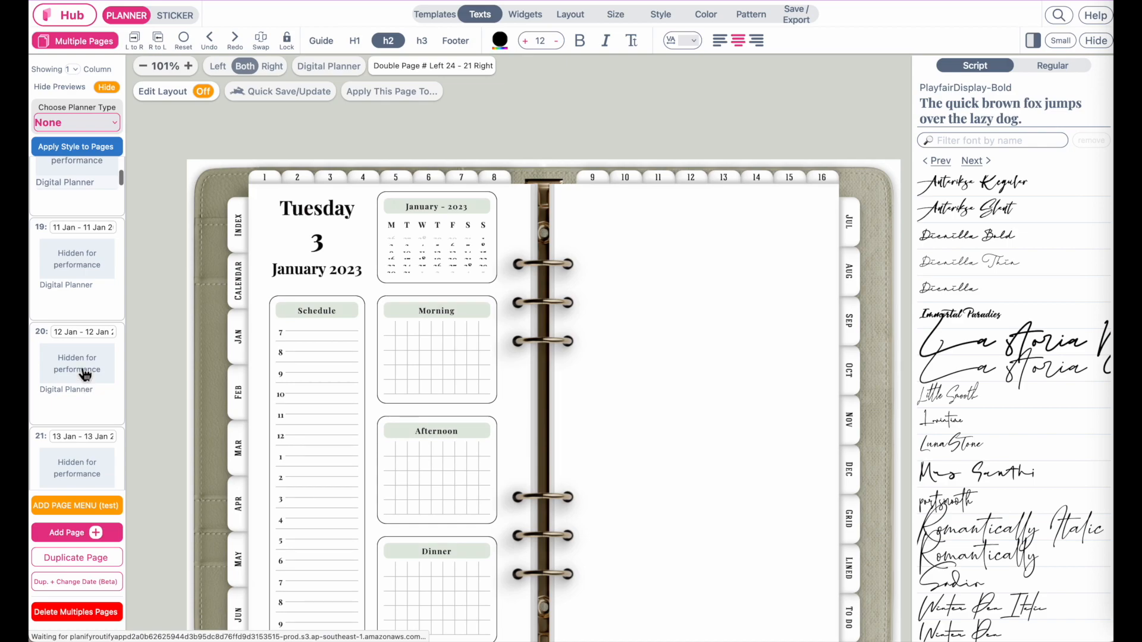
click(82, 369)
scroll(79, 368, down, 12)
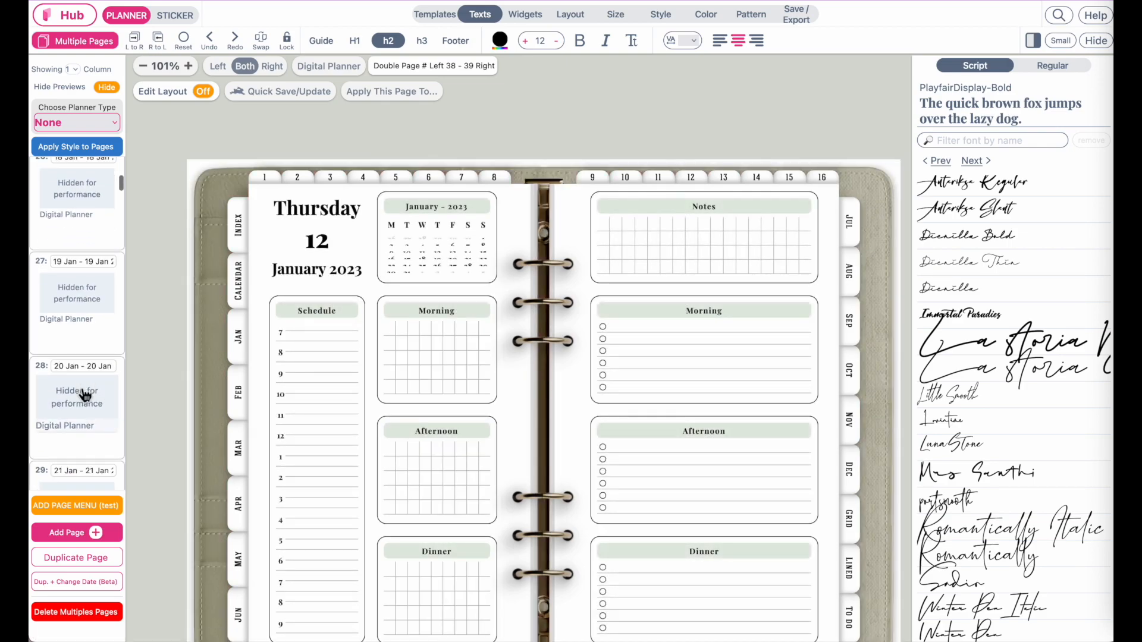
click(82, 391)
scroll(84, 393, down, 10)
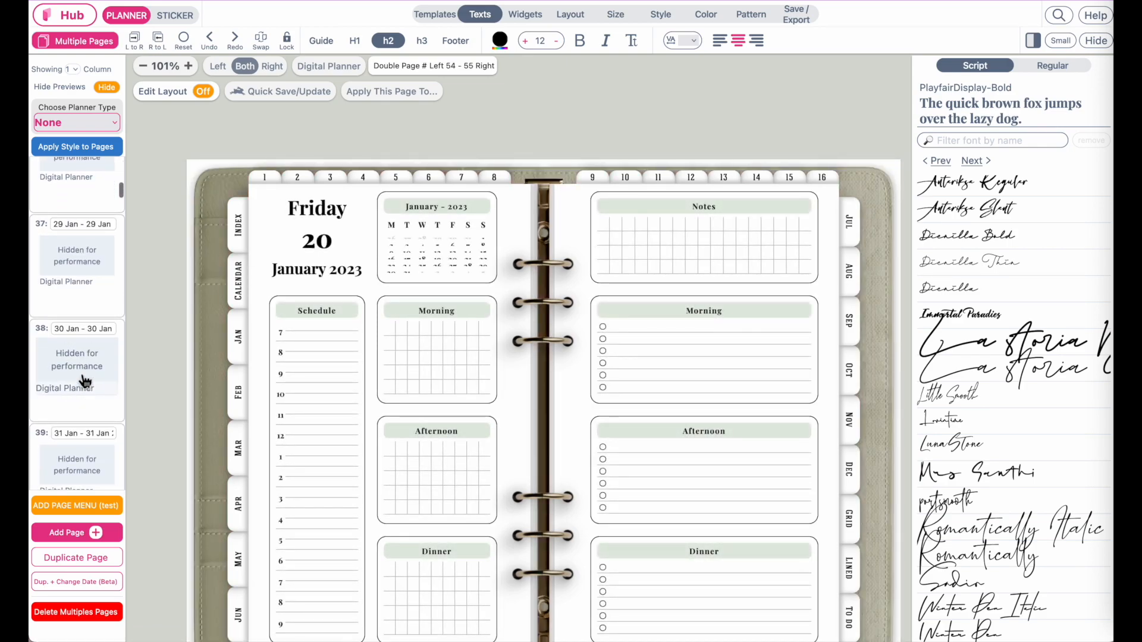
click(85, 395)
Enable layout editing on the 30 January daily page and set the left page's top row height to 1.2 fraction
scroll(446, 185, up, 3)
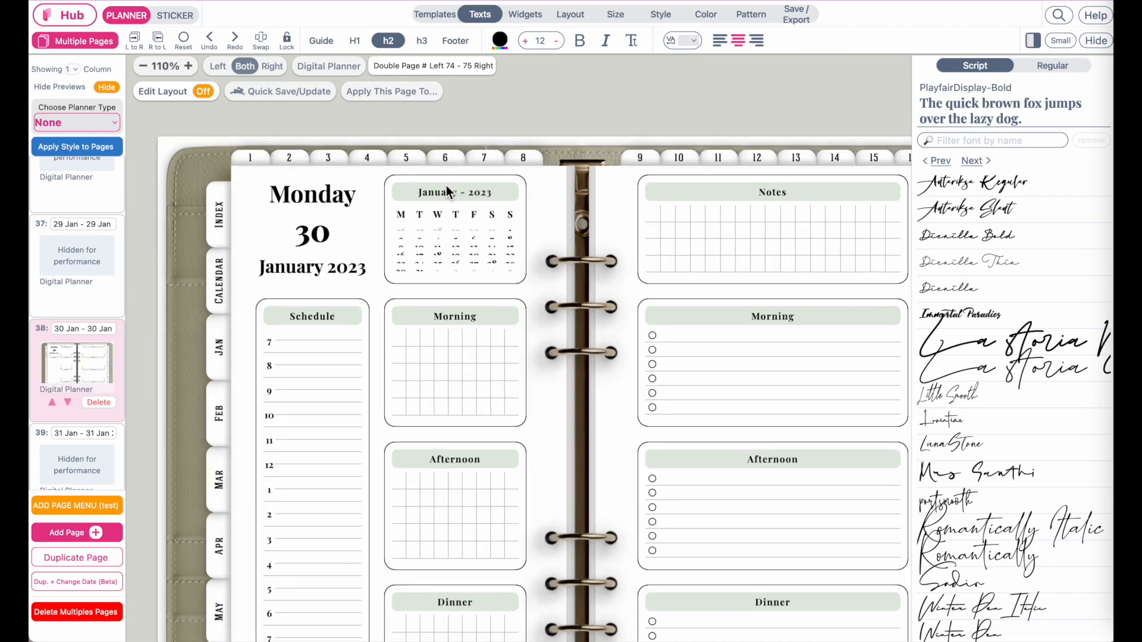
click(429, 186)
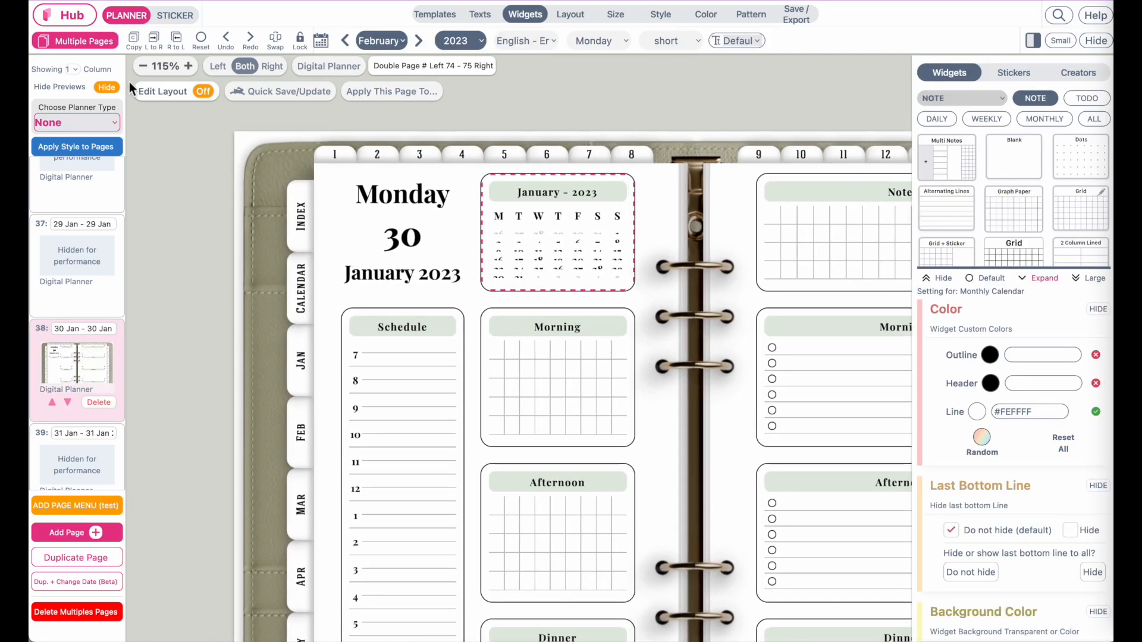
scroll(130, 81, up, 2)
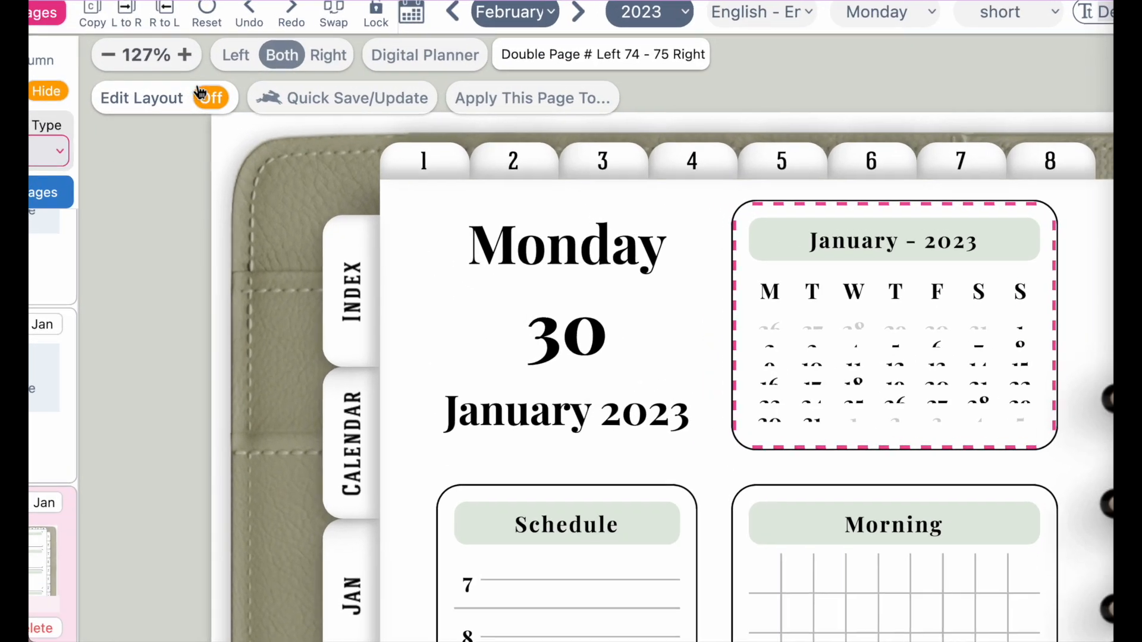
scroll(201, 93, down, 5)
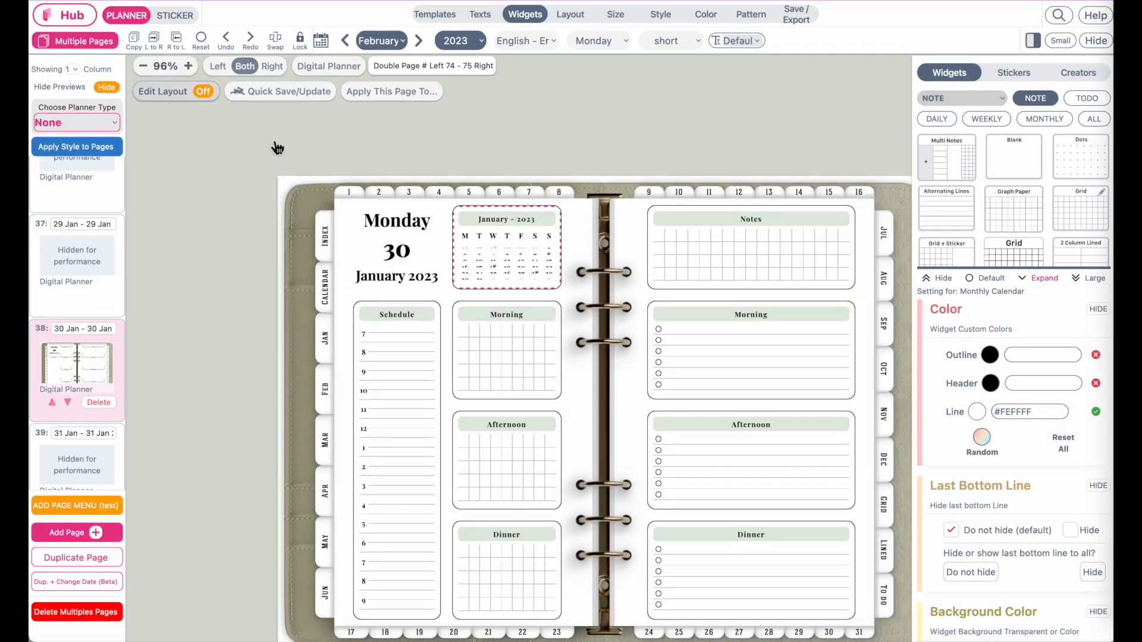
click(262, 252)
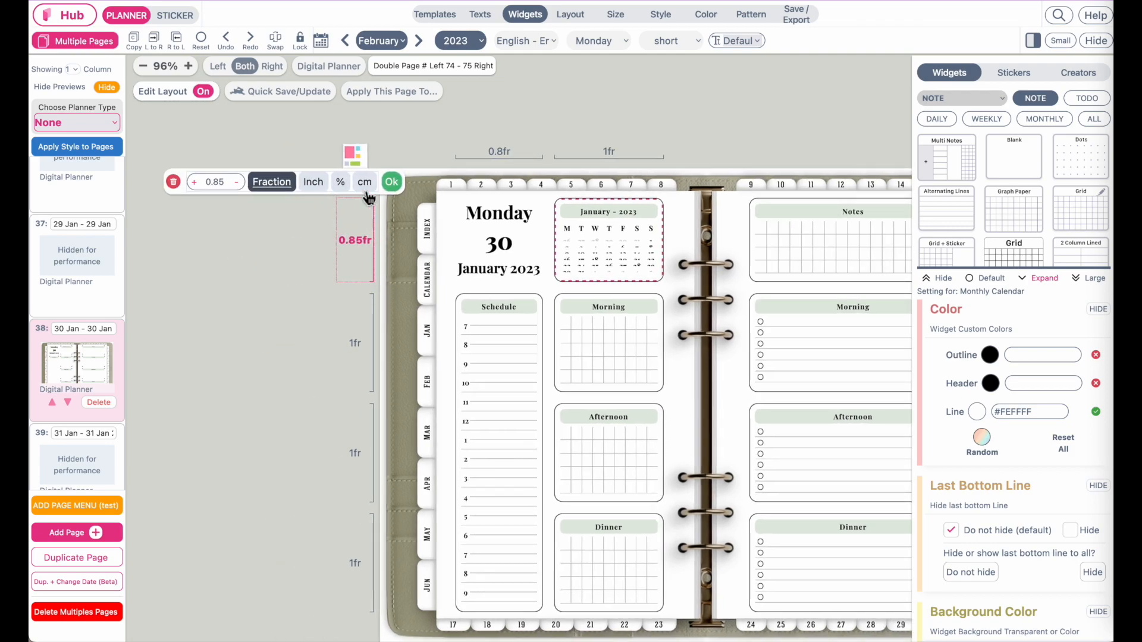
click(197, 184)
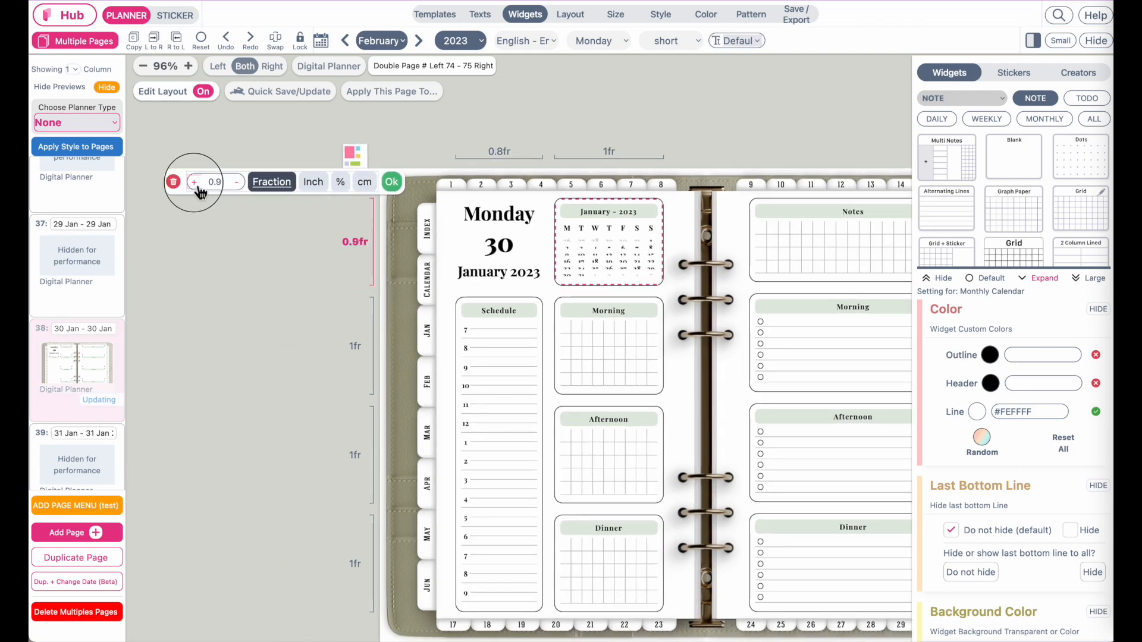
click(197, 183)
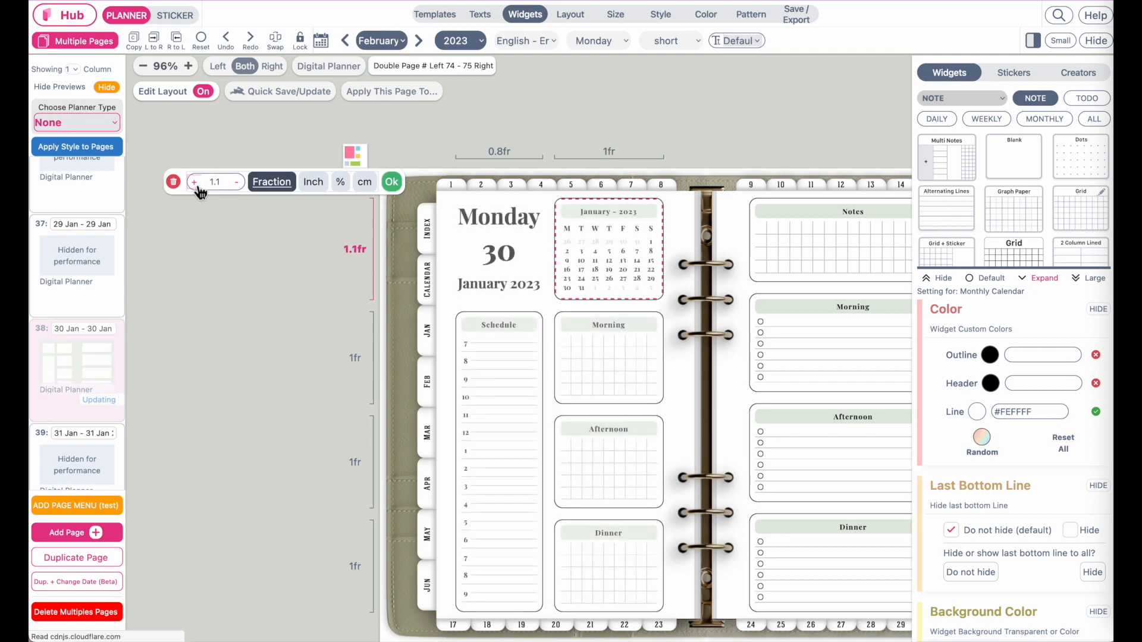
click(197, 183)
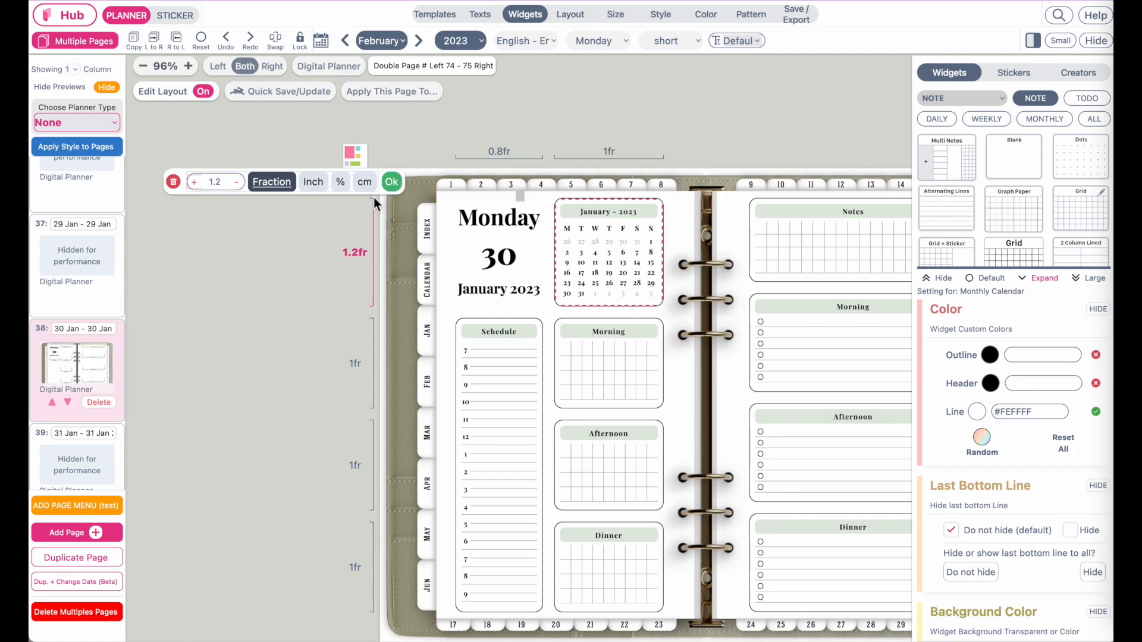
scroll(425, 300, right, 1)
scroll(426, 299, left, 1)
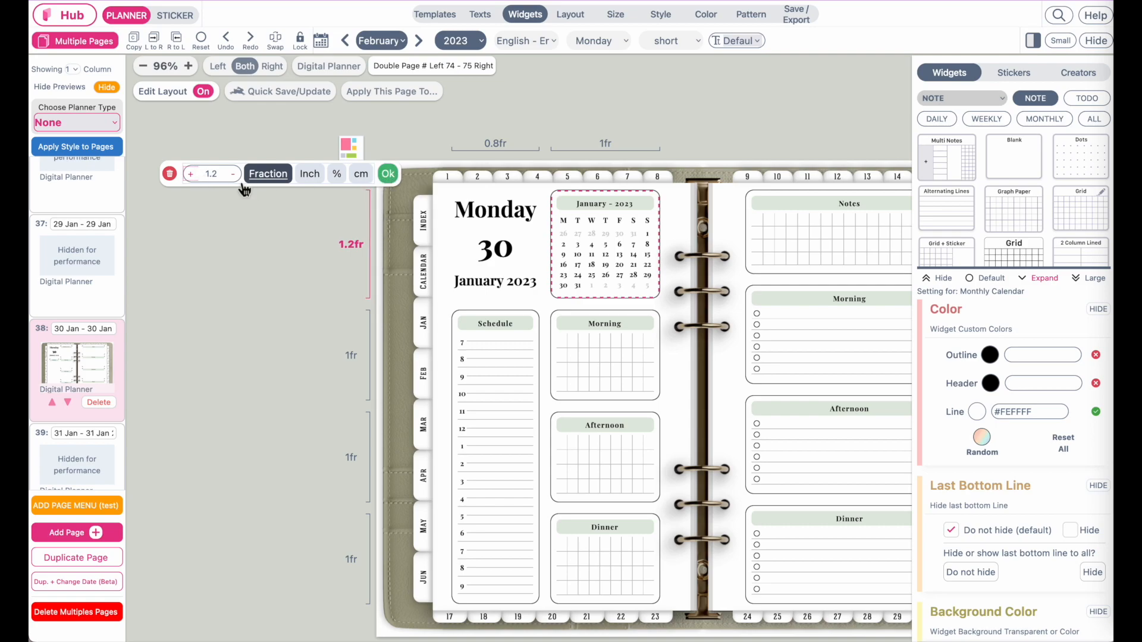
click(186, 175)
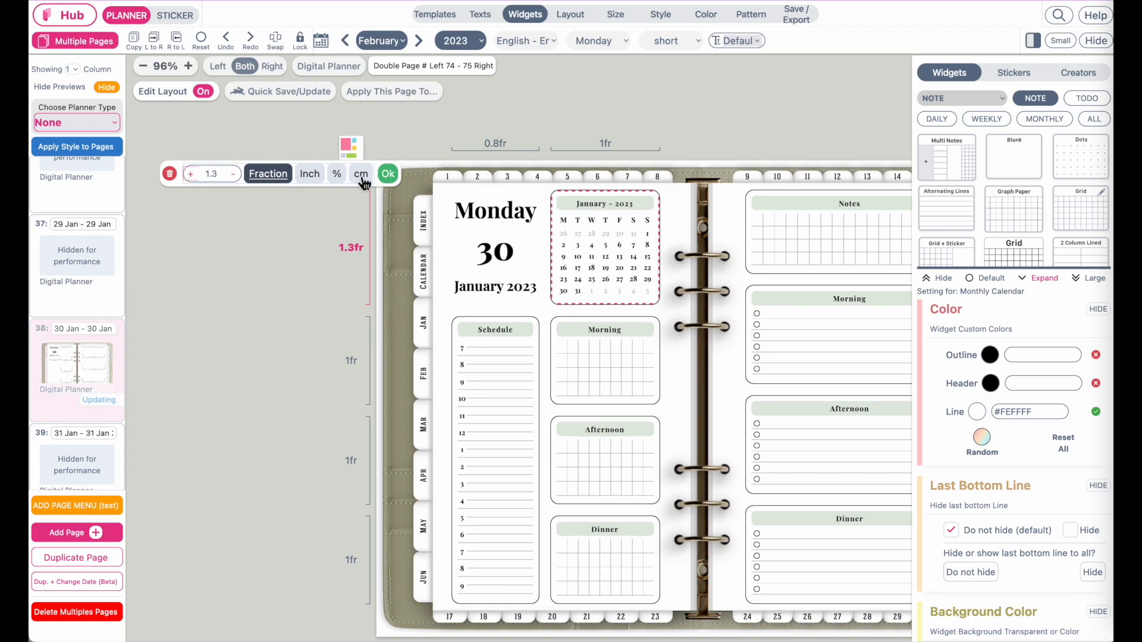
click(232, 174)
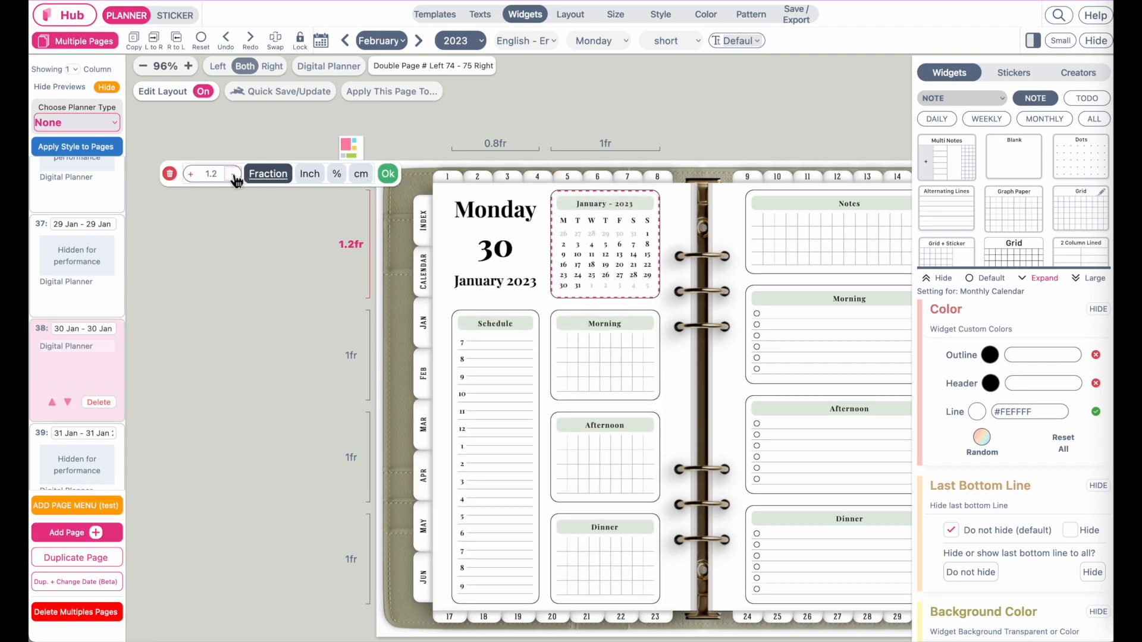
click(388, 173)
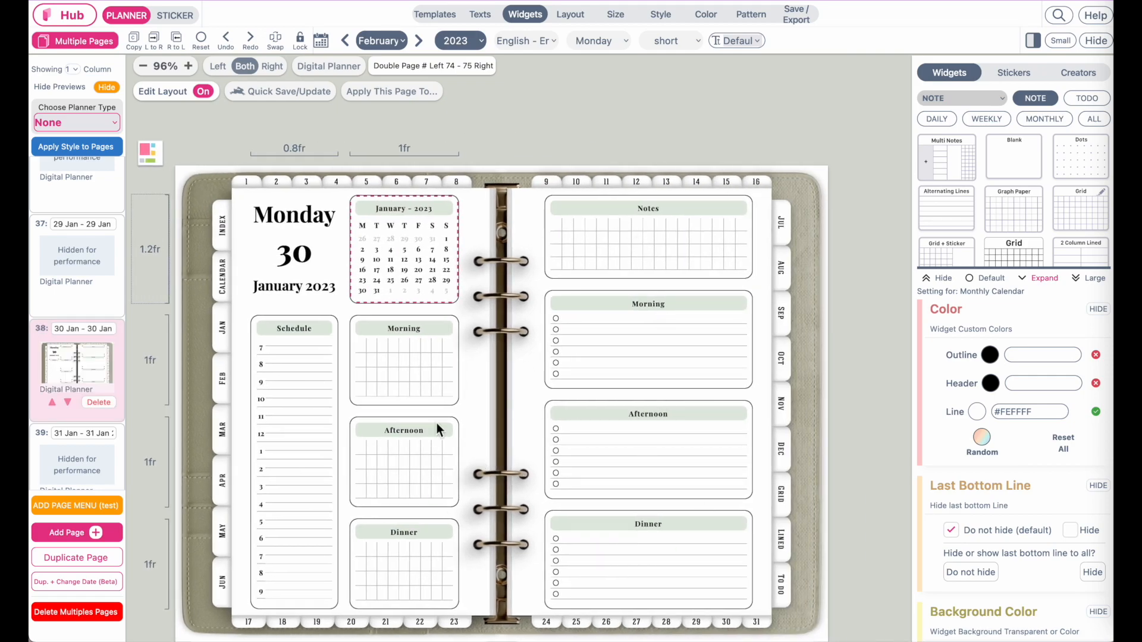
Switch layout editing to the right page of 30 January and set its Notes row height to 1.2 fraction
click(203, 93)
click(666, 229)
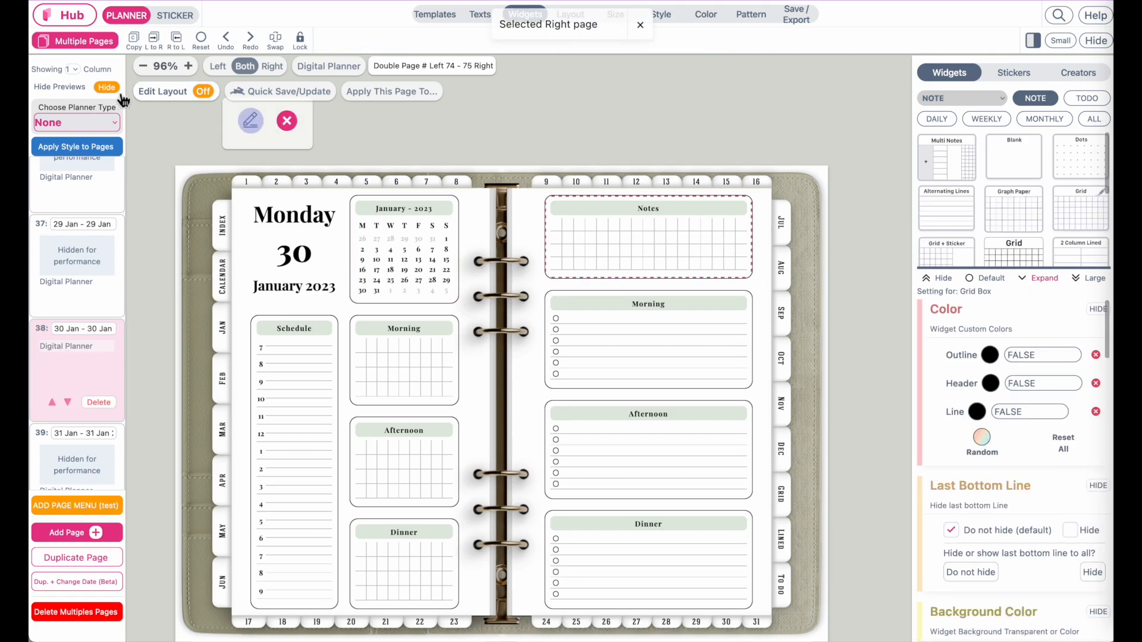
click(203, 92)
click(838, 225)
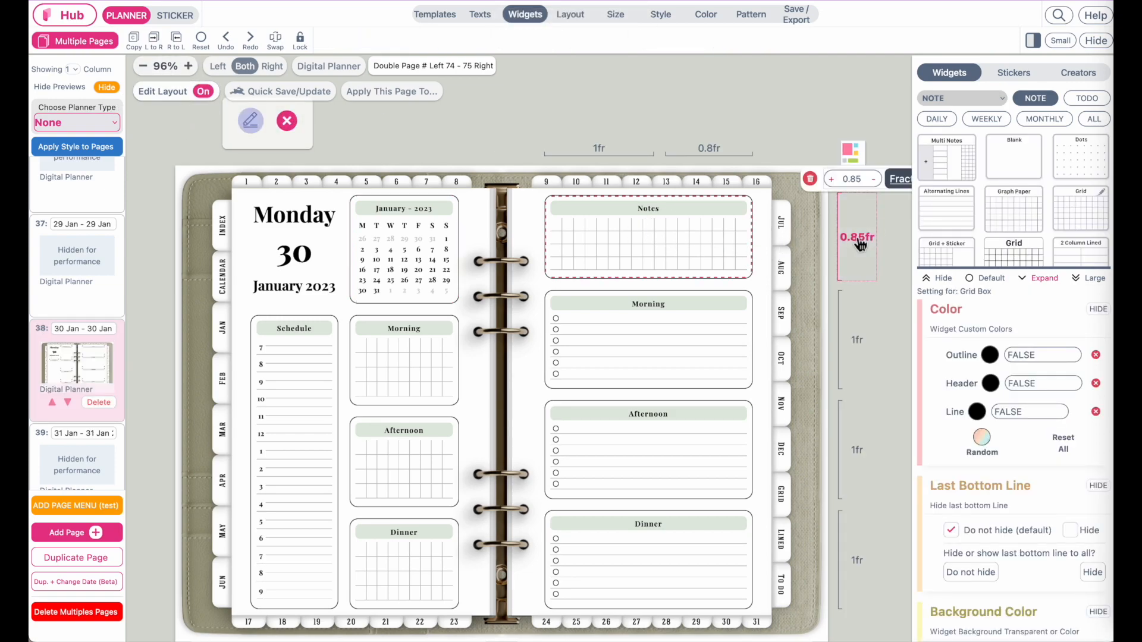
click(832, 179)
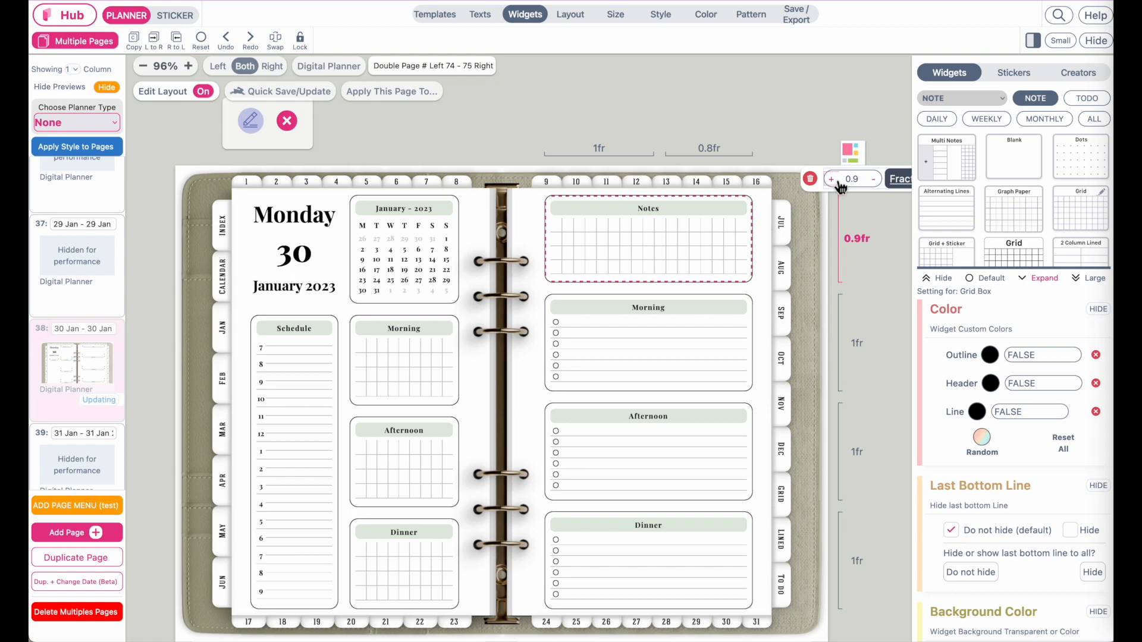
click(832, 180)
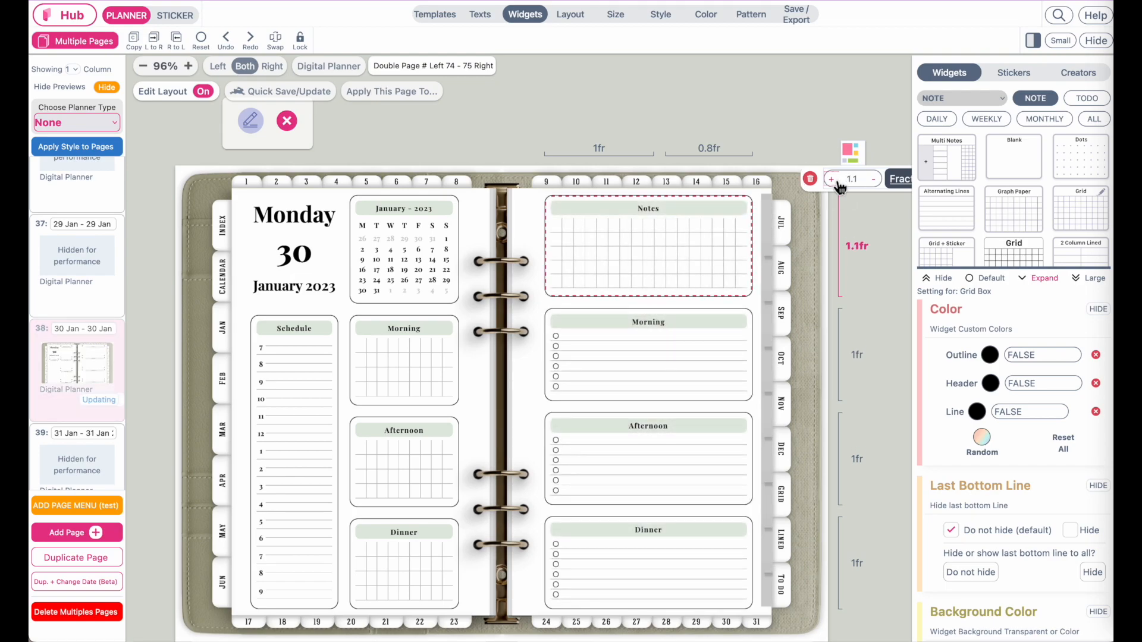
click(832, 180)
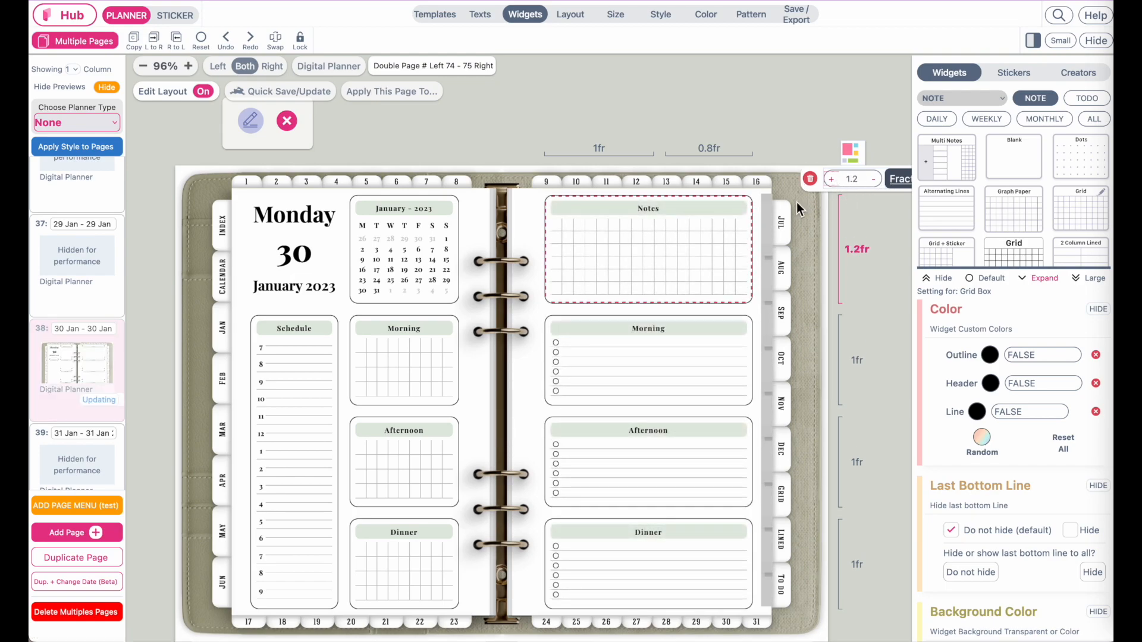
scroll(800, 205, right, 3)
click(897, 188)
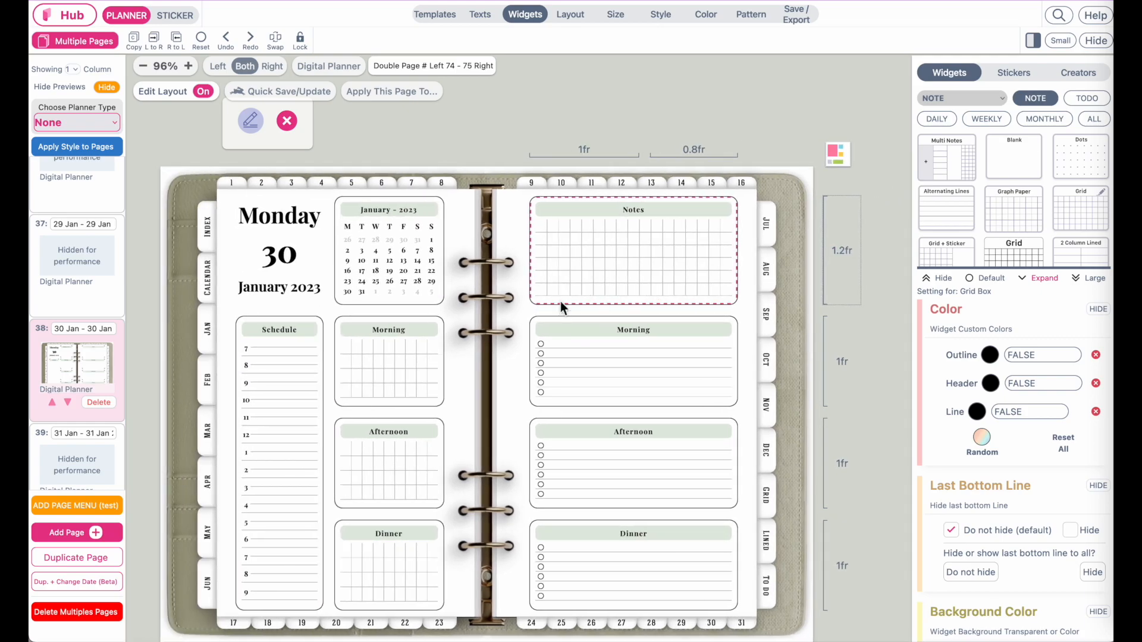
Apply the current page's skeleton of widgets and layout, without its style, to the preselected daily pages
click(415, 93)
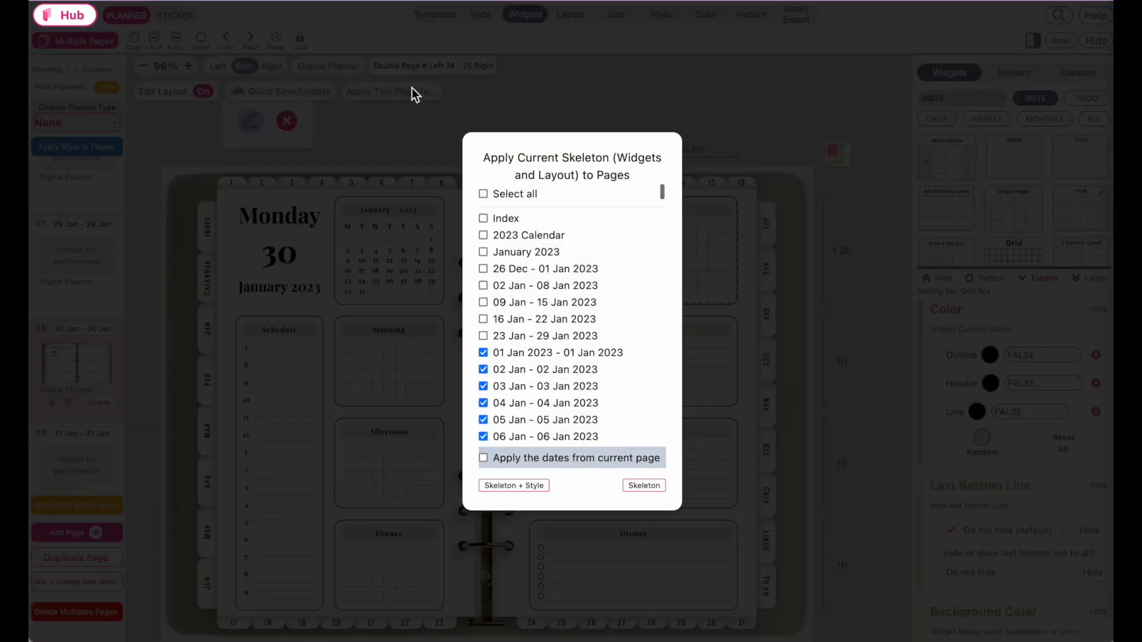
click(642, 487)
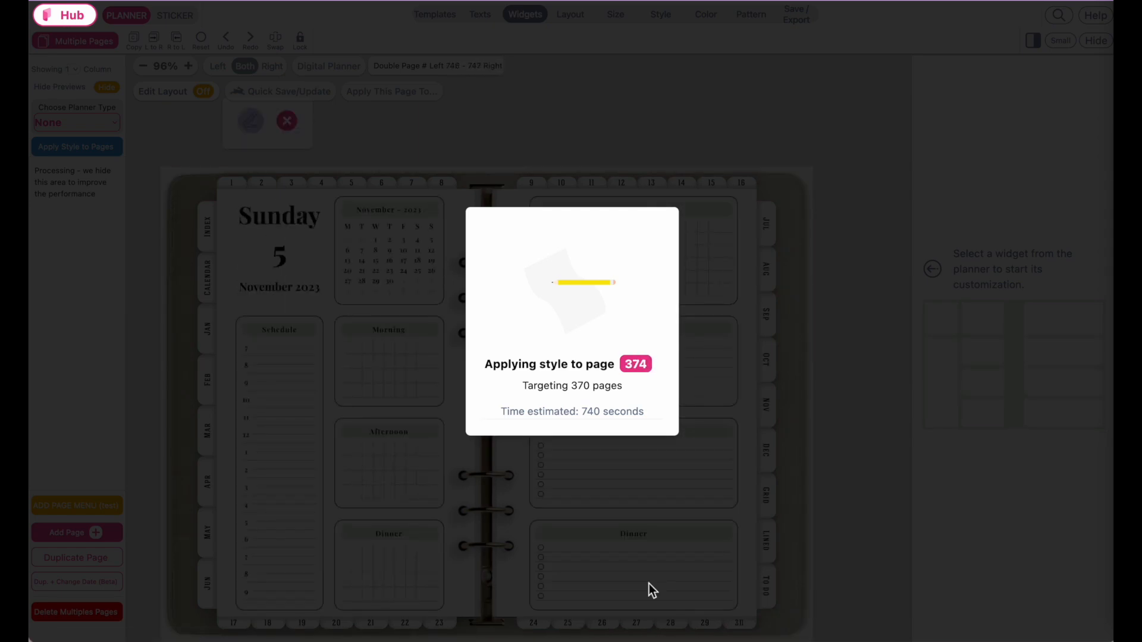
Check the Index, 2023 Calendar, January 2023, January weekly pages, and the 2 and 4 January daily pages
scroll(75, 370, down, 7)
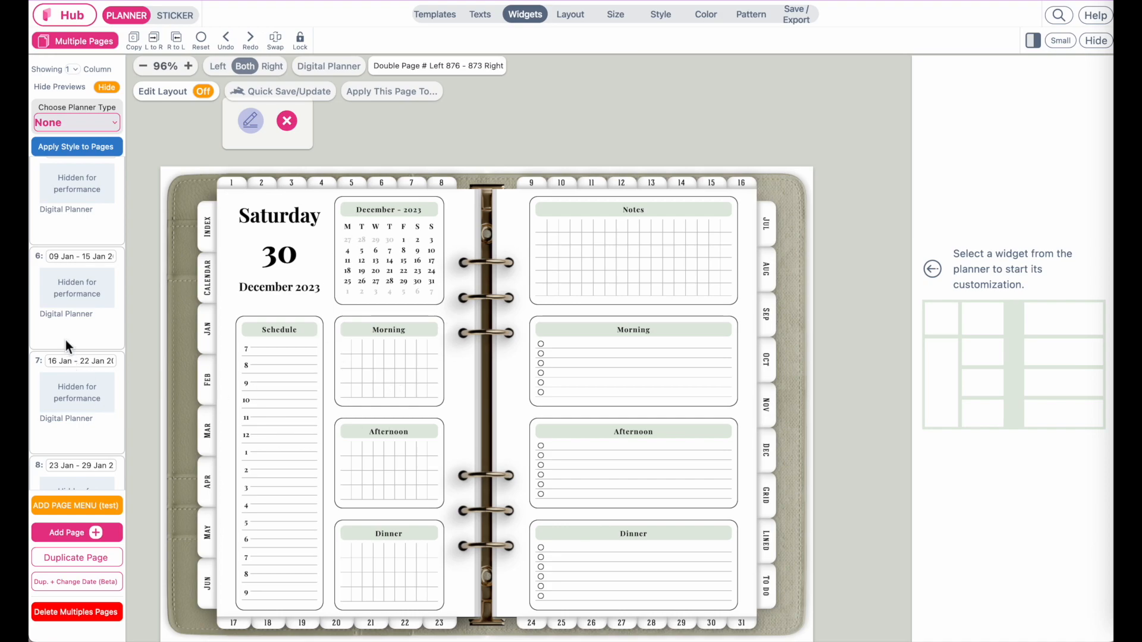
scroll(66, 344, up, 7)
click(65, 211)
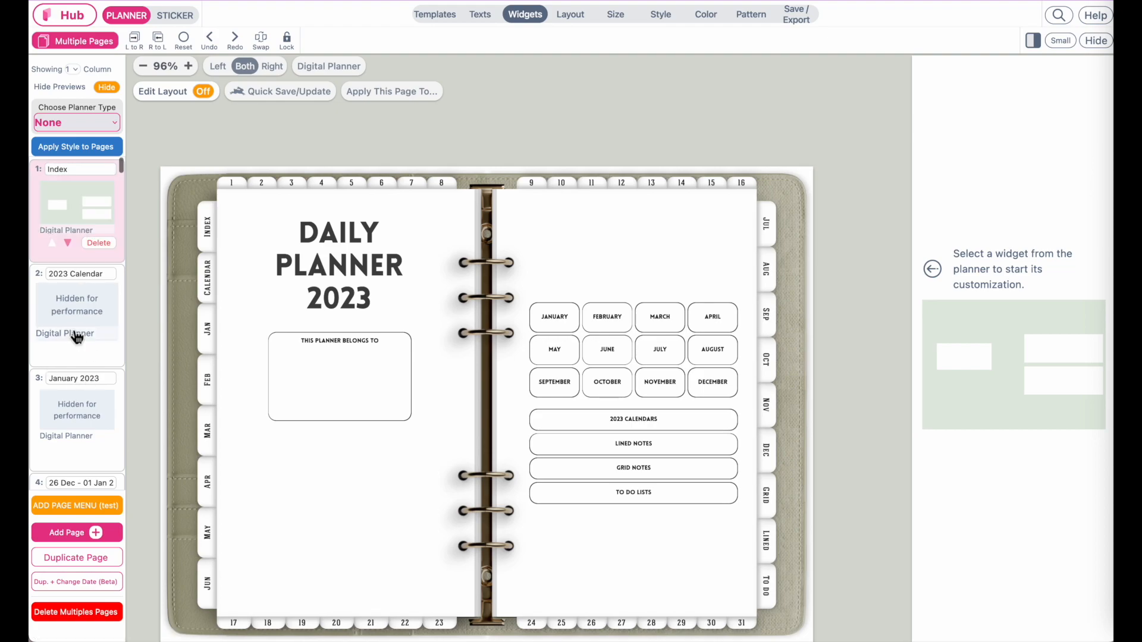
click(70, 284)
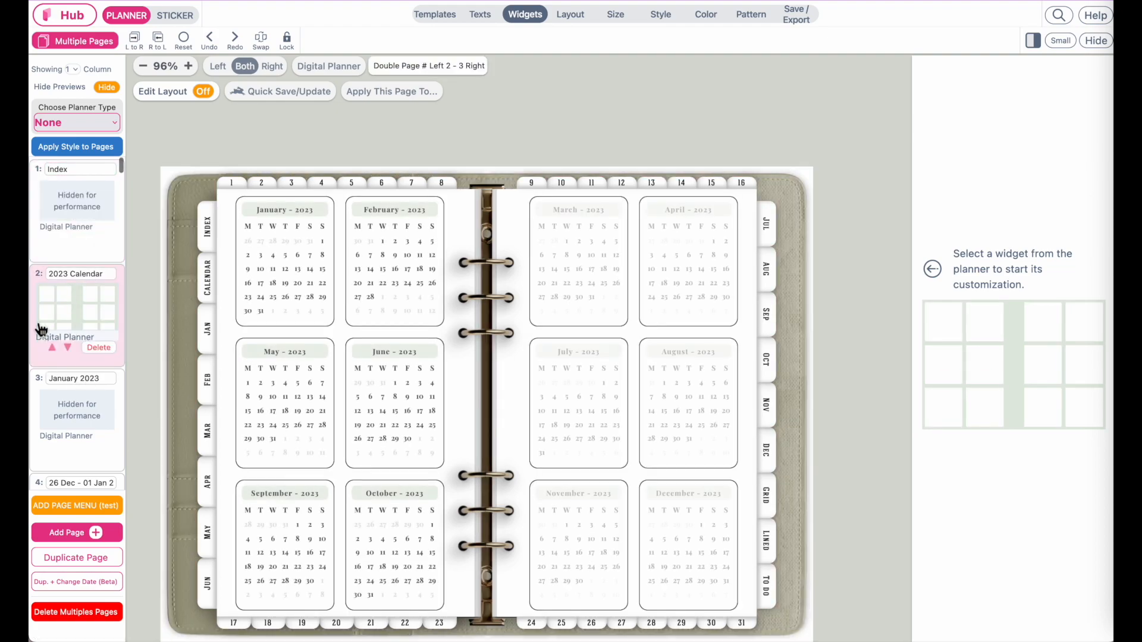
scroll(67, 368, down, 2)
click(74, 333)
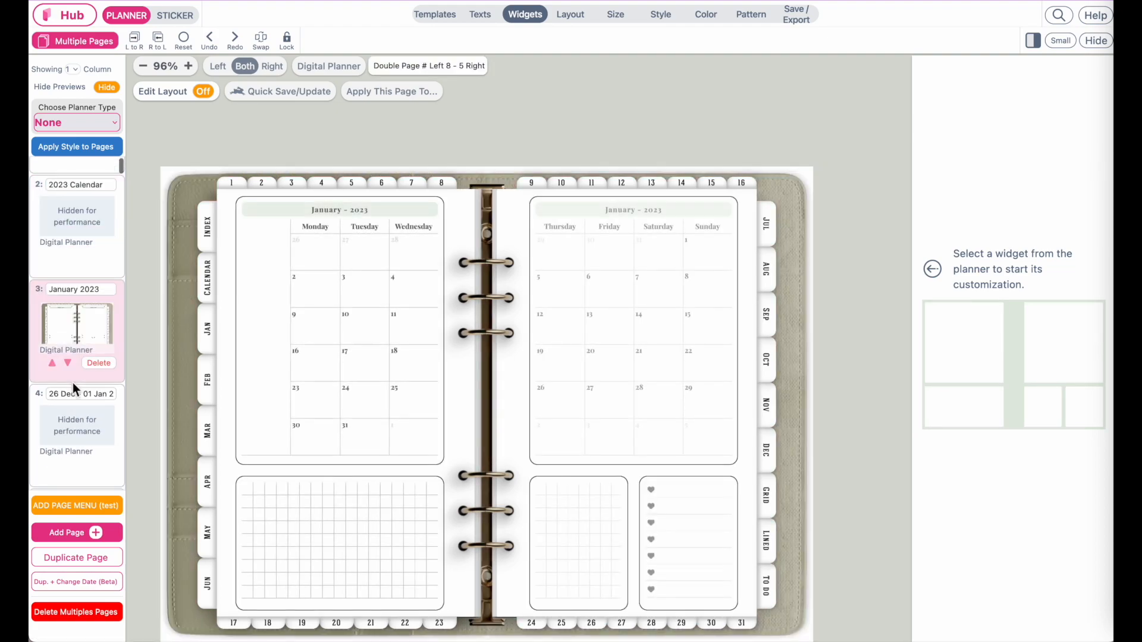
scroll(73, 369, up, 3)
click(76, 215)
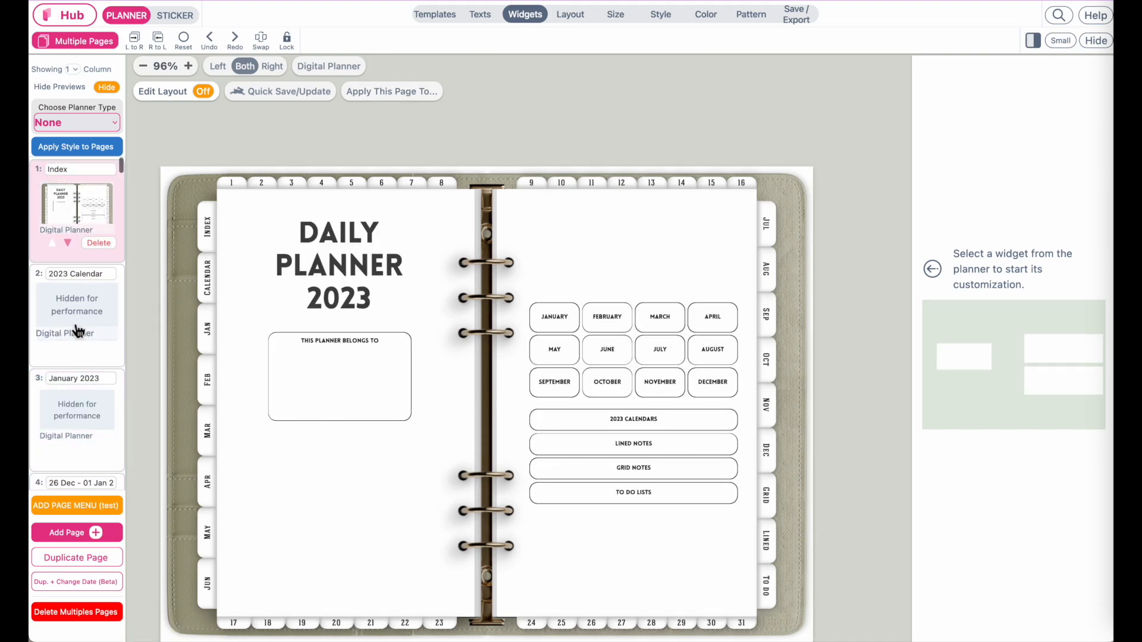
scroll(77, 333, down, 5)
click(78, 416)
scroll(76, 414, down, 2)
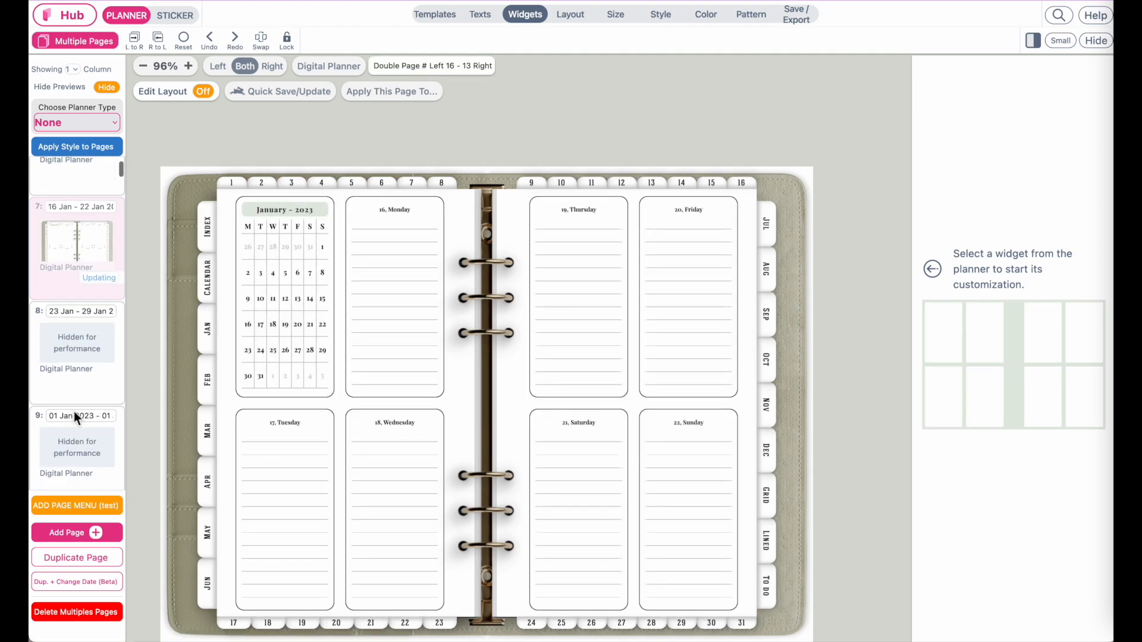
click(67, 360)
scroll(75, 344, down, 2)
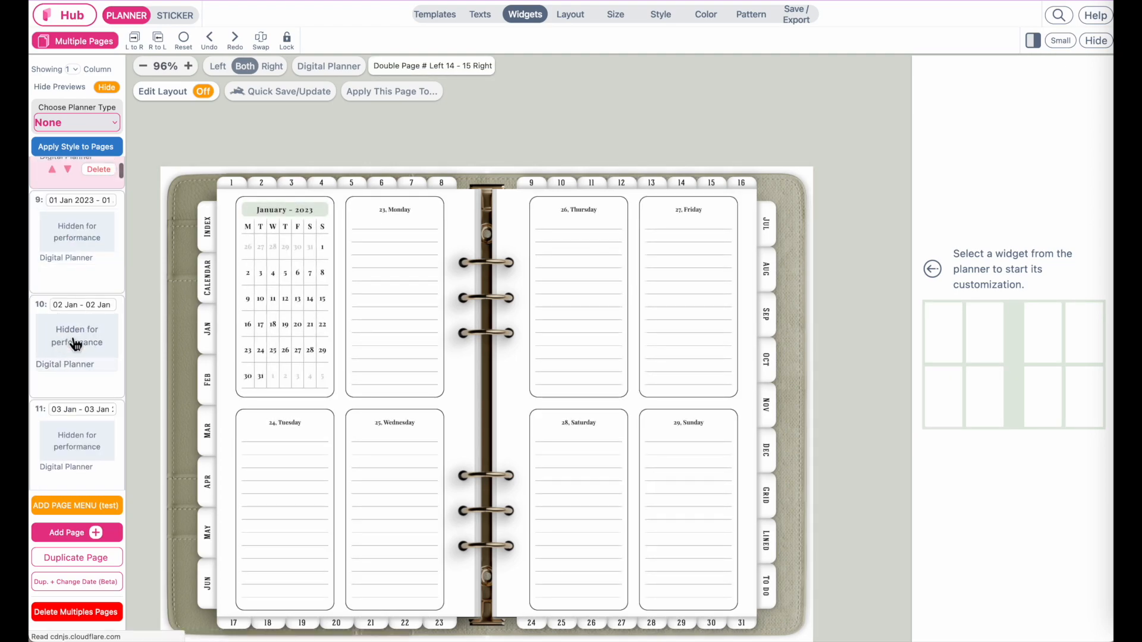
click(73, 342)
scroll(72, 339, down, 2)
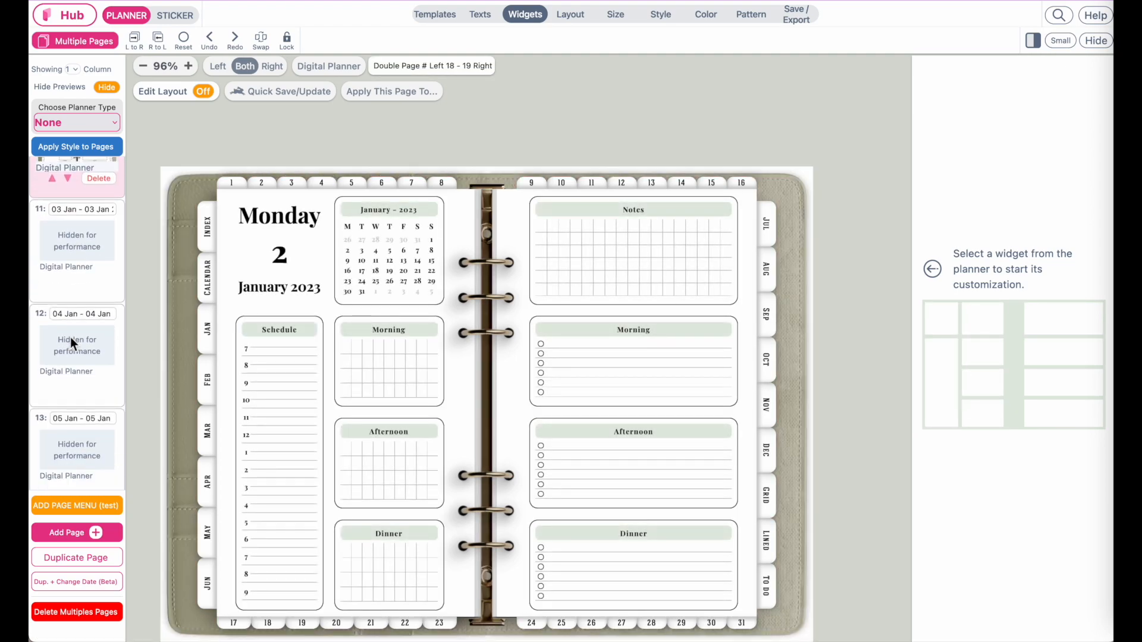
click(89, 372)
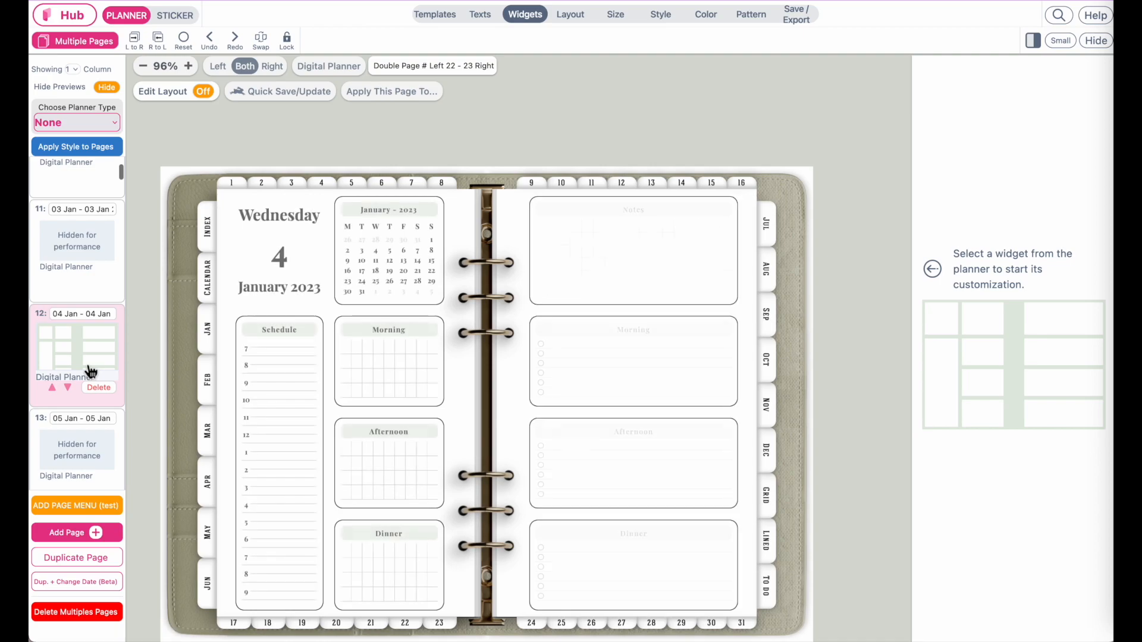
Generate and download a digital PDF of all pages in the Double Page, Goodnotes format with PDF links
click(799, 16)
click(1018, 126)
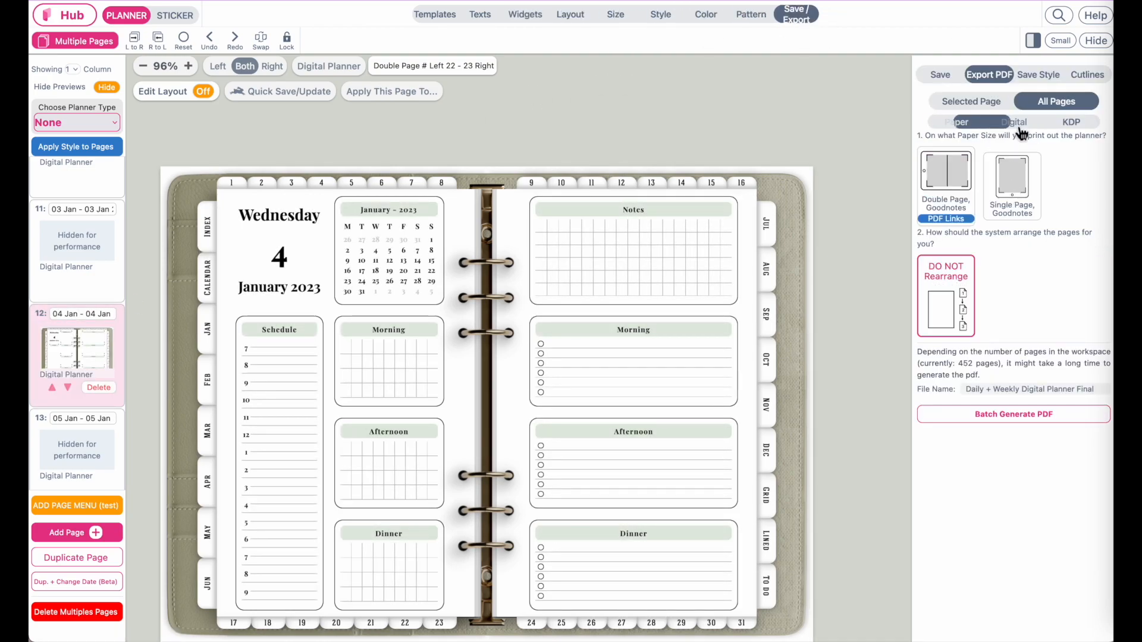
click(945, 185)
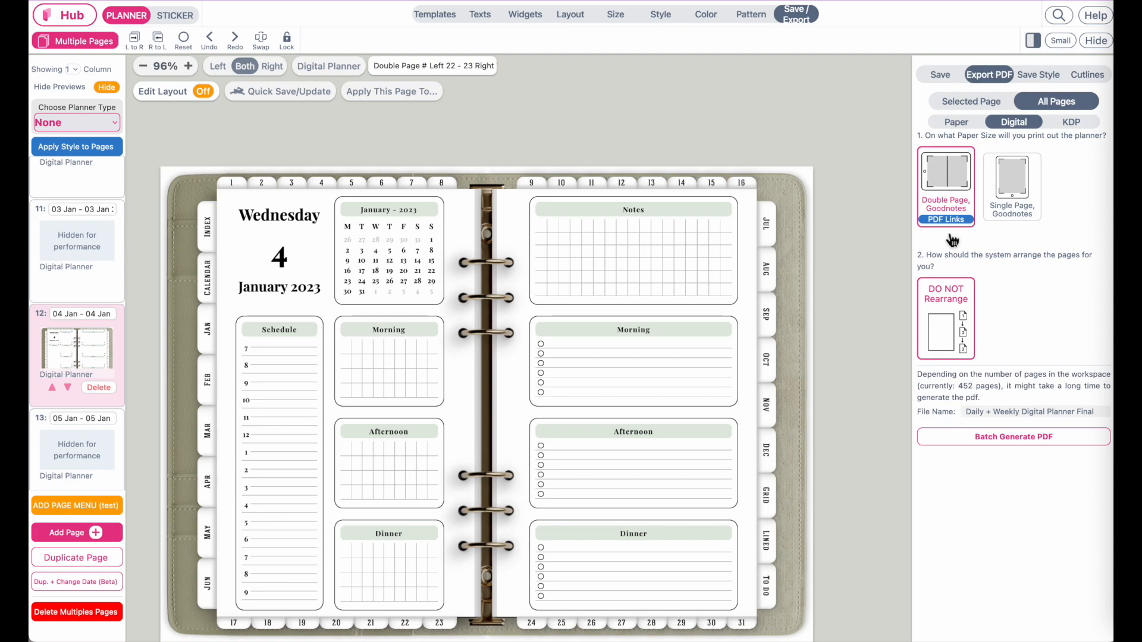
click(1062, 444)
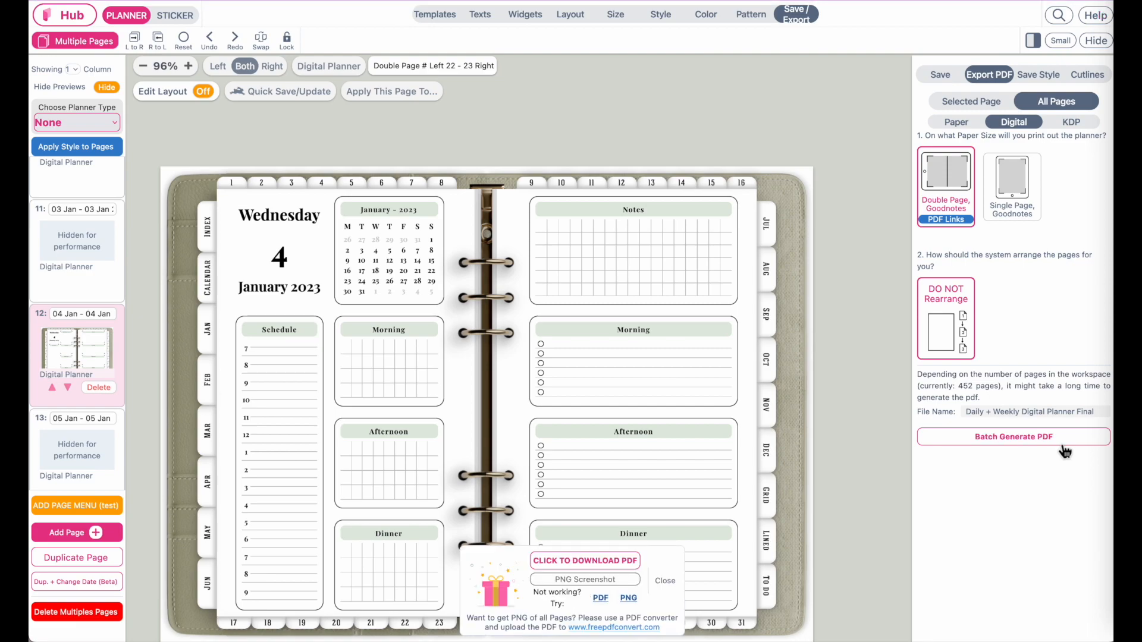
click(612, 561)
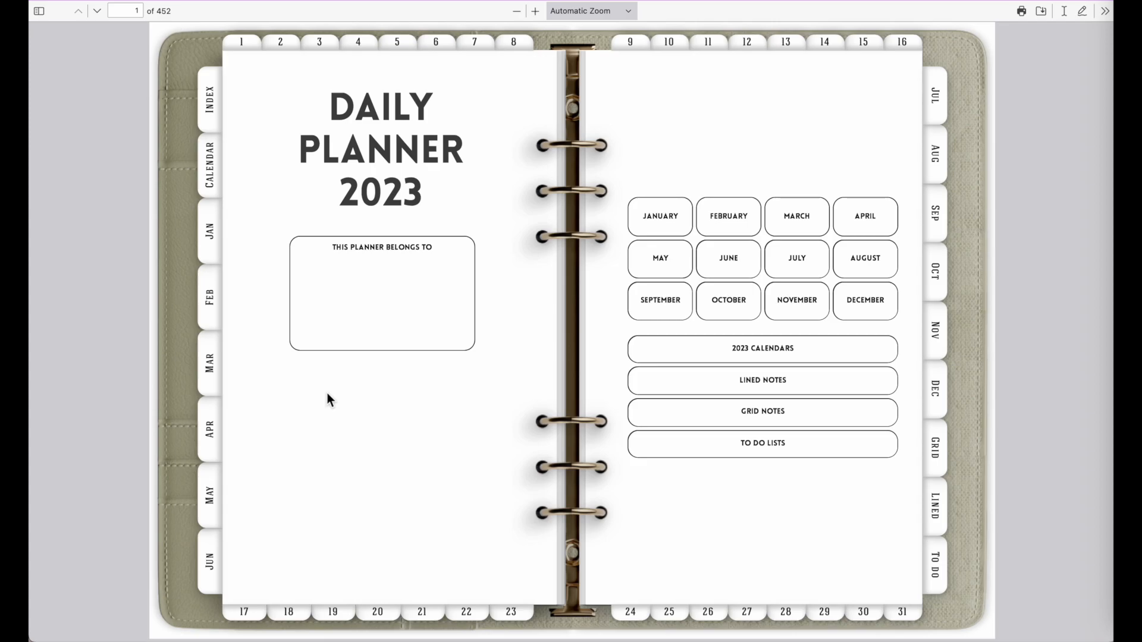
Check the exported PDF's Index, 2023 calendars, January monthly and weekly pages, and the 1 and 2 January daily pages
scroll(445, 473, down, 9)
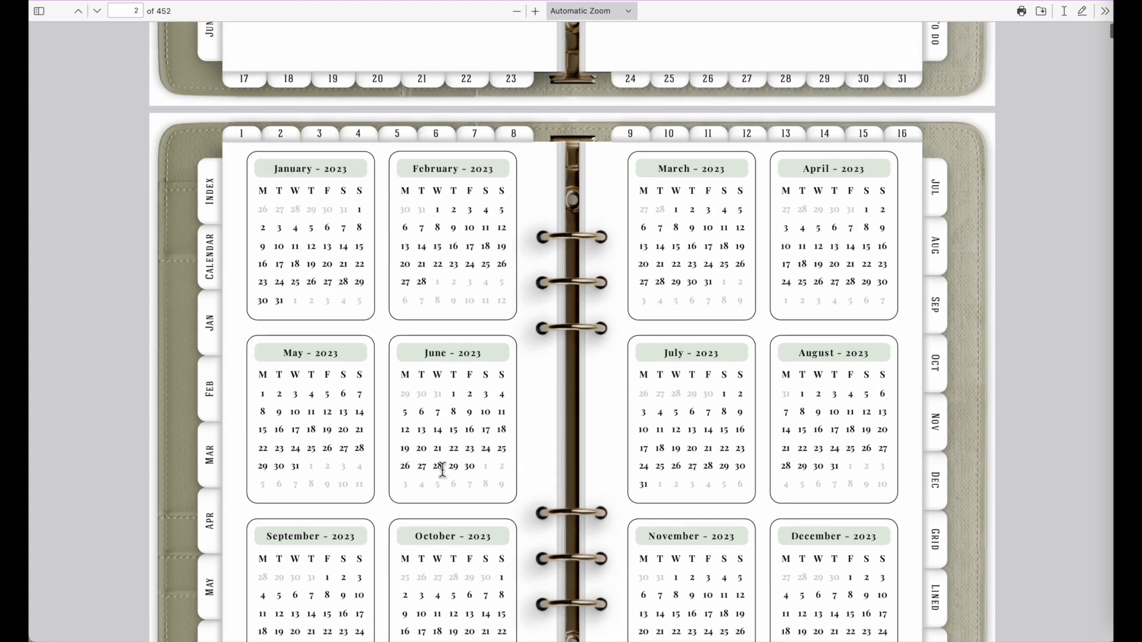
scroll(443, 471, down, 10)
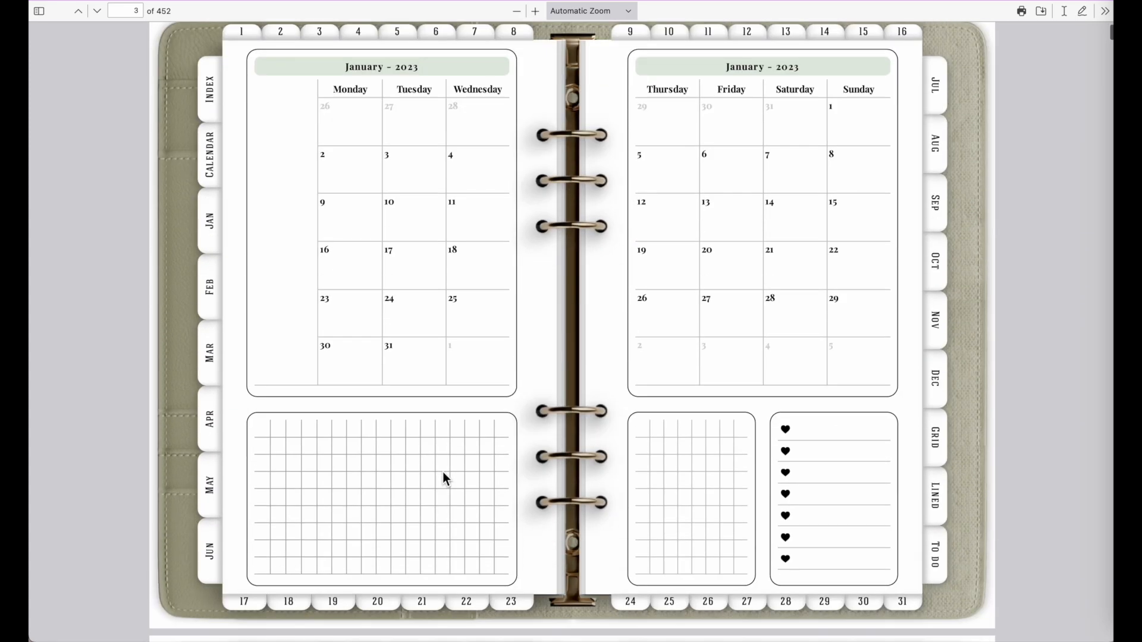
scroll(443, 472, down, 18)
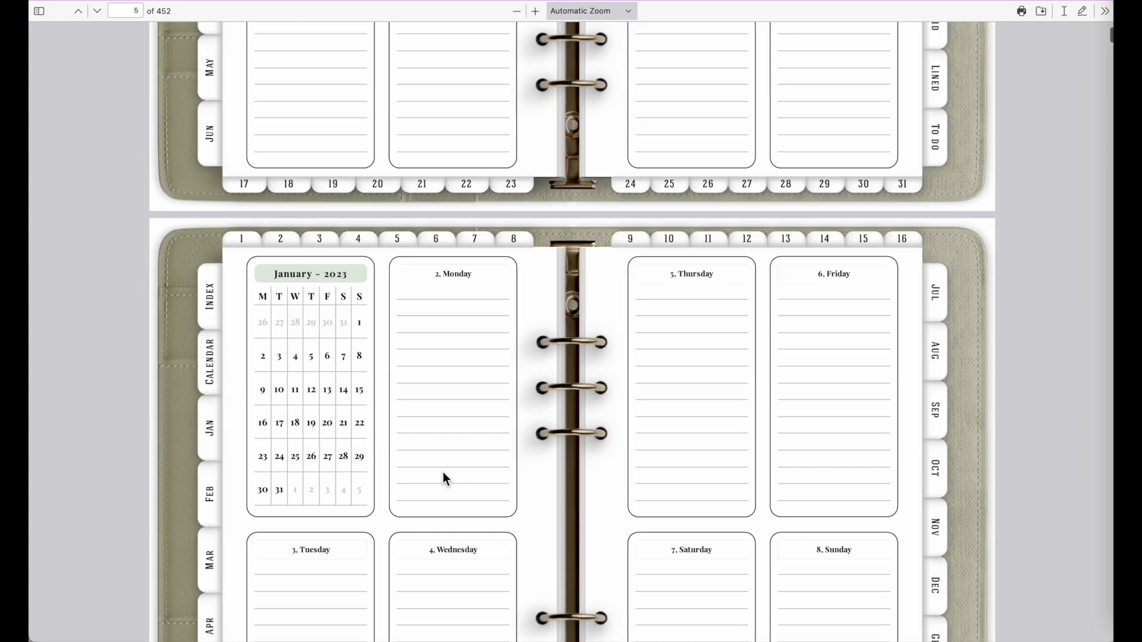
scroll(442, 473, down, 18)
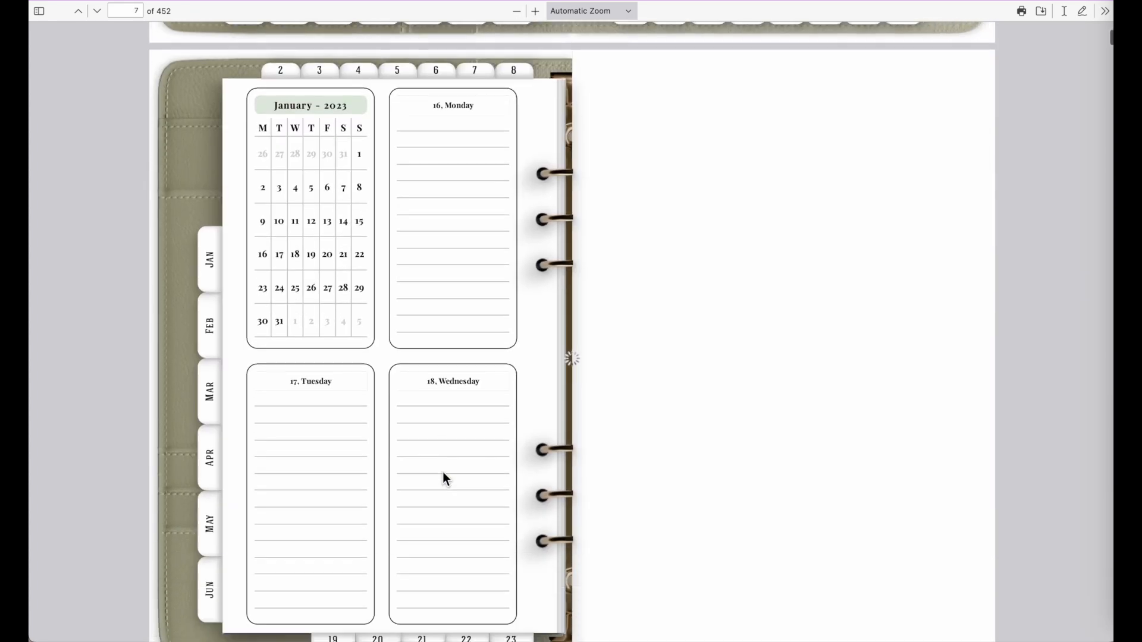
scroll(442, 472, down, 18)
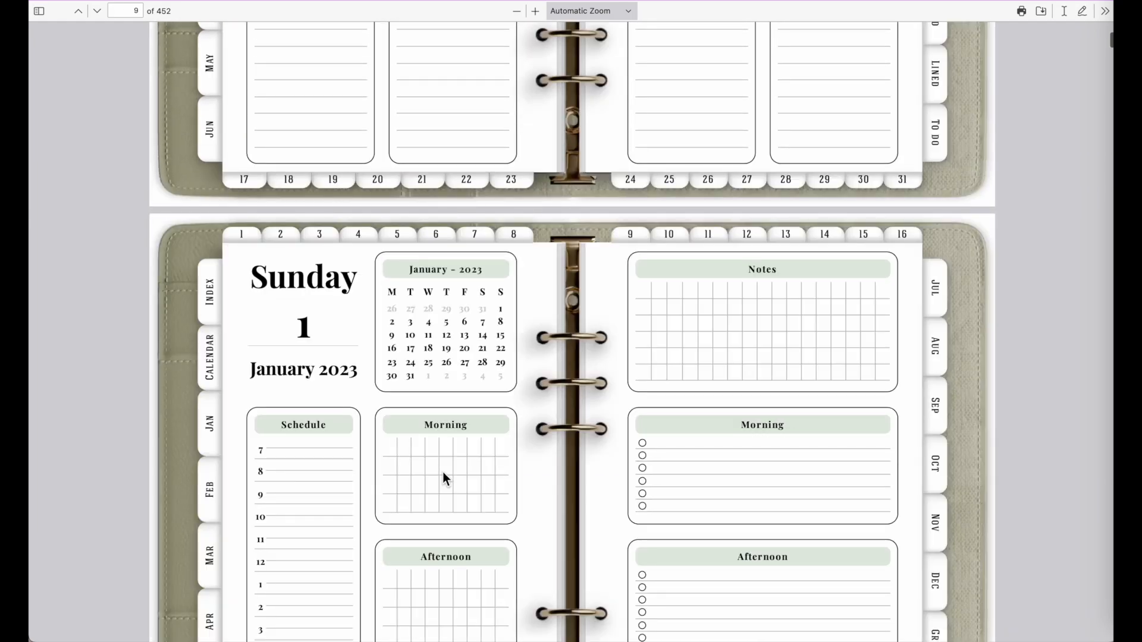
scroll(442, 472, down, 3)
scroll(442, 472, down, 18)
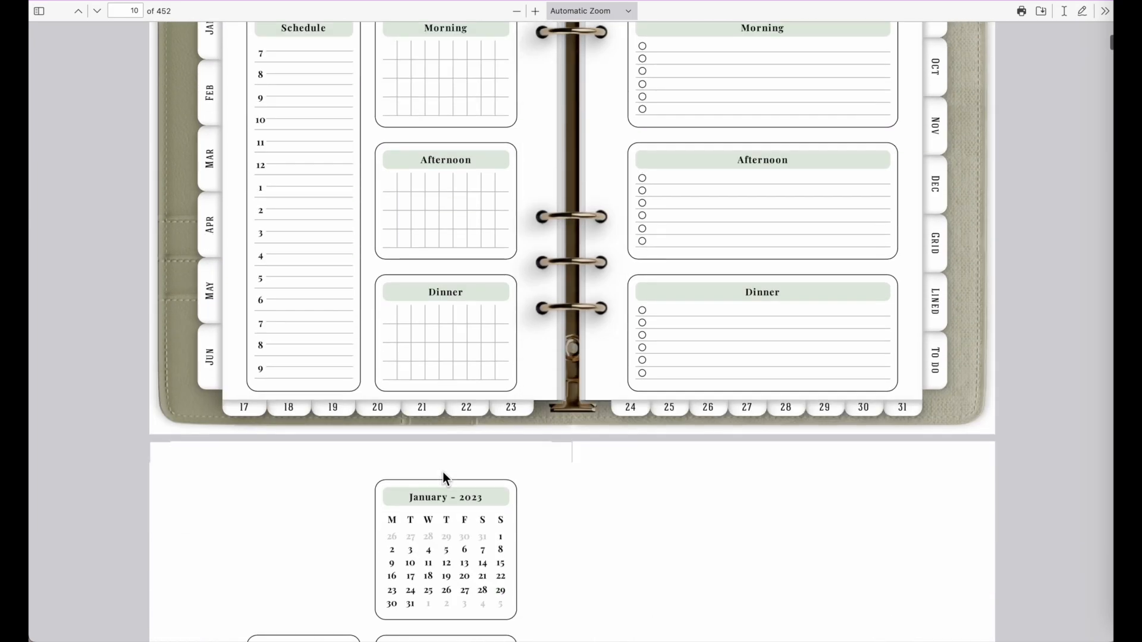
scroll(442, 472, down, 7)
scroll(442, 472, down, 1)
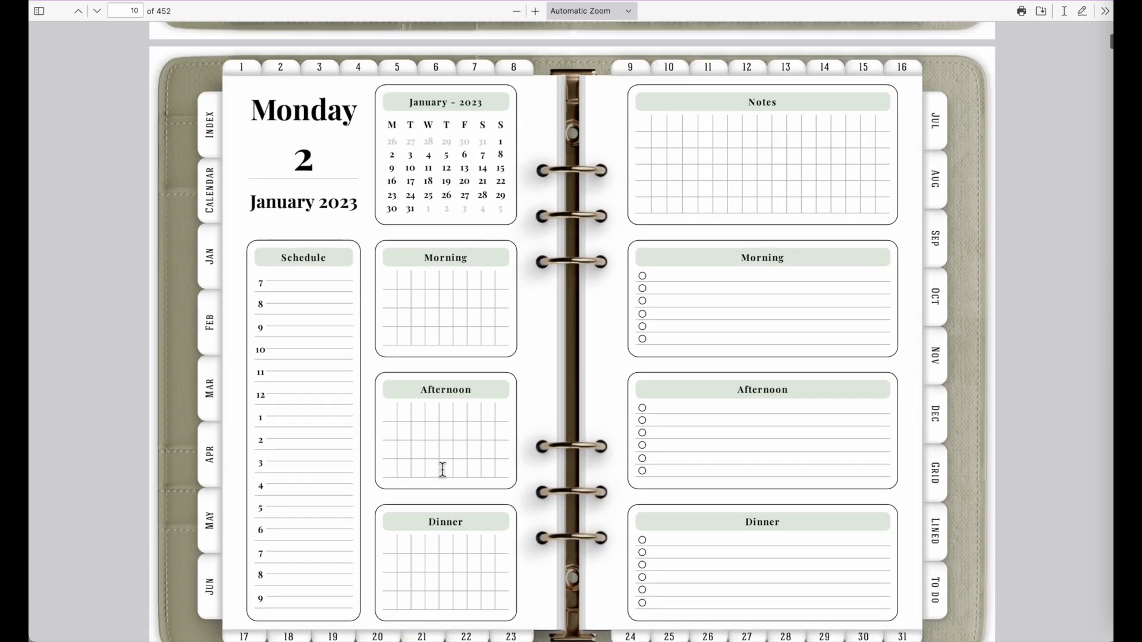
scroll(443, 472, down, 1)
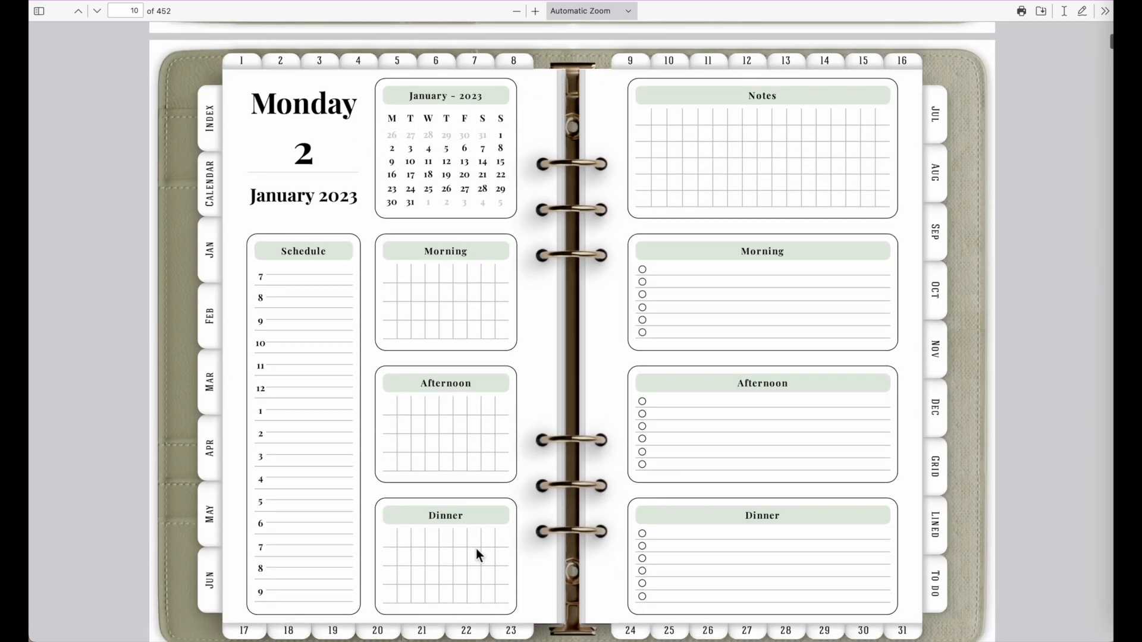
Test the month tab links from January through May in the exported PDF
click(209, 270)
click(204, 291)
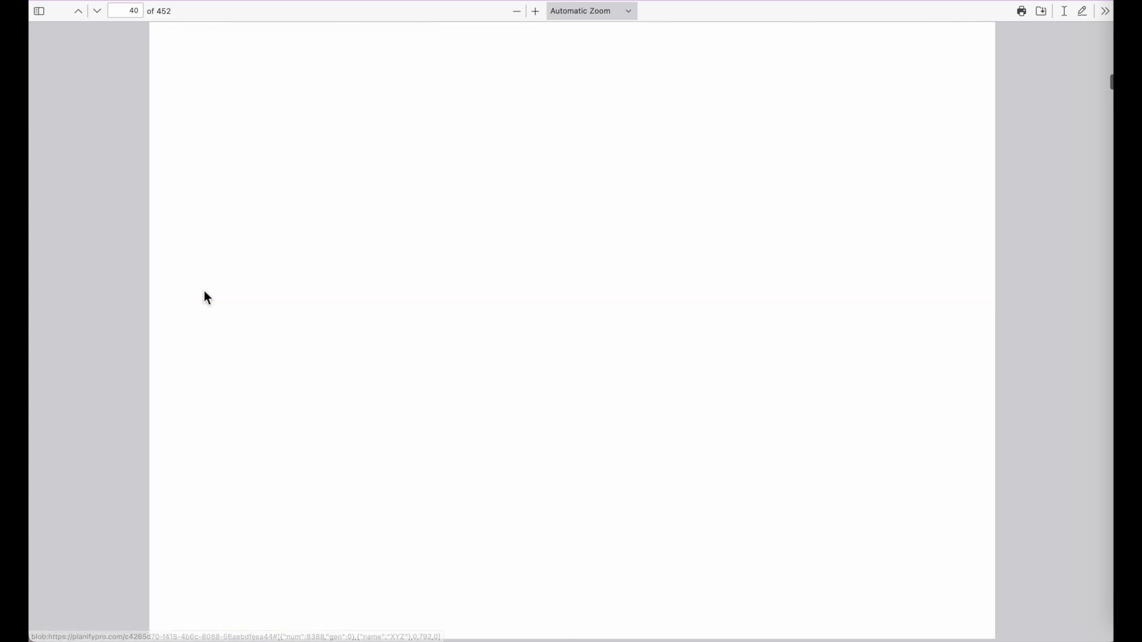
click(211, 370)
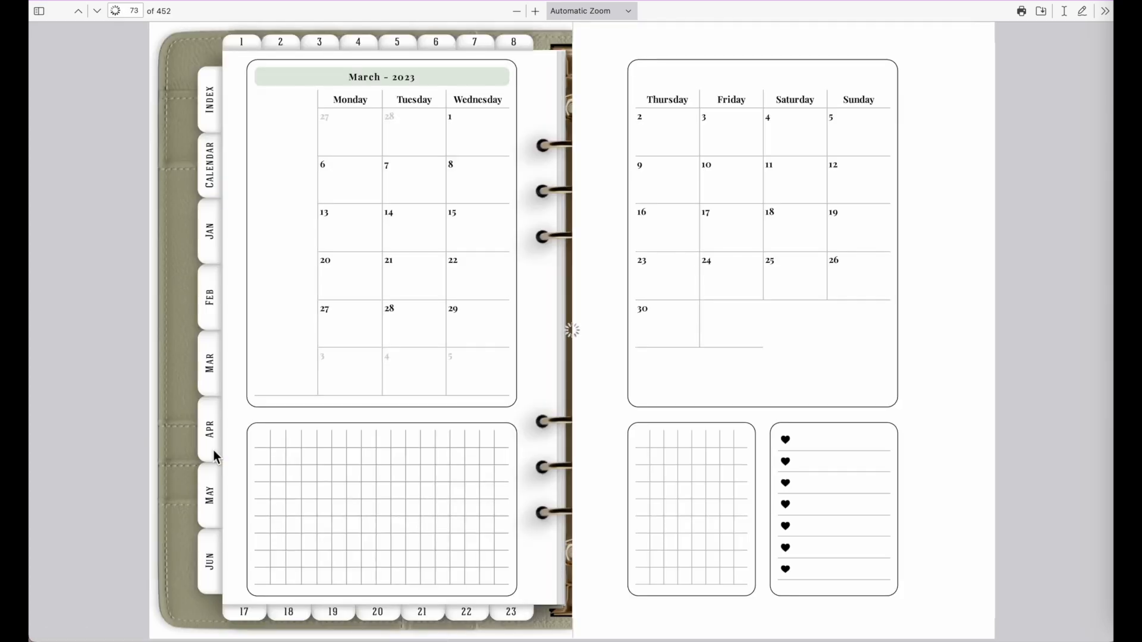
click(211, 438)
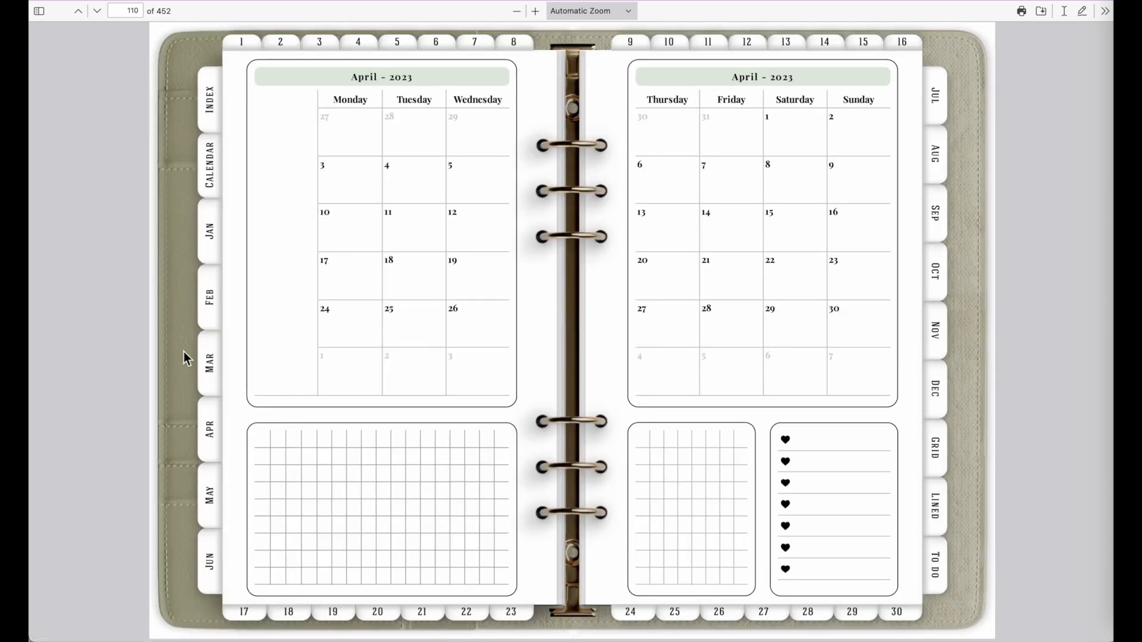
click(219, 503)
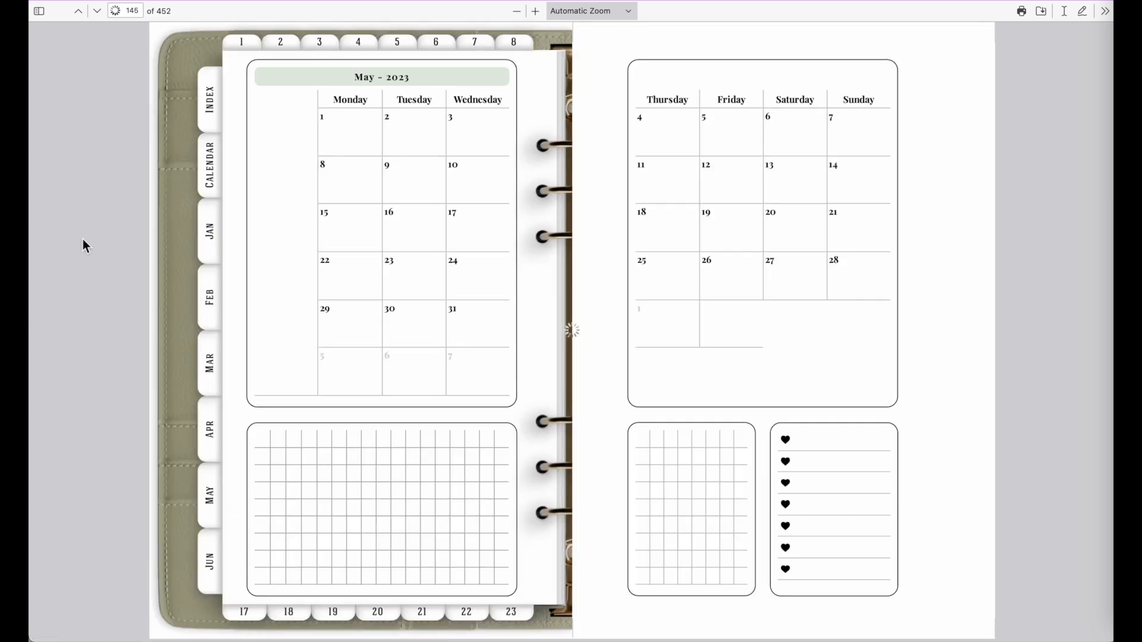
Test the day number links 1 through 7 of May 2023 in the PDF
click(238, 44)
click(279, 45)
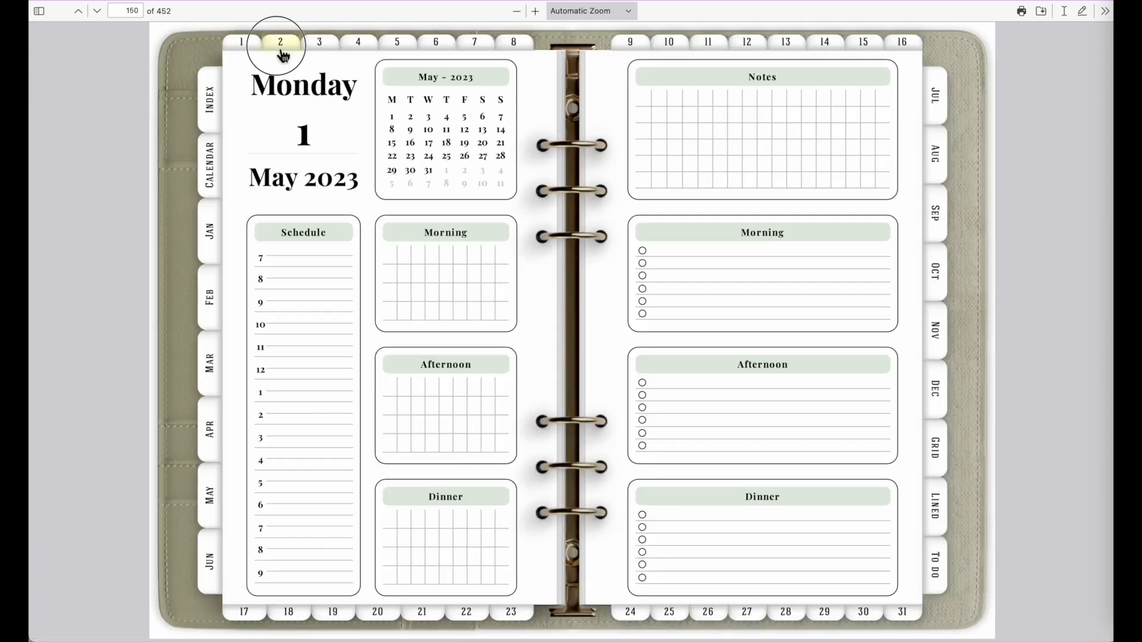
click(319, 44)
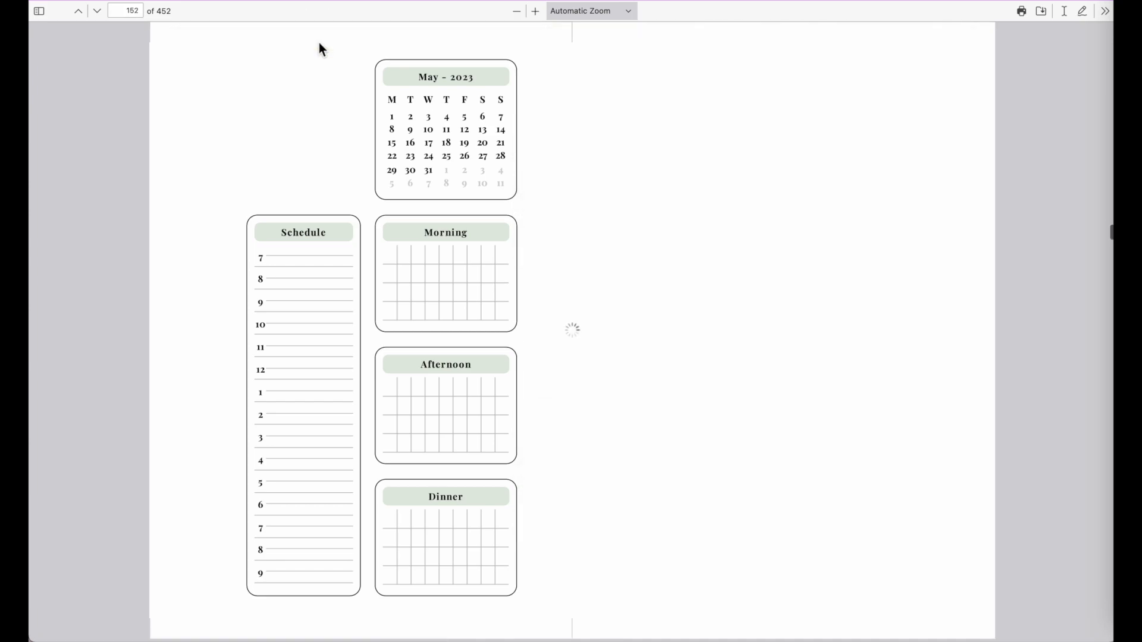
click(357, 45)
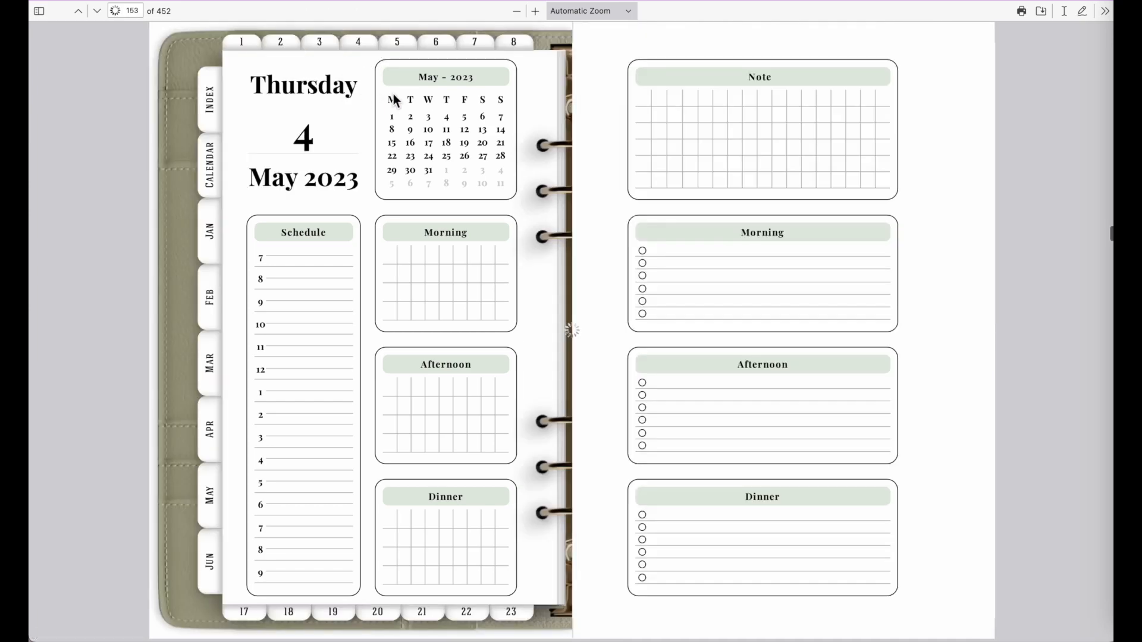
click(398, 42)
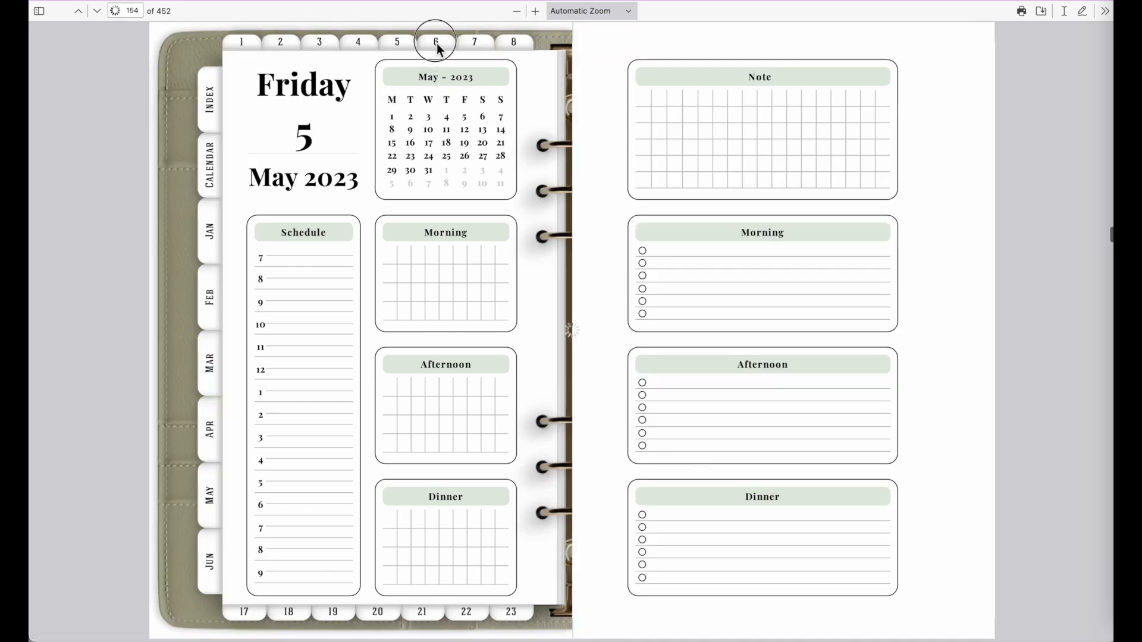
click(435, 43)
click(479, 48)
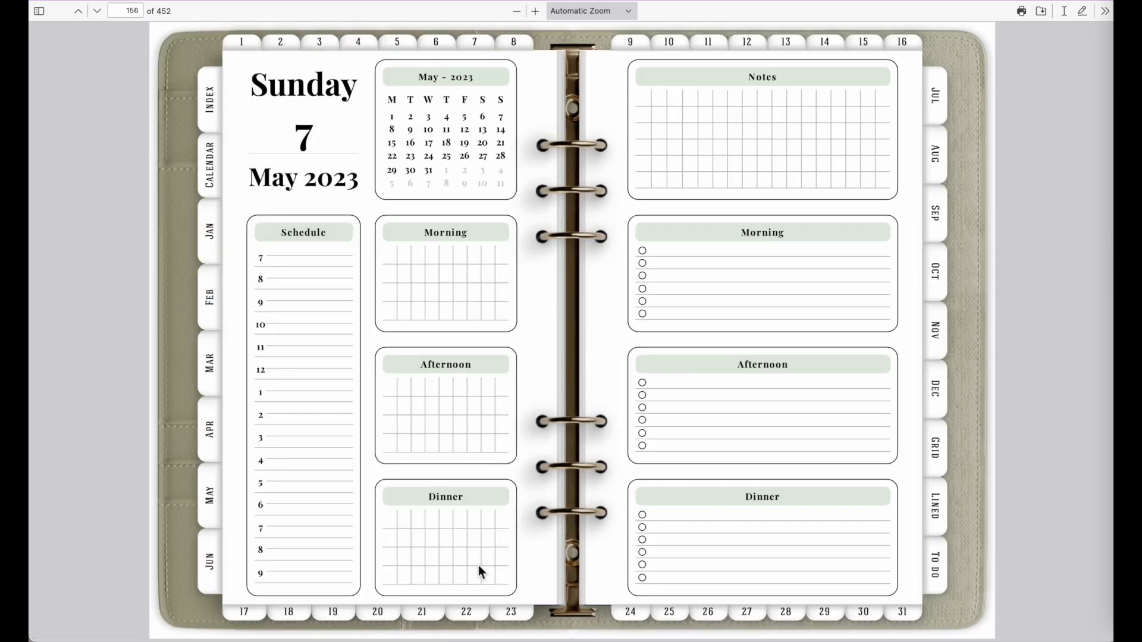
Follow the December tab link and test its day links for the 25th and the 16th
click(937, 396)
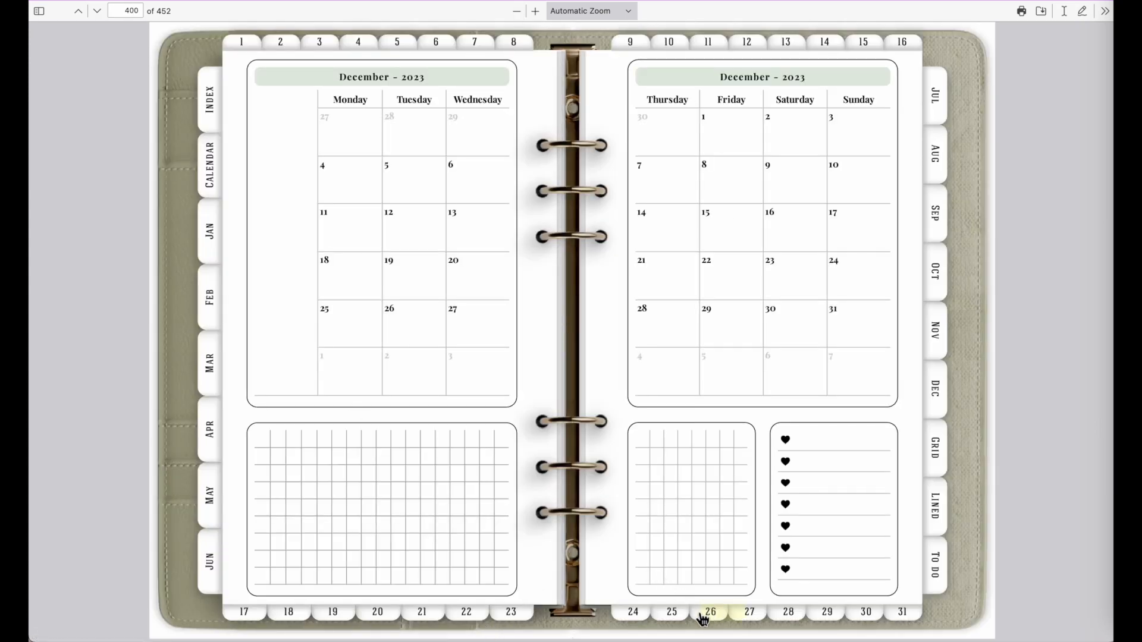
click(676, 616)
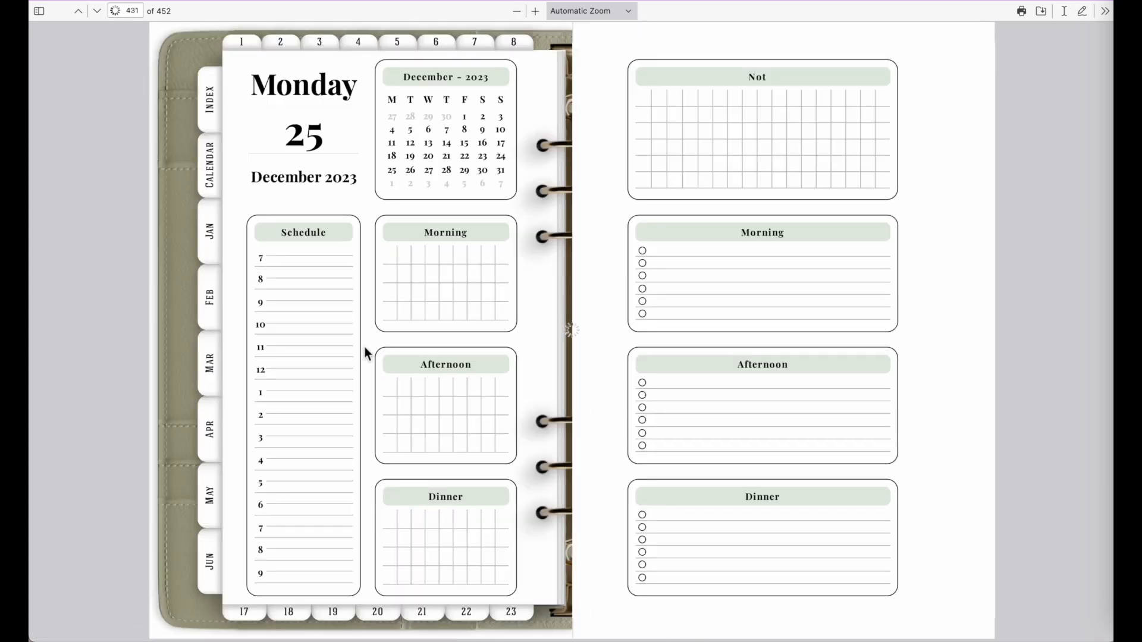
click(913, 50)
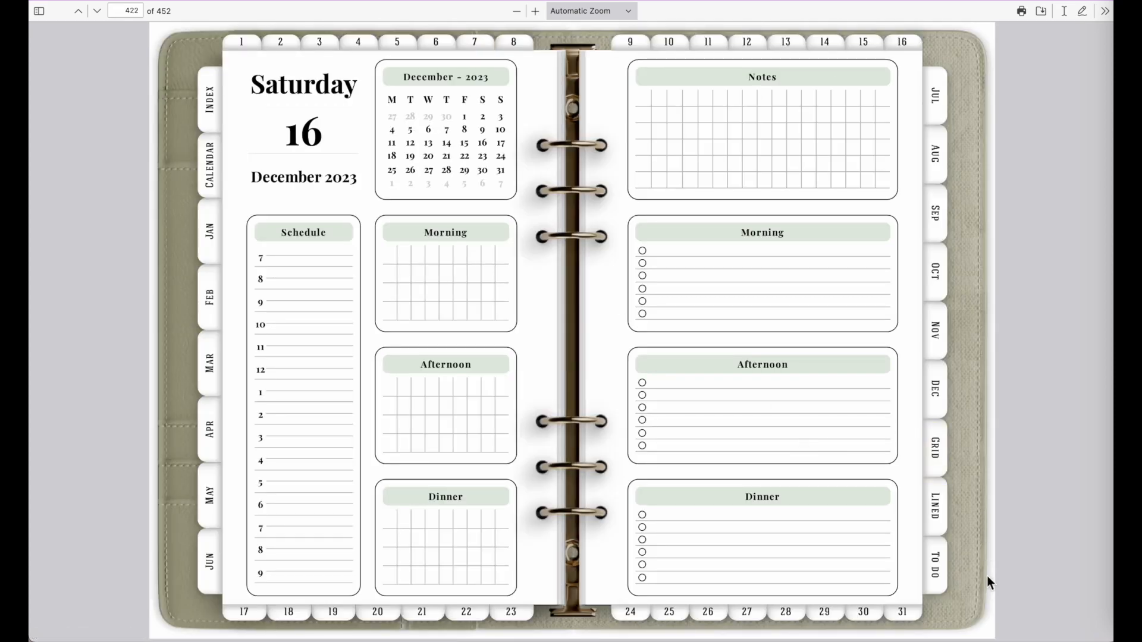
Test the Grid, Lined and To Do tab links of the PDF
click(941, 455)
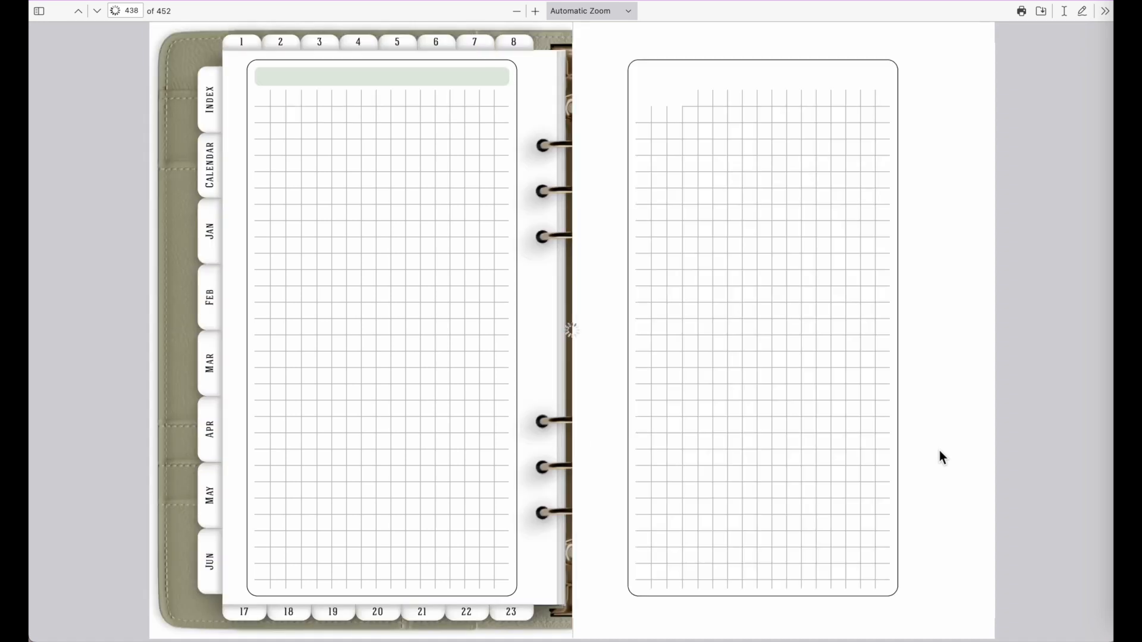
click(938, 508)
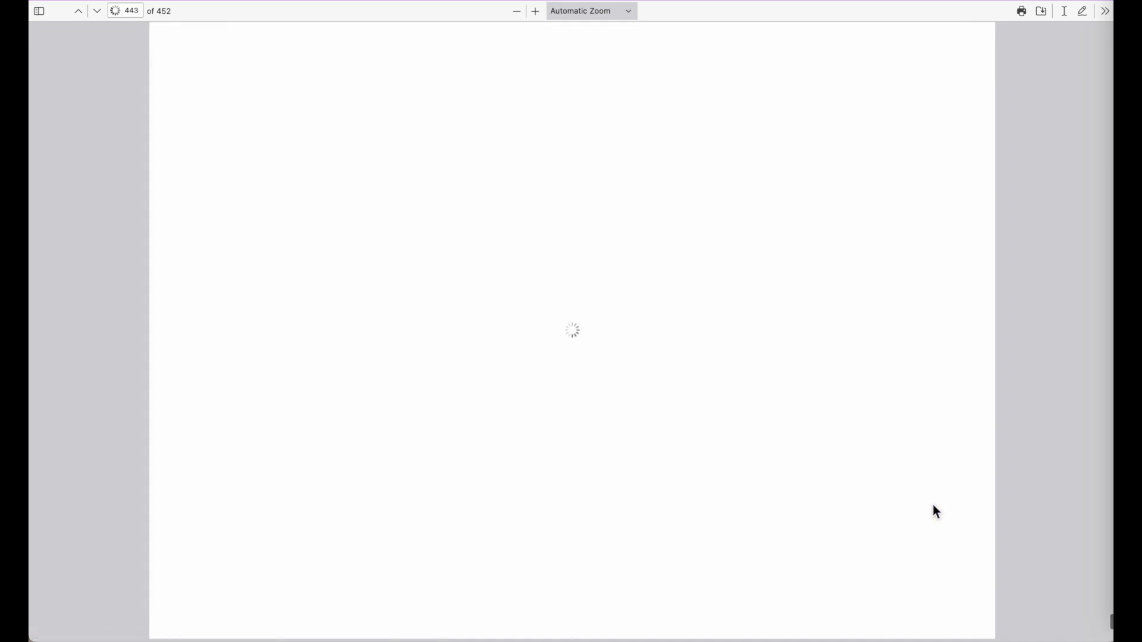
click(942, 571)
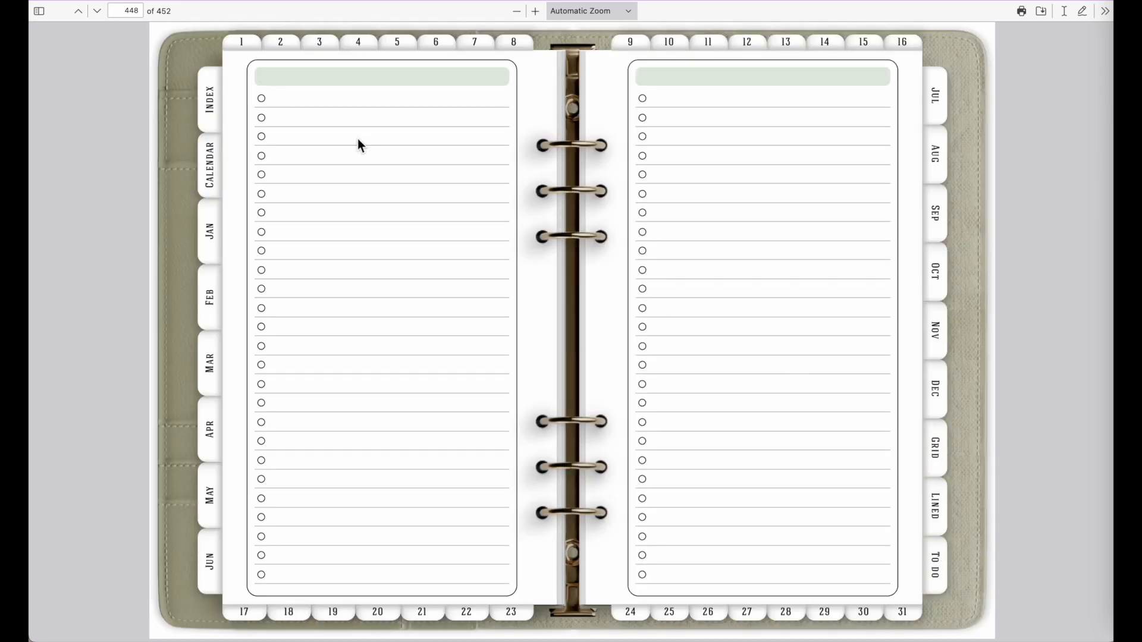
Return to the Index page and test its March and October month links
click(210, 99)
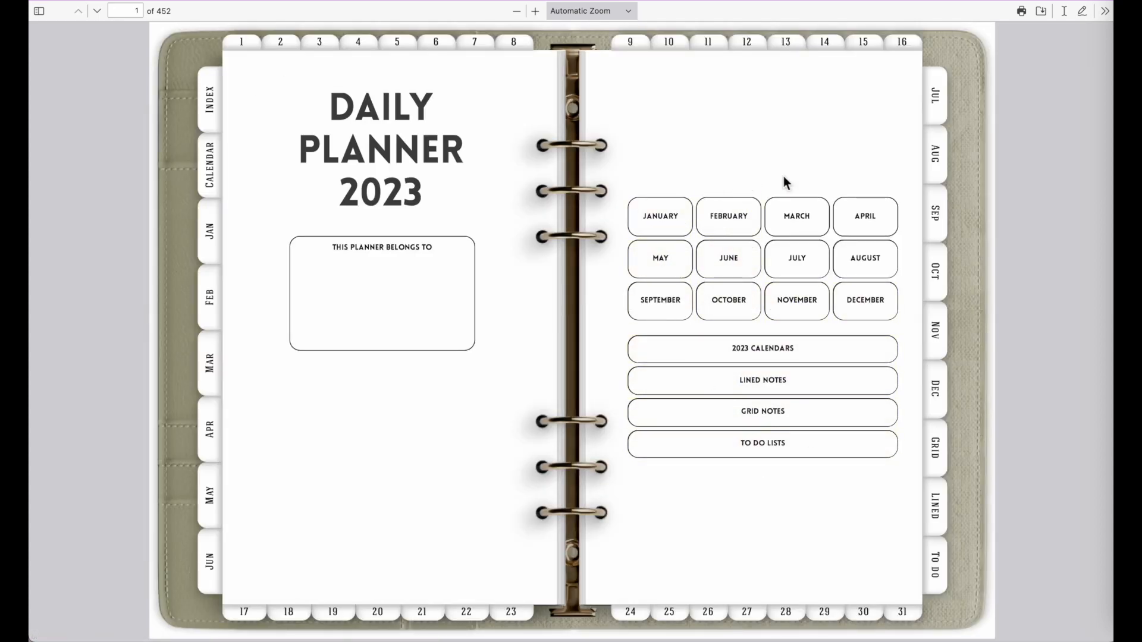
click(799, 217)
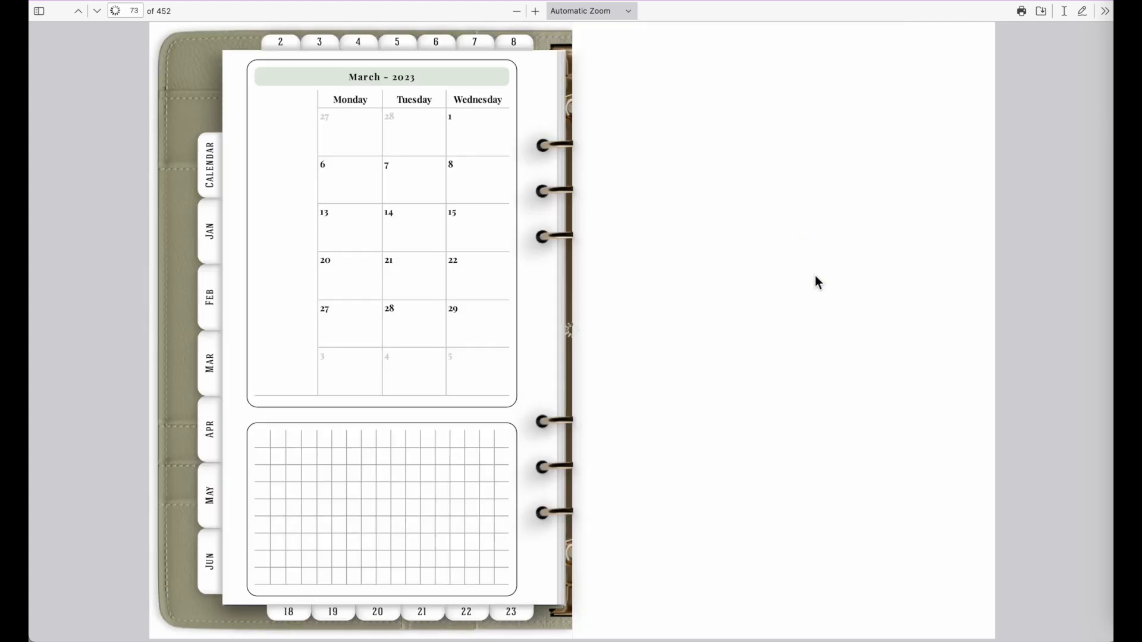
click(212, 98)
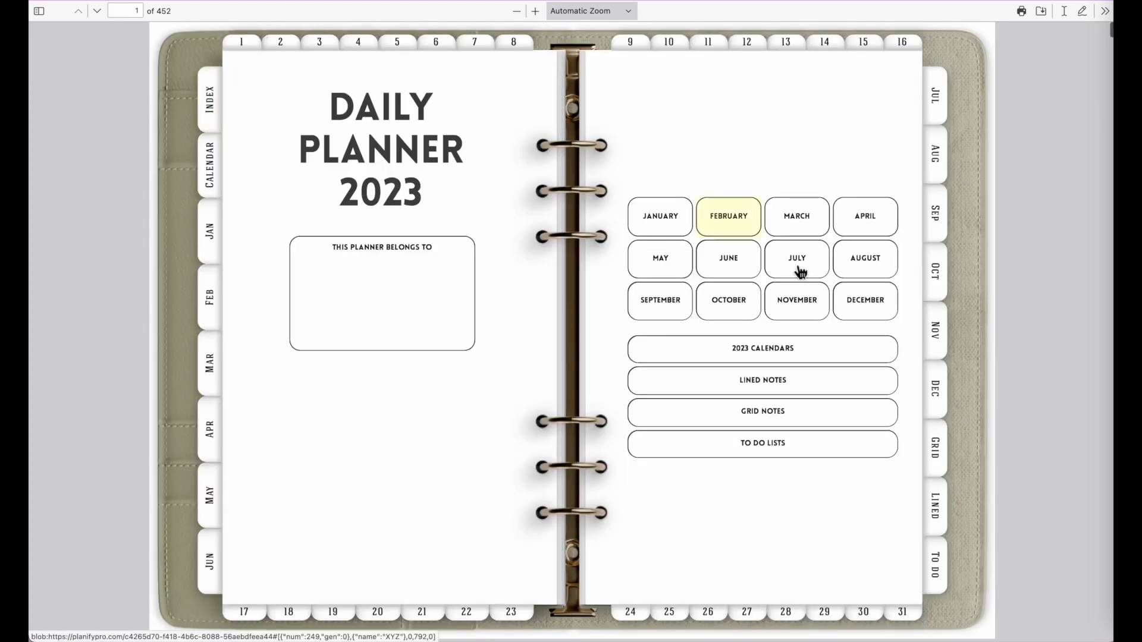
click(726, 311)
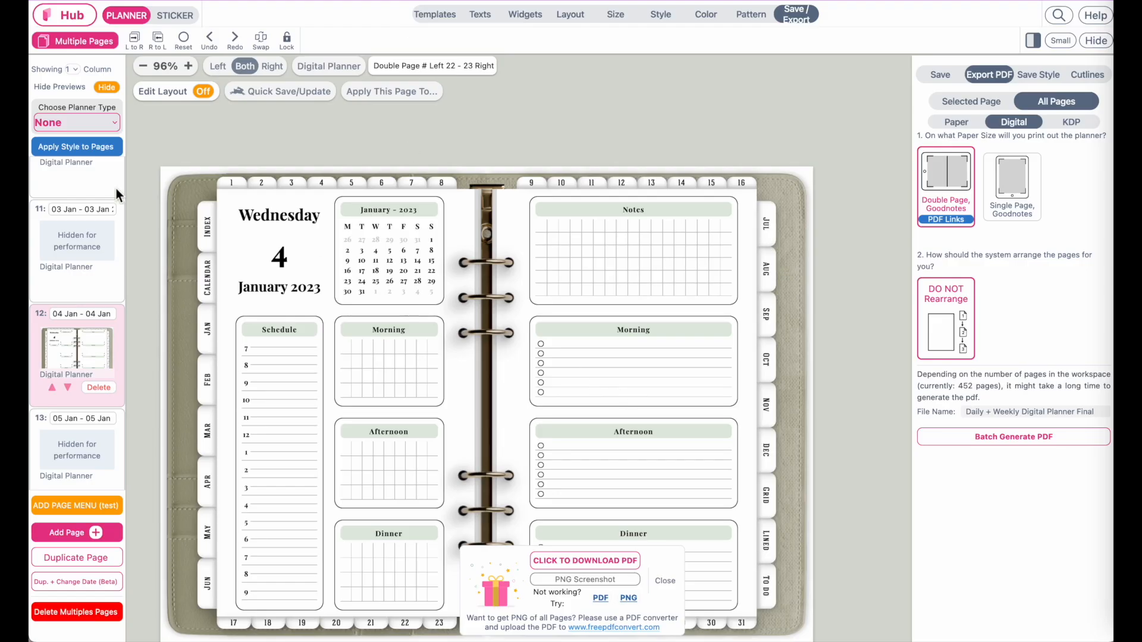
Switch back to the Planify Pro editor, open the Index page and change to sticker editing
scroll(77, 214, up, 15)
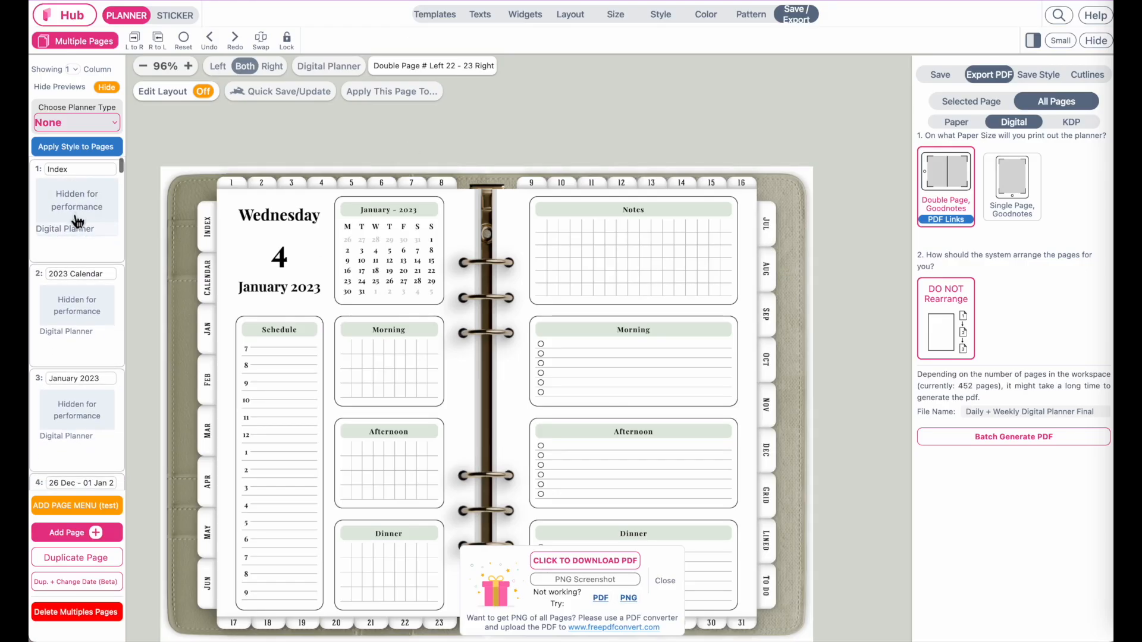
click(77, 221)
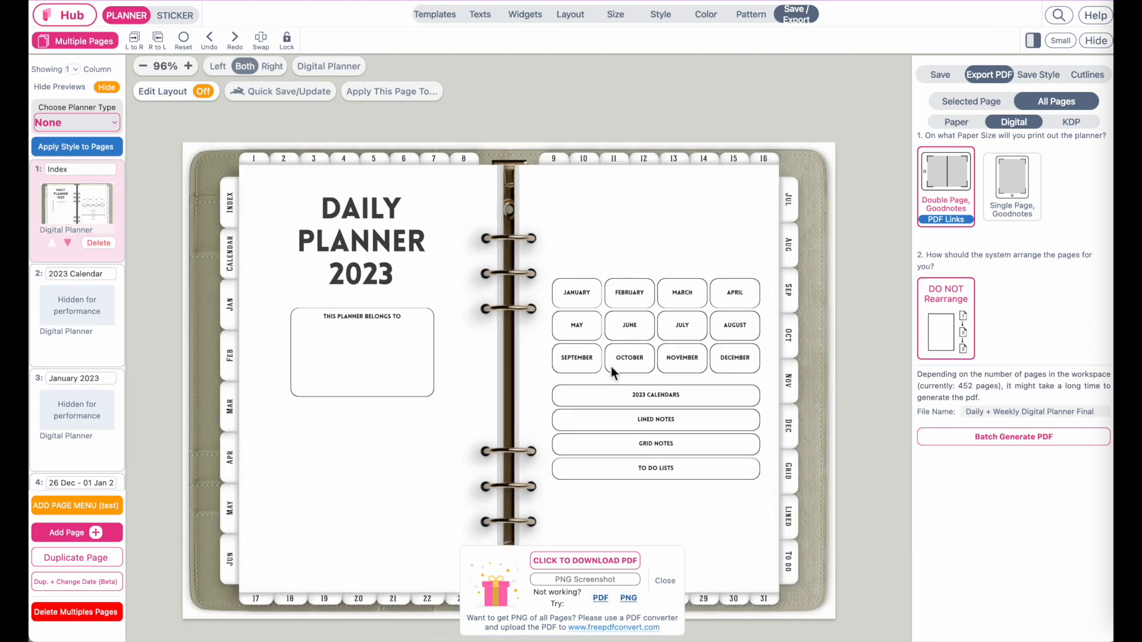
click(167, 16)
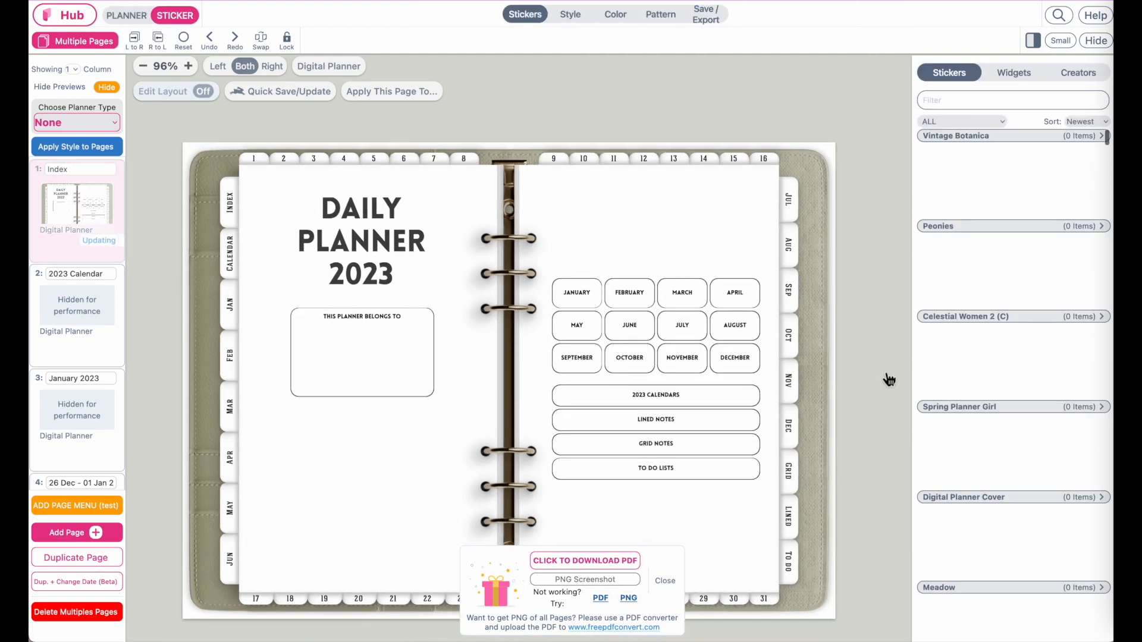
scroll(721, 259, up, 4)
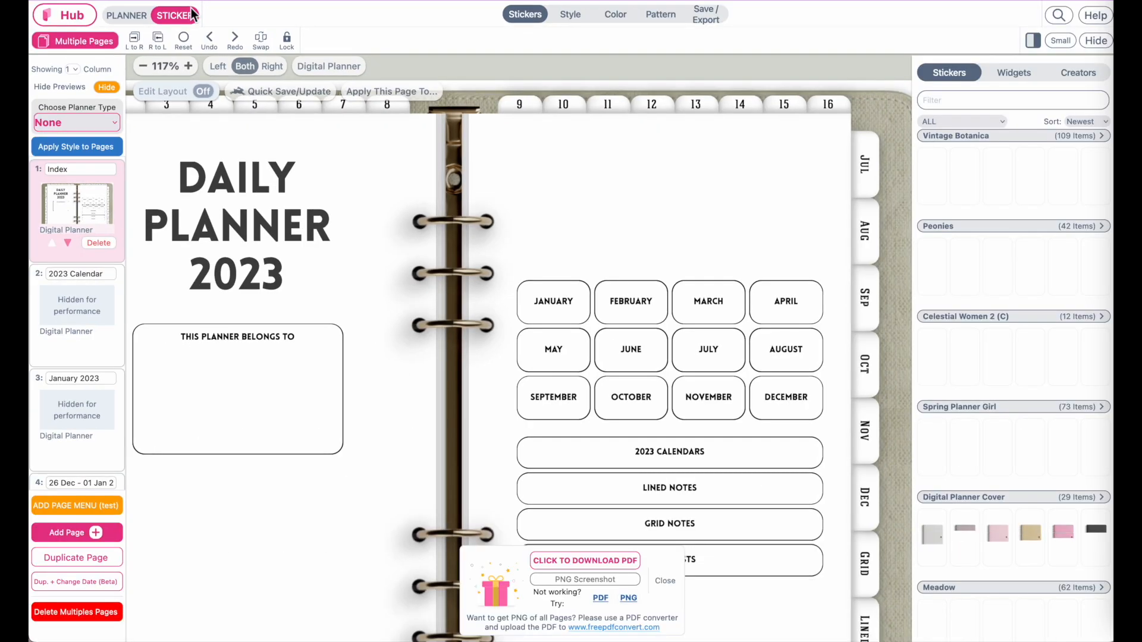
Add a Custom Text sticker to the Index page and place it over the January and February buttons
click(1017, 74)
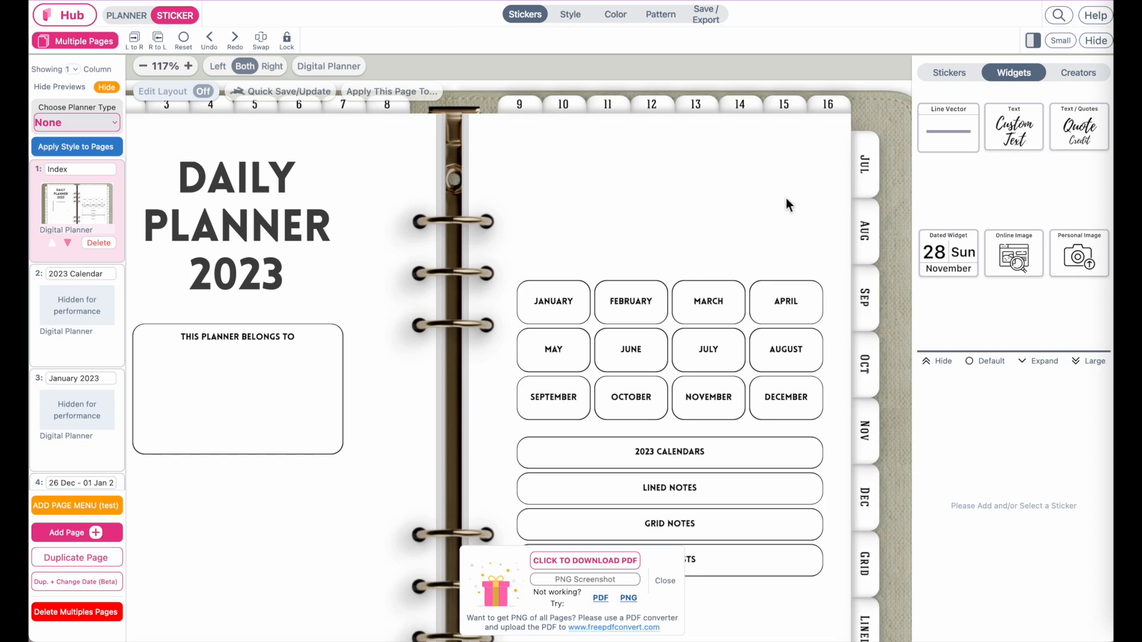
click(1020, 138)
drag(565, 161, 577, 264)
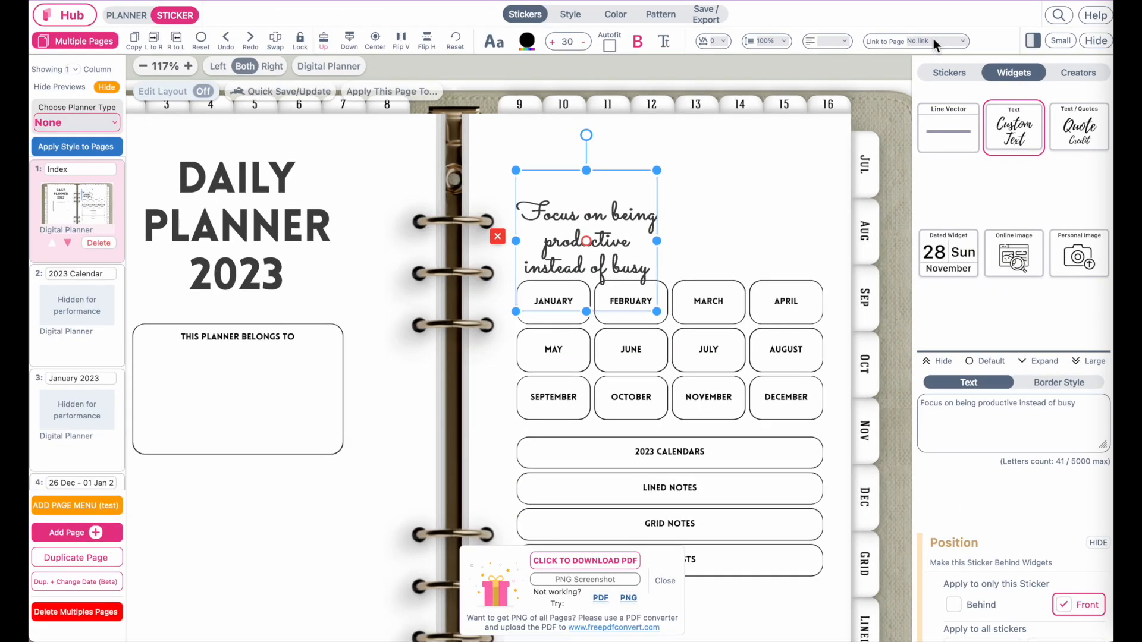
Look through the planner pages offered as link targets for the text sticker
click(933, 41)
scroll(933, 159, down, 5)
scroll(933, 158, down, 8)
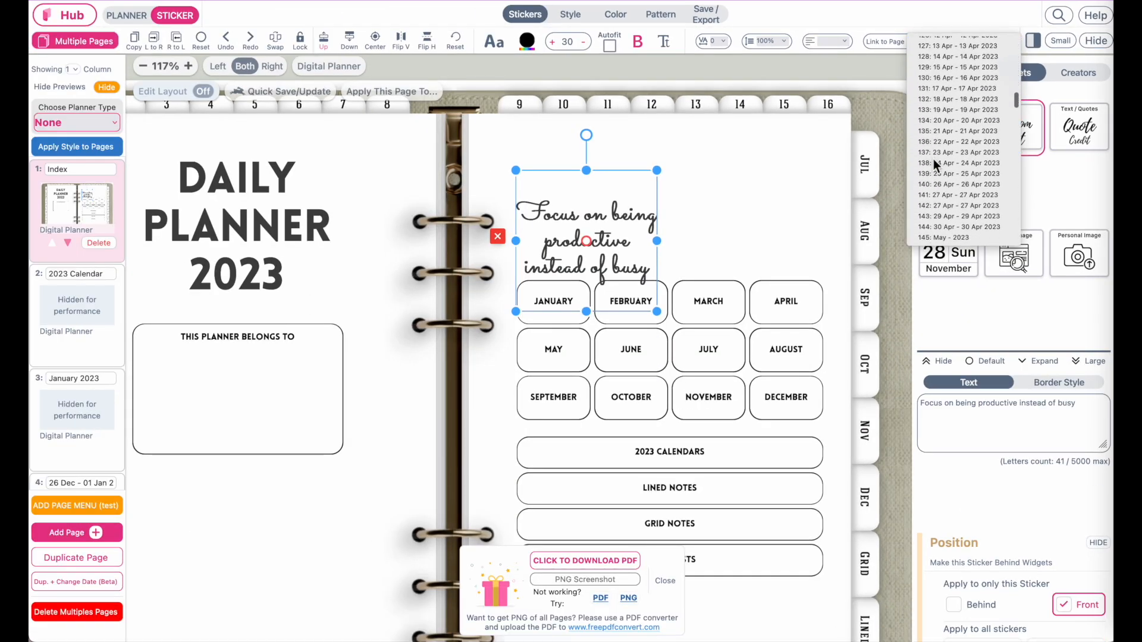
scroll(979, 184, down, 3)
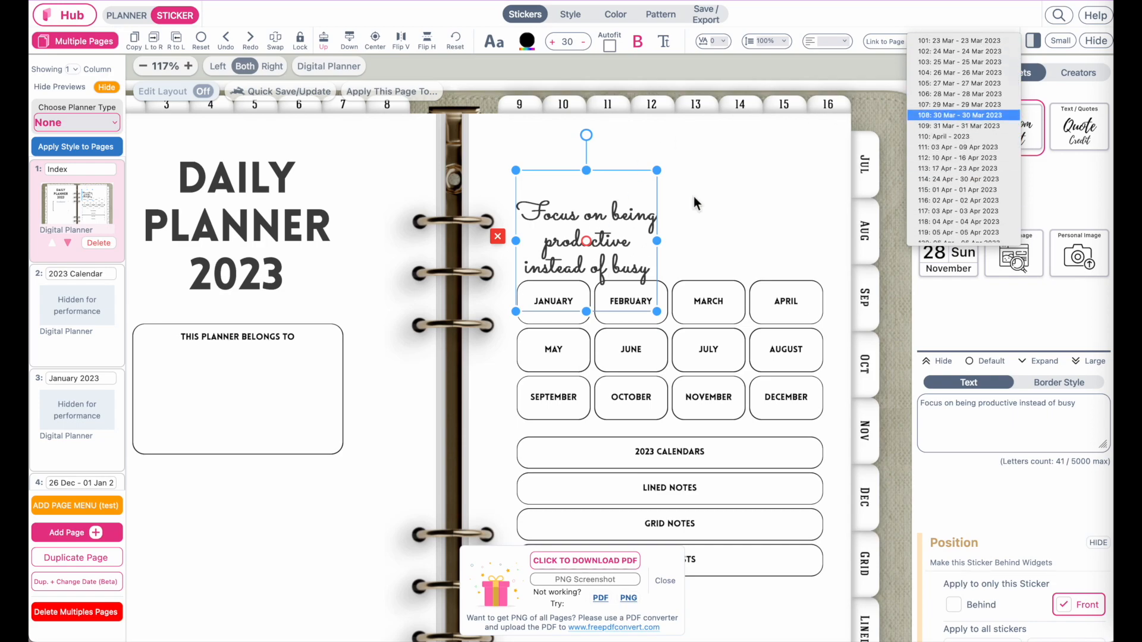
Resize the text sticker to fit over the January button and look up January 2023 among its page link targets
click(785, 213)
drag(656, 311, 593, 327)
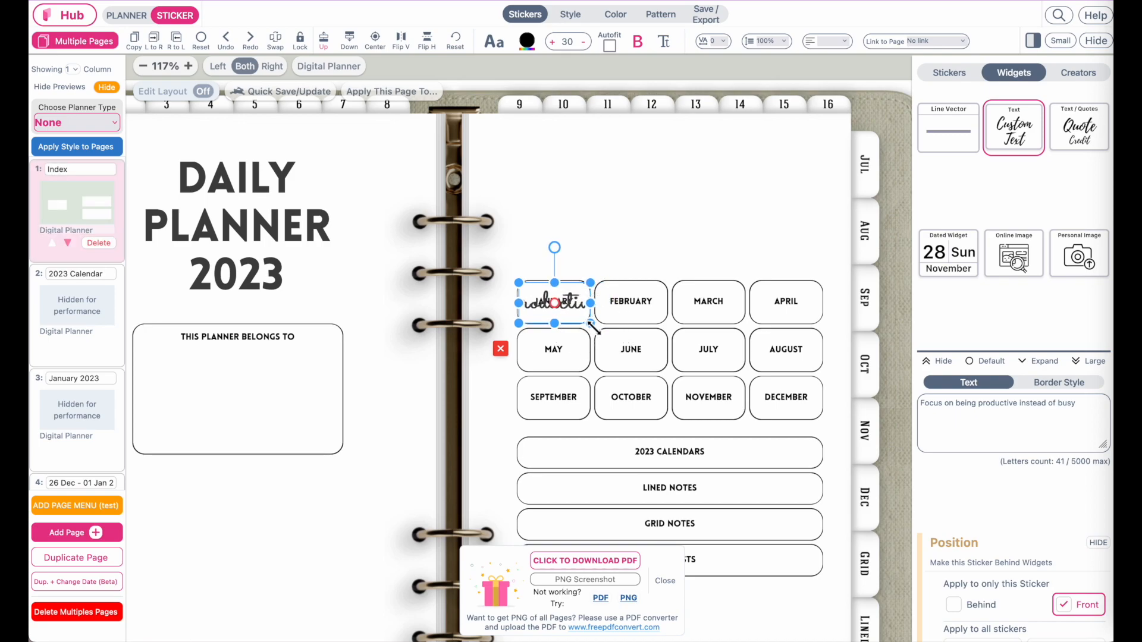
click(915, 44)
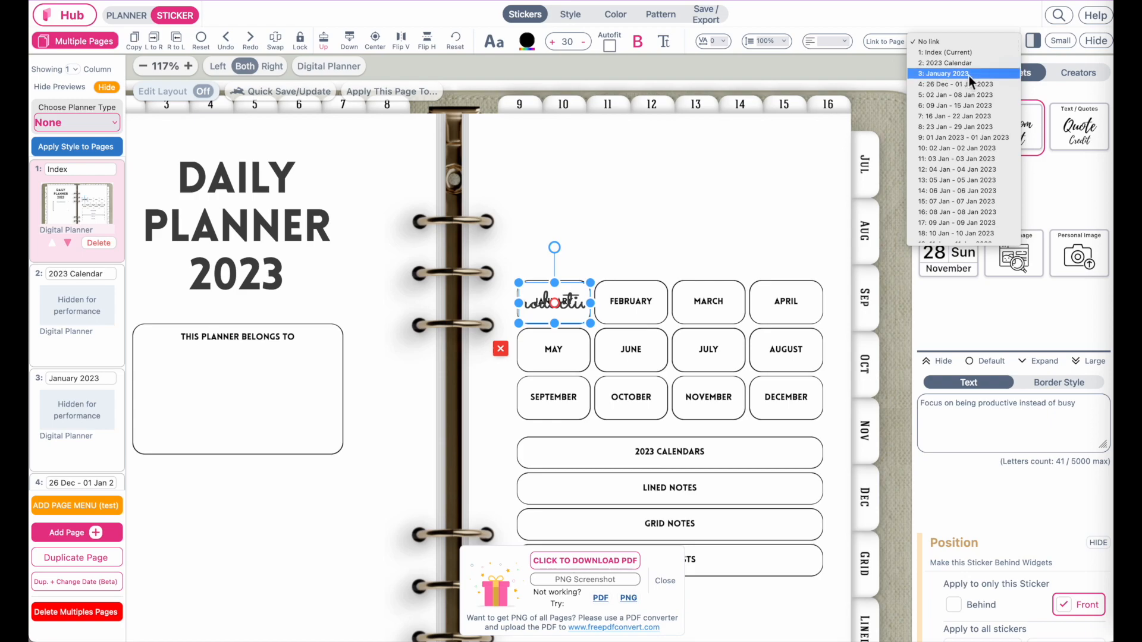
click(1020, 403)
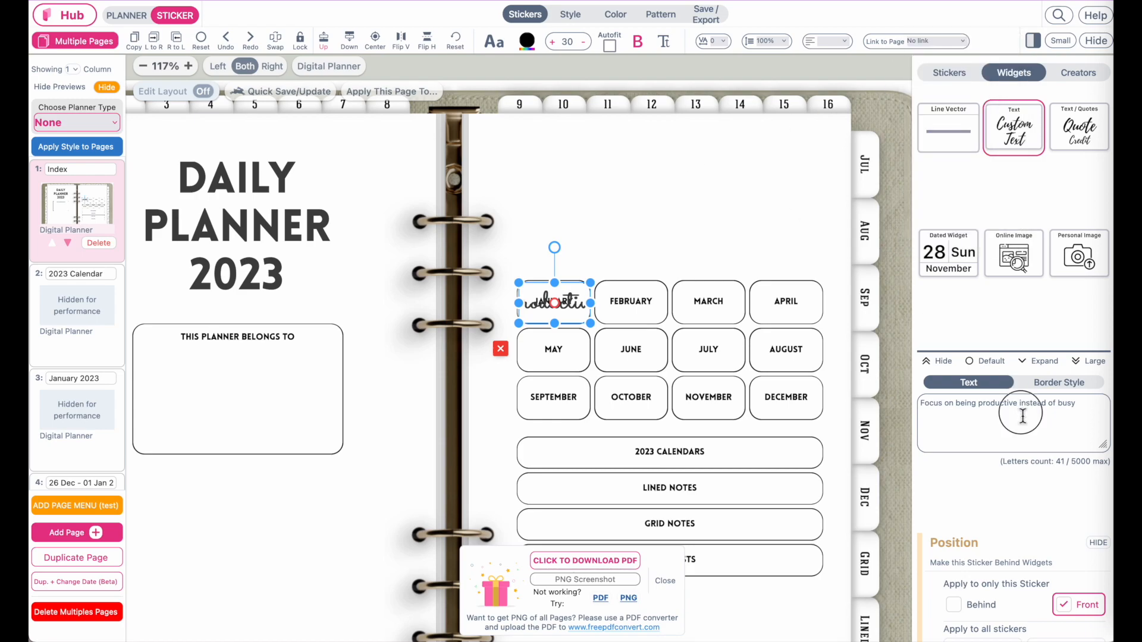
Clear all text from the sticker over the January button and deselect it
triple_click(1022, 416)
key(BackSpace)
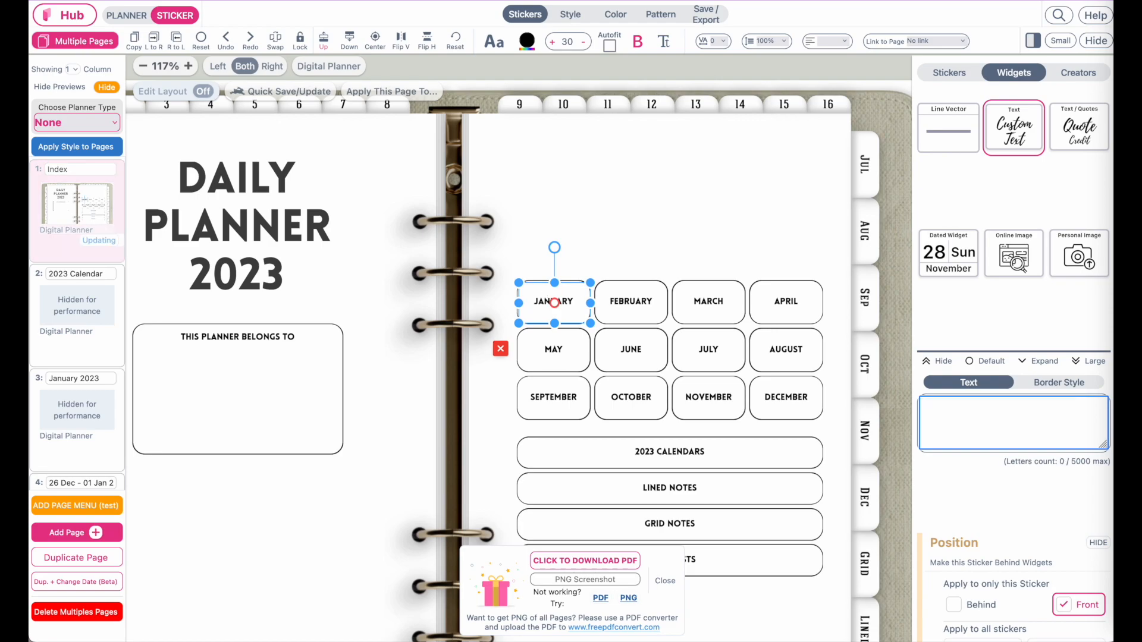
click(779, 236)
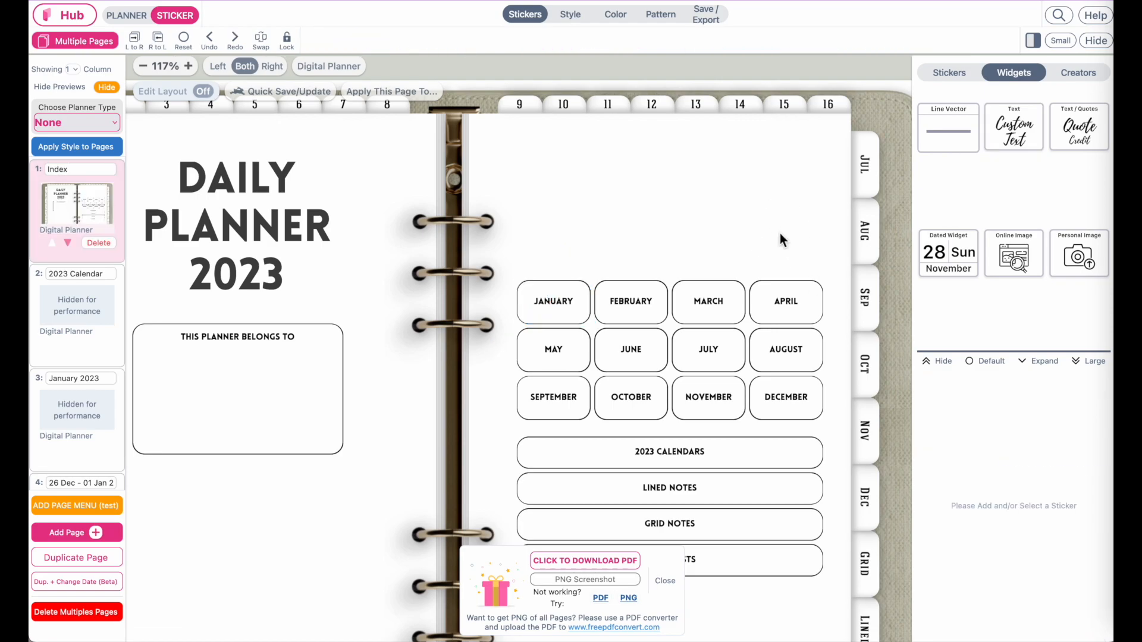
Move the blank sticker from January onto the 2023 Calendars button, widen it to fit the button, and delete the sticker
click(563, 310)
click(626, 240)
drag(626, 241, 594, 439)
drag(590, 480, 826, 473)
click(826, 478)
click(815, 467)
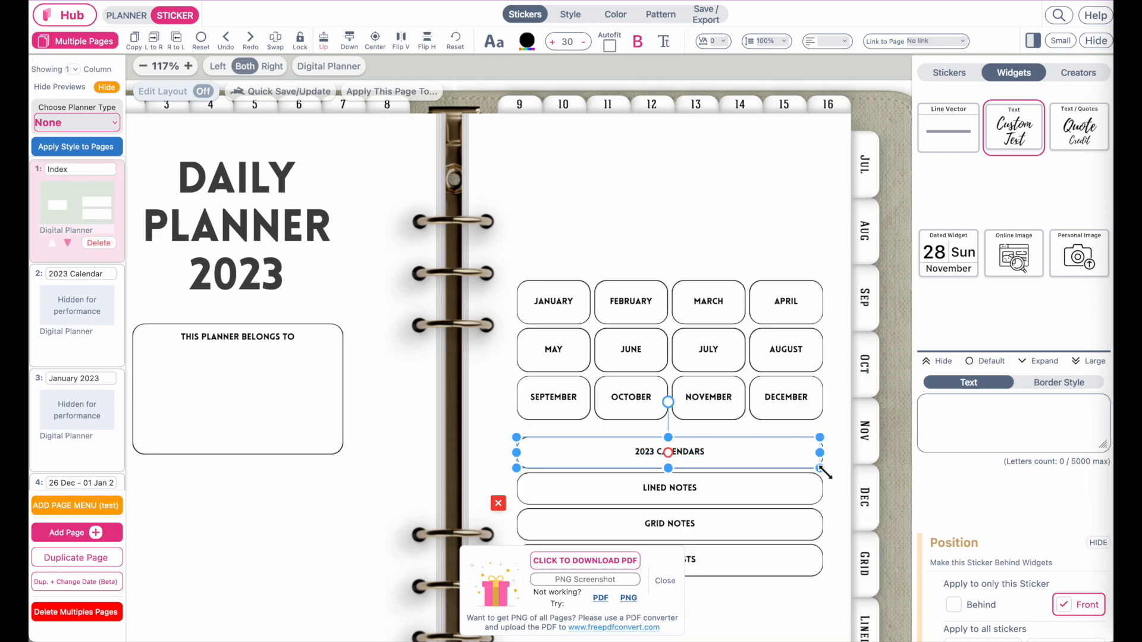
click(510, 497)
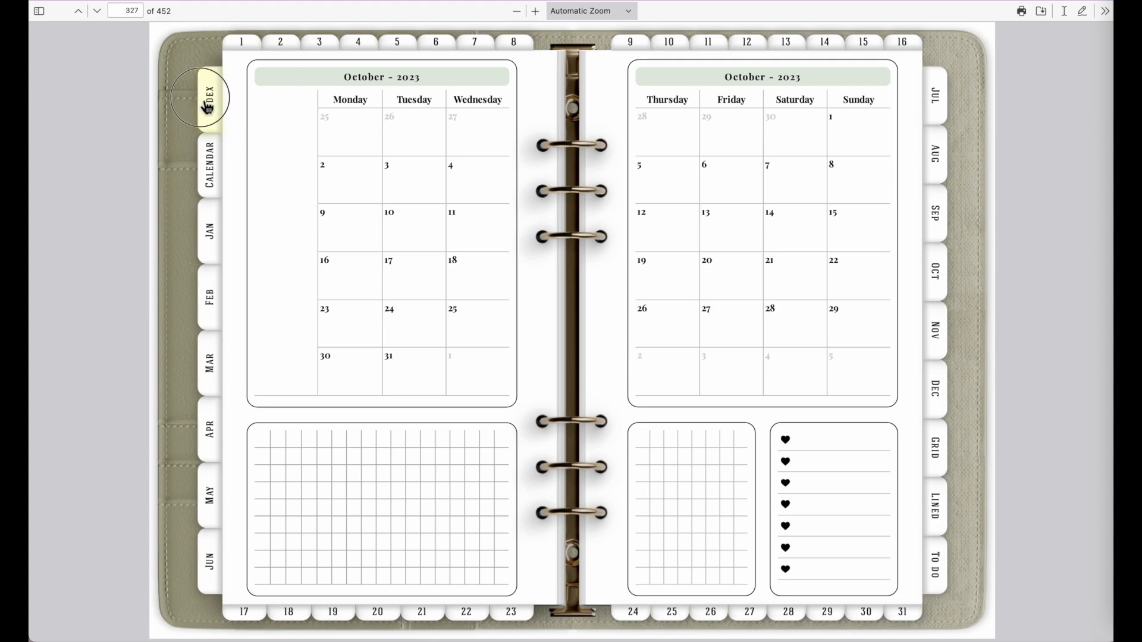
In the exported planner PDF, follow the Index link and look through the yearly calendar and first weekly pages
click(207, 106)
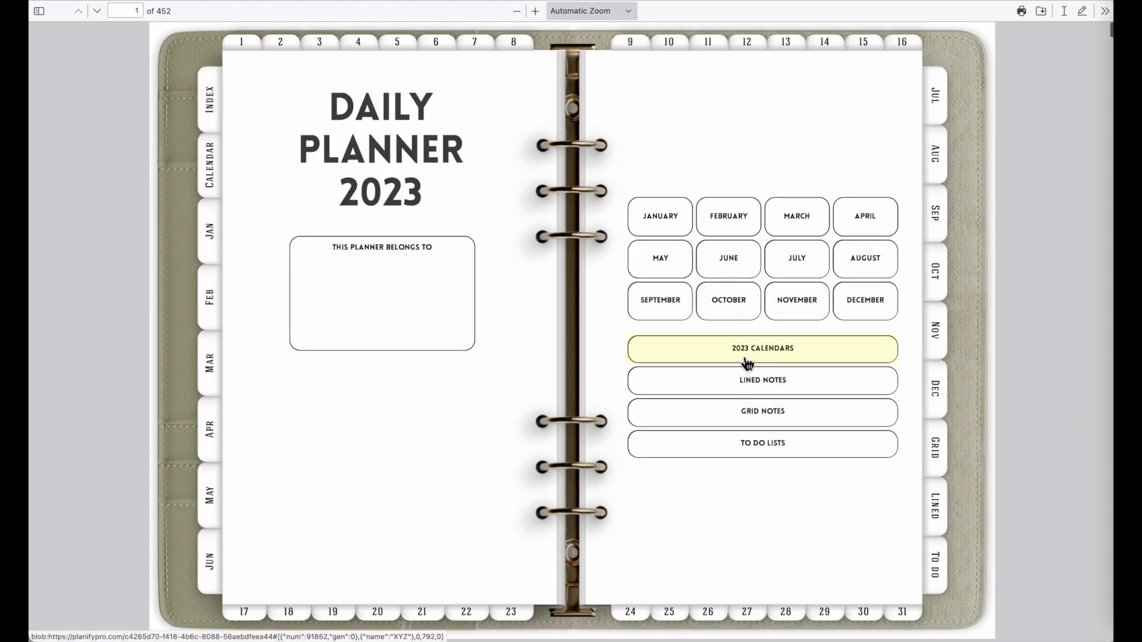
scroll(732, 498, up, 1)
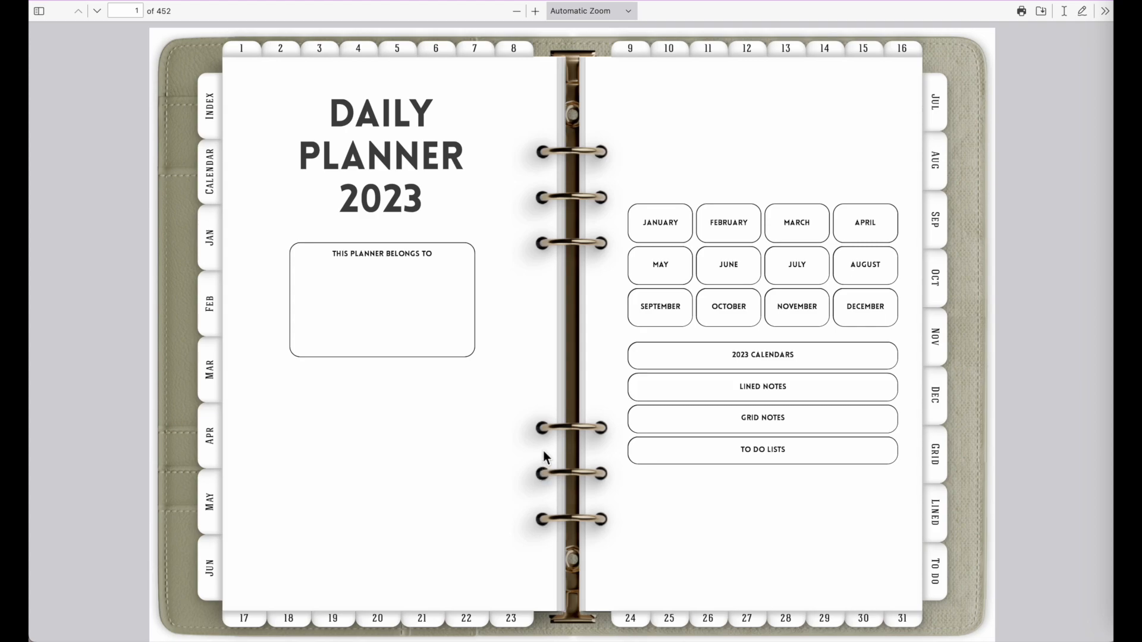
scroll(782, 352, down, 20)
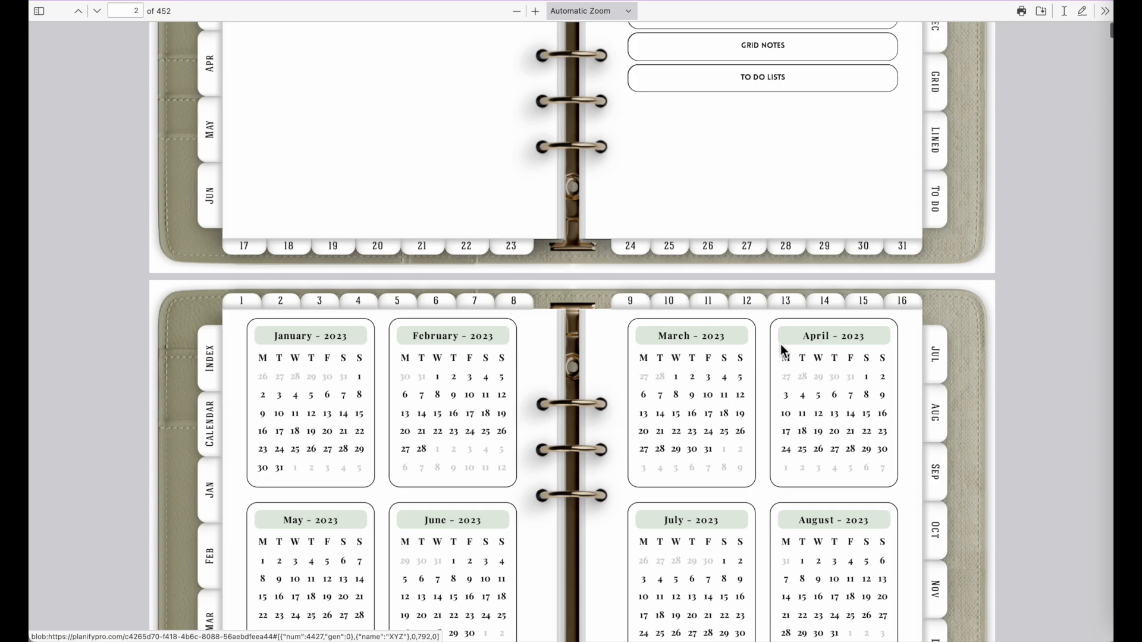
scroll(782, 352, down, 10)
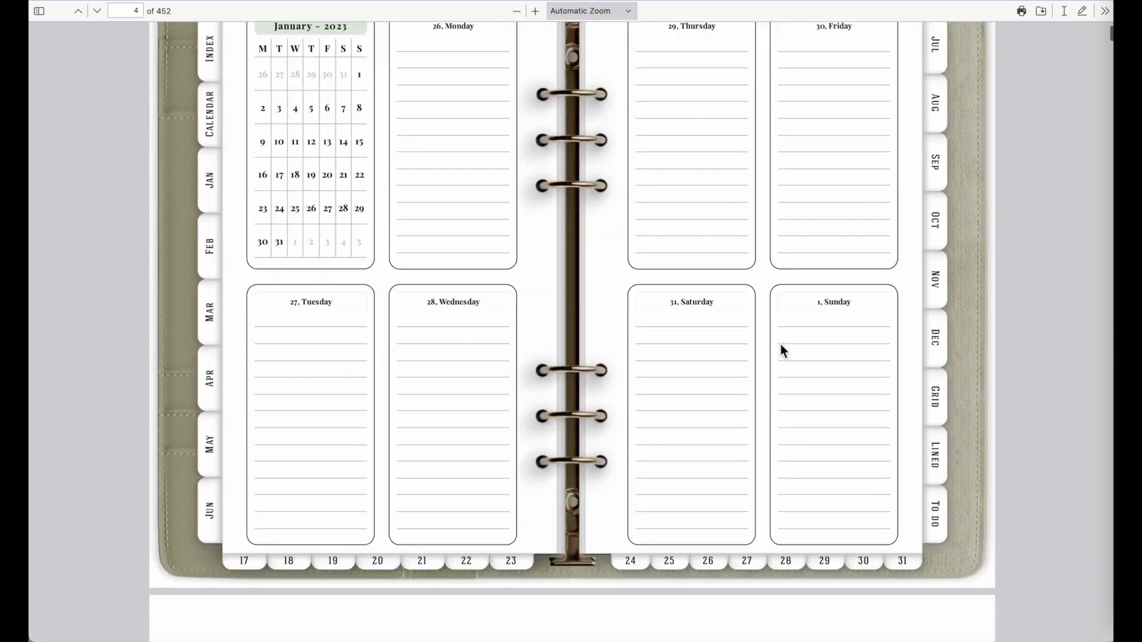
scroll(780, 346, up, 10)
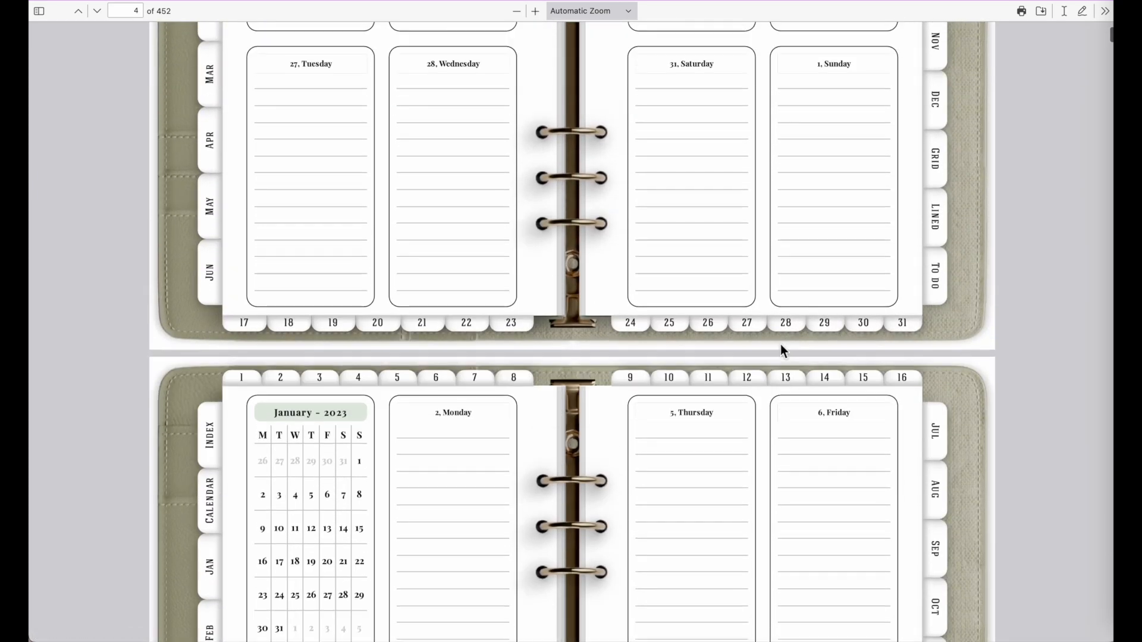
scroll(782, 344, up, 15)
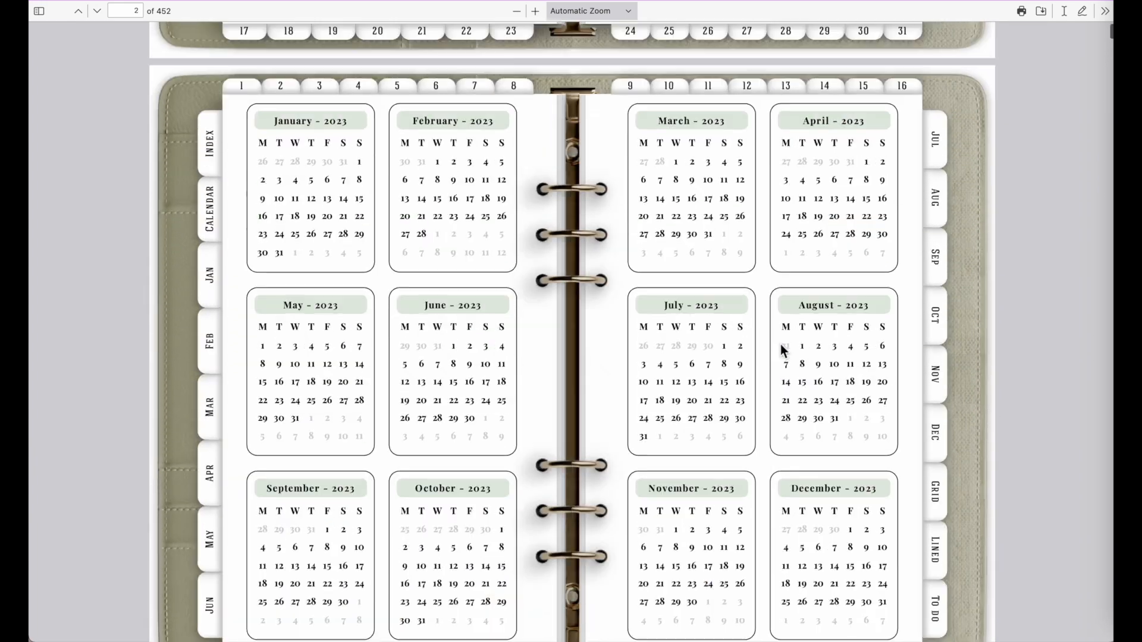